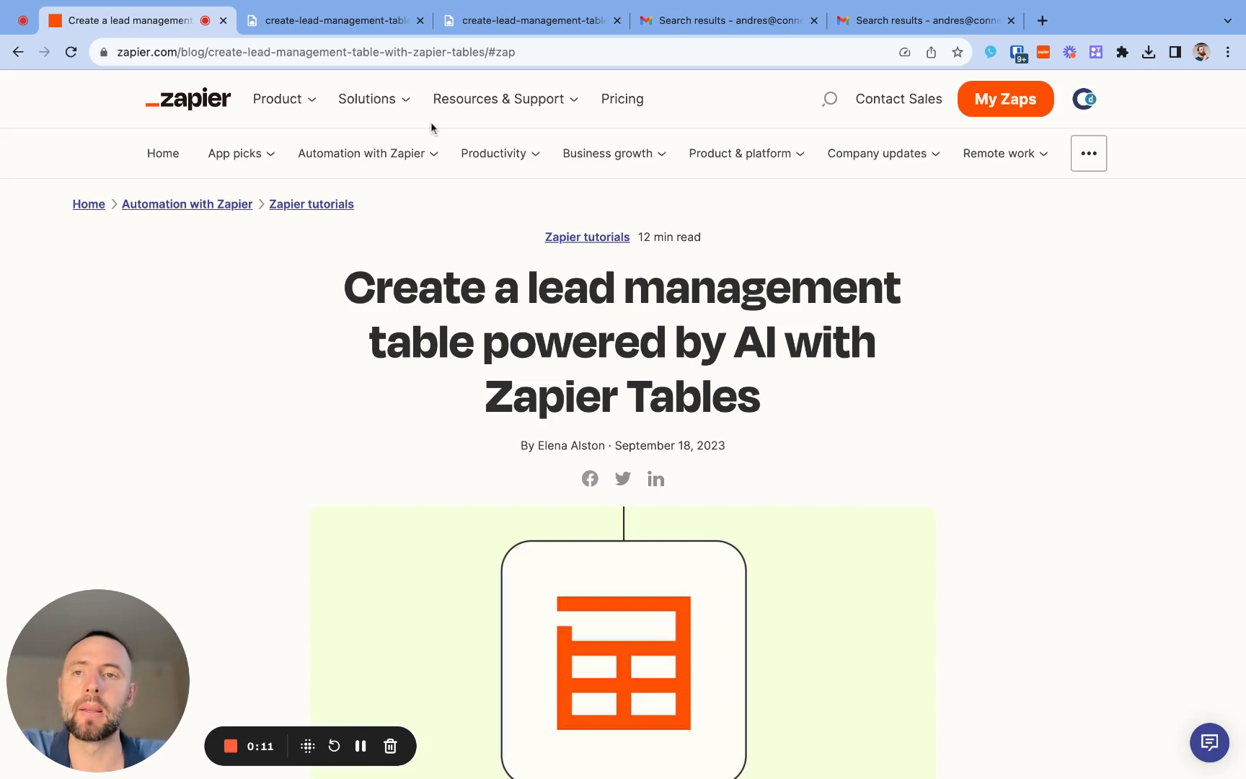
- Examine the example images of the Contact Us form and the leads table, and return to the lead management article
left_click(372, 29)
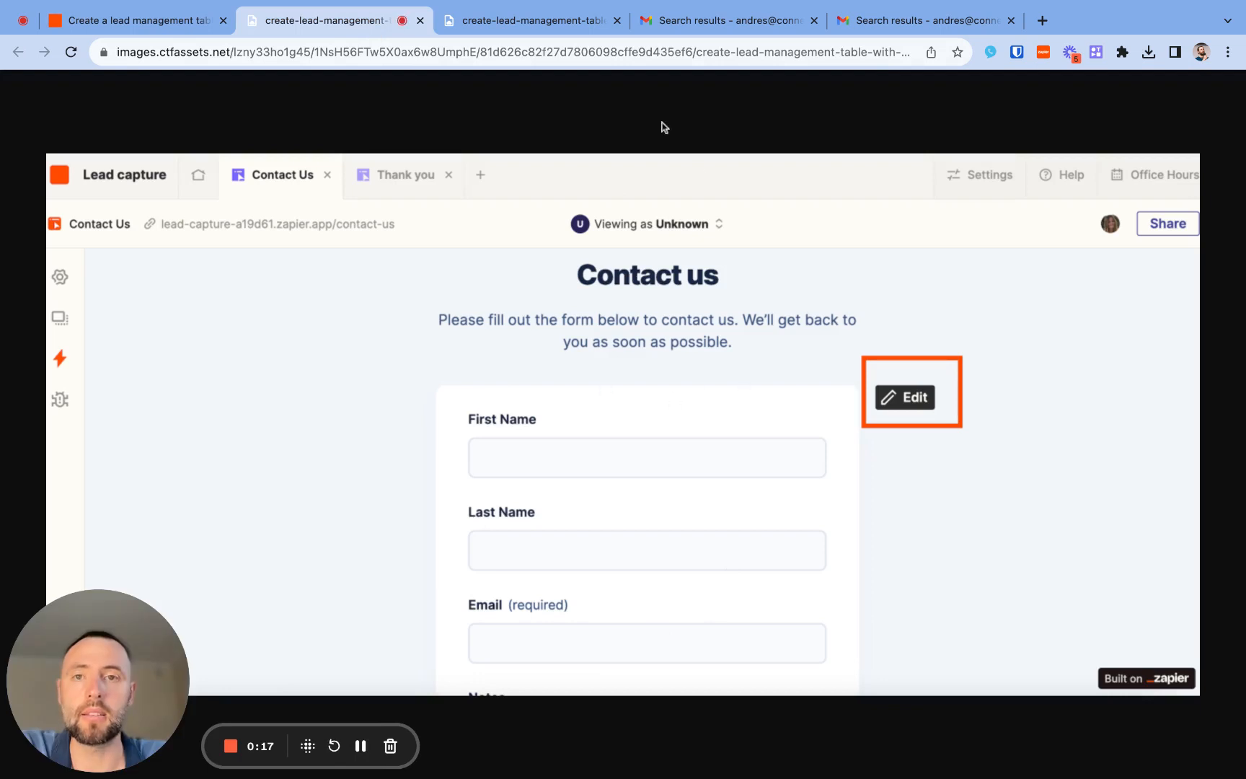
left_click(552, 26)
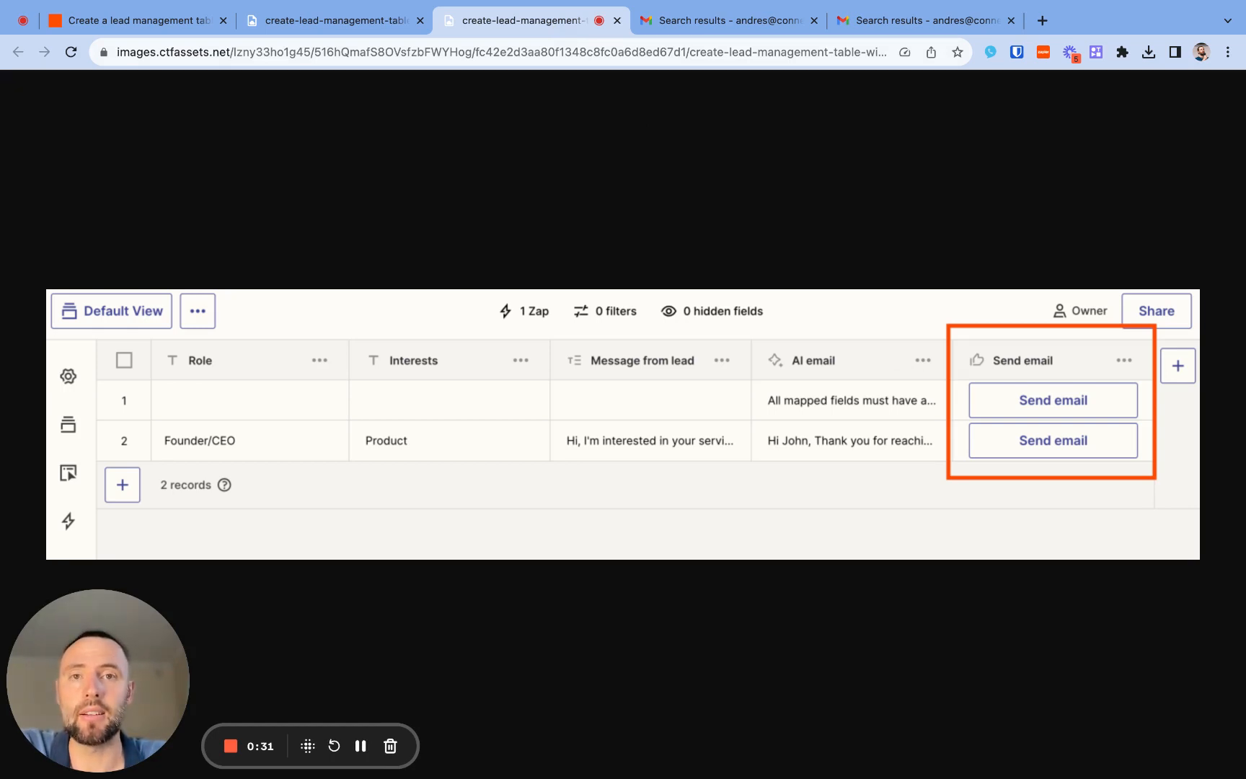
left_click(160, 27)
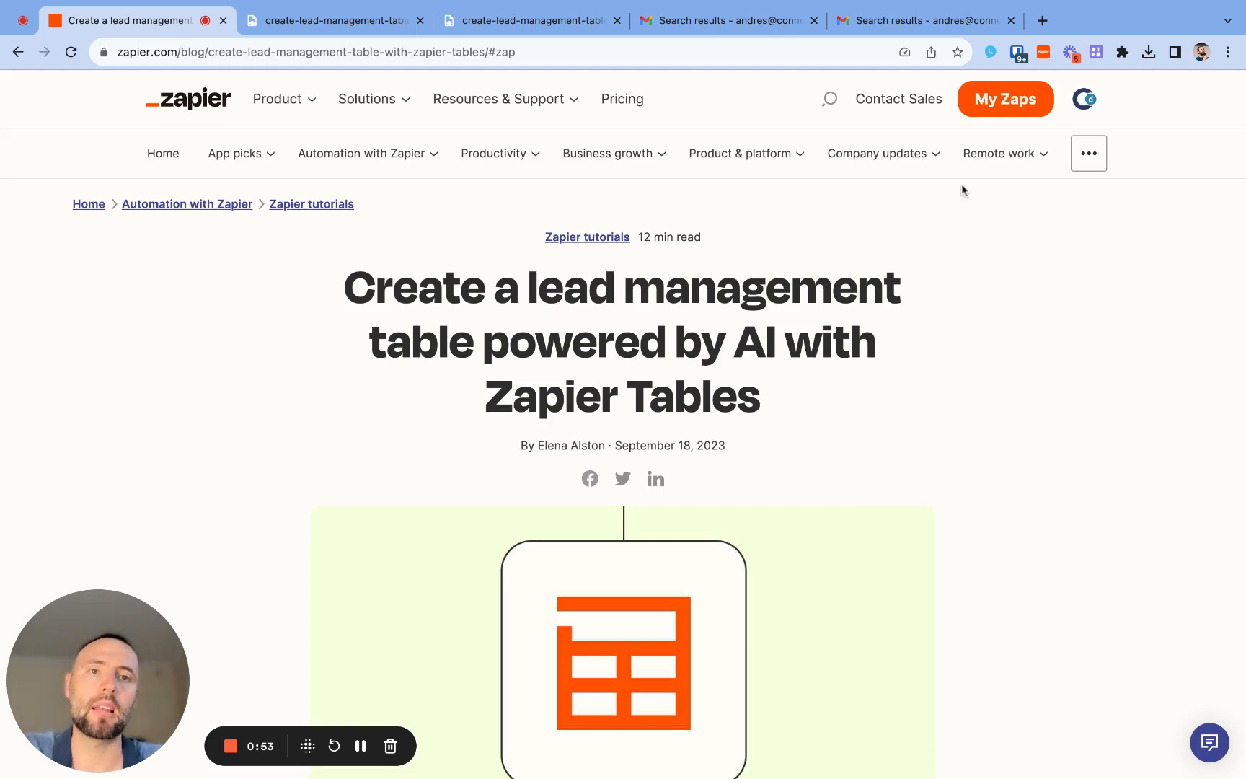
- Open the Zapier Interfaces page in a new browser tab
left_click(1043, 20)
type("inter")
key("Return")
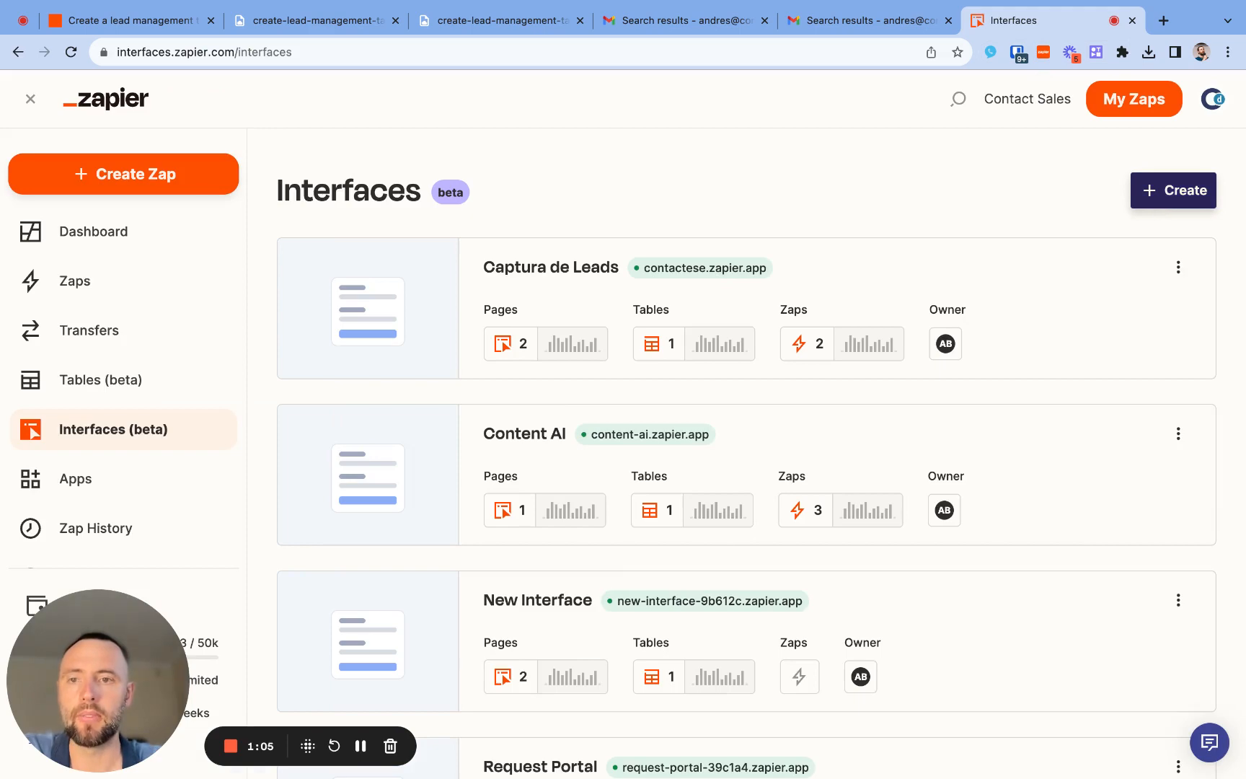
- Create a new interface from the Lead Capture template in the Lead management category
left_click(1173, 190)
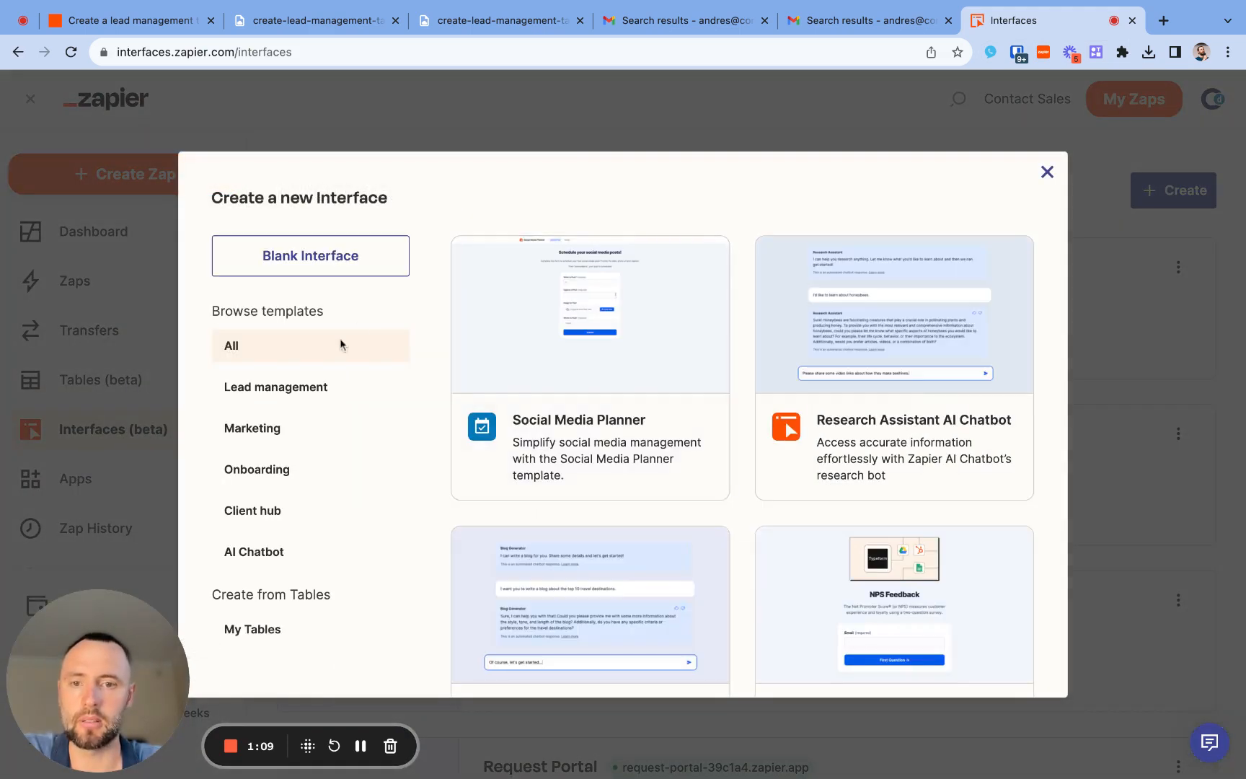
scroll(598, 369, "down", 10)
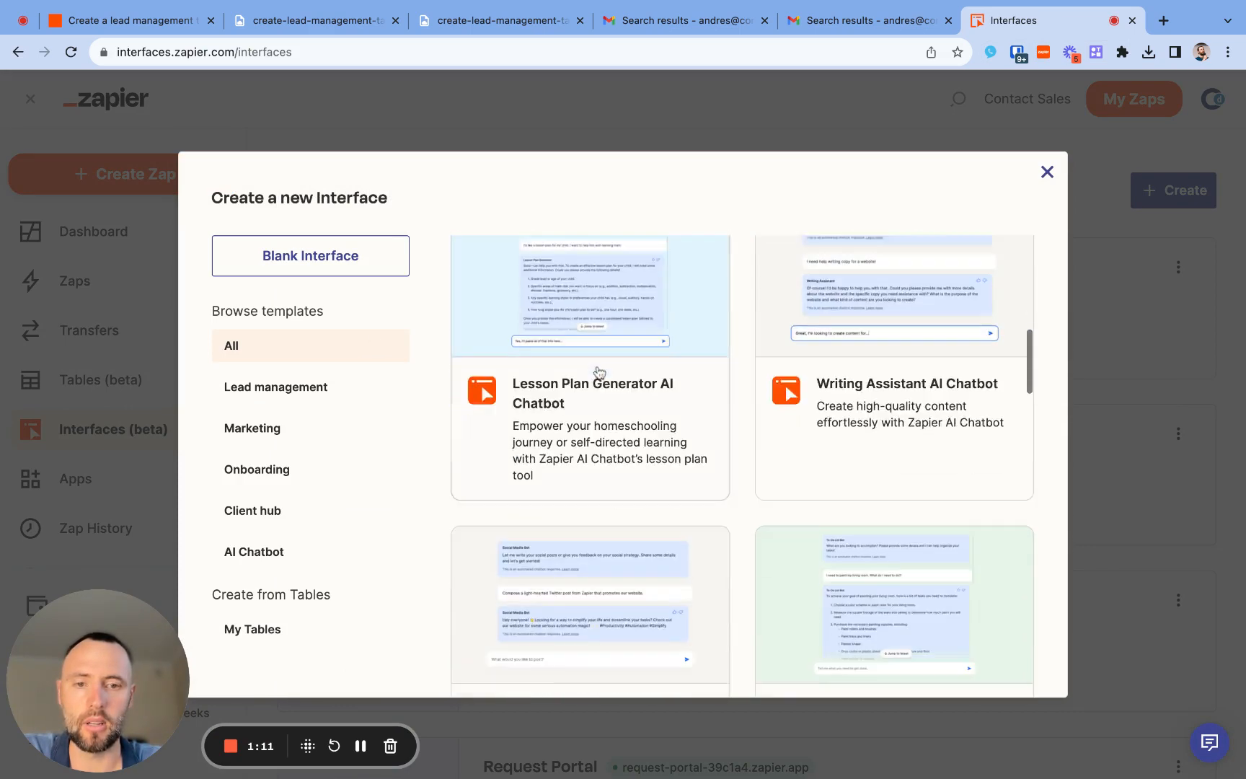
scroll(598, 372, "down", 6)
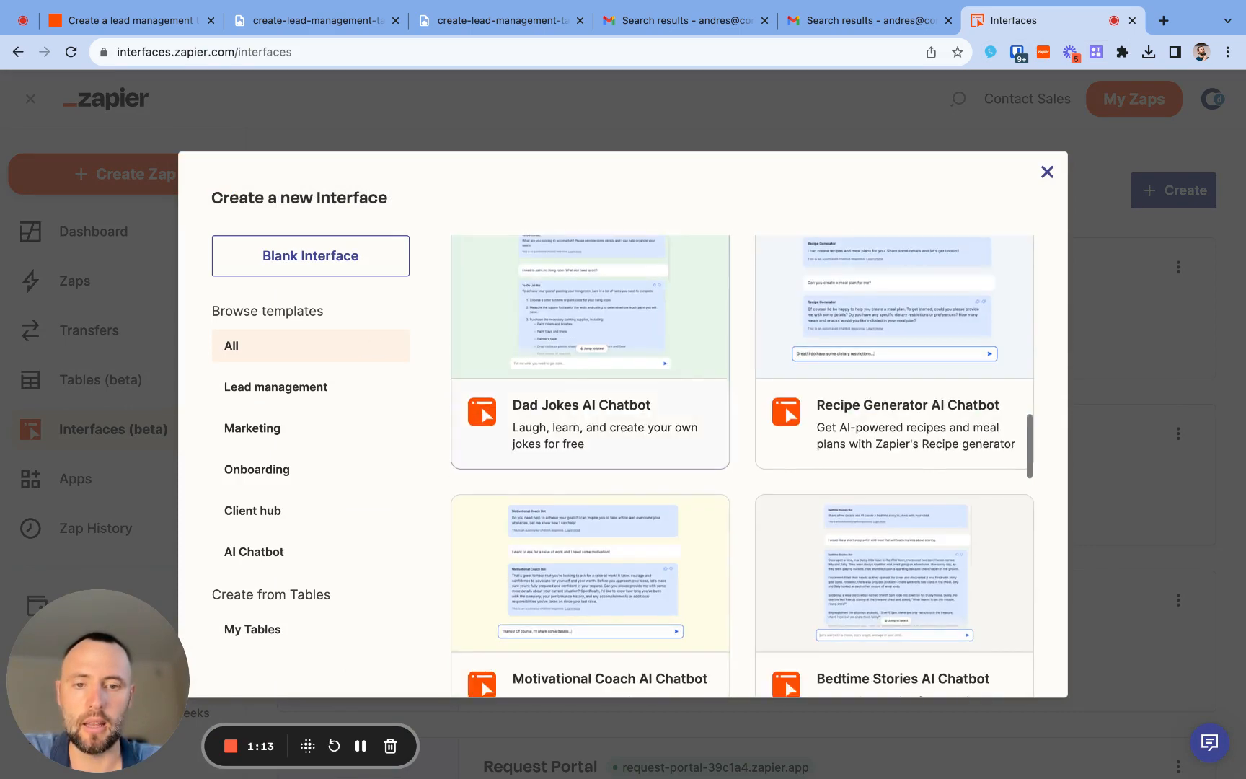
scroll(598, 371, "down", 4)
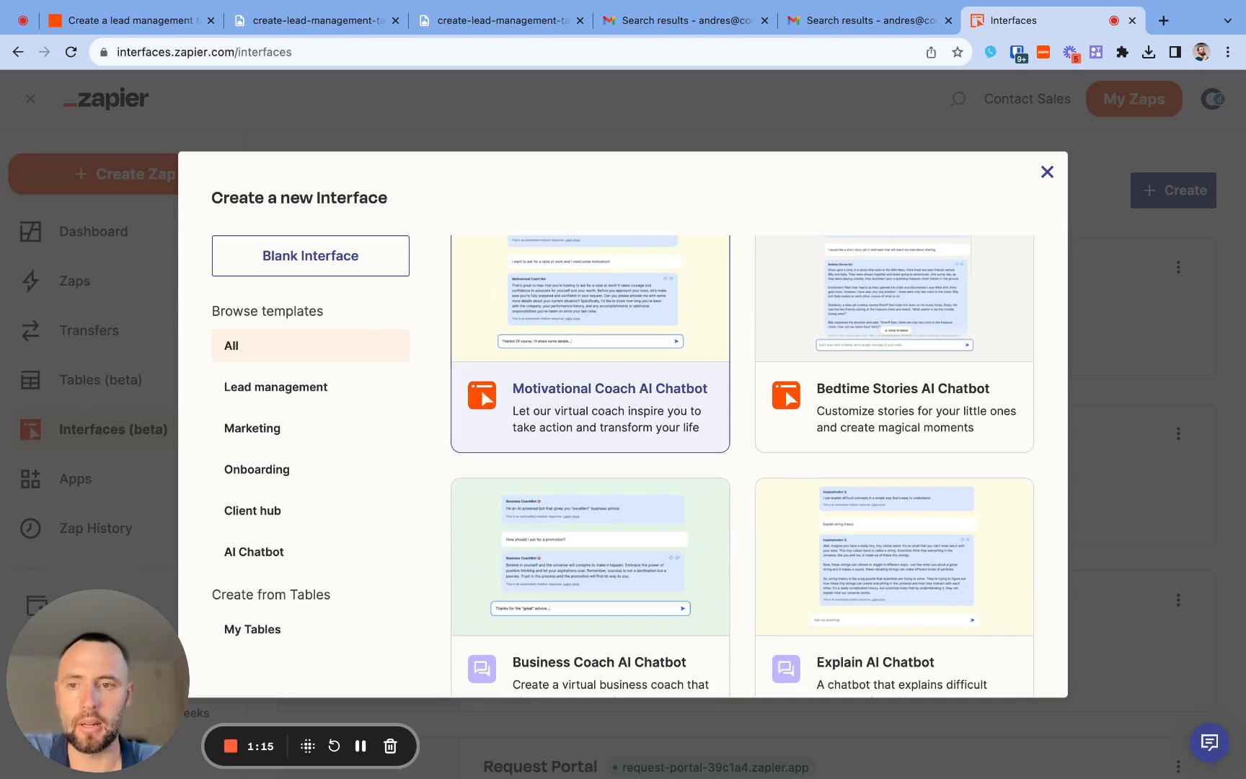
left_click(328, 387)
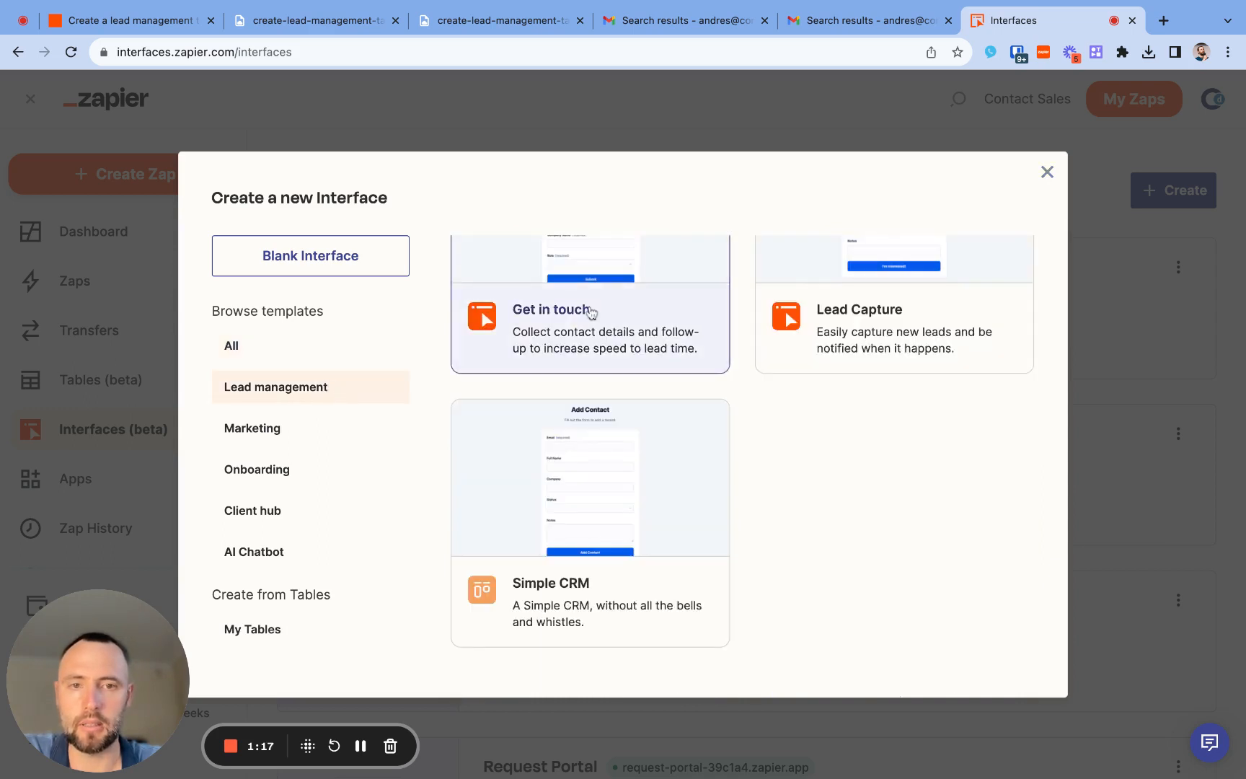
scroll(591, 312, "up", 4)
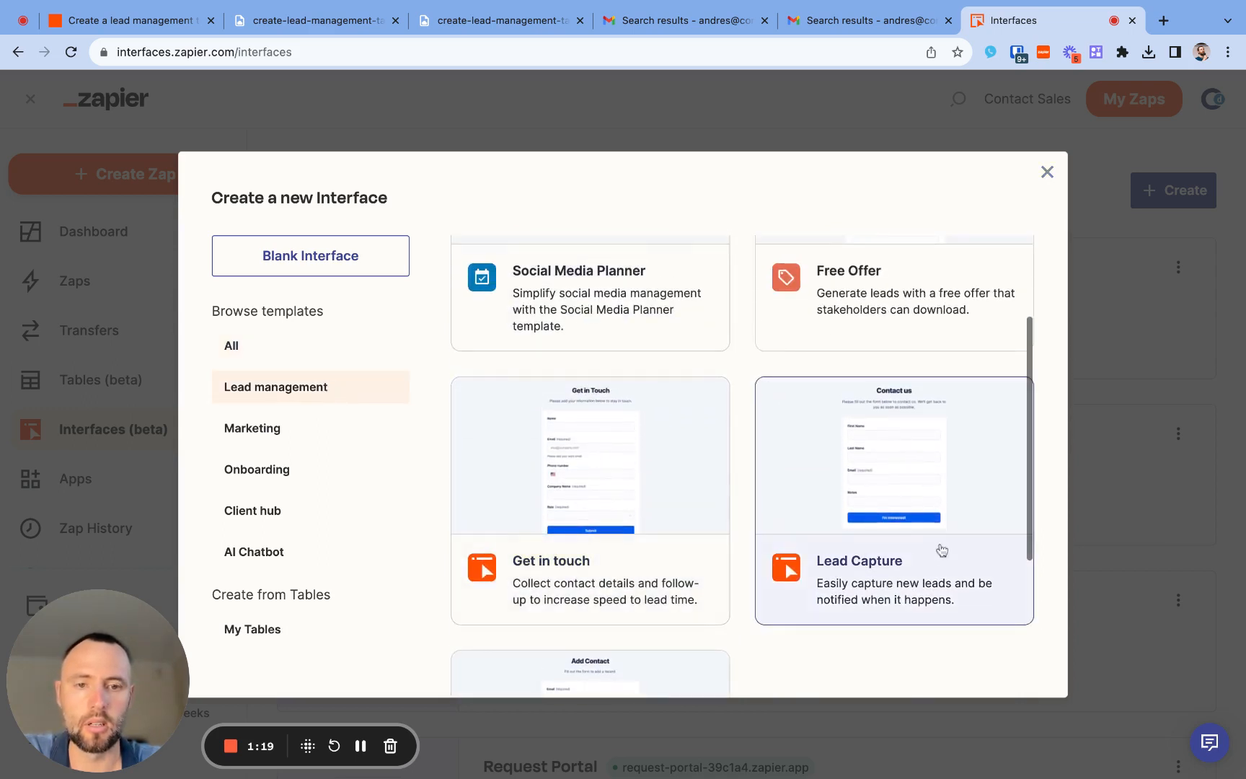
left_click(941, 510)
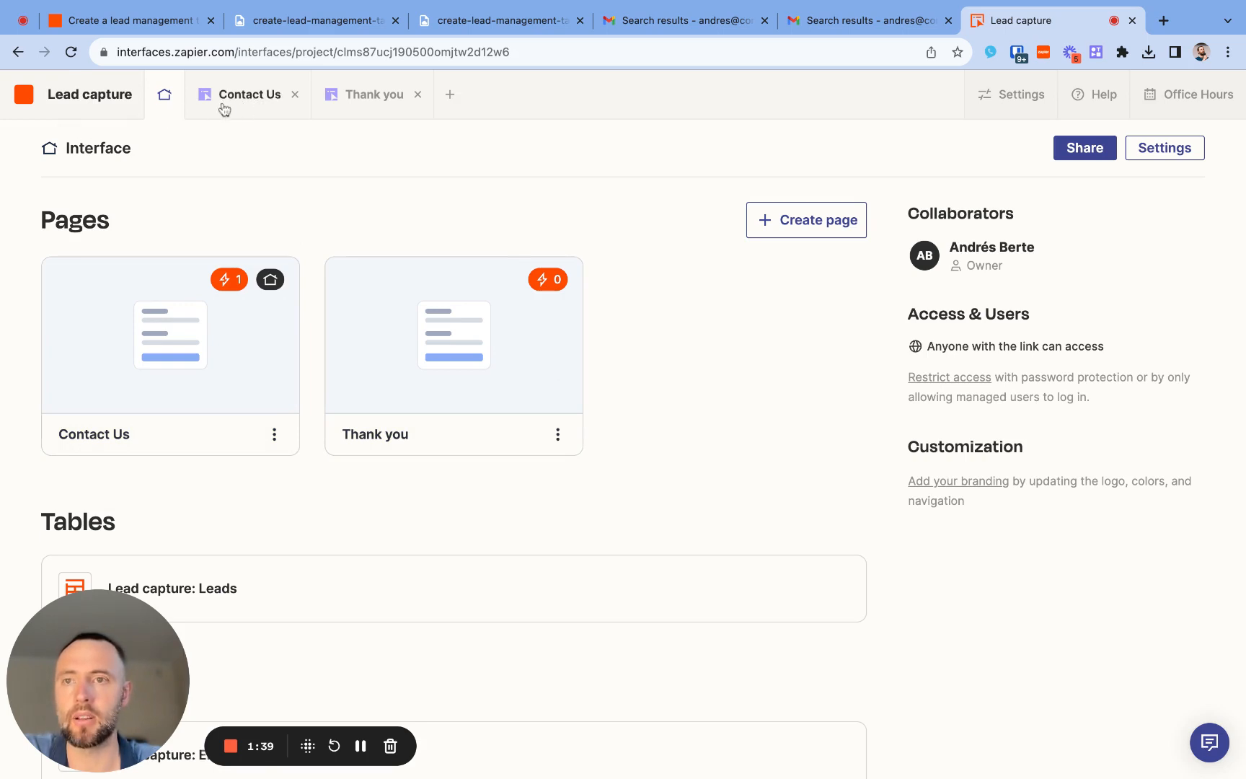
- Review the pages, tables and Zaps listed in the Lead capture interface overview
scroll(353, 250, "down", 2)
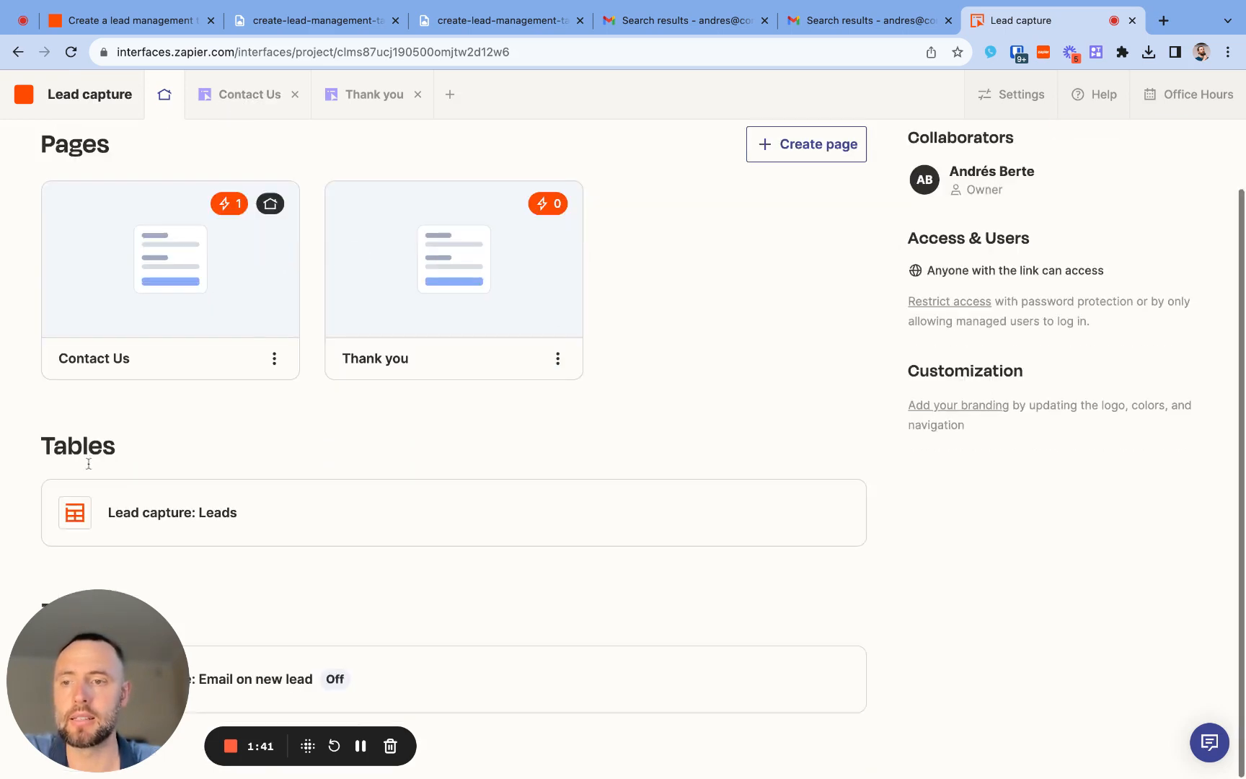
left_click_drag(134, 692, 129, 650)
scroll(328, 439, "up", 2)
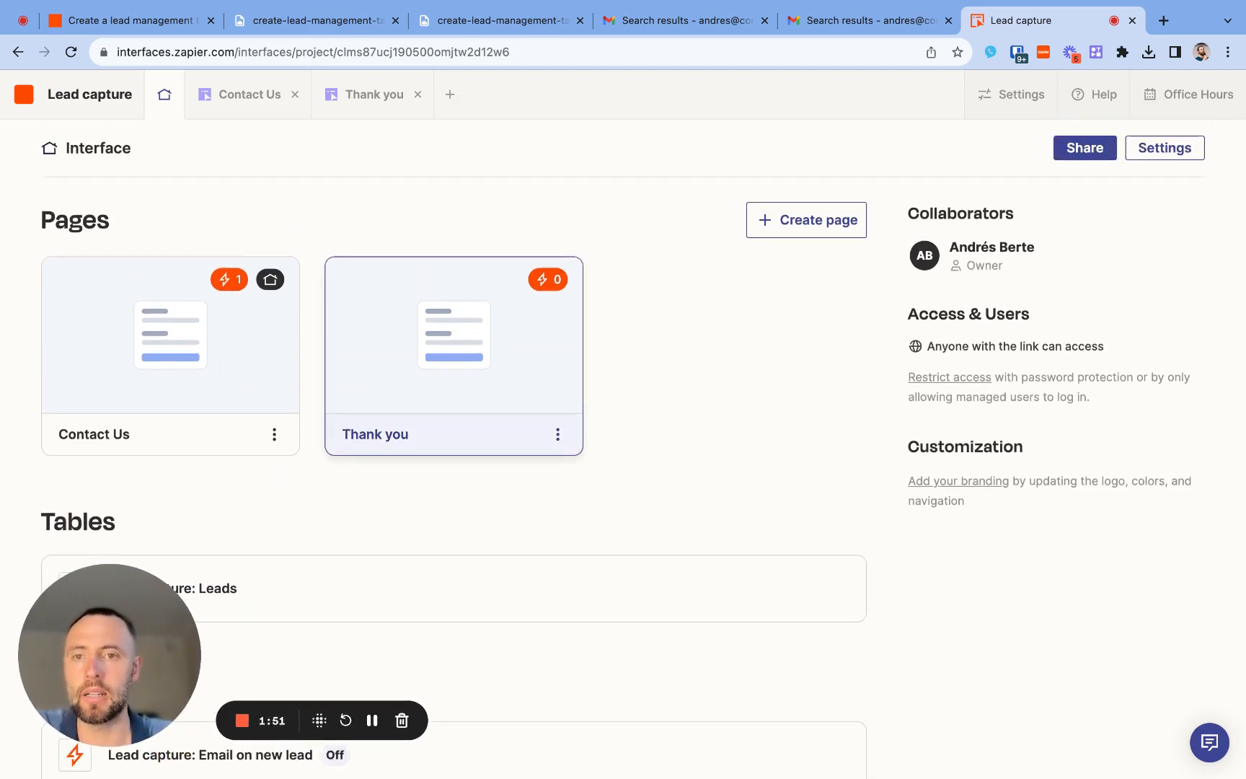
scroll(454, 404, "down", 1)
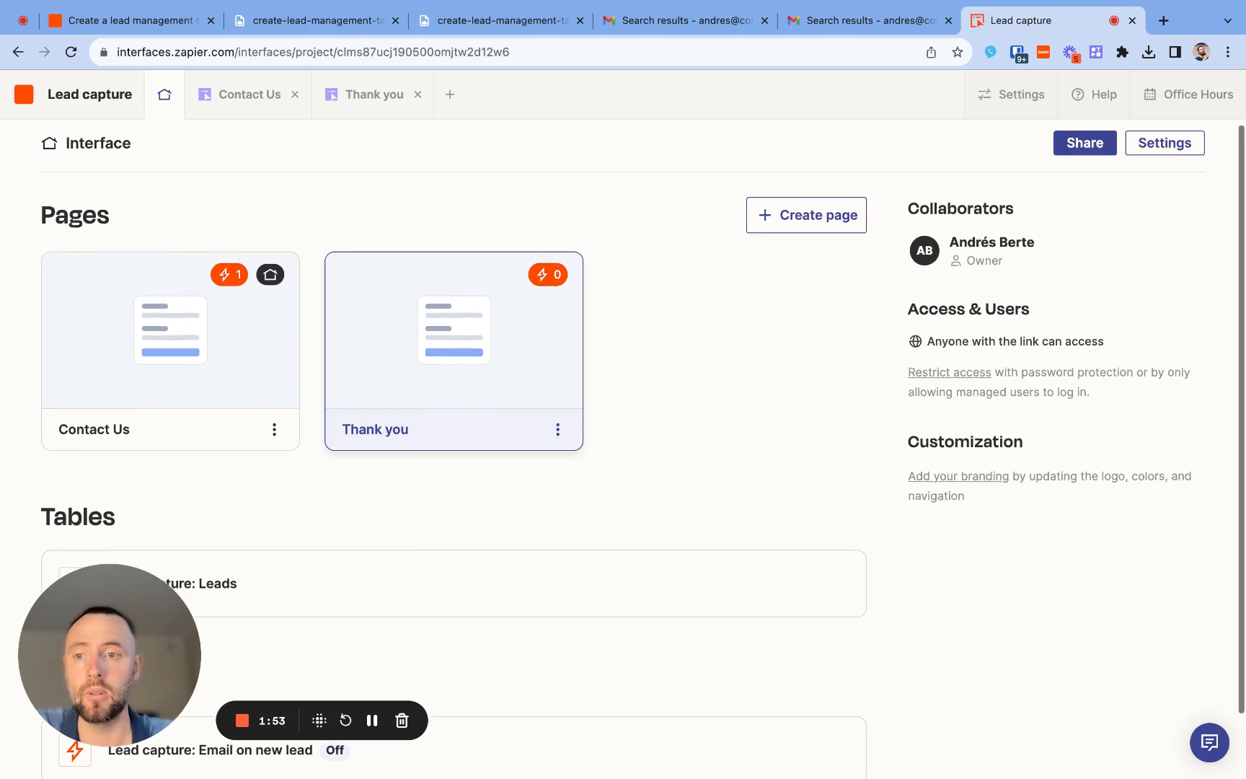
scroll(338, 403, "down", 1)
scroll(338, 404, "up", 1)
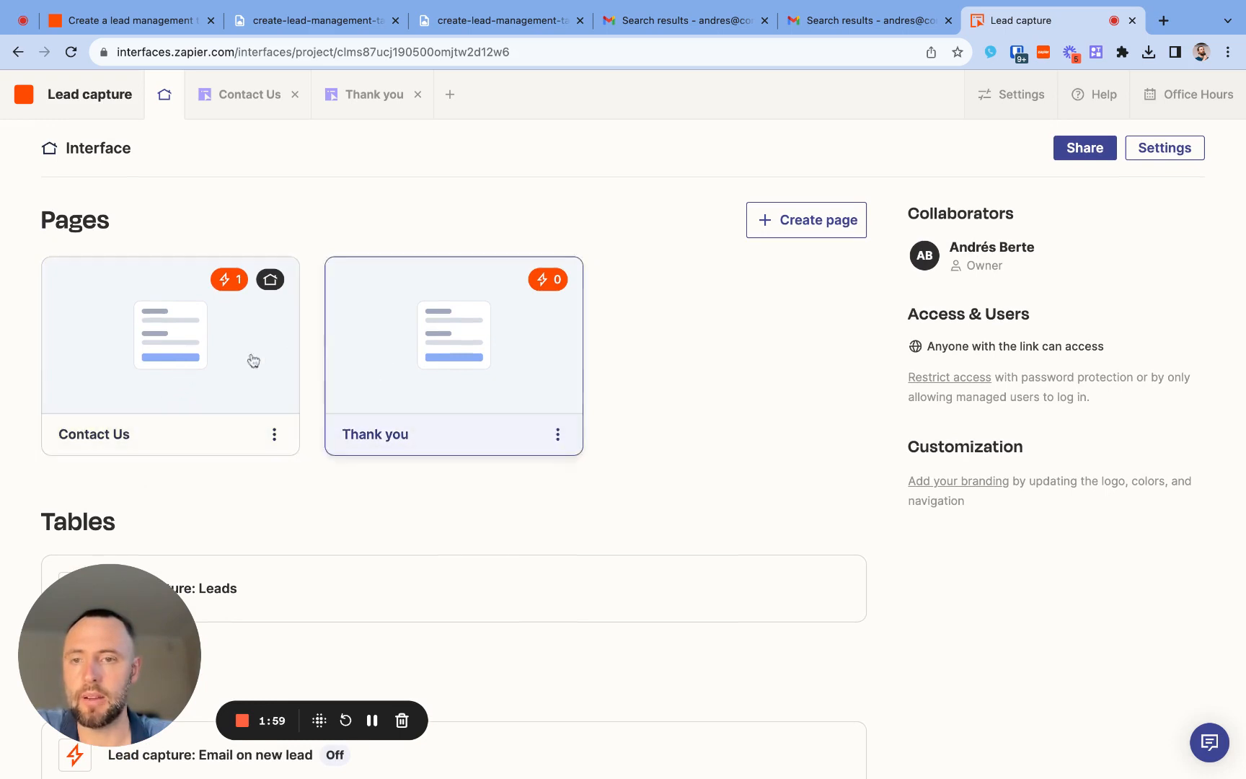
- Open the Contact Us page and examine the fields of its form
left_click(191, 358)
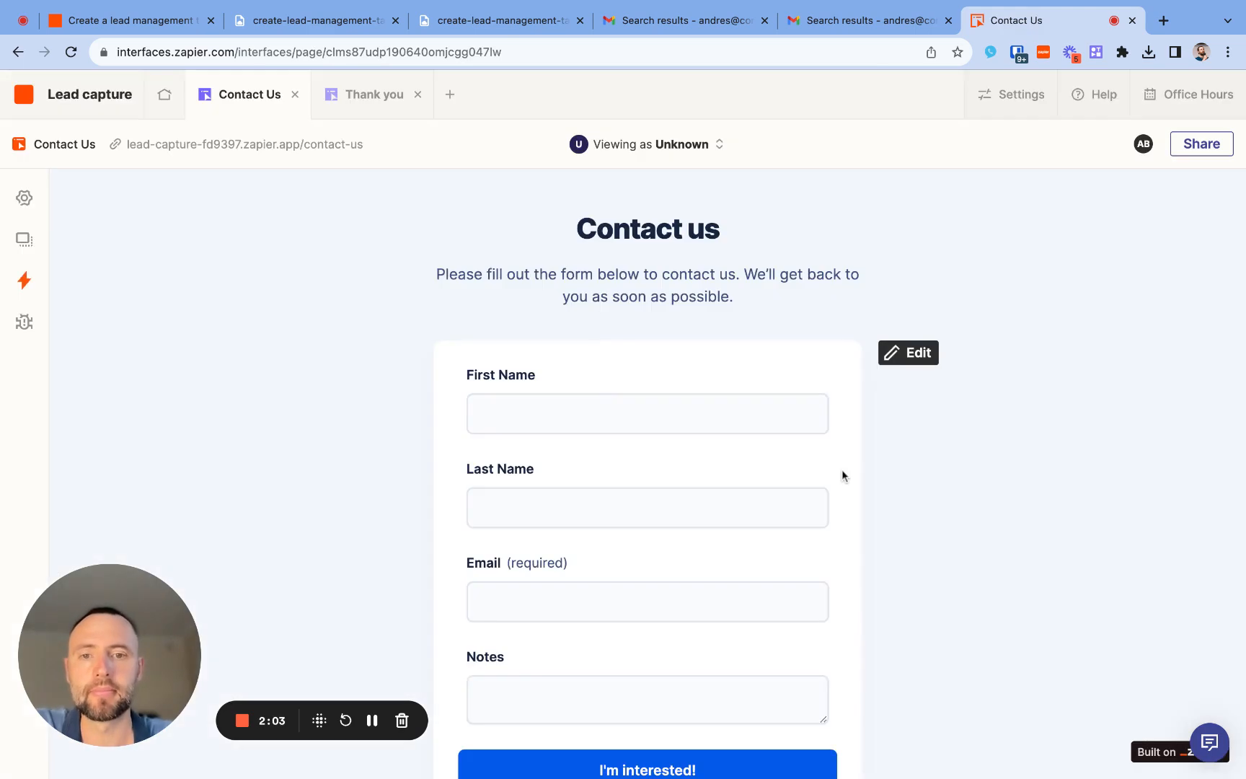
scroll(780, 501, "down", 2)
scroll(778, 503, "up", 1)
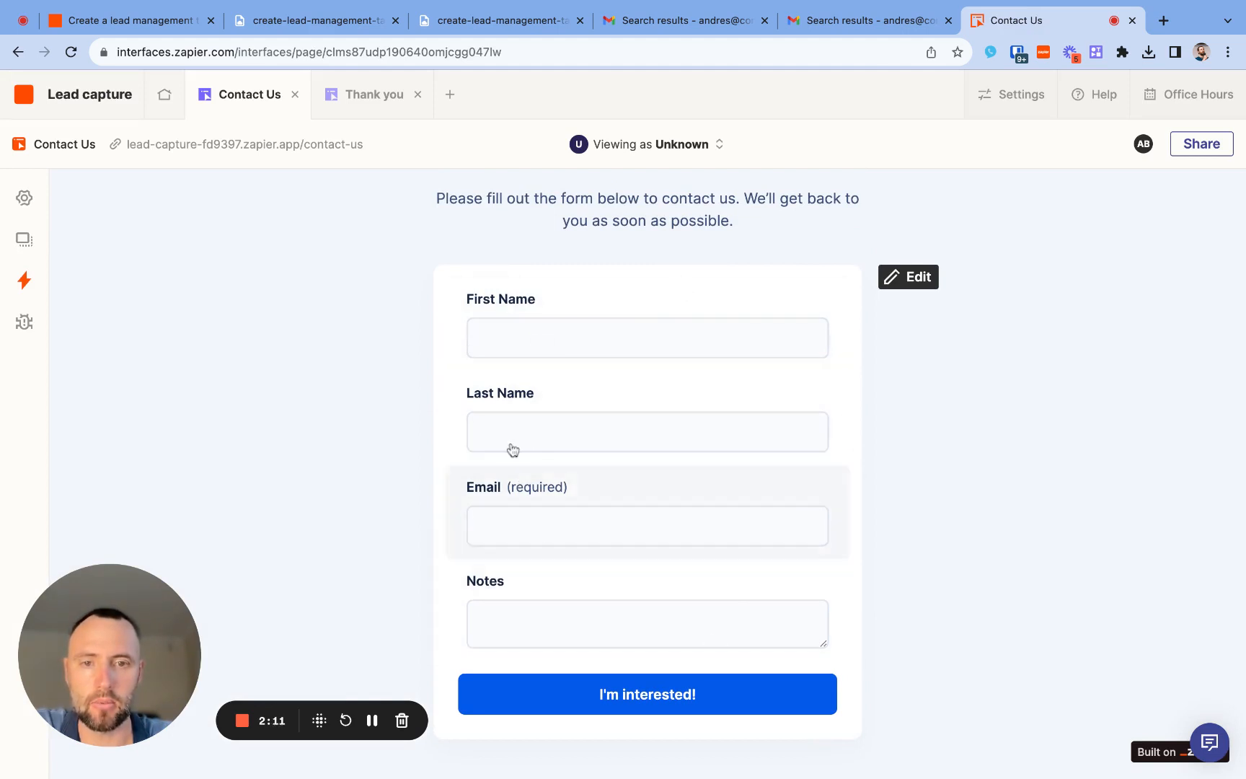
- Open the "Lead capture: Leads" table from the interface overview, examine its columns, and return to the overview
left_click(165, 100)
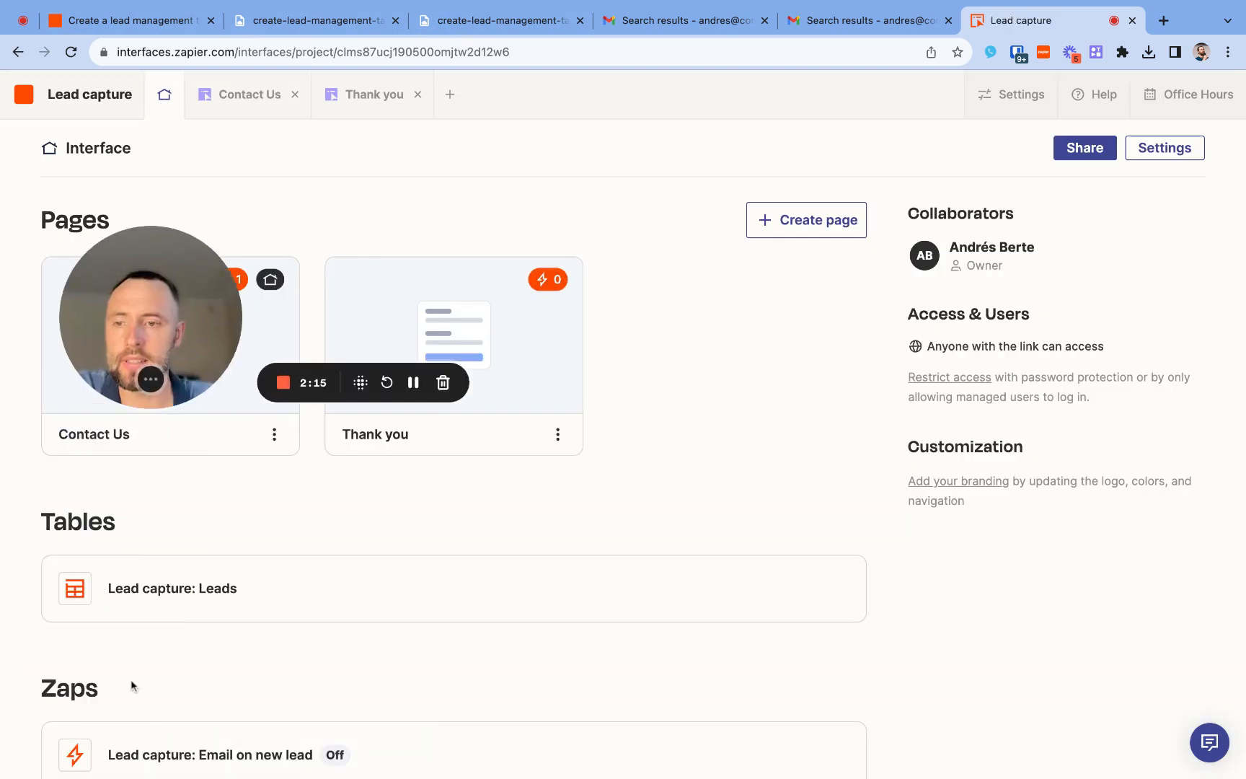
left_click(154, 584)
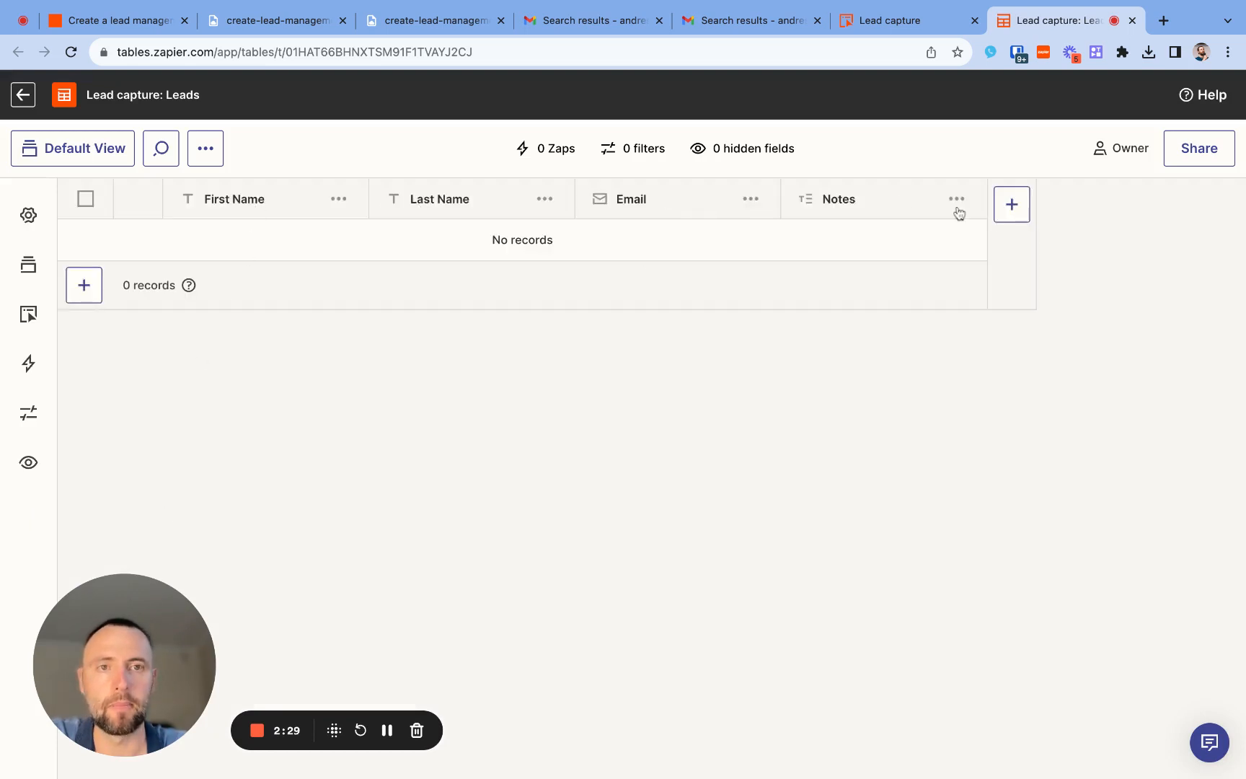
left_click(912, 27)
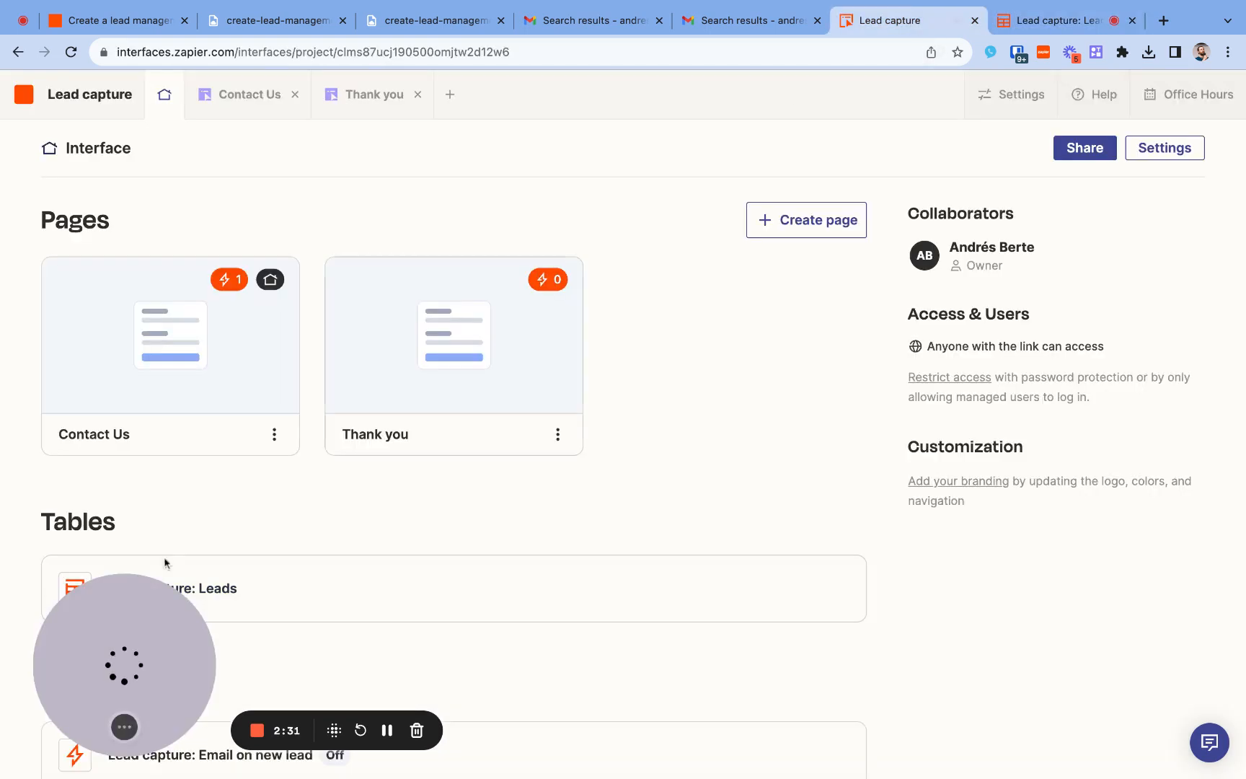
- Open the "Lead capture: Email on new lead" Zap and inspect its form trigger and outbound email step, including the subject
scroll(211, 681, "down", 2)
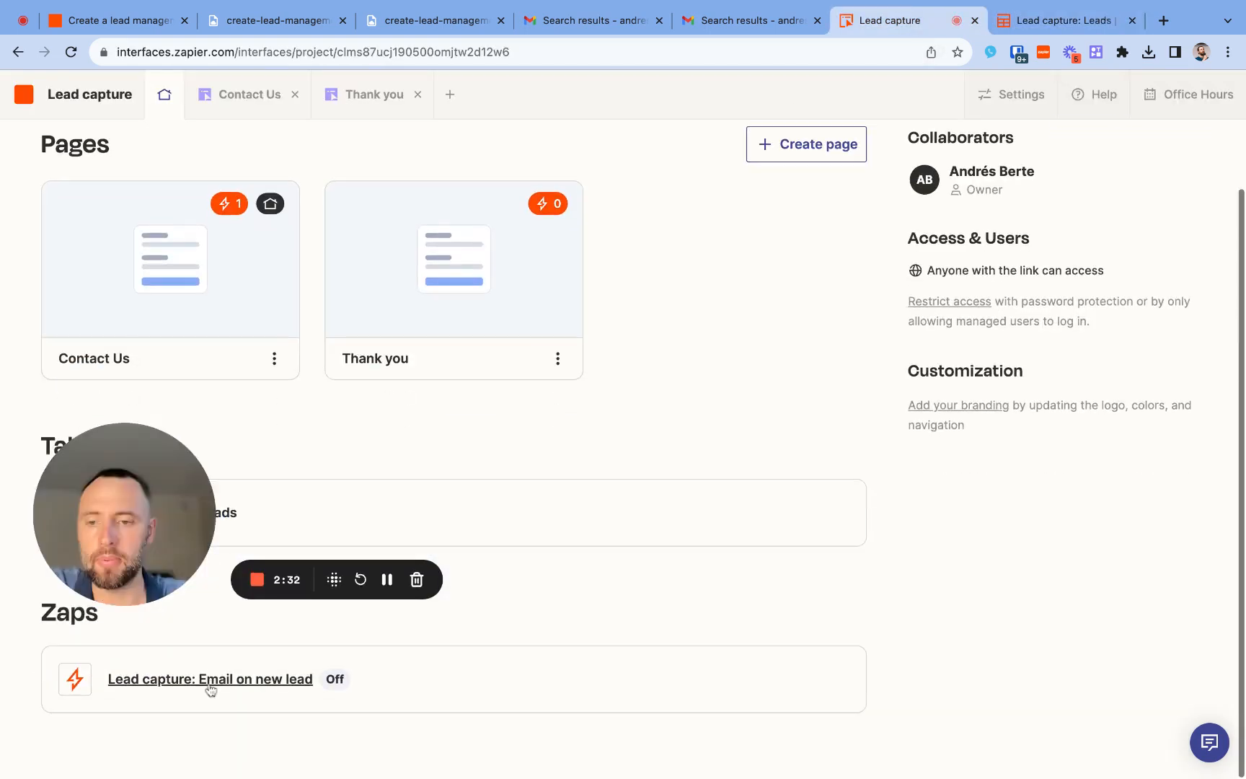
left_click(209, 685)
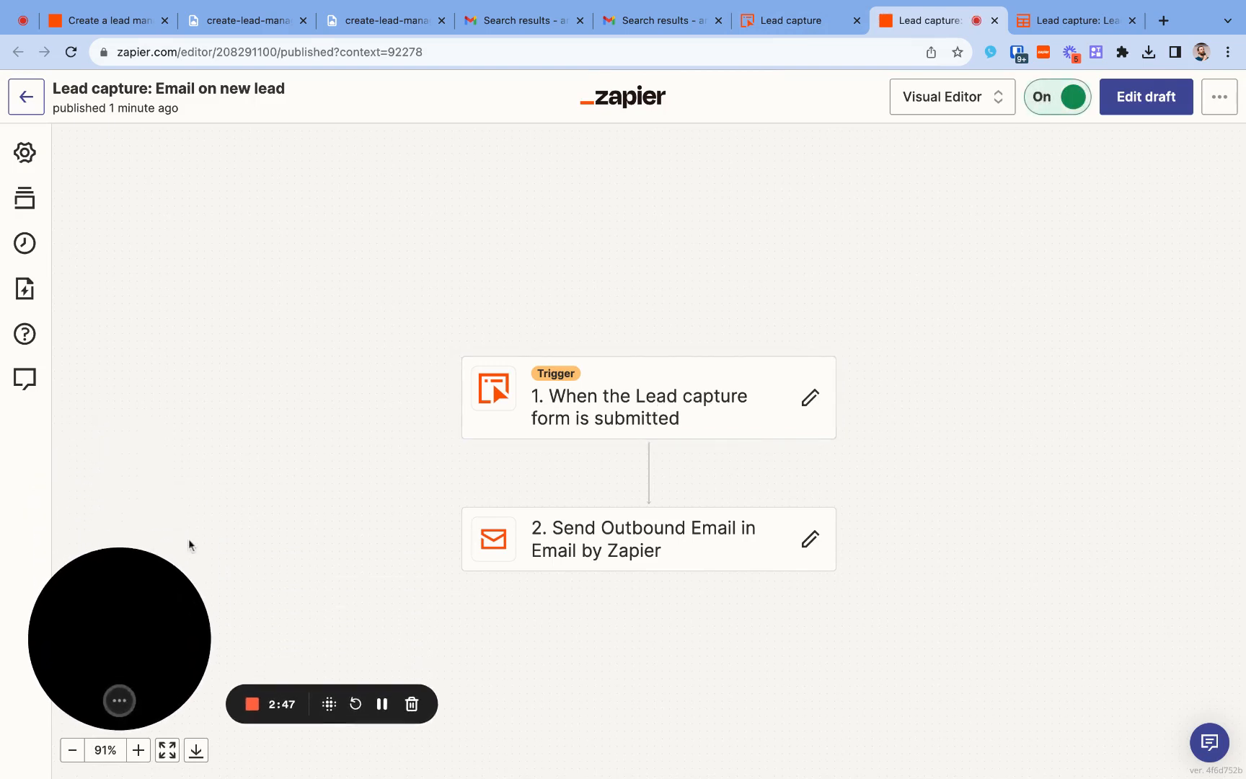
left_click(649, 415)
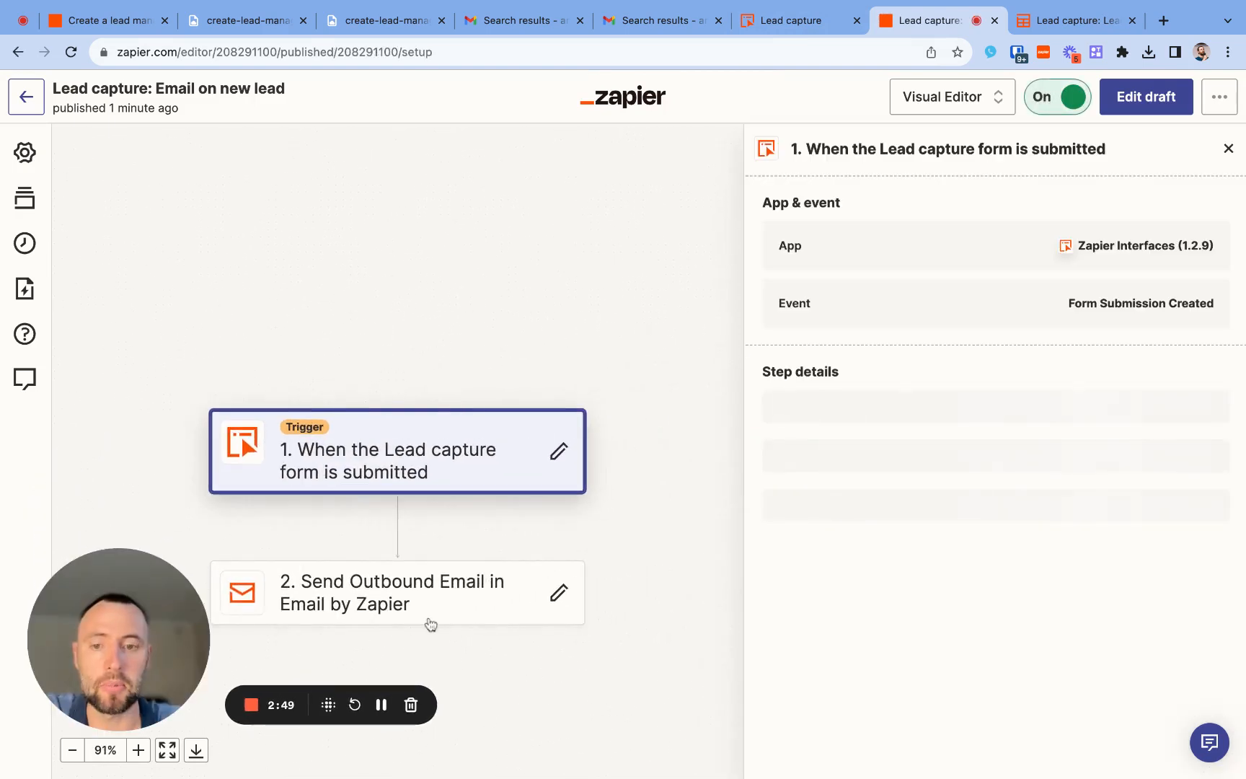
left_click(430, 622)
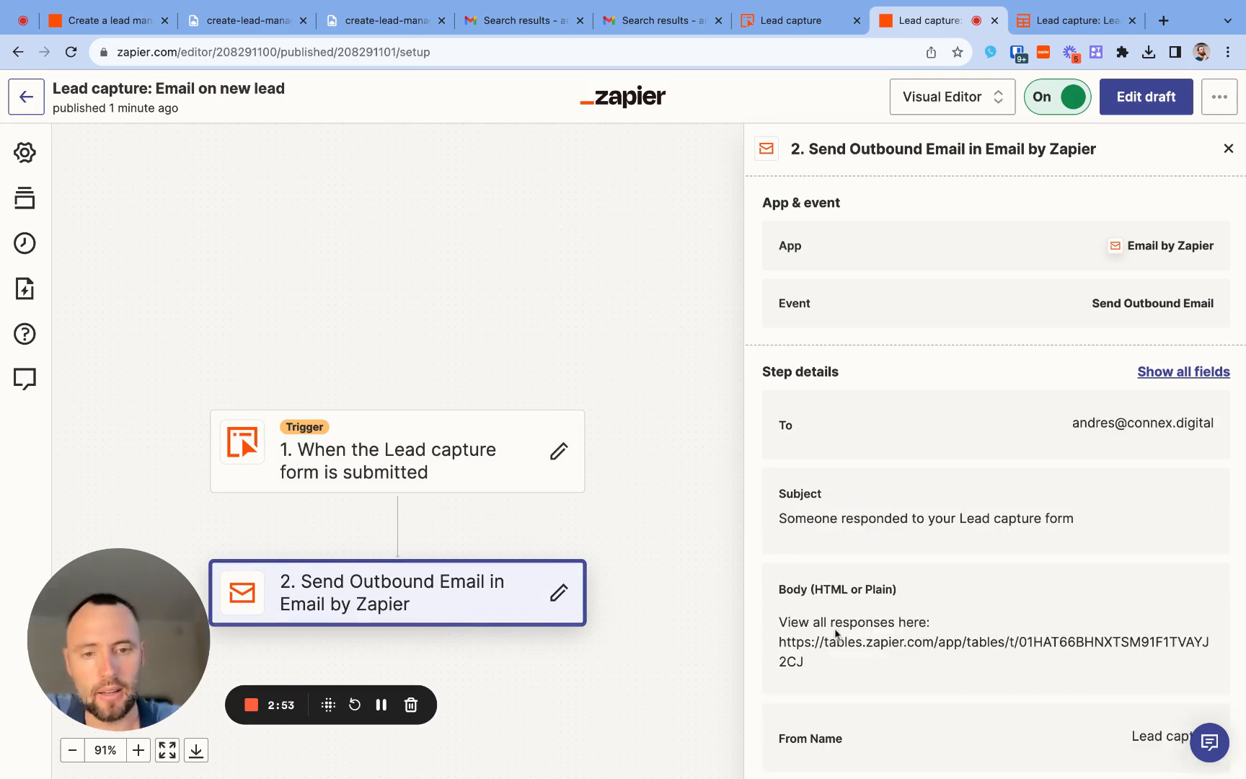
triple_click(793, 519)
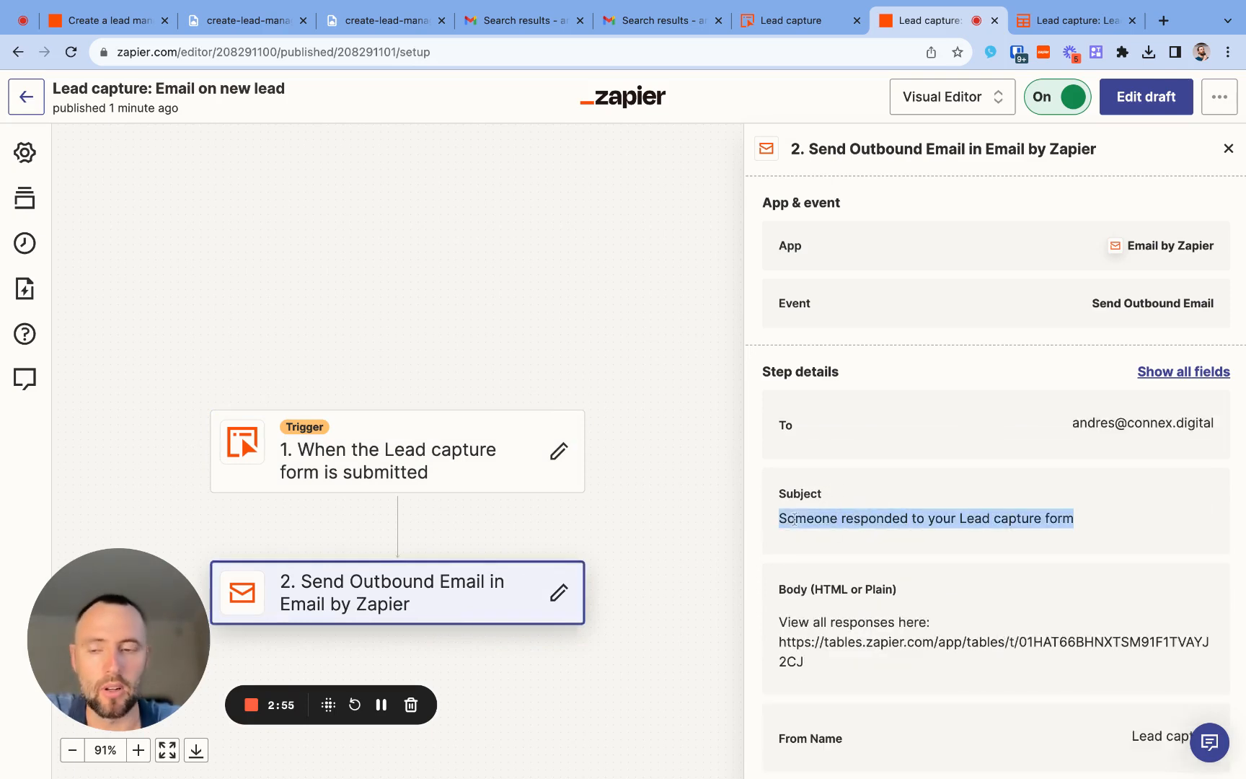
- Open the Lead capture interface's public URL from the sharing options of the Contact Us page
left_click(791, 23)
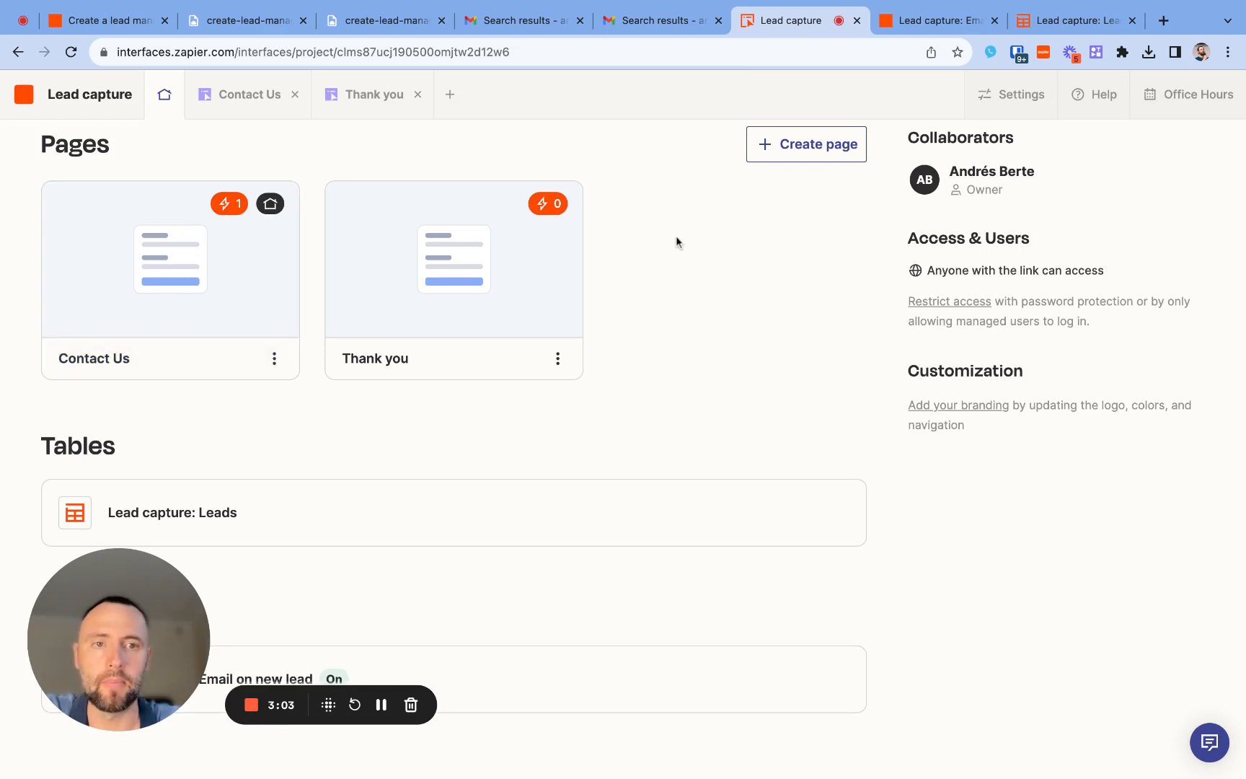
left_click(62, 267)
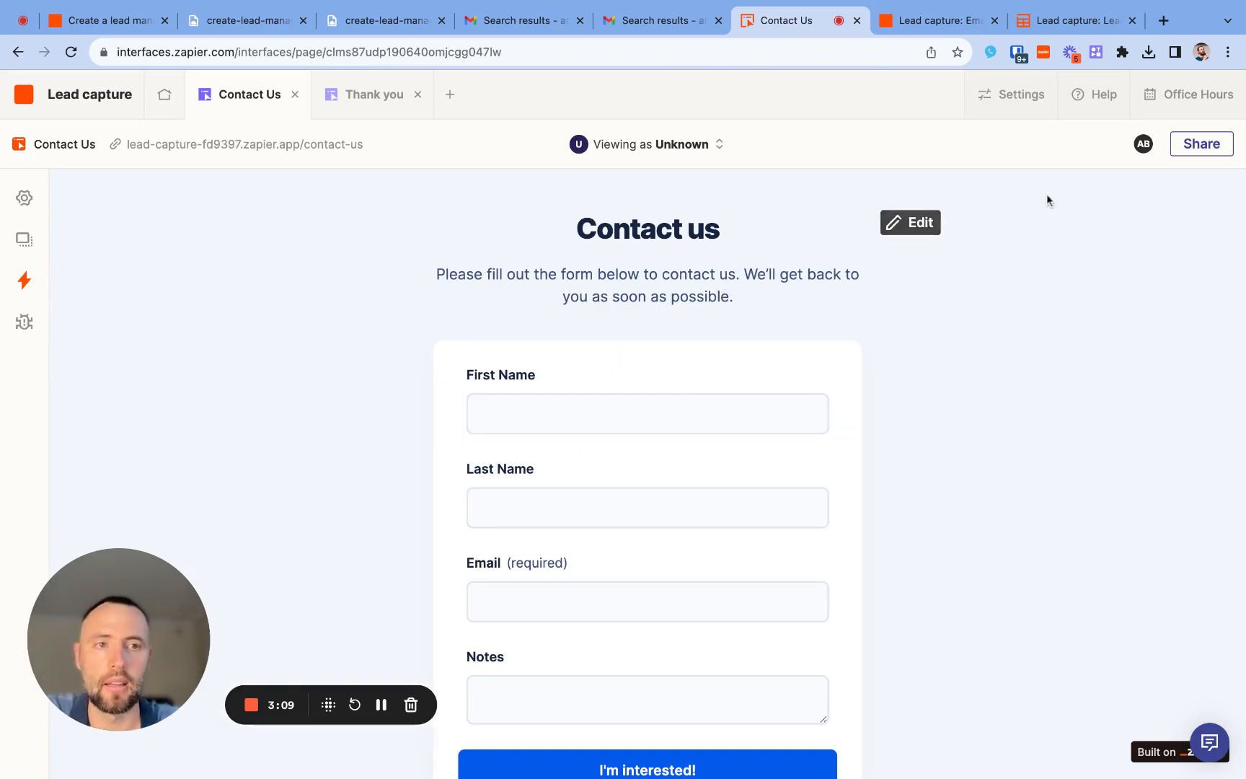
left_click(1203, 145)
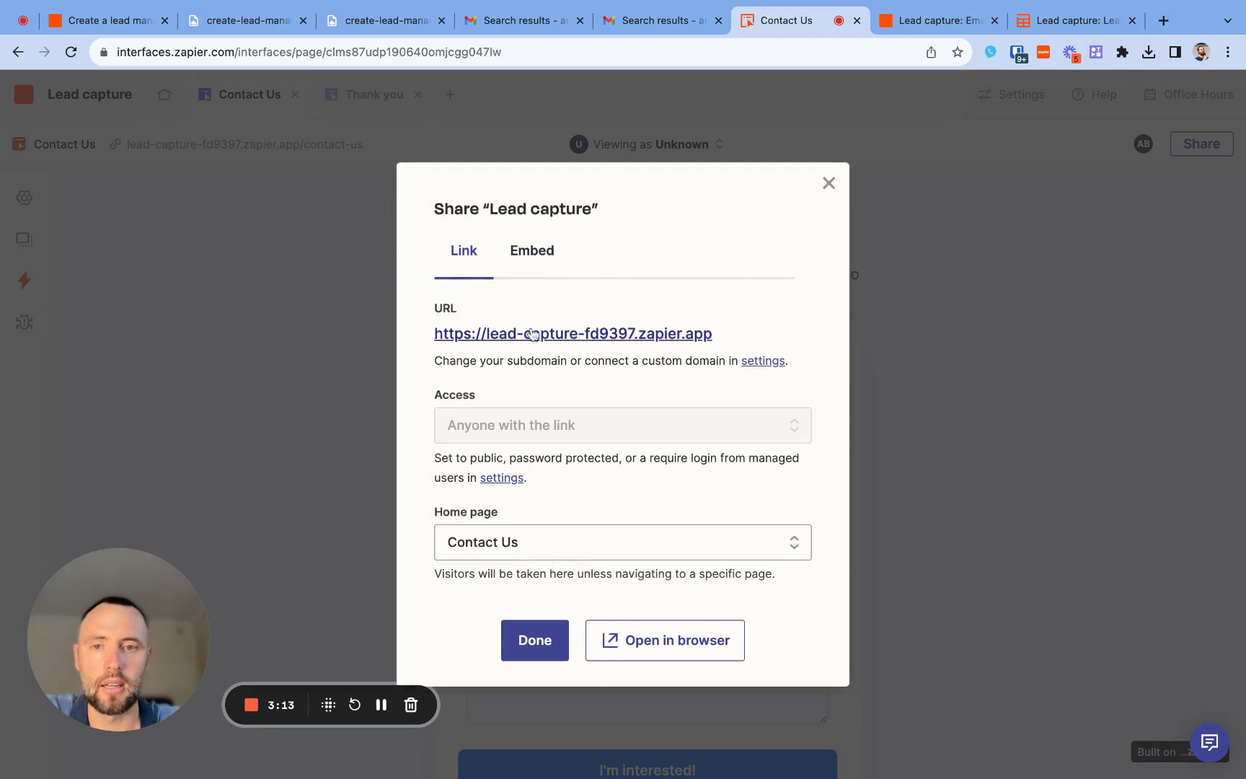
left_click(531, 334)
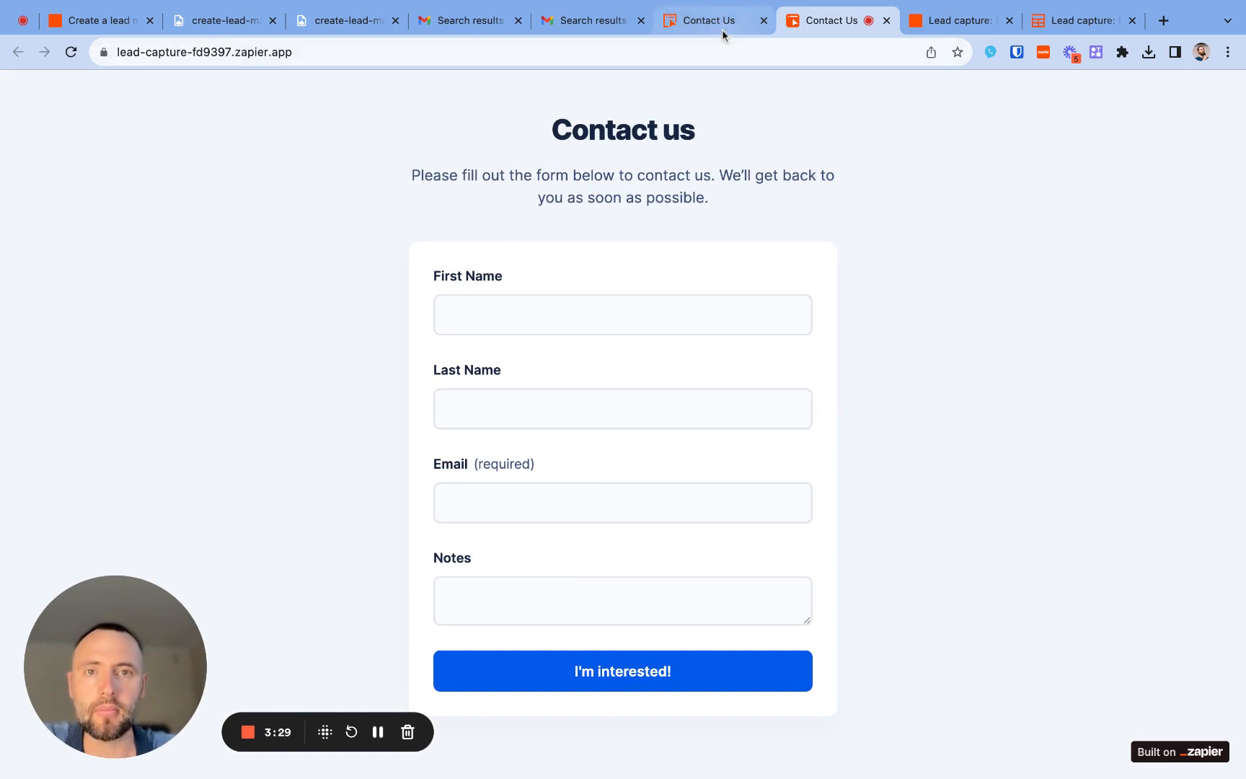
- Fill in the contact form's first name, last name and email with the saved contact details
left_click(567, 308)
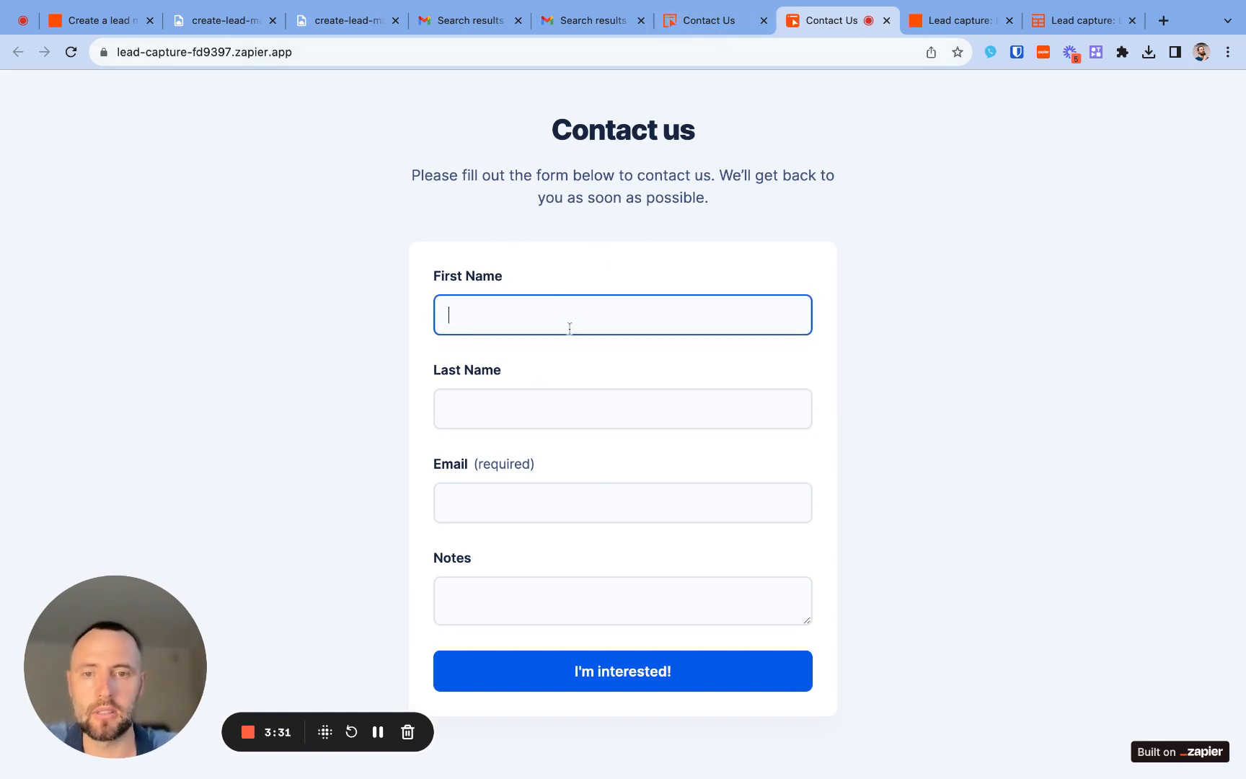
left_click(571, 337)
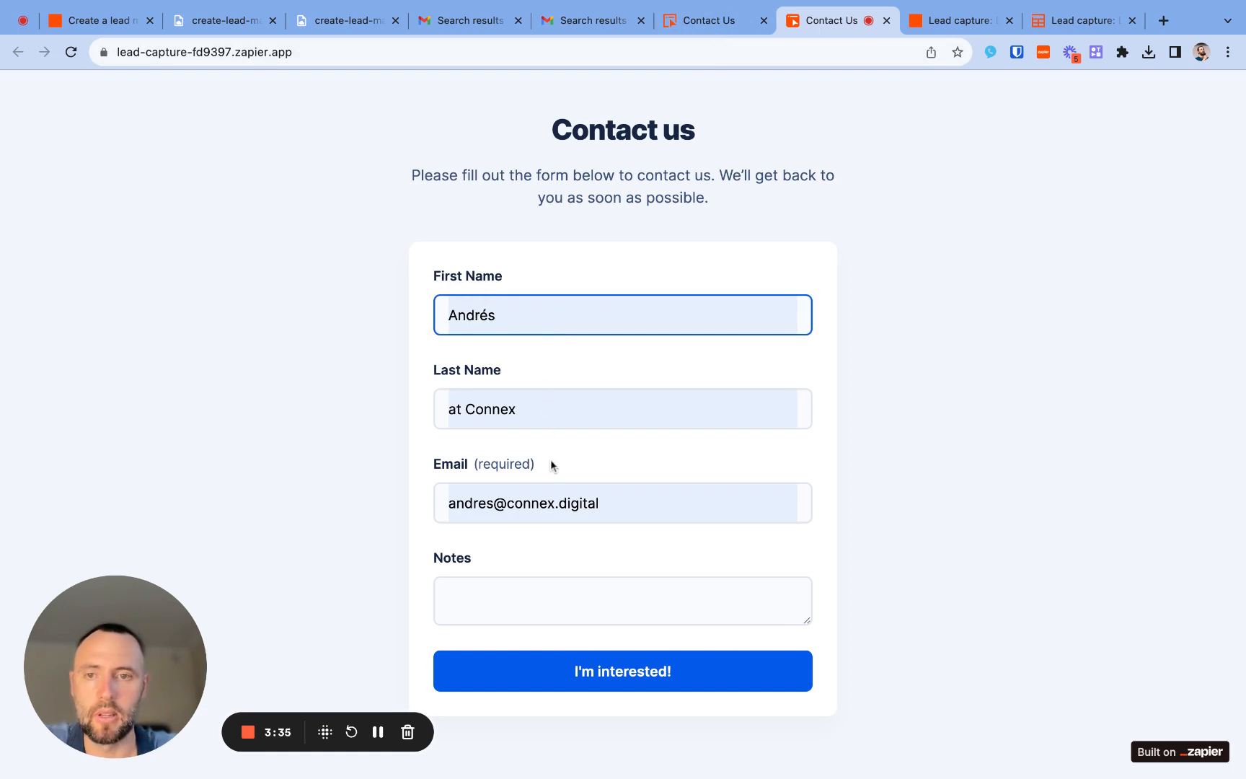
scroll(517, 573, "down", 1)
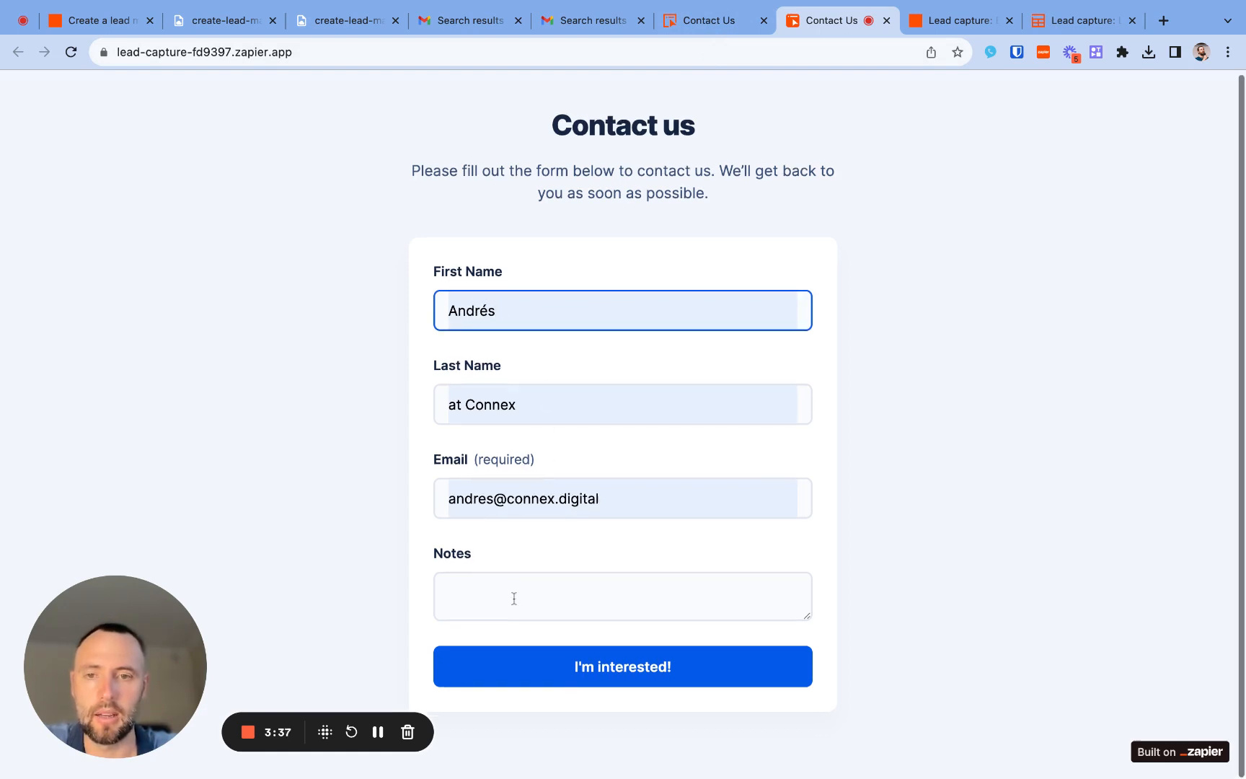
- Enter the note "Hey, I want to connect Airtable and Shopify" and submit the contact form
left_click(513, 600)
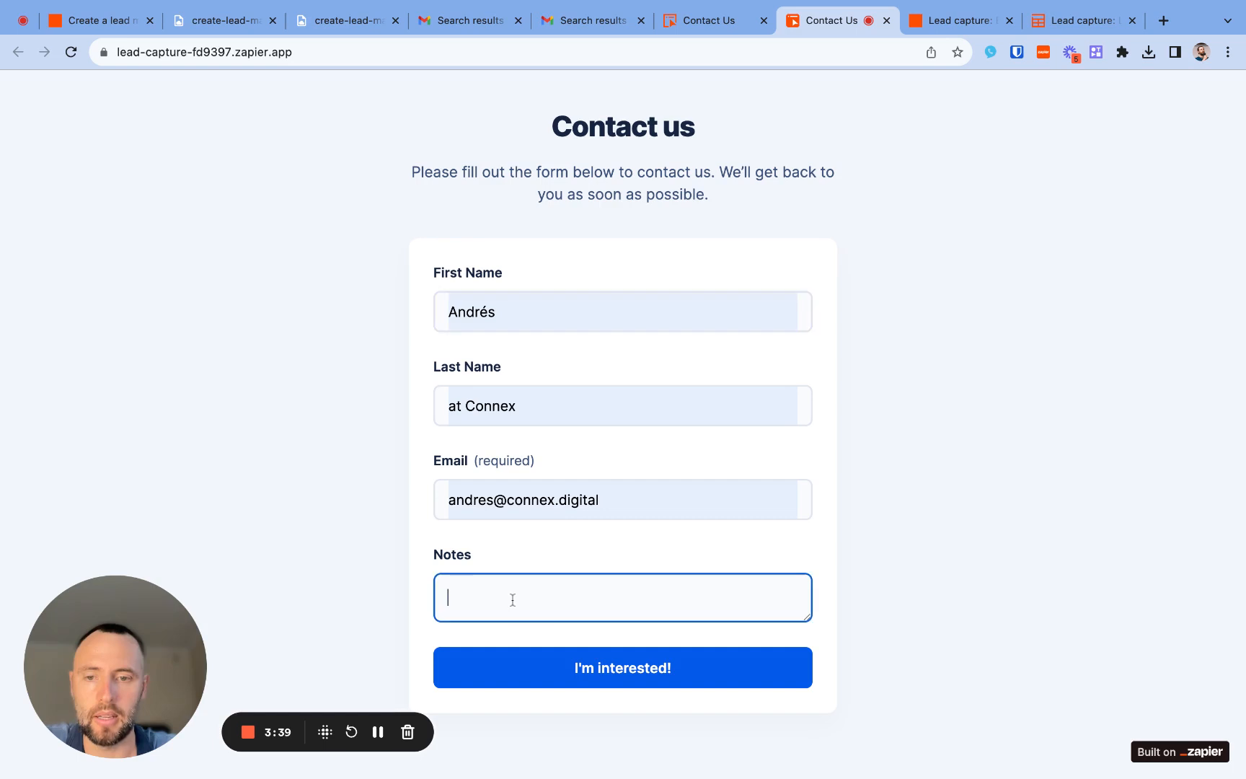
type("Hey")
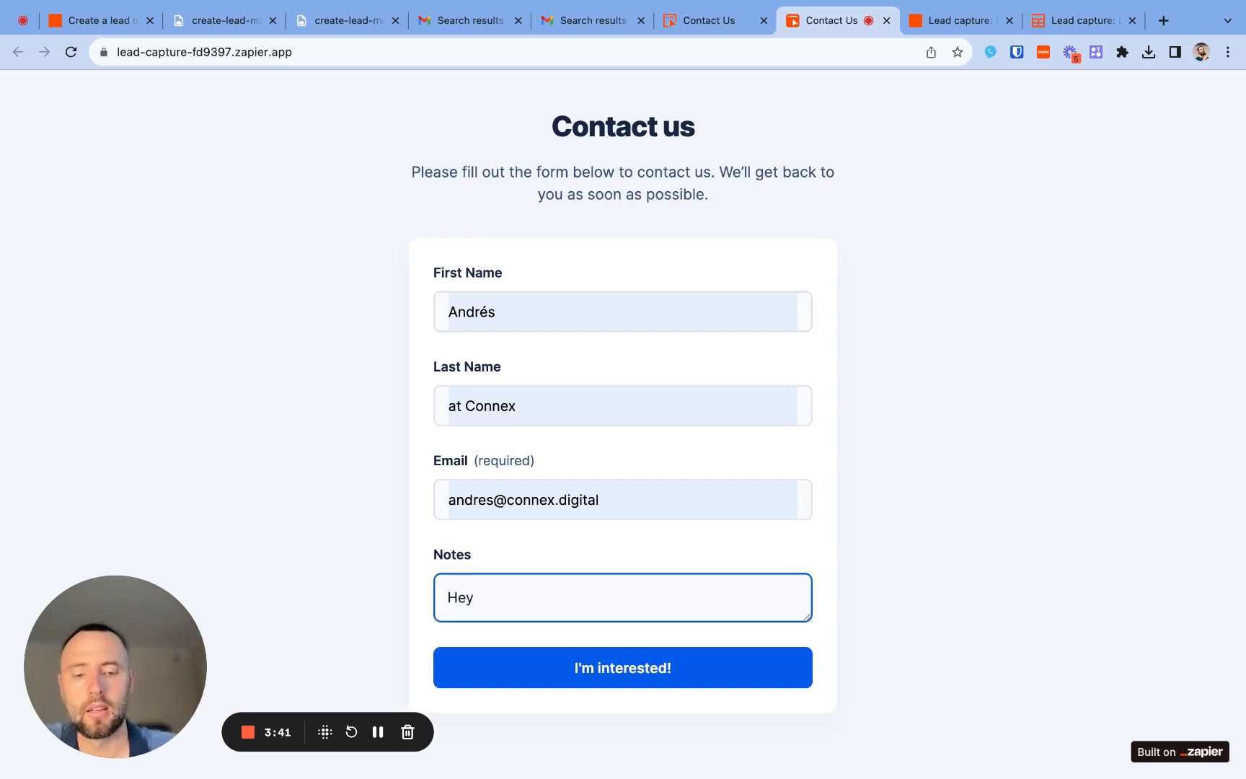
type(", I want to")
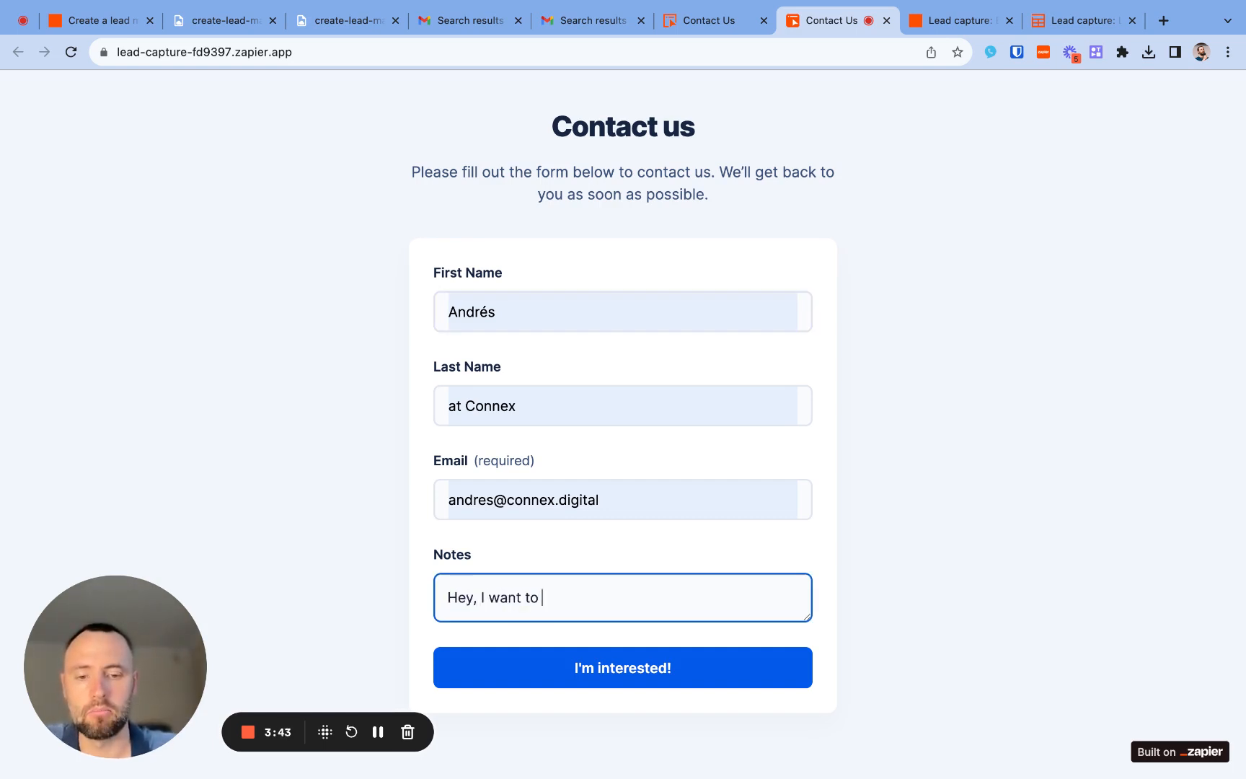
type(" connect")
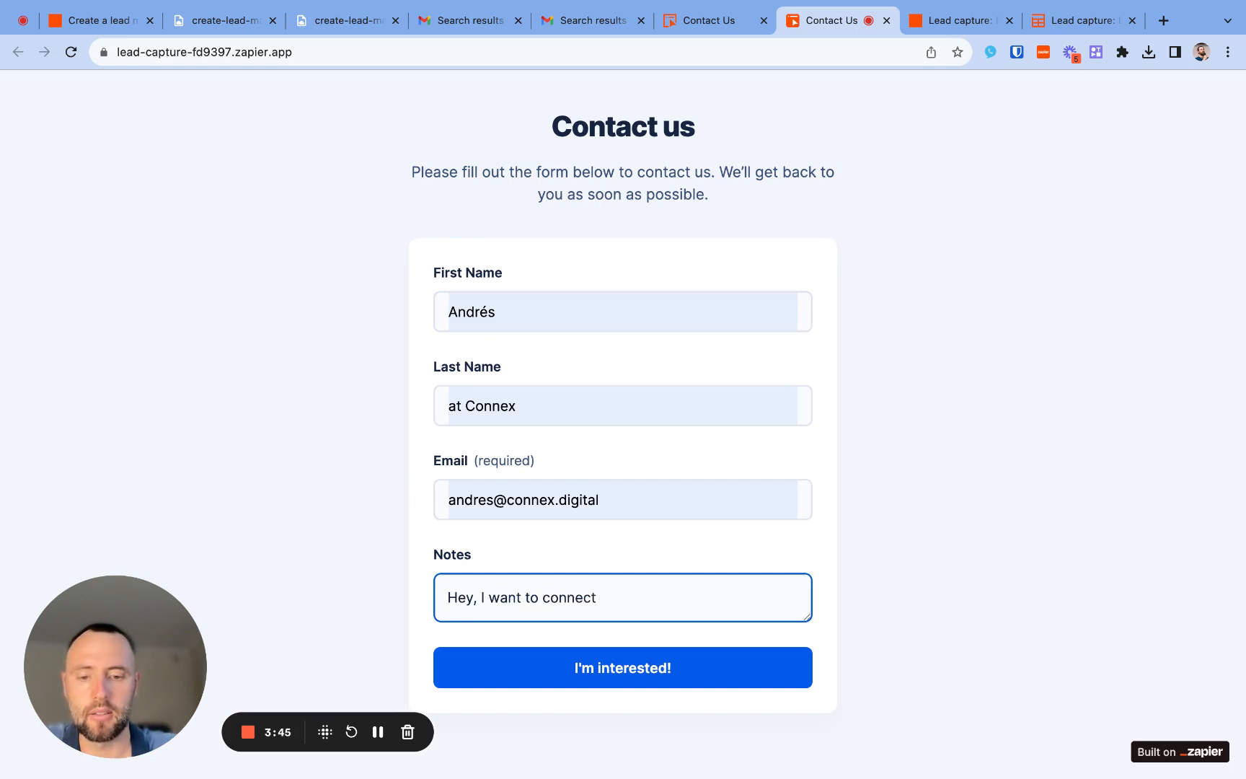
type(" Airtable and S")
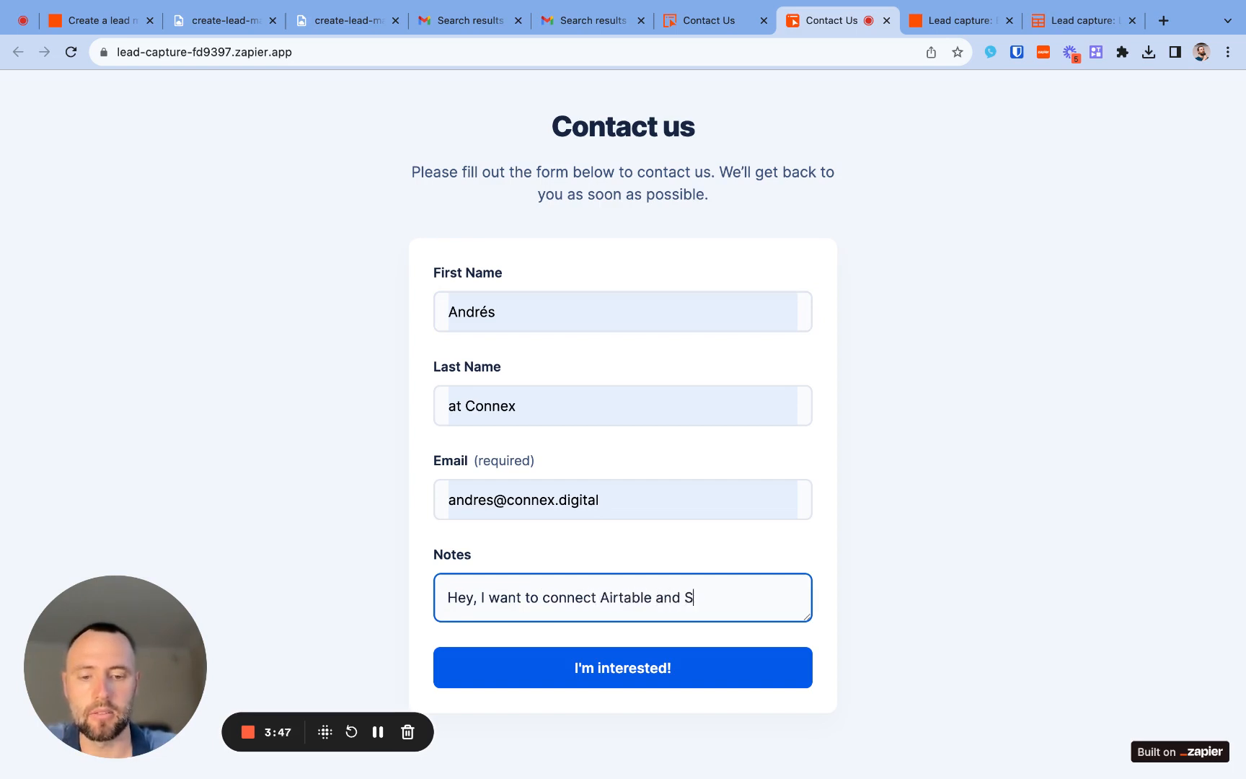
type("hopify")
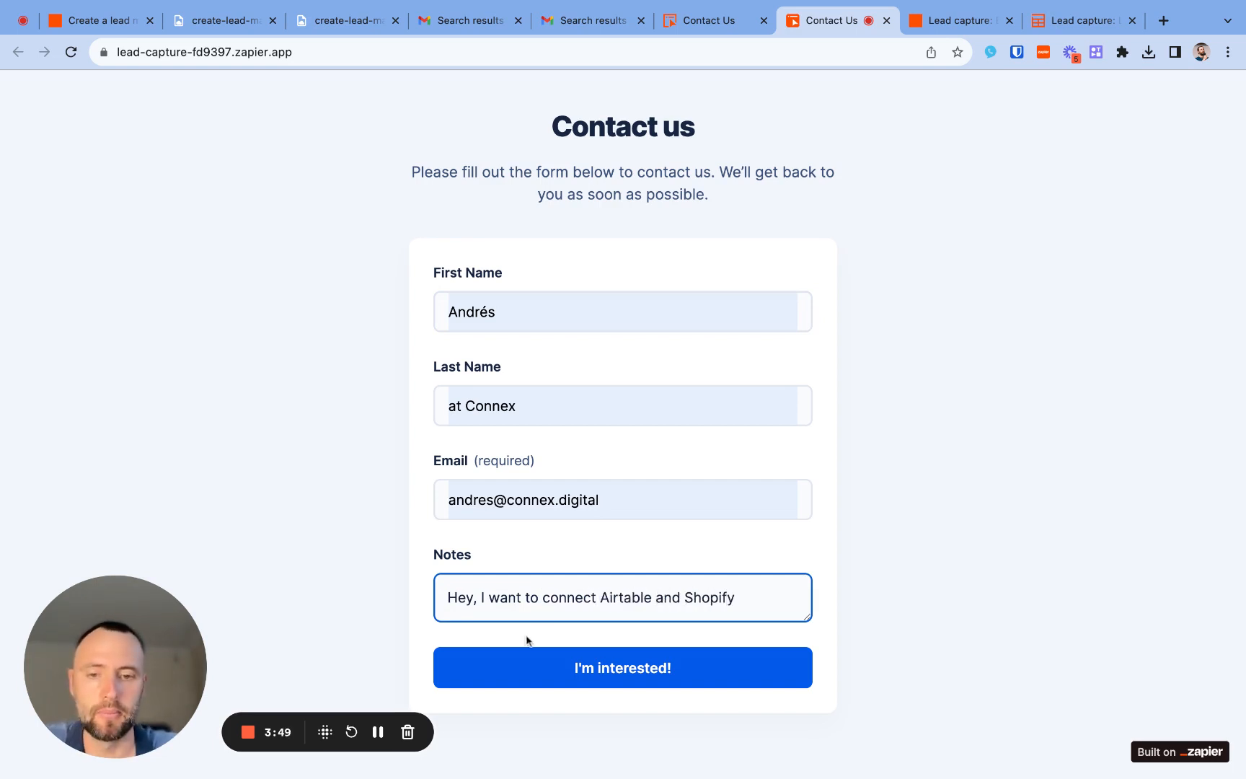
left_click(578, 668)
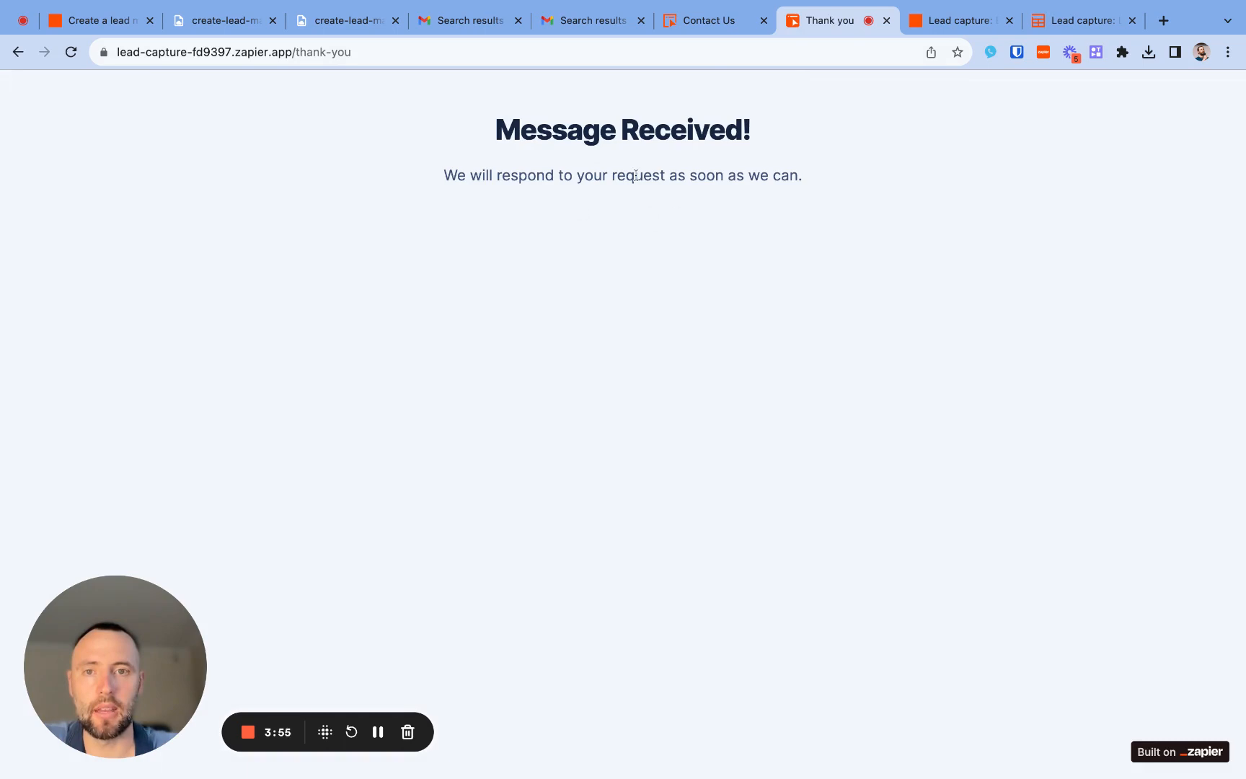
- Close the sharing options in the interface editor and compare its Thank you page with the live confirmation page
left_click(705, 20)
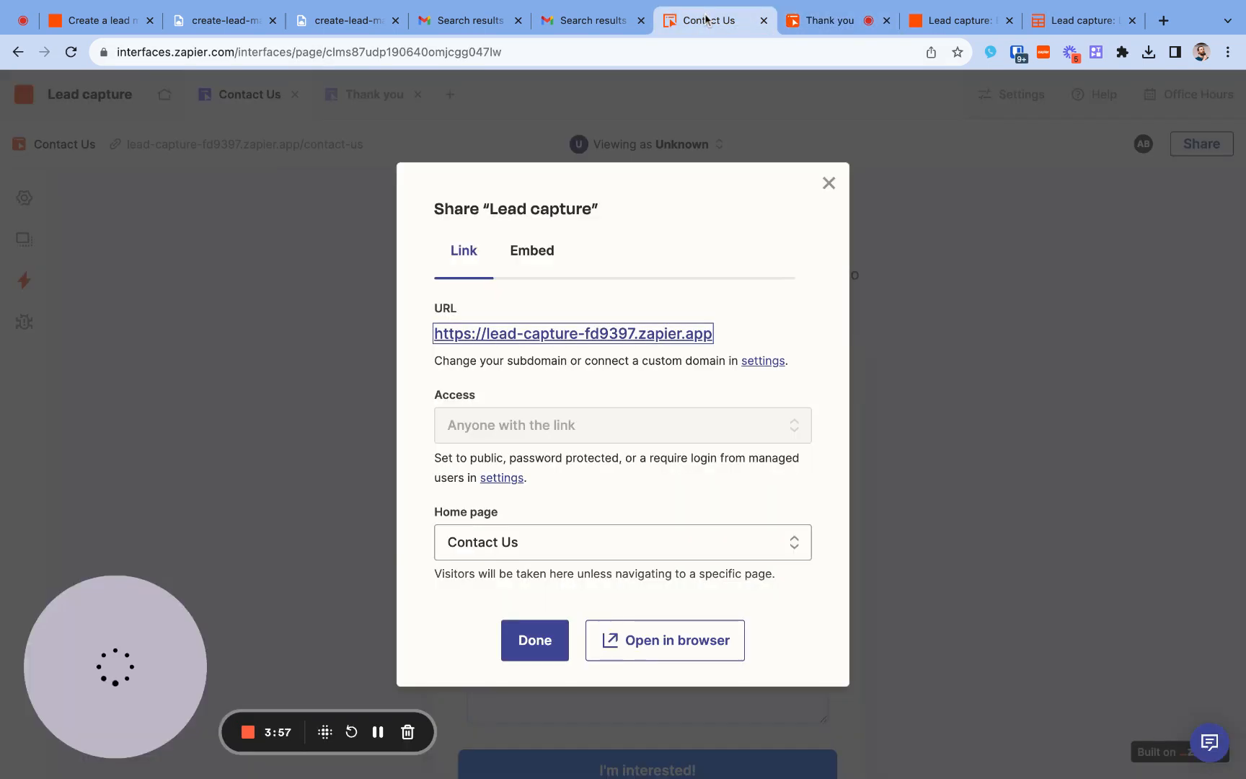
left_click(824, 183)
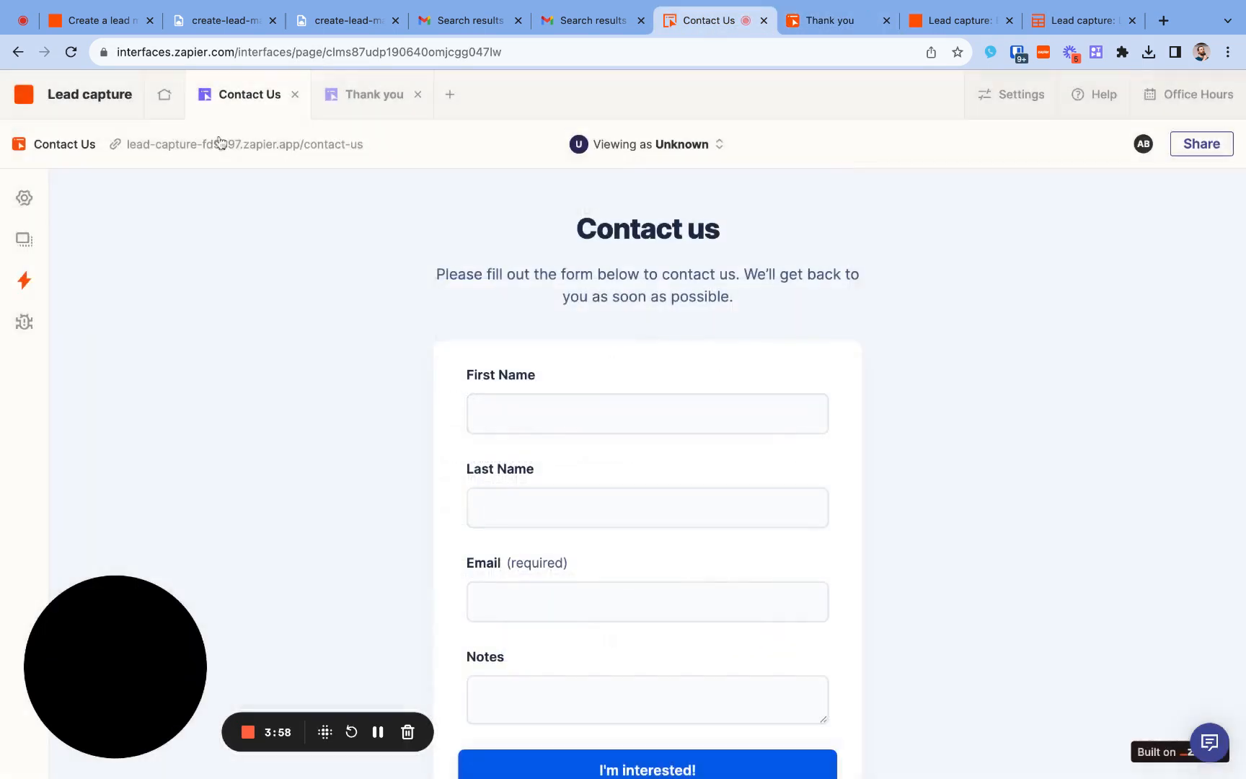
left_click(355, 96)
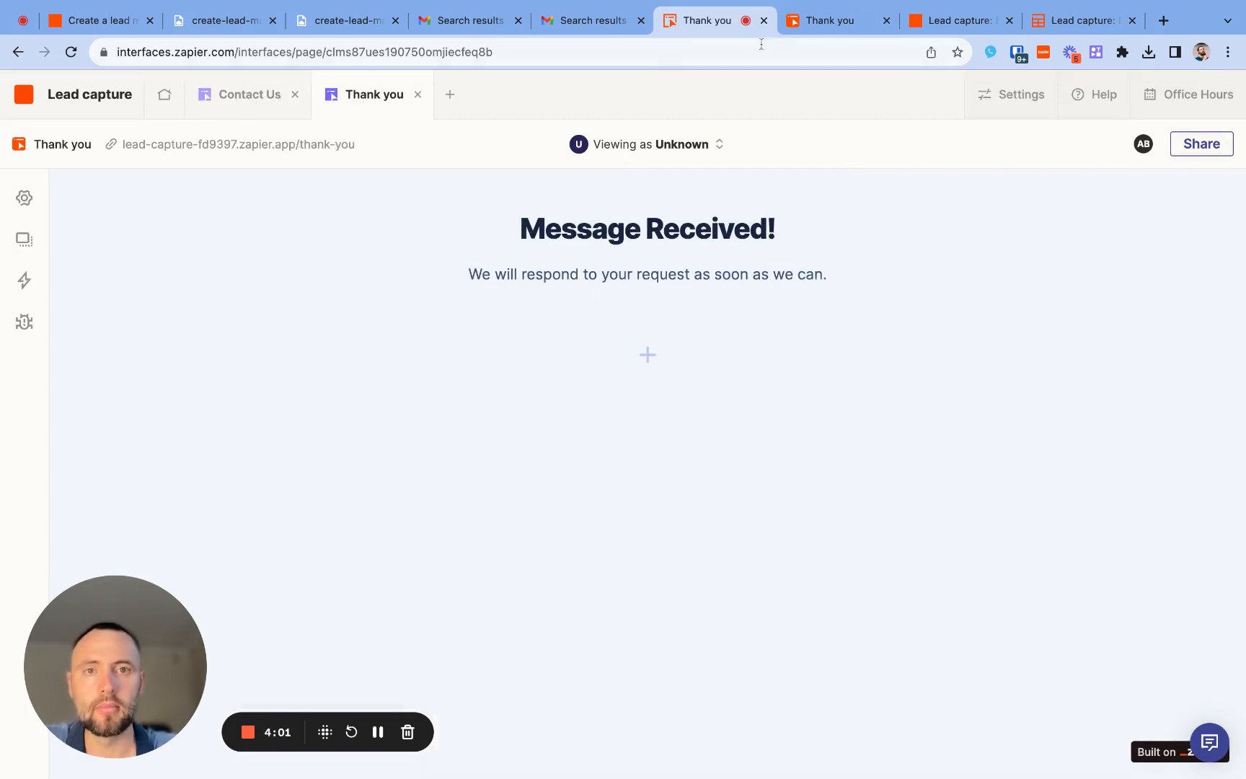
left_click(823, 21)
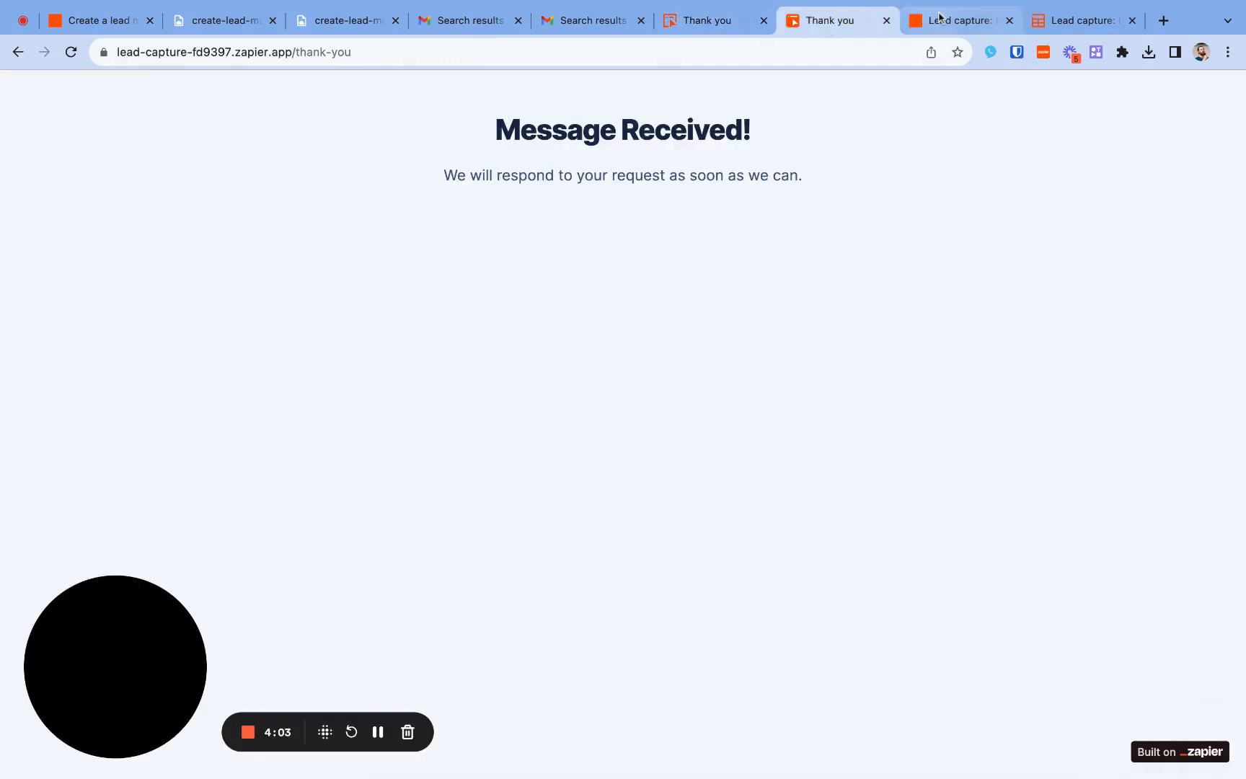
- Open the "Lead capture: Leads" table, check each field in the submitted lead's record details, and close the record
left_click(939, 17)
left_click(1078, 23)
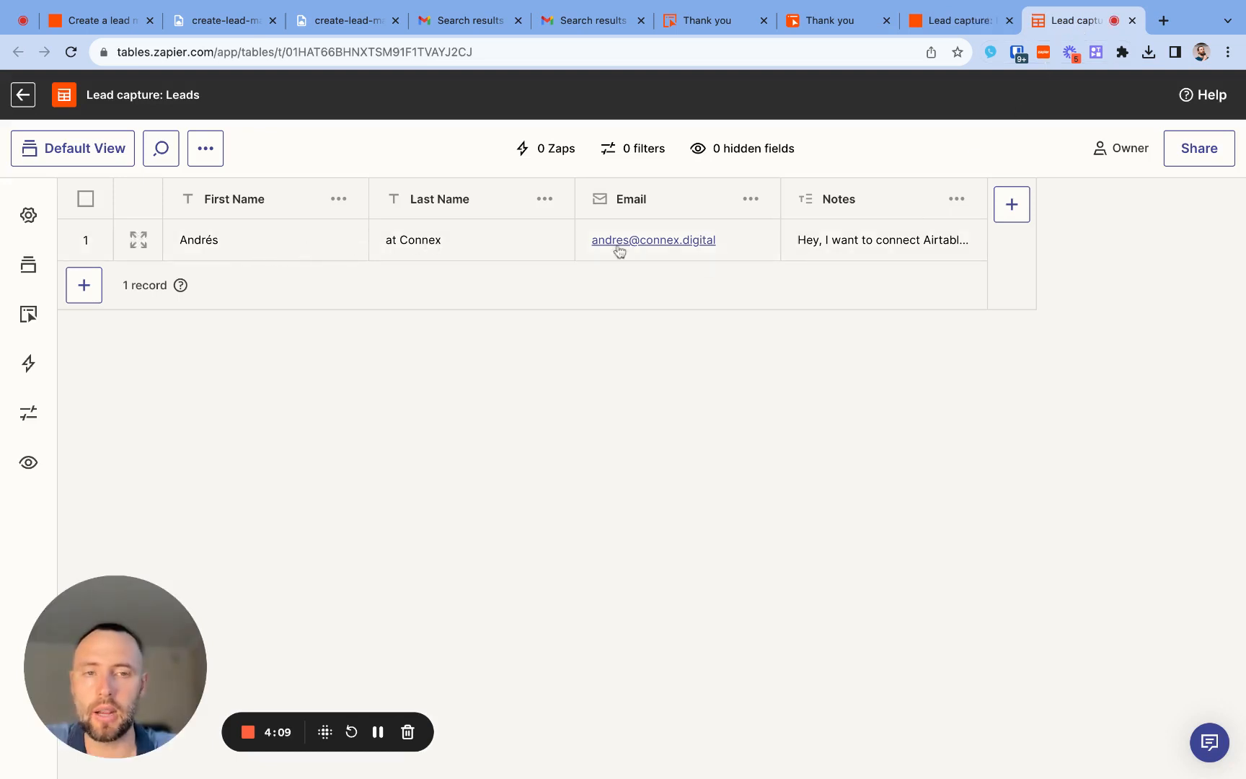
left_click(131, 240)
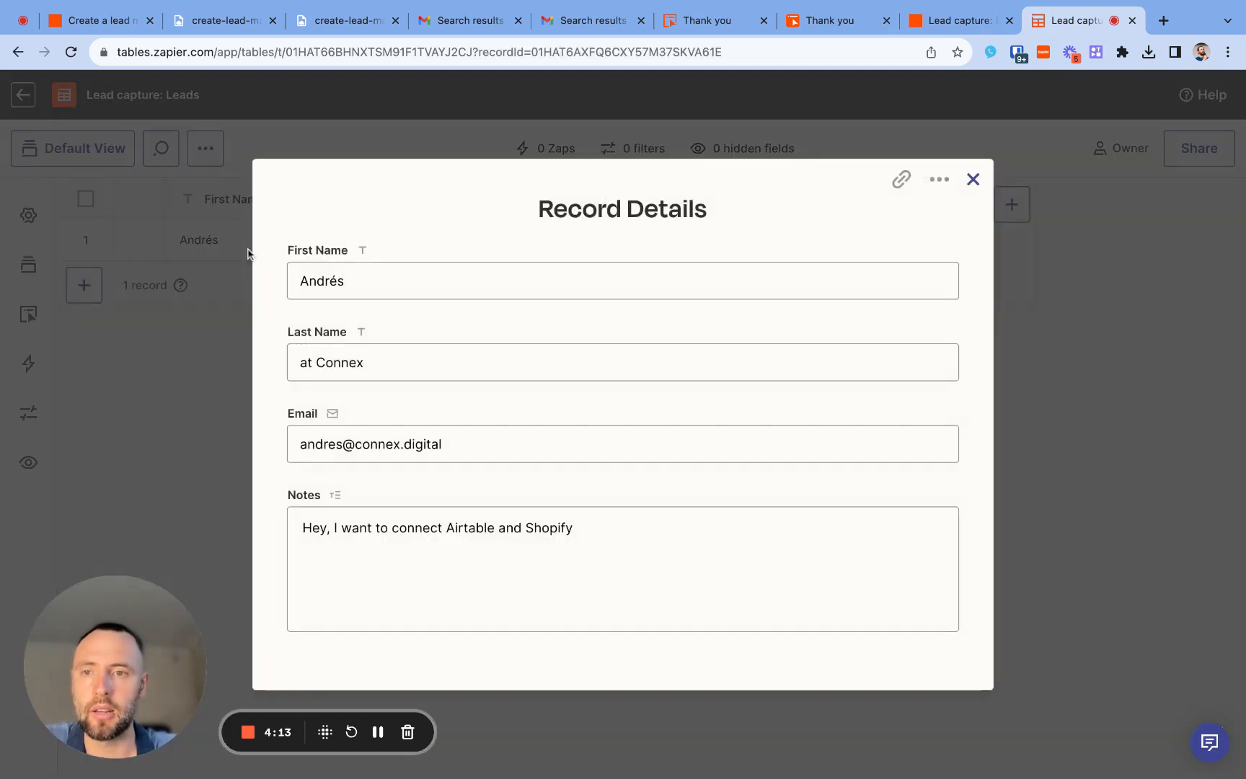
left_click(375, 279)
left_click(340, 364)
left_click(340, 444)
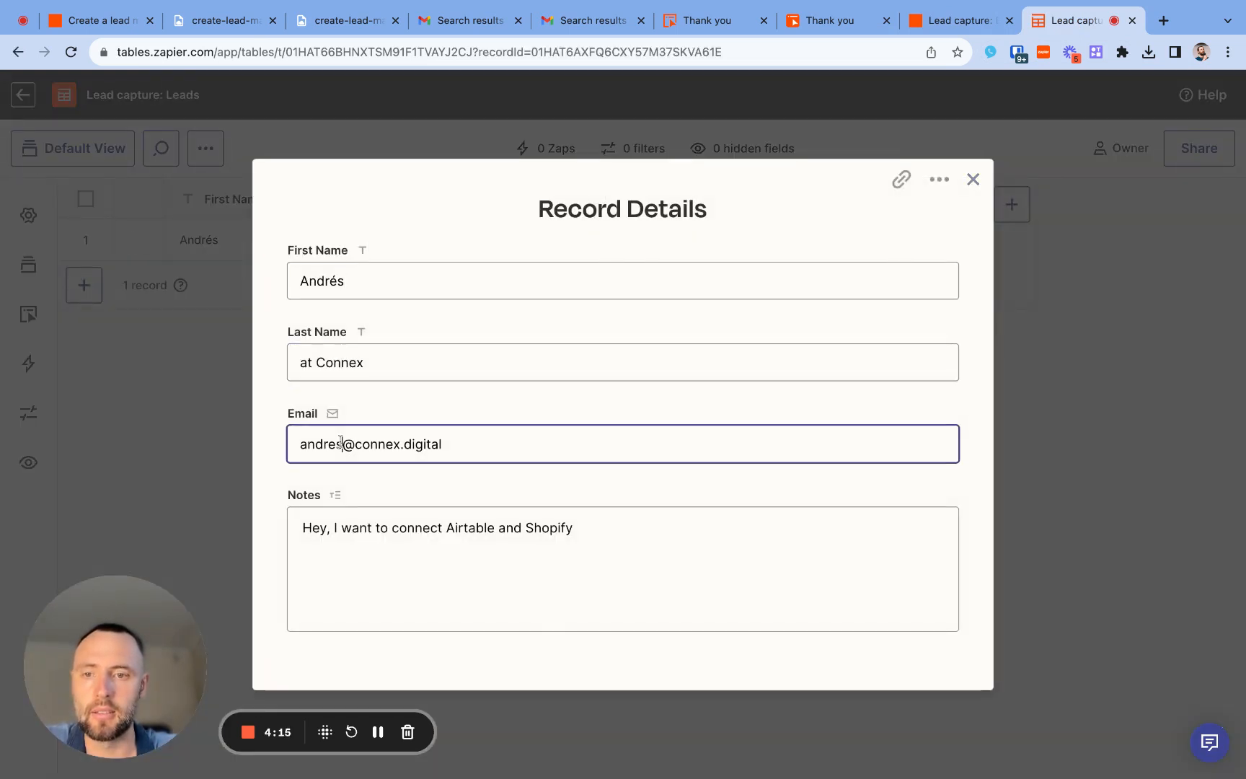
left_click(350, 542)
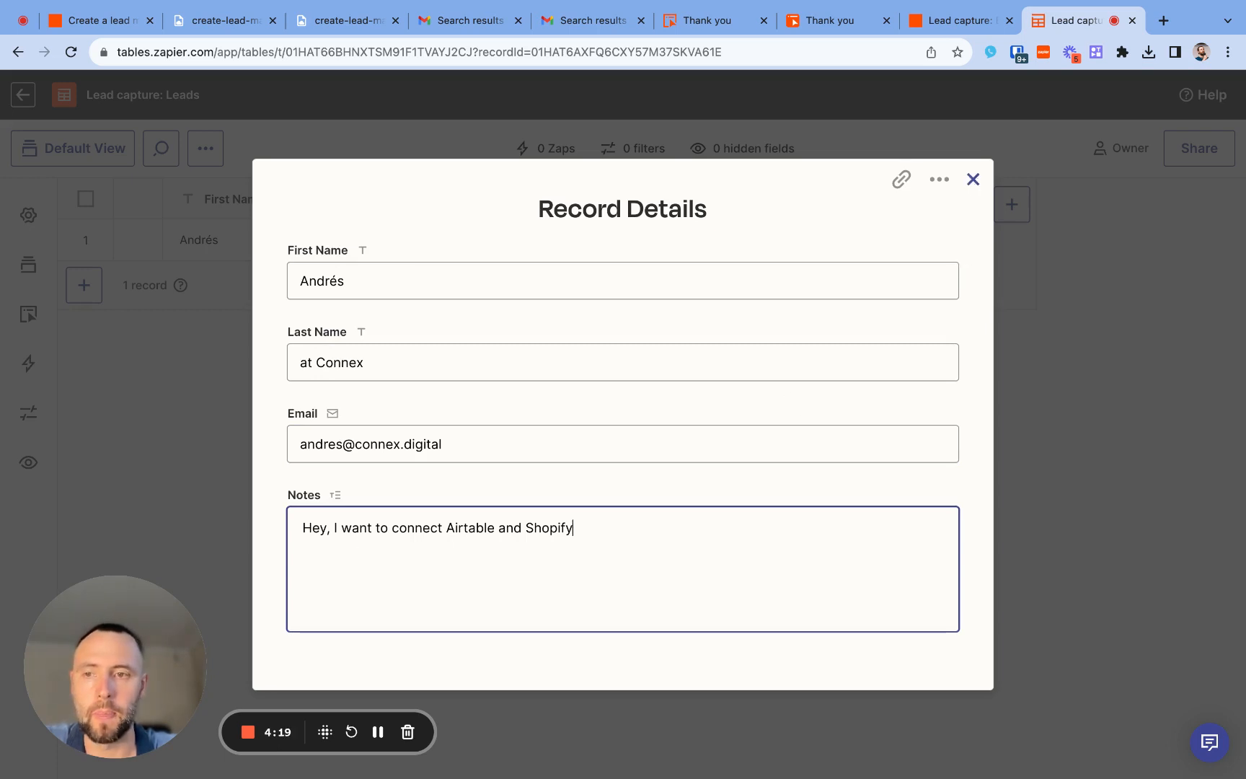
left_click(977, 181)
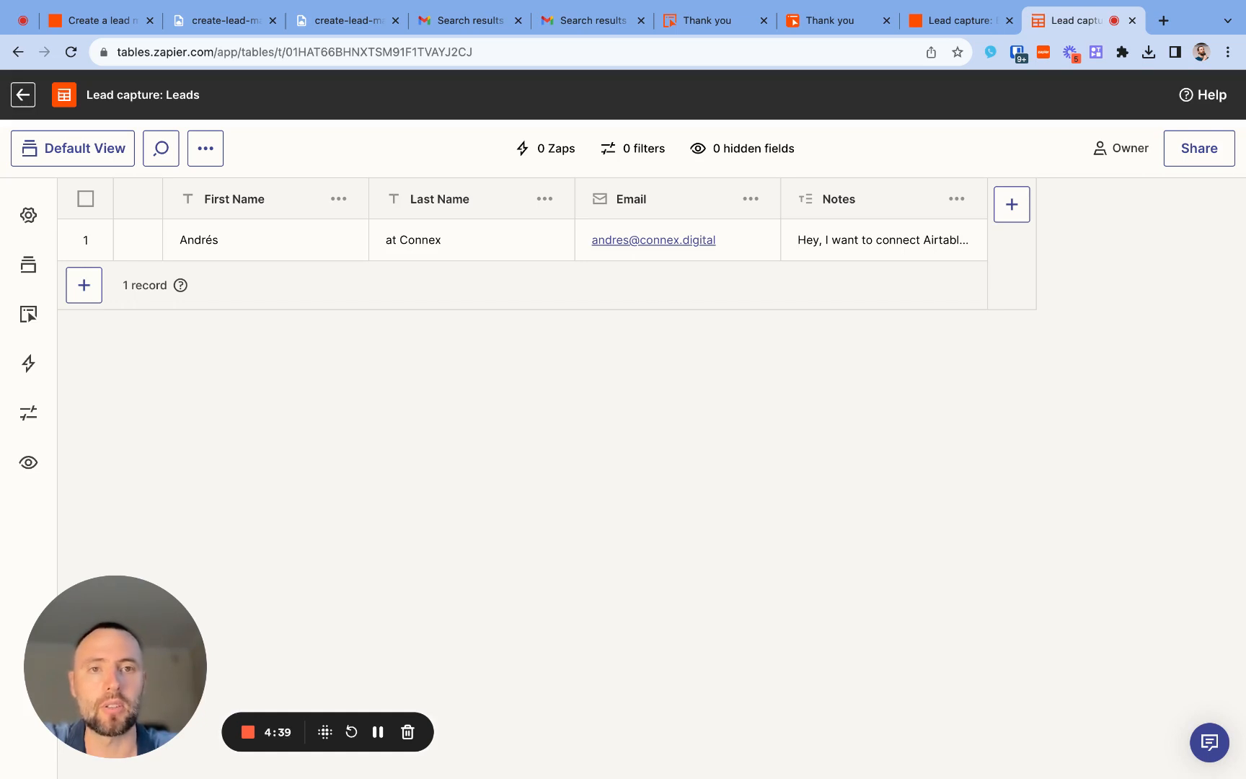
- Return to the Lead capture interface editor and review the Contact Us page
left_click(819, 25)
left_click(732, 29)
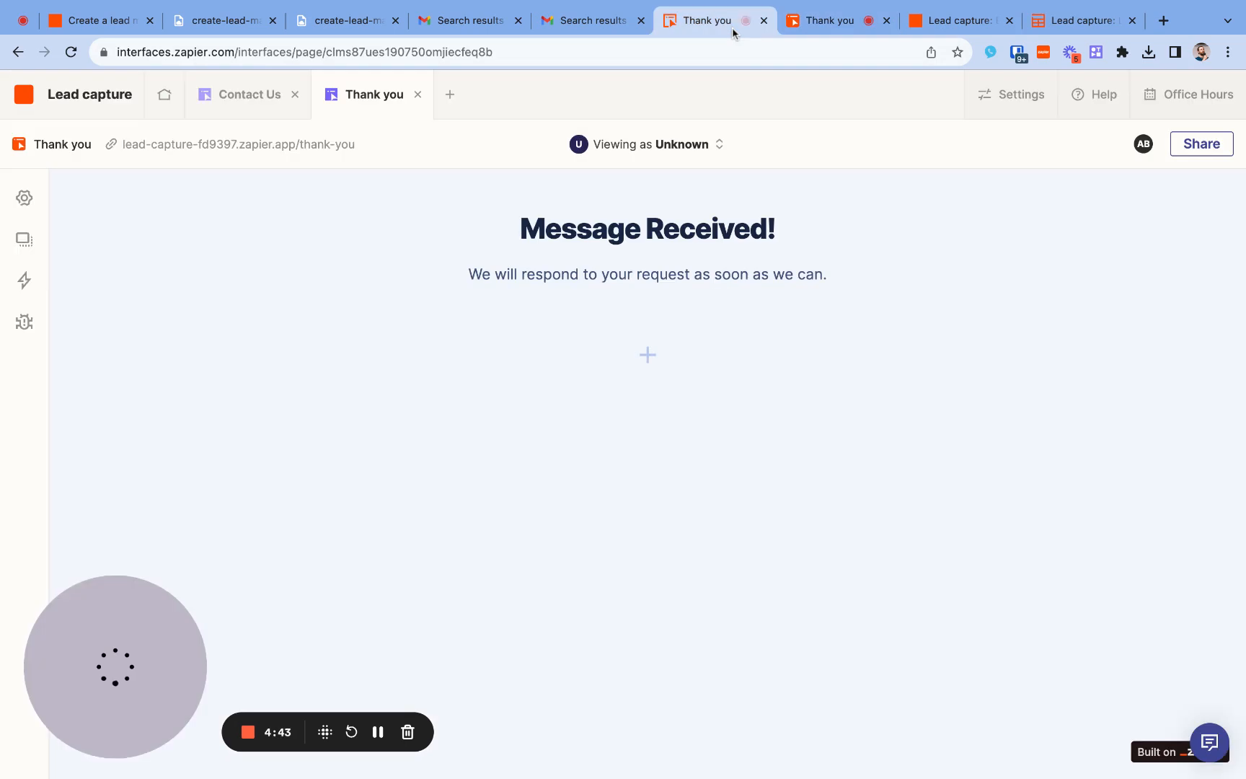
left_click(263, 98)
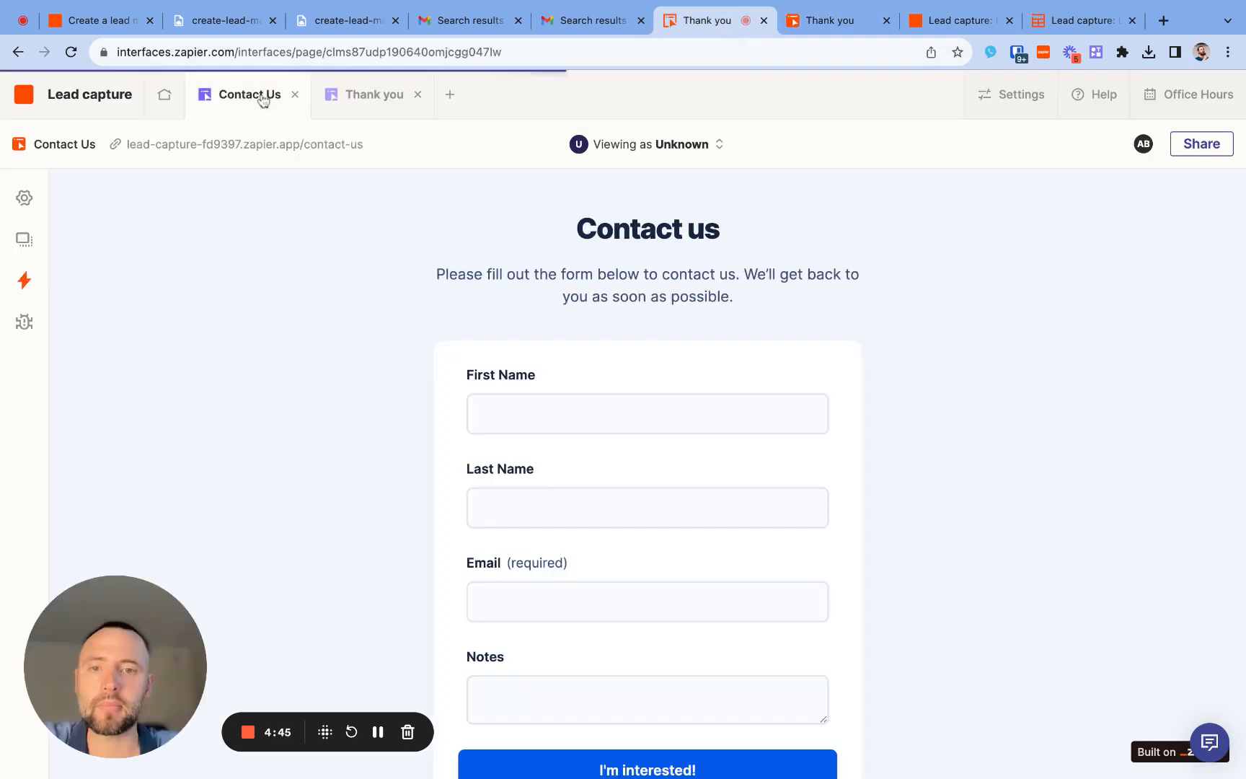
scroll(750, 514, "down", 3)
scroll(753, 514, "up", 3)
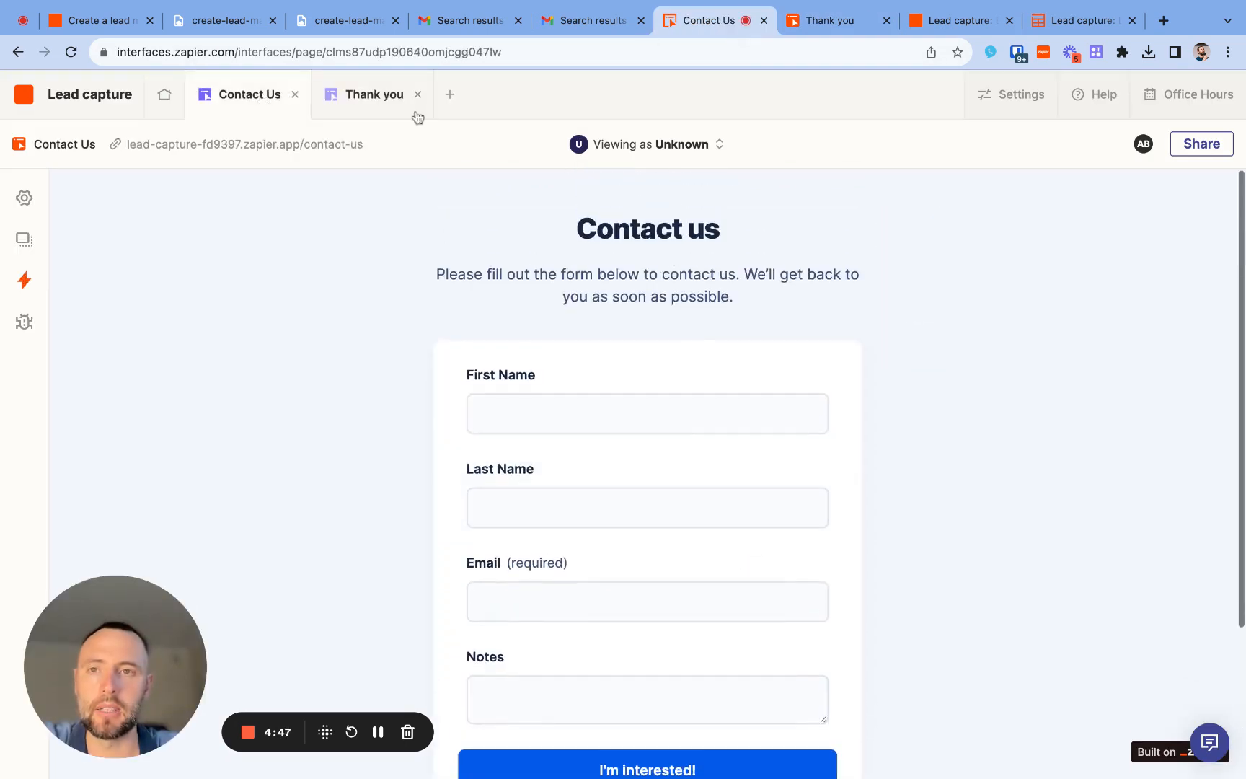
- Open the Thank you page's message text component and examine the header syntax in its Markdown guide
left_click(425, 116)
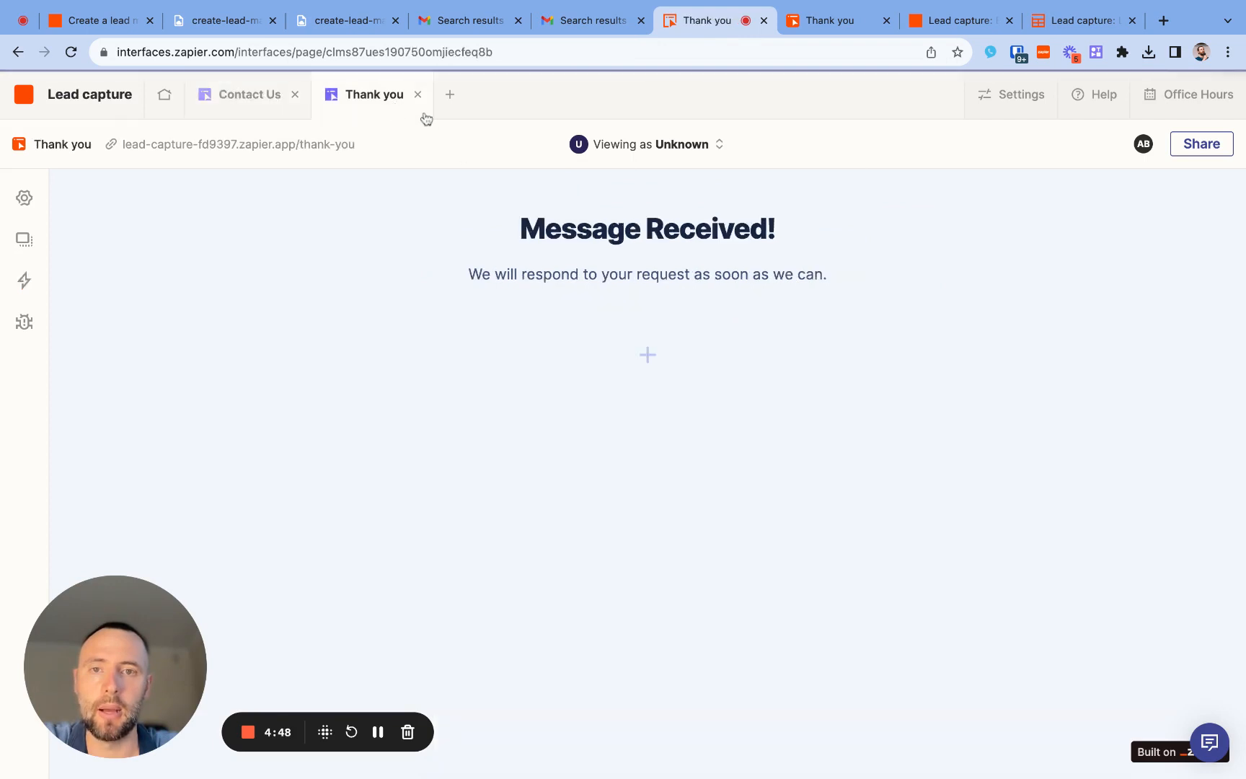
left_click(634, 228)
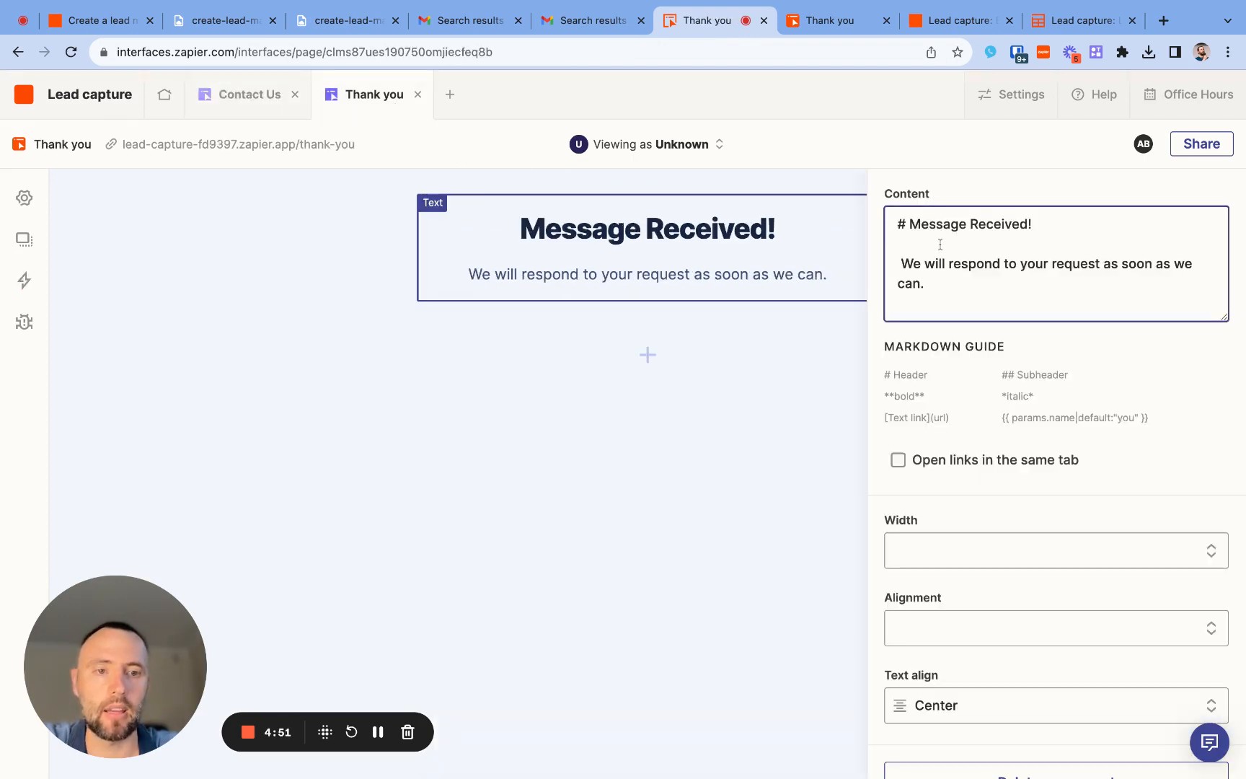
left_click(1003, 417)
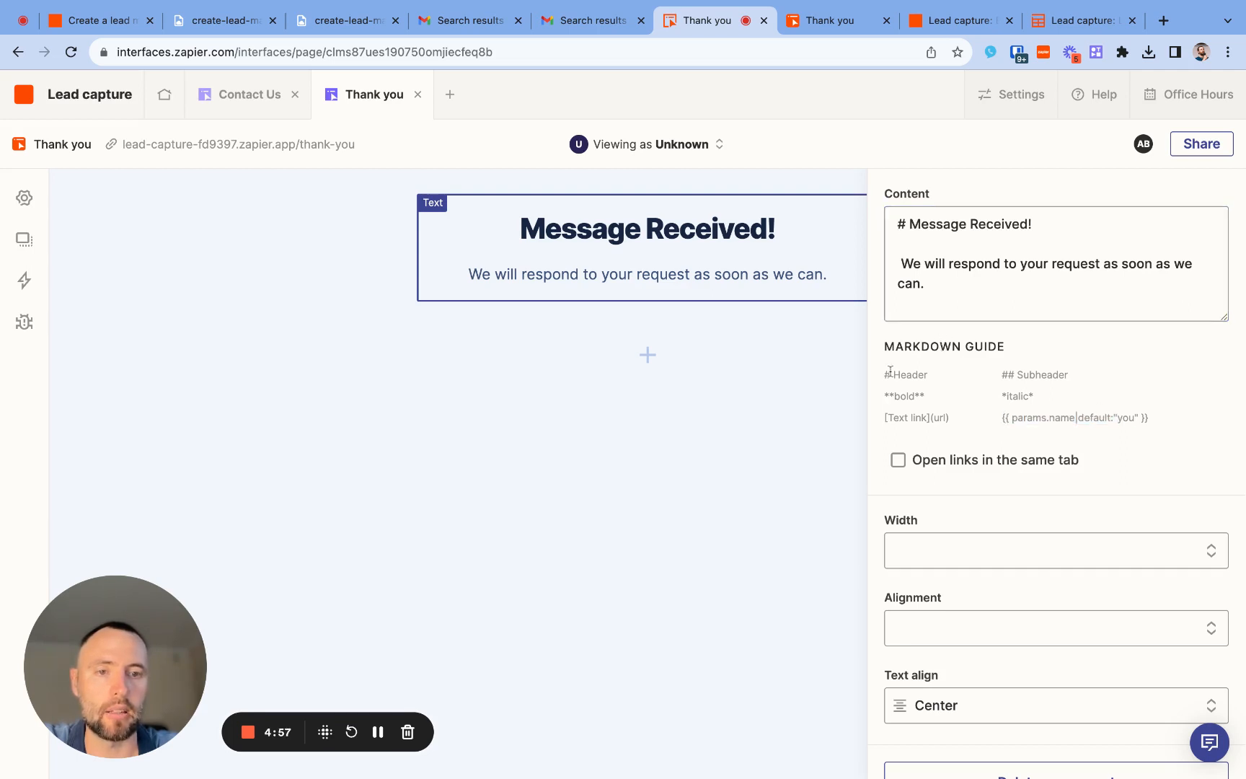
left_click_drag(890, 372, 900, 373)
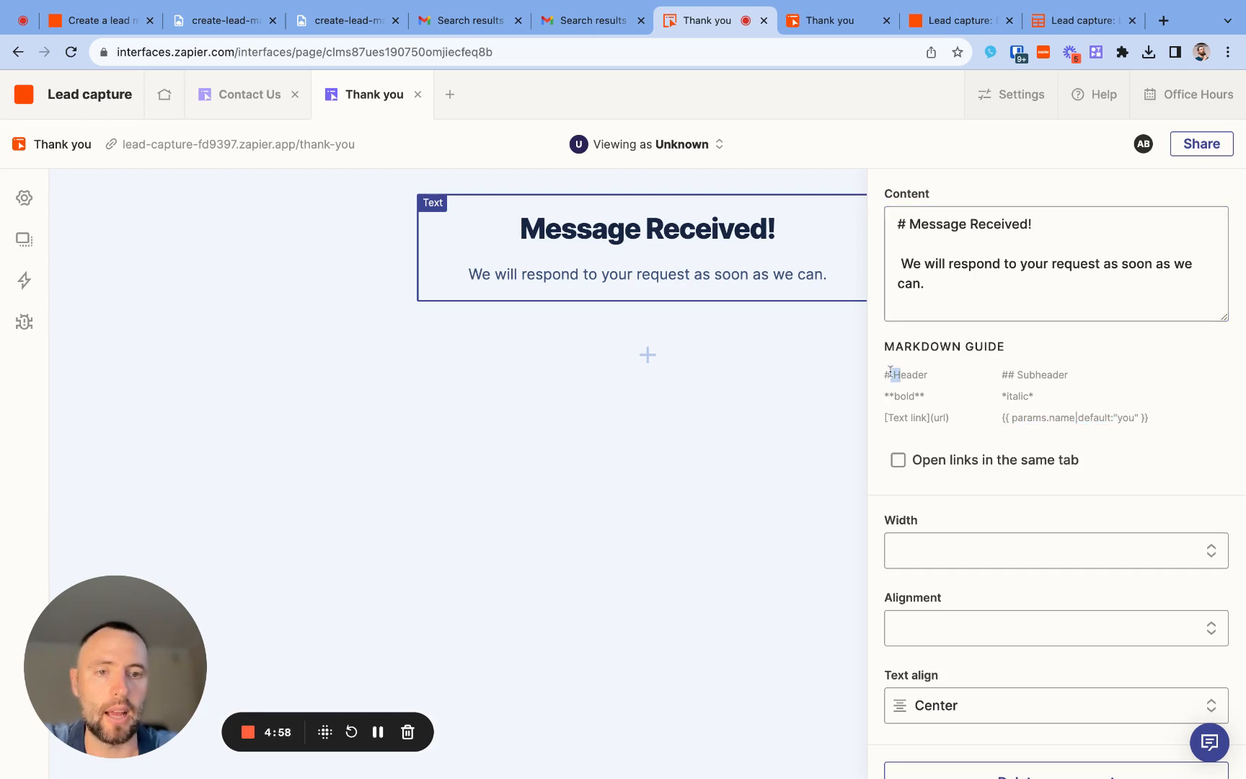
- Change the Thank you page's heading to "Request Received!"
left_click(975, 225)
double_click(936, 224)
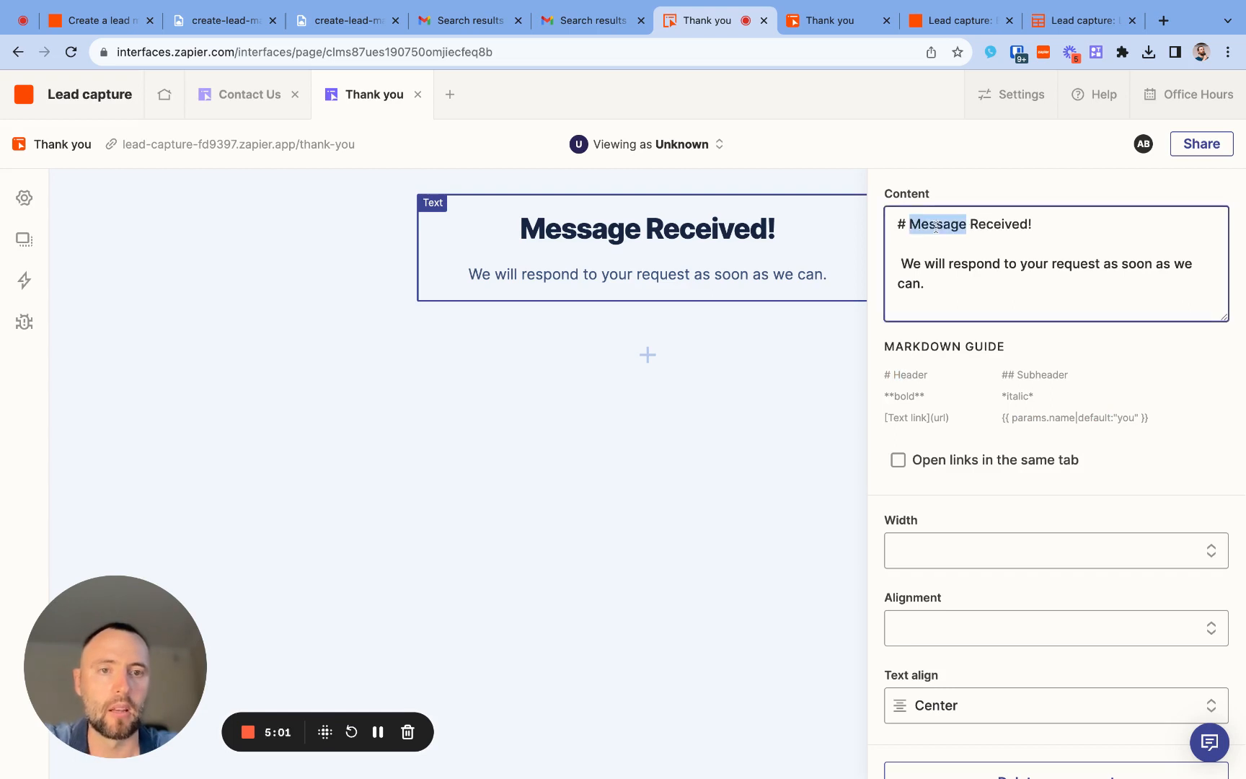
type("REques")
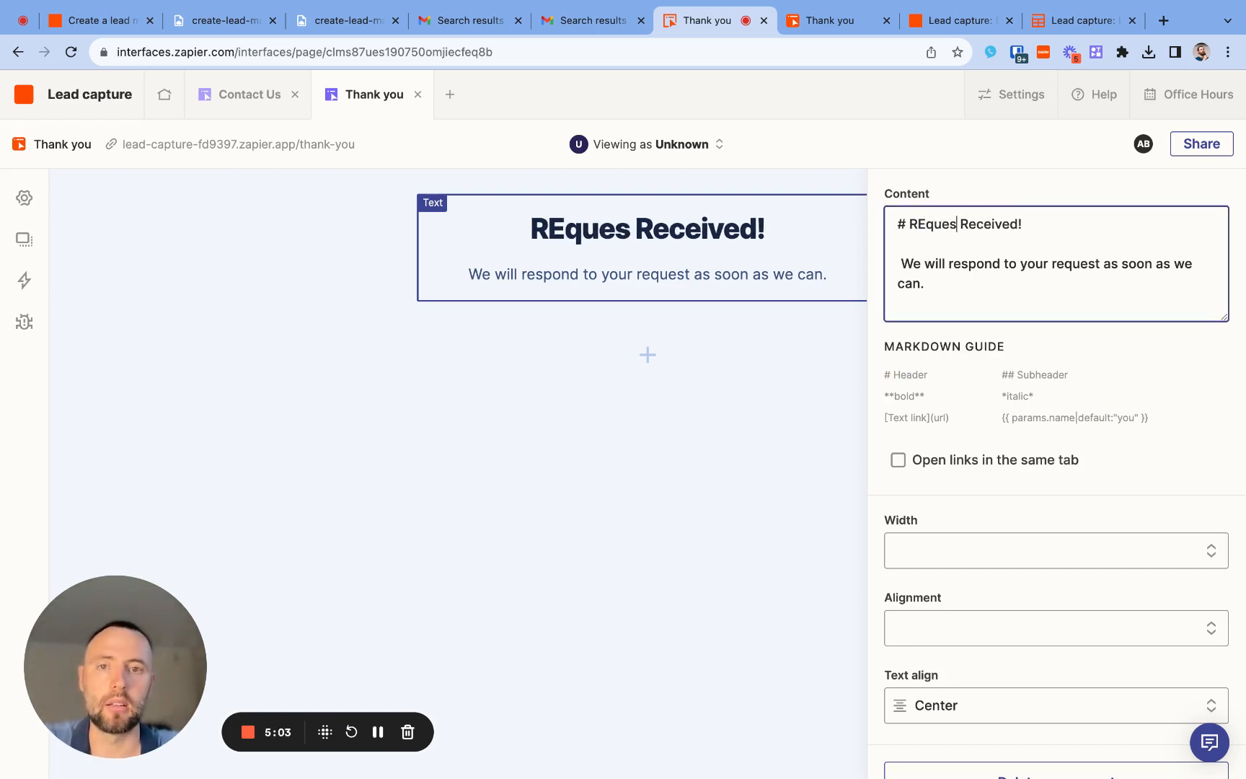
key("BackSpace")
key("BackSpace")
key("BackSpace")
key("BackSpace")
key("BackSpace")
type("eq")
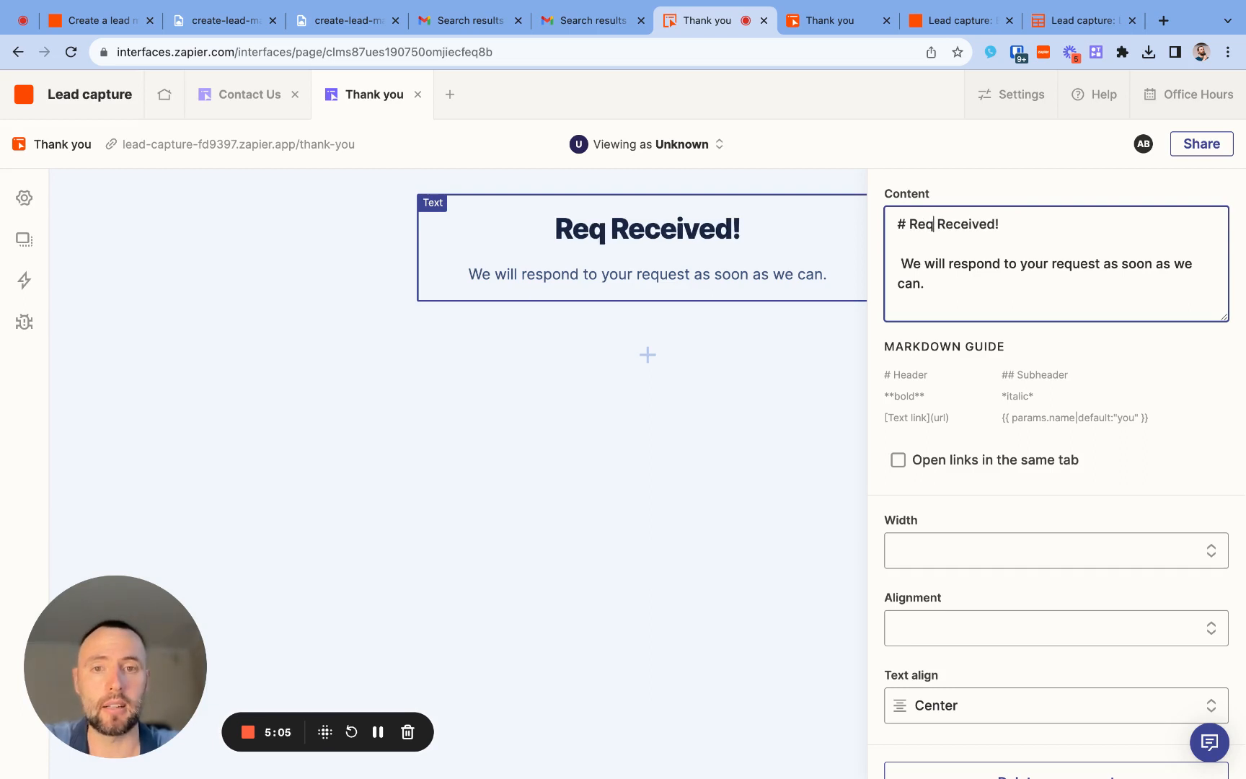
type("uest")
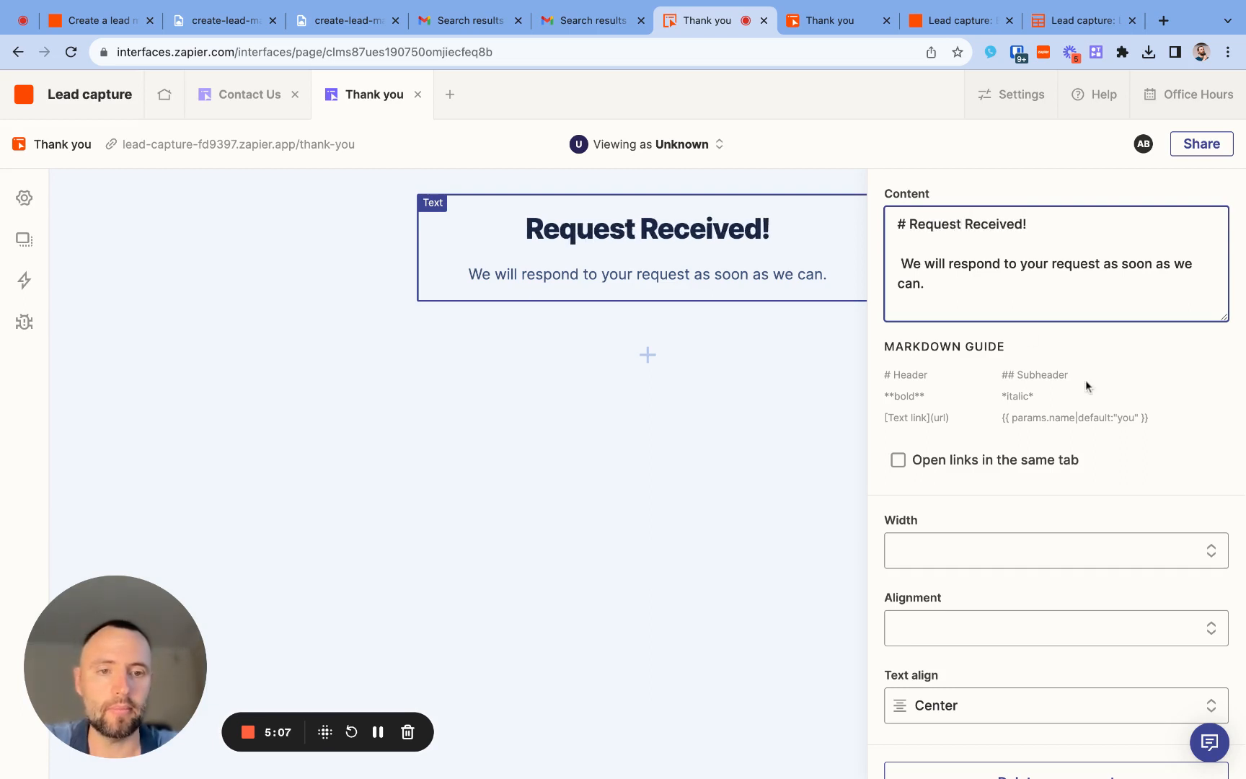
scroll(1045, 478, "down", 1)
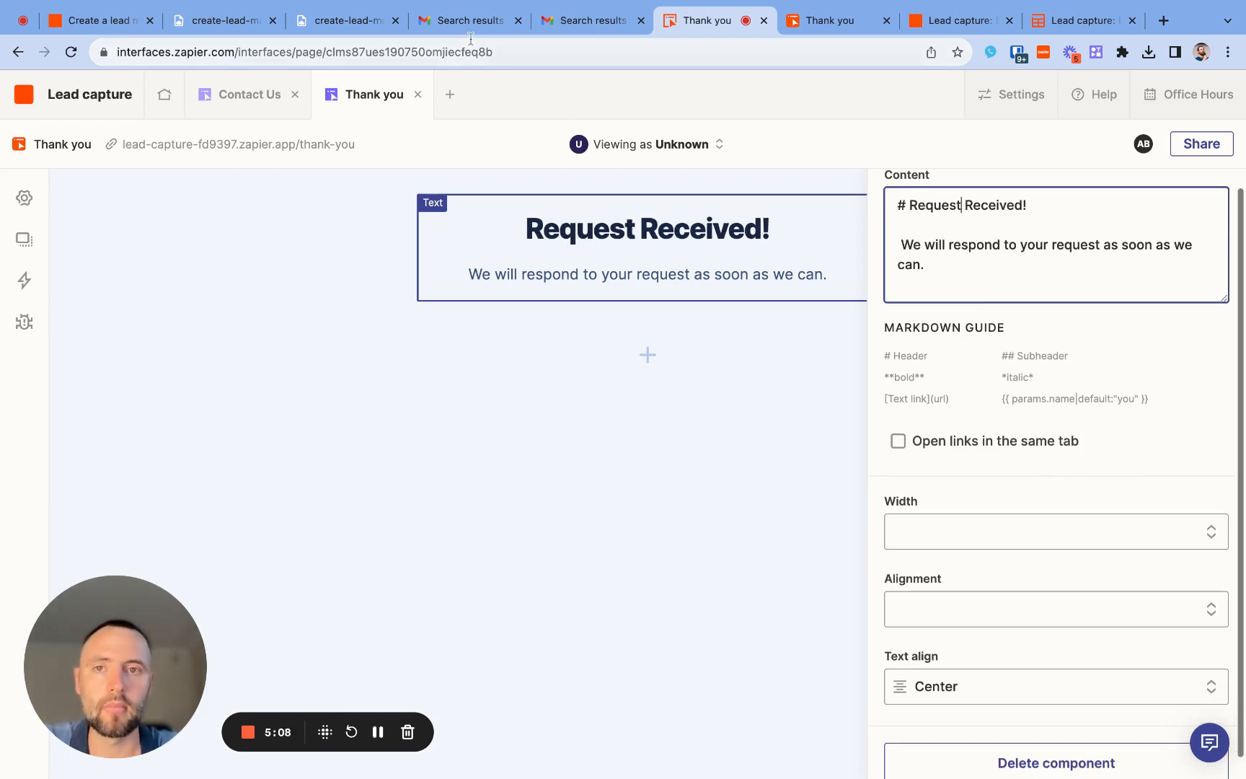
- Open the Contact Us form's settings, view the options for adding a new field, and leave them without creating one
left_click(268, 110)
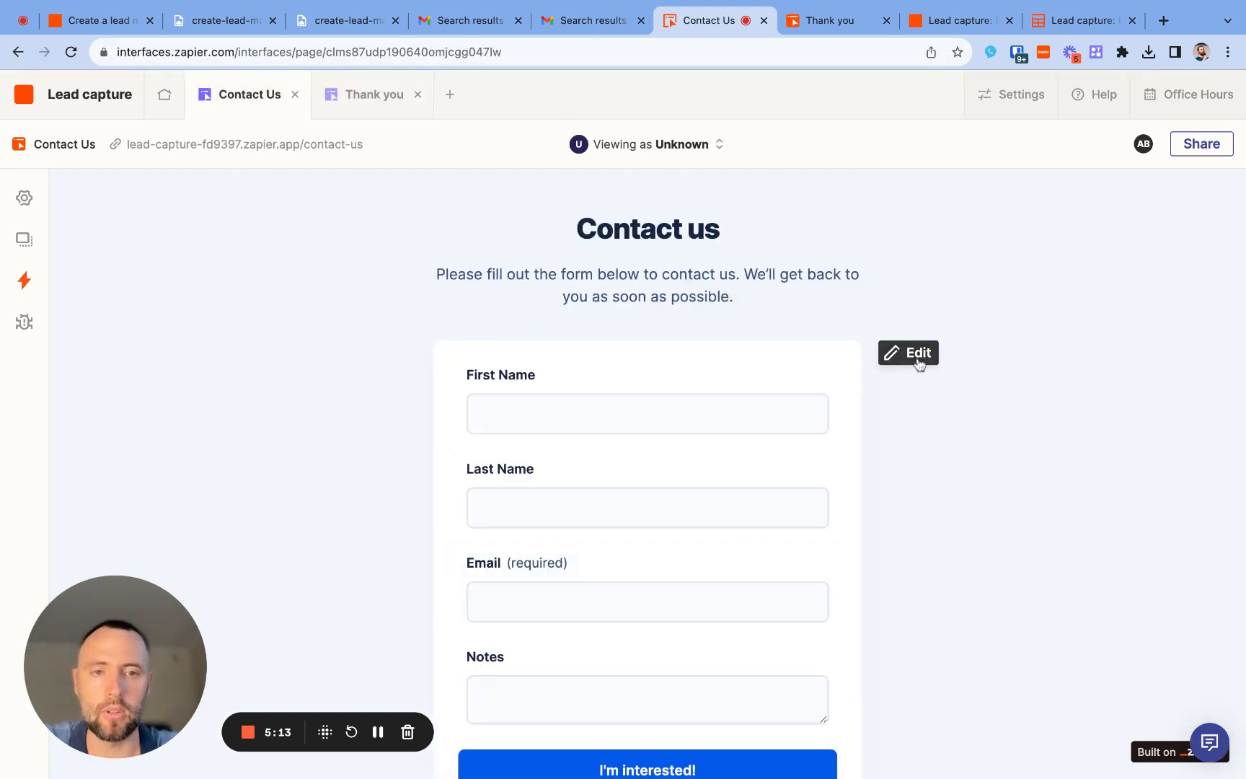
left_click(918, 358)
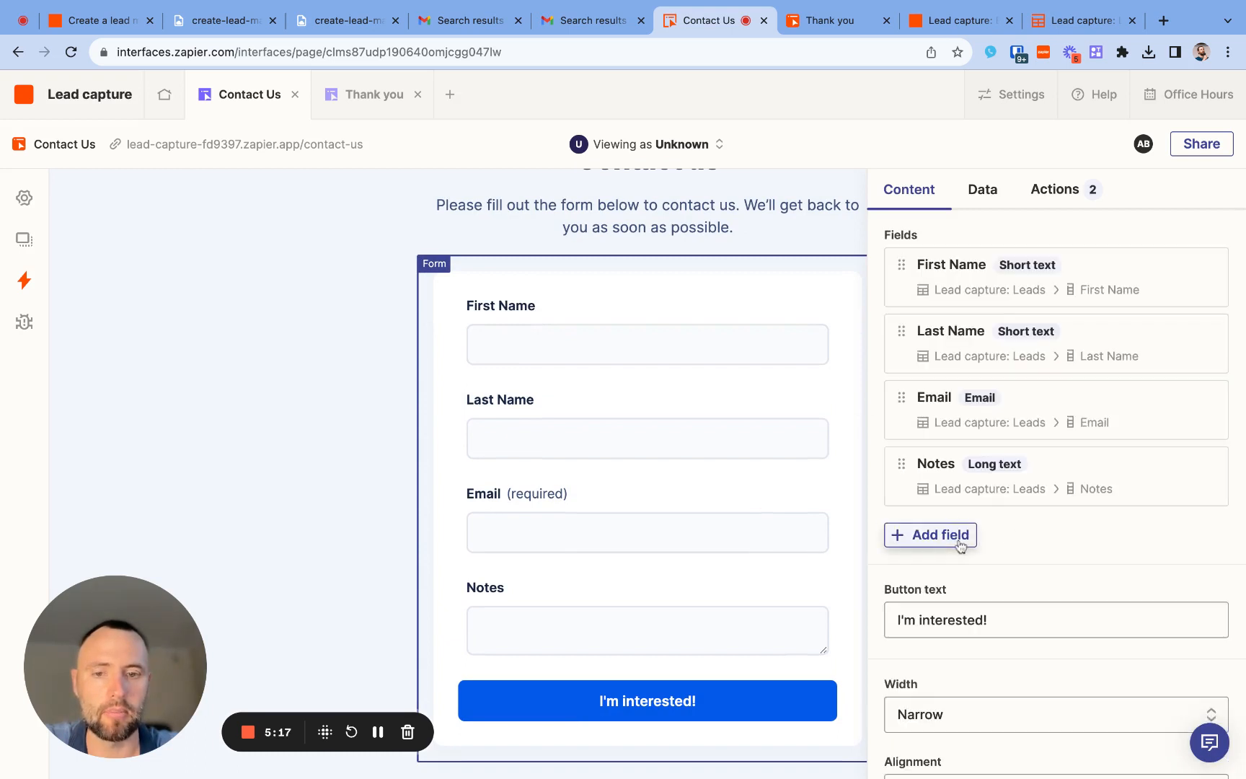
left_click(960, 542)
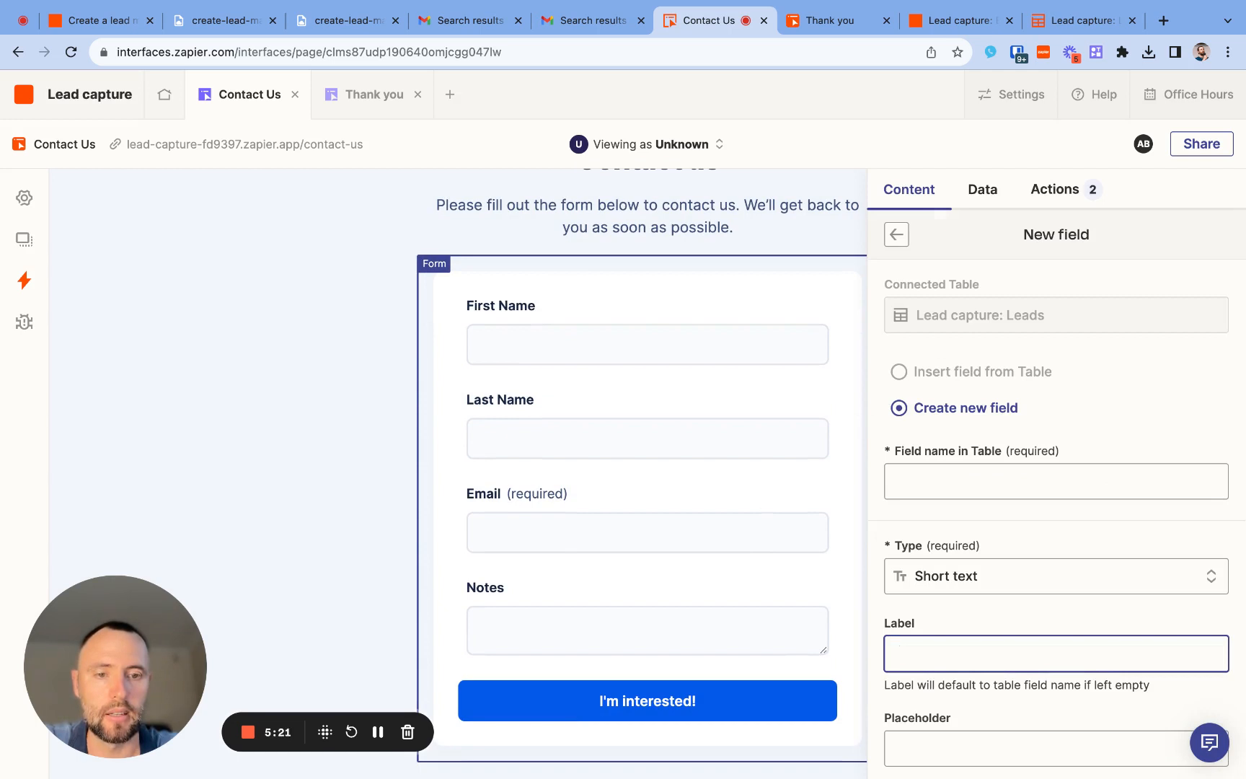
left_click(905, 239)
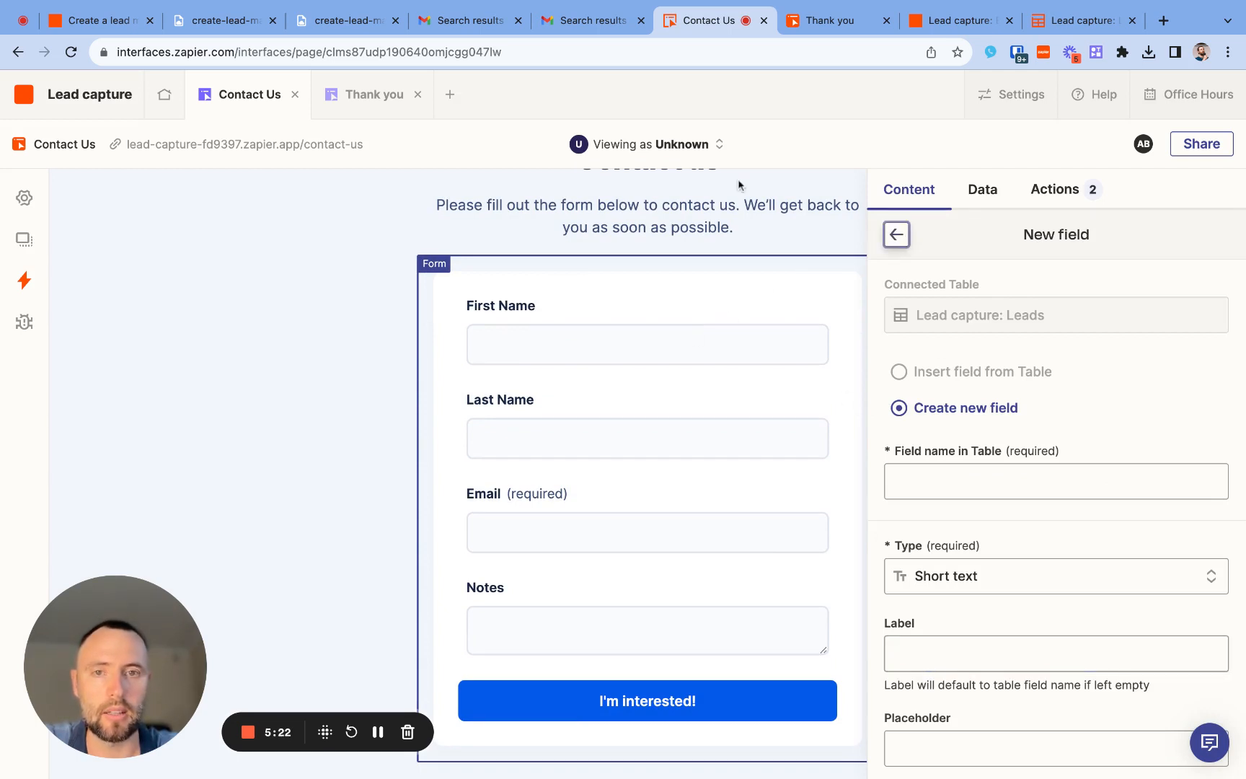
- Examine the field settings of First Name and Last Name in the Contact Us form
left_click(672, 334)
left_click(572, 317)
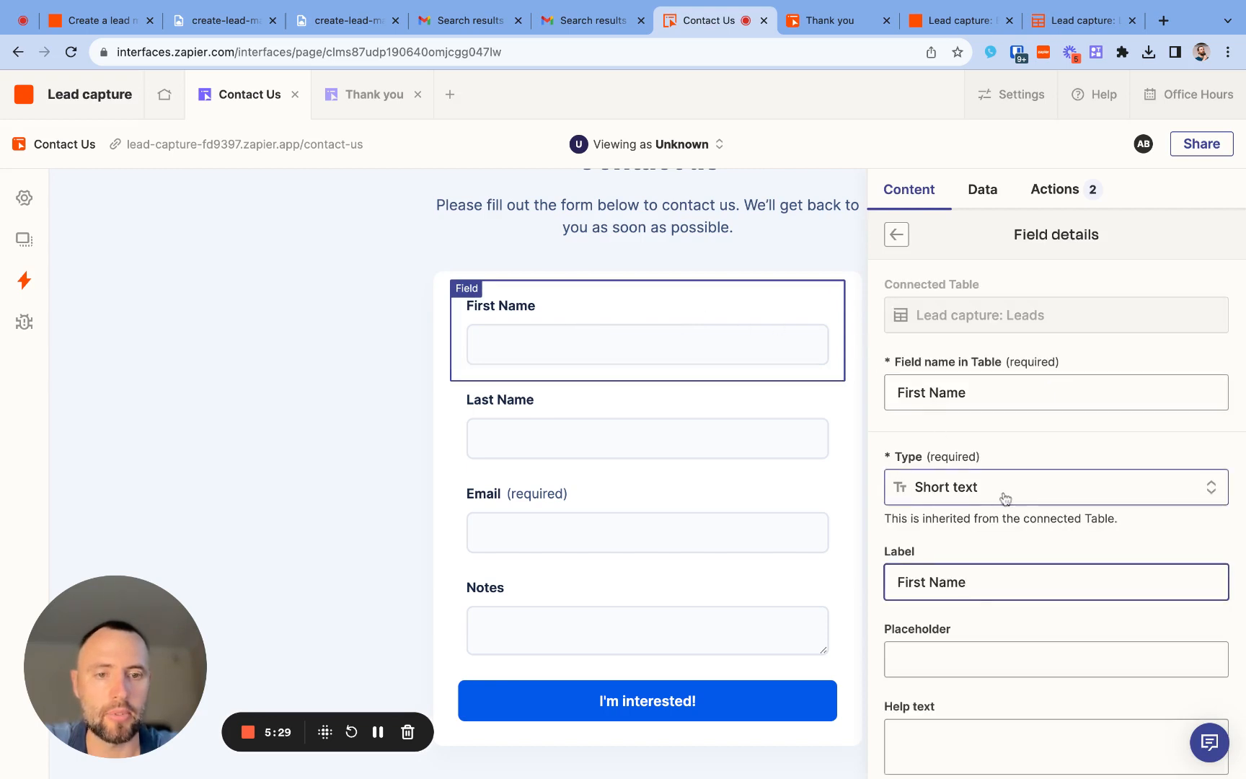
scroll(967, 602, "down", 3)
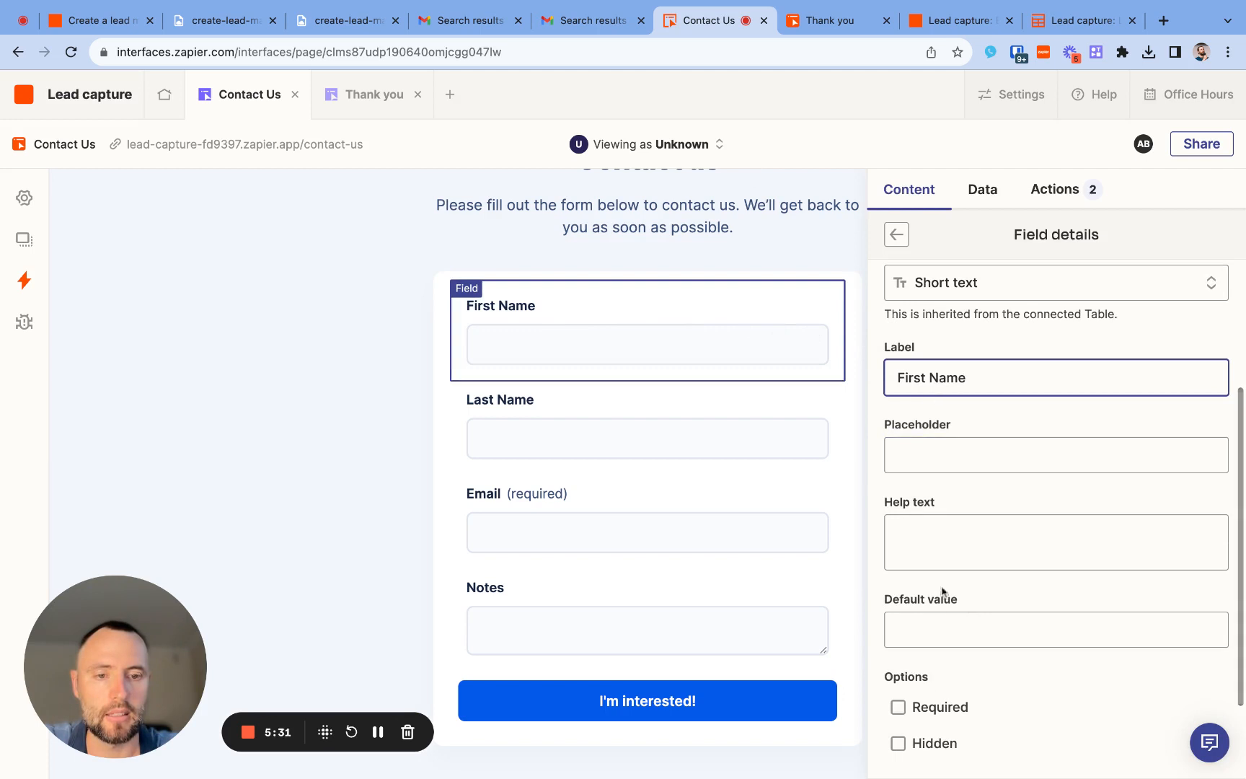
scroll(942, 595, "down", 3)
scroll(941, 599, "up", 4)
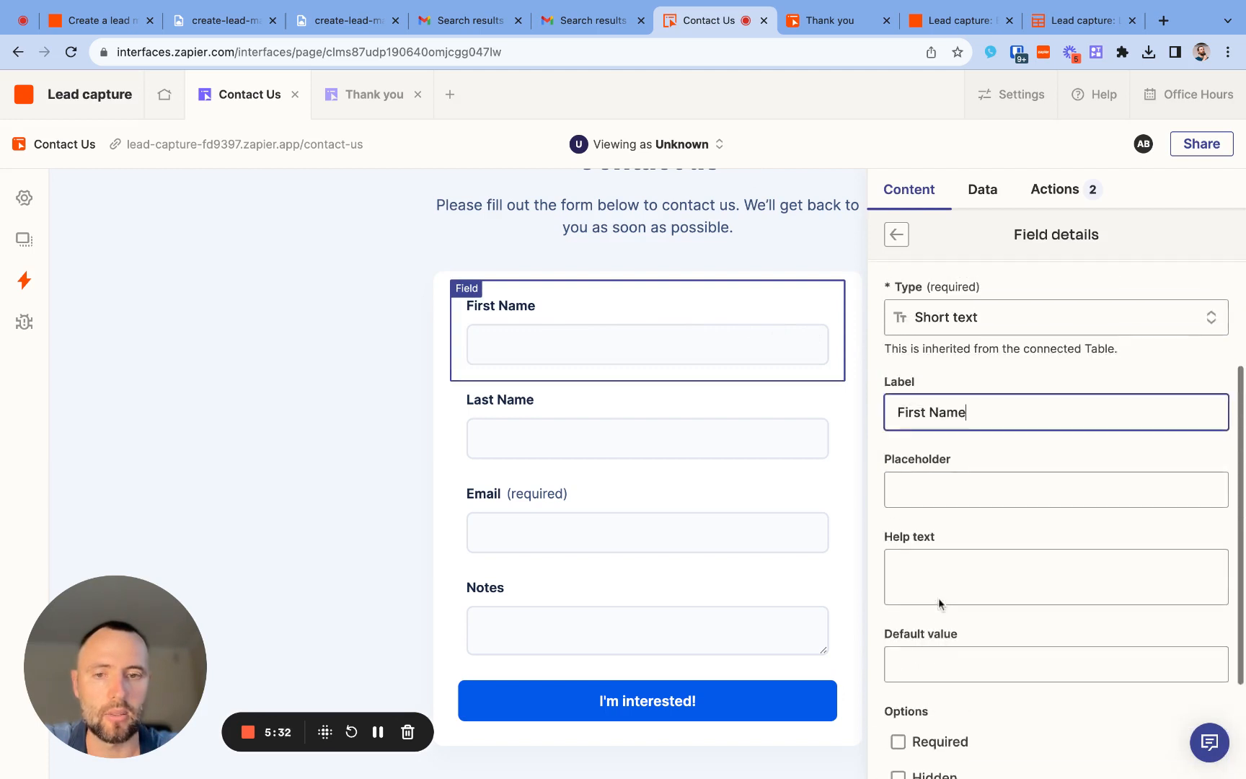
left_click(685, 414)
left_click(681, 443)
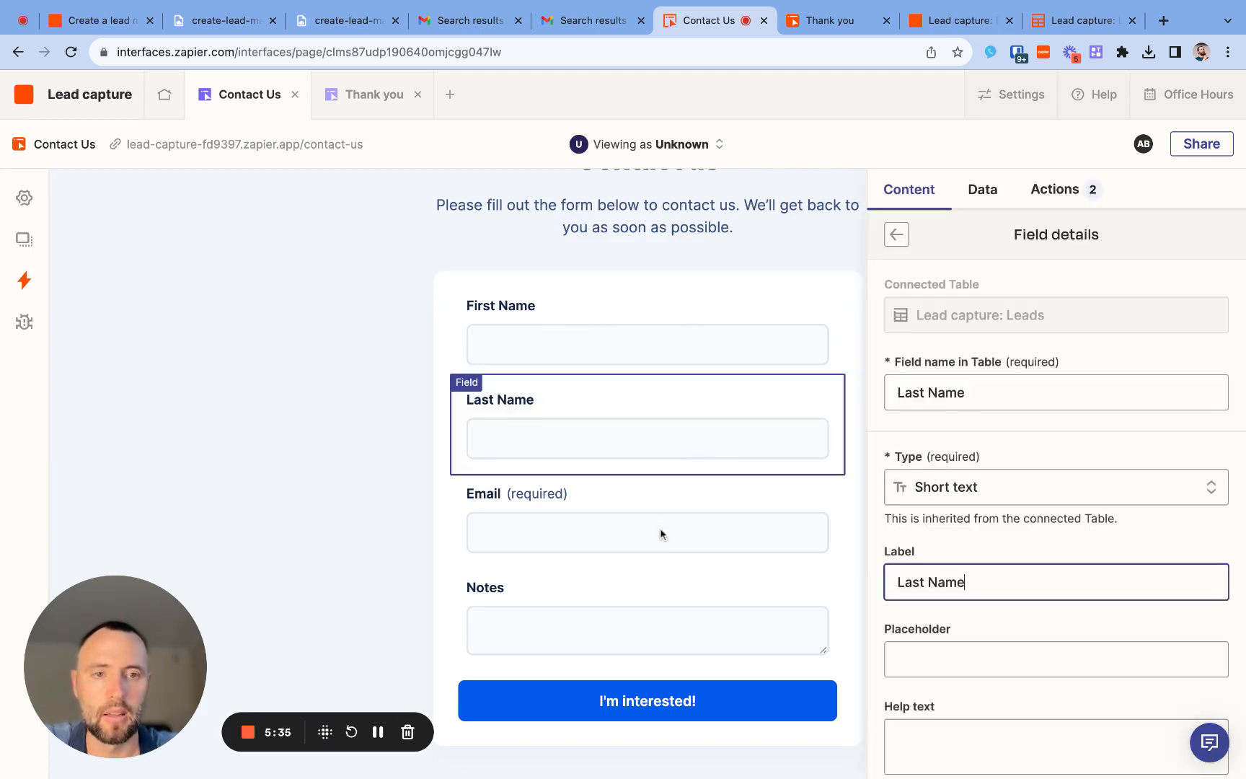
- Open the Email field's settings and review the available field types
left_click(660, 528)
left_click(660, 528)
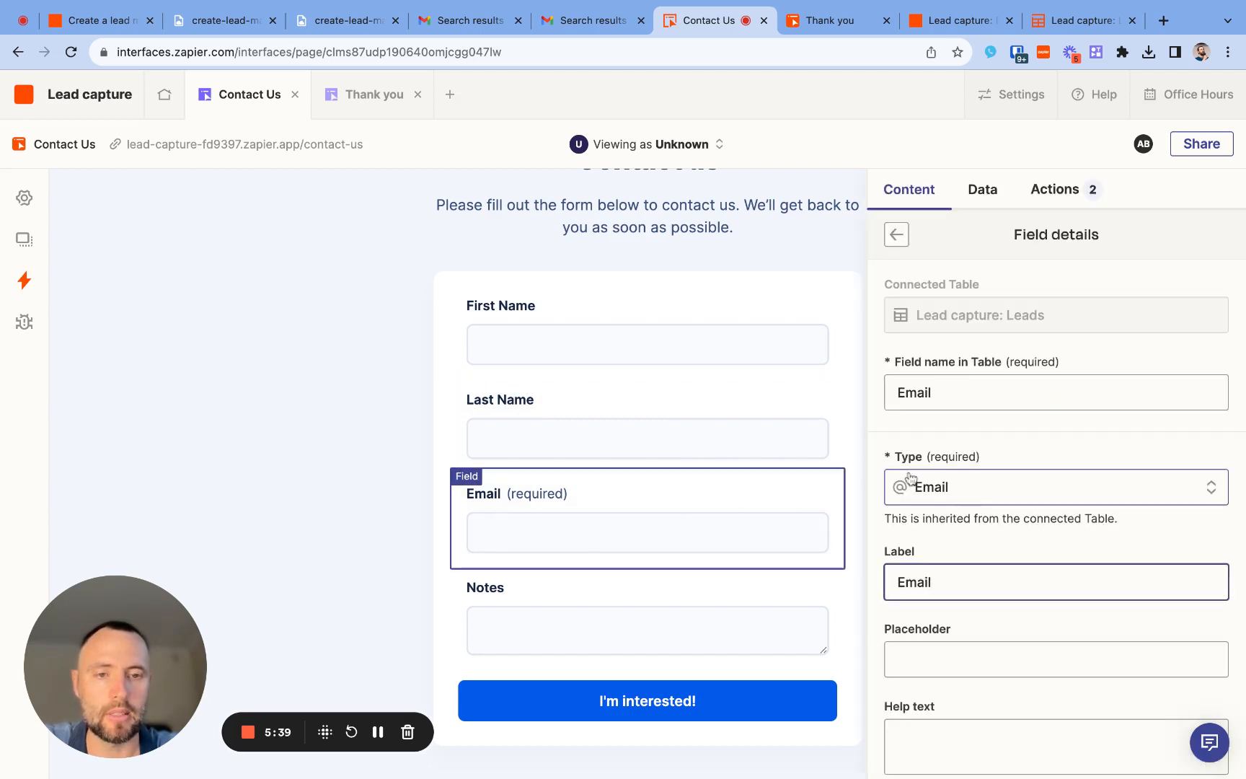
left_click(959, 496)
scroll(958, 498, "down", 5)
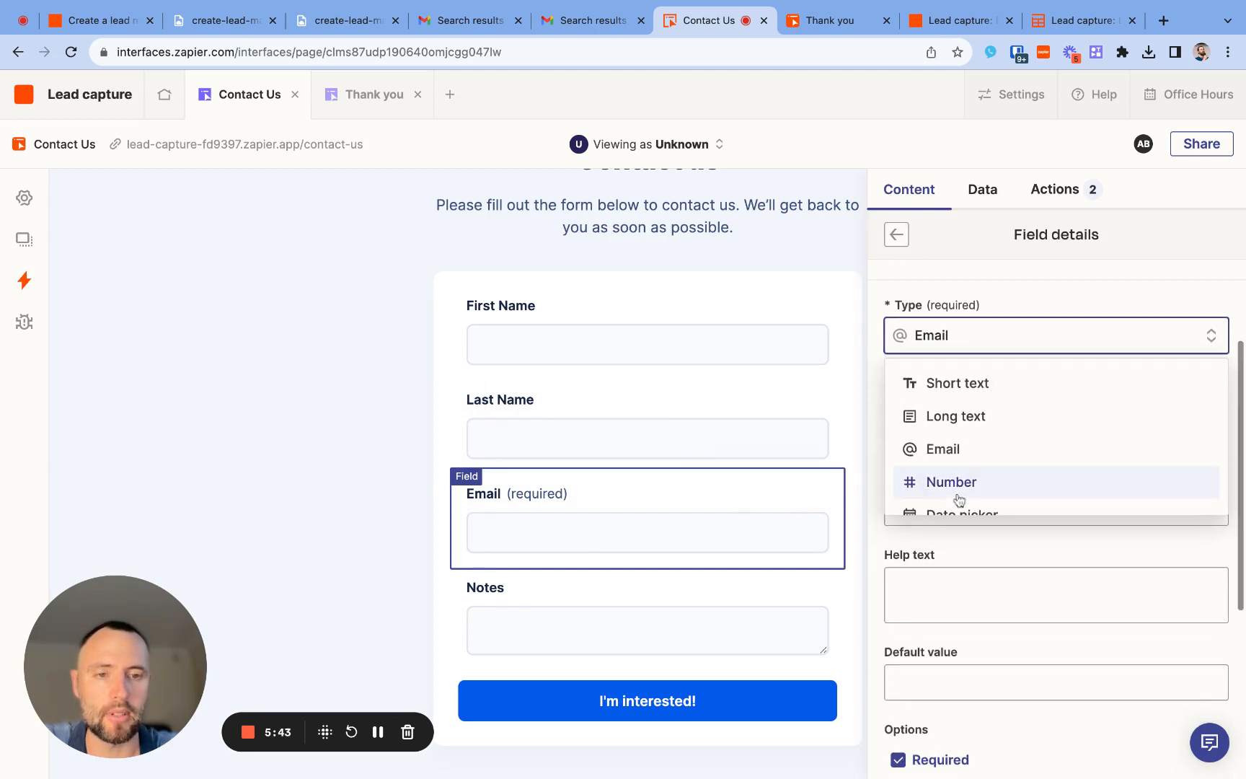
scroll(959, 499, "down", 1)
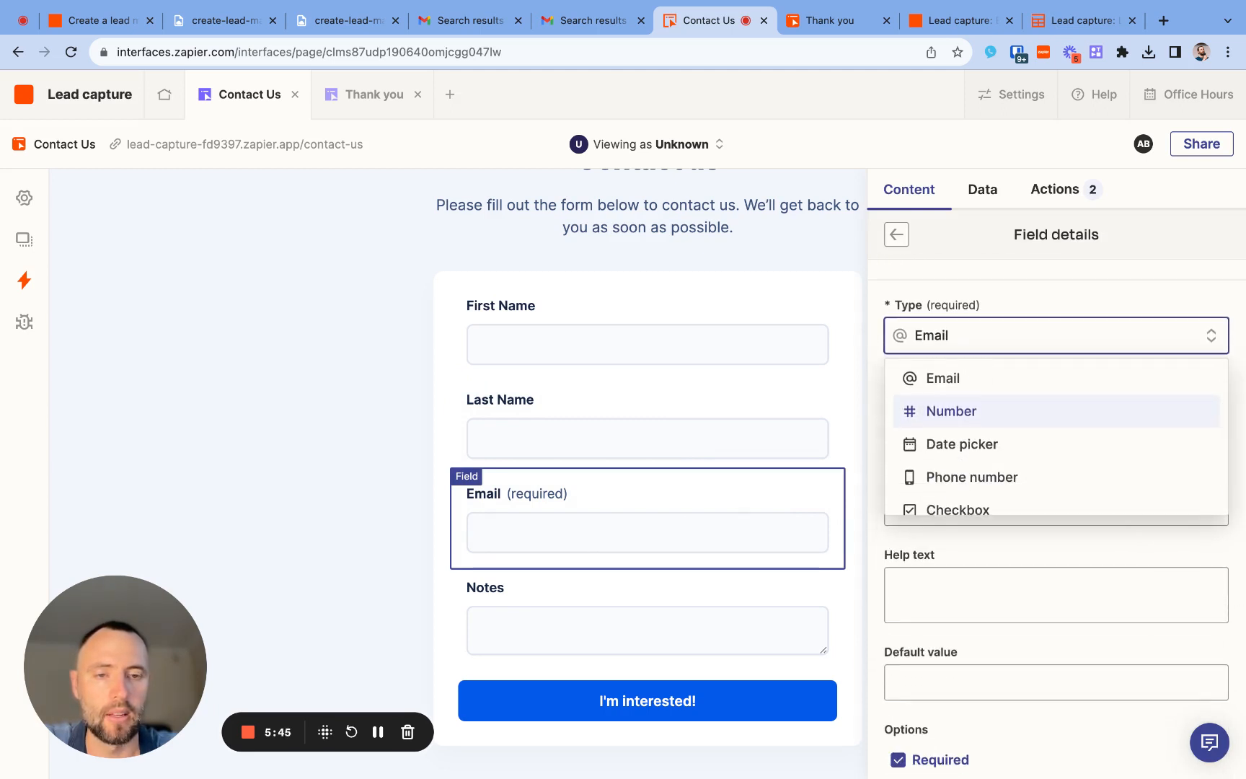
scroll(965, 472, "down", 2)
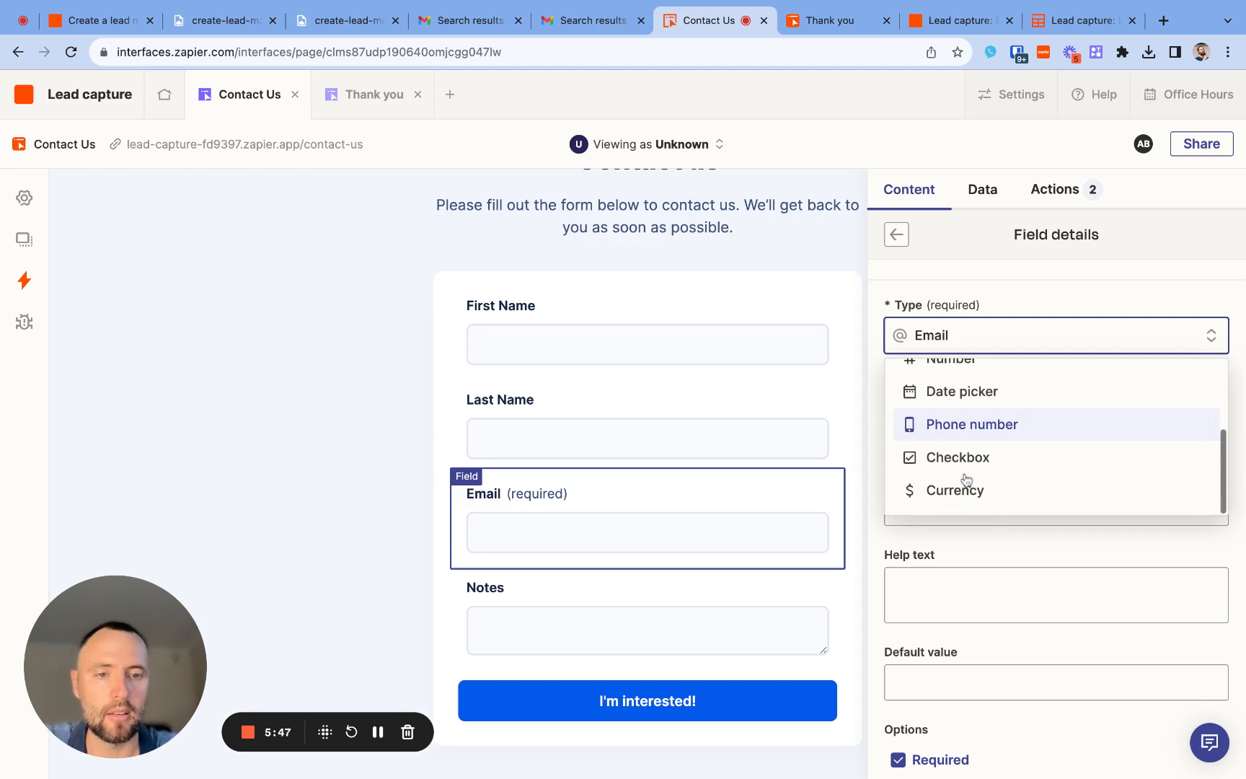
left_click(1026, 292)
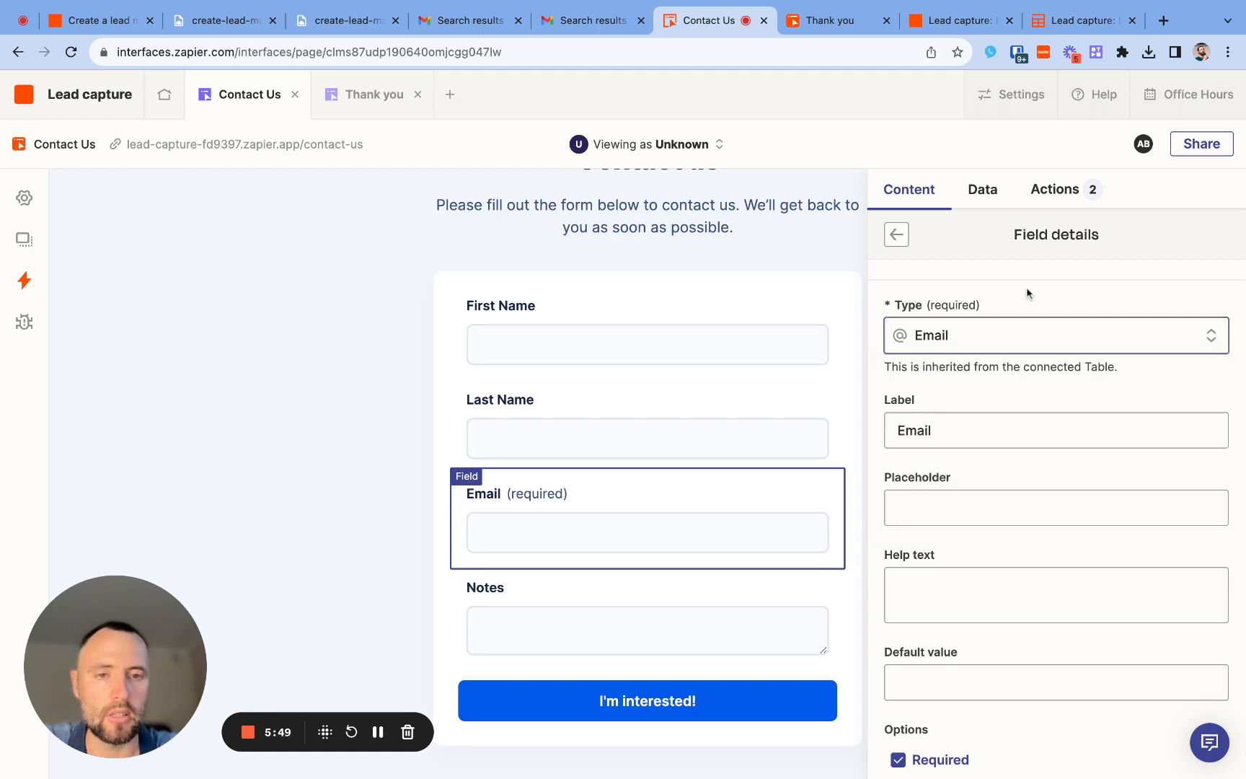
- Set the Email field as required and enable Block free email providers for it
scroll(981, 569, "down", 5)
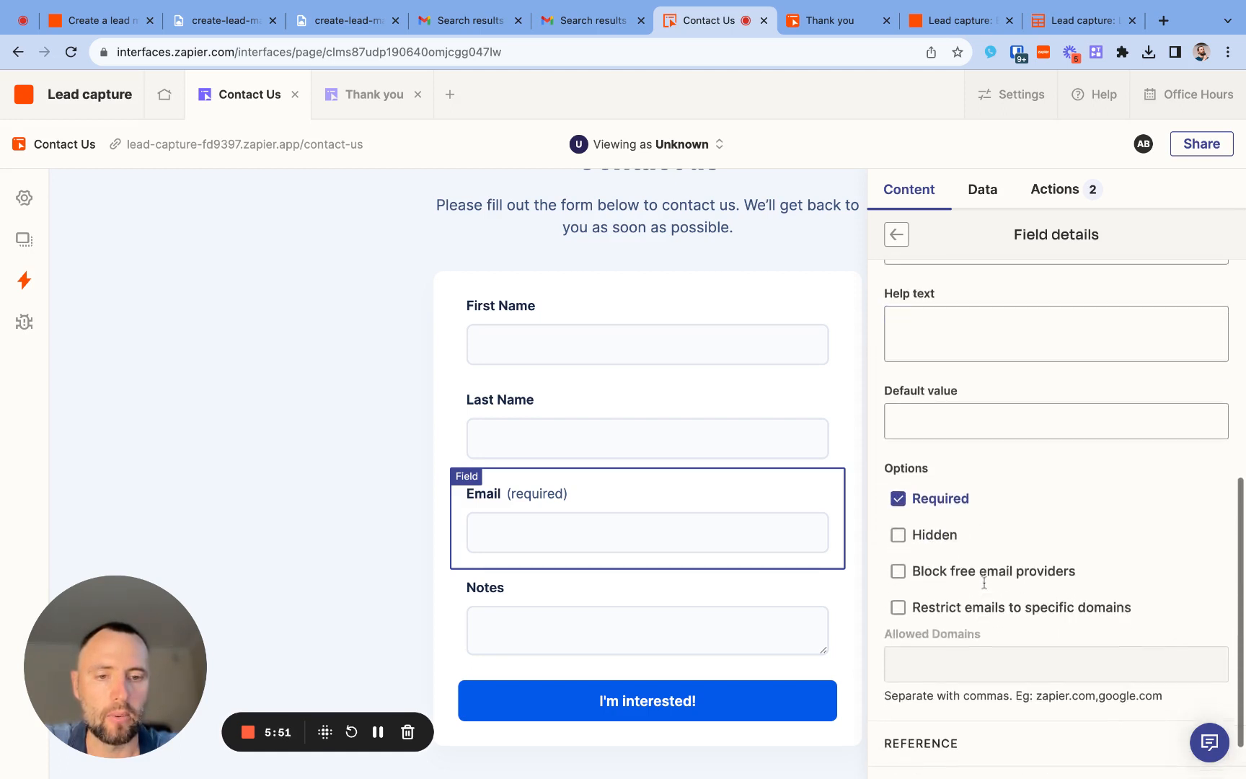
left_click(897, 478)
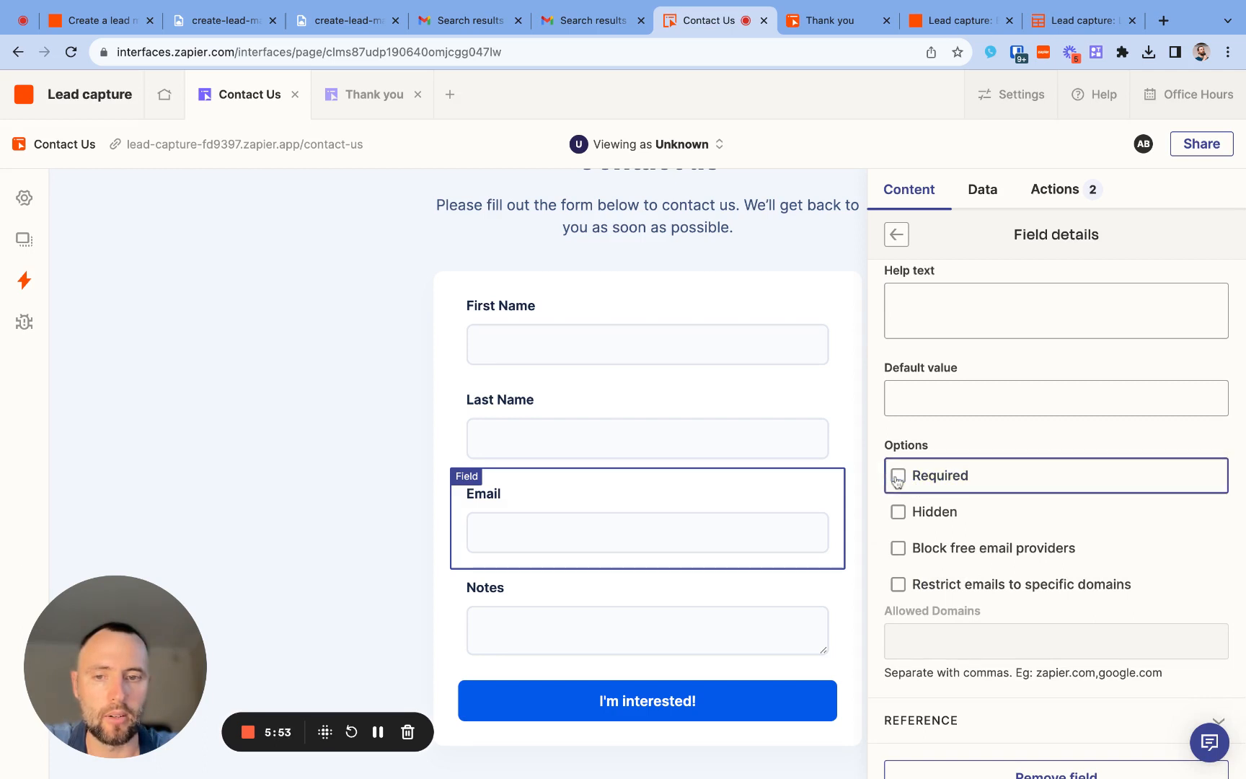
left_click(899, 483)
scroll(929, 609, "down", 1)
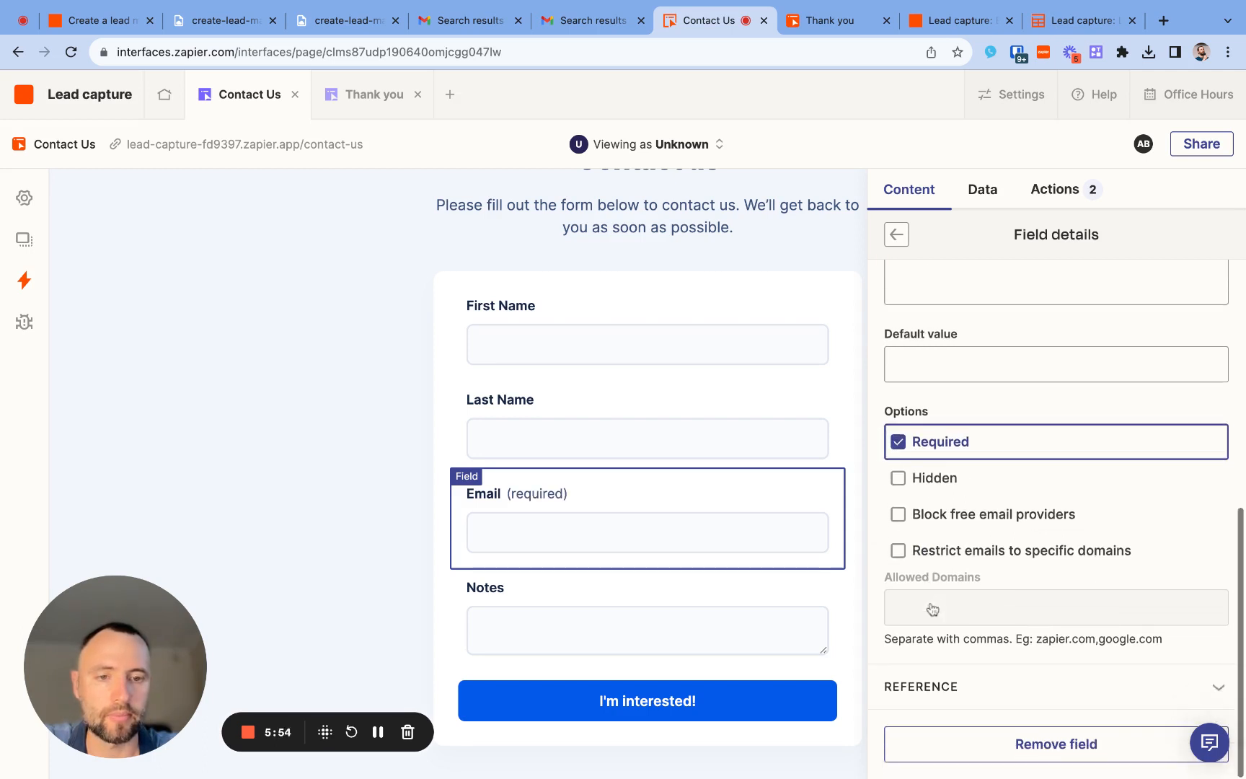
left_click(899, 514)
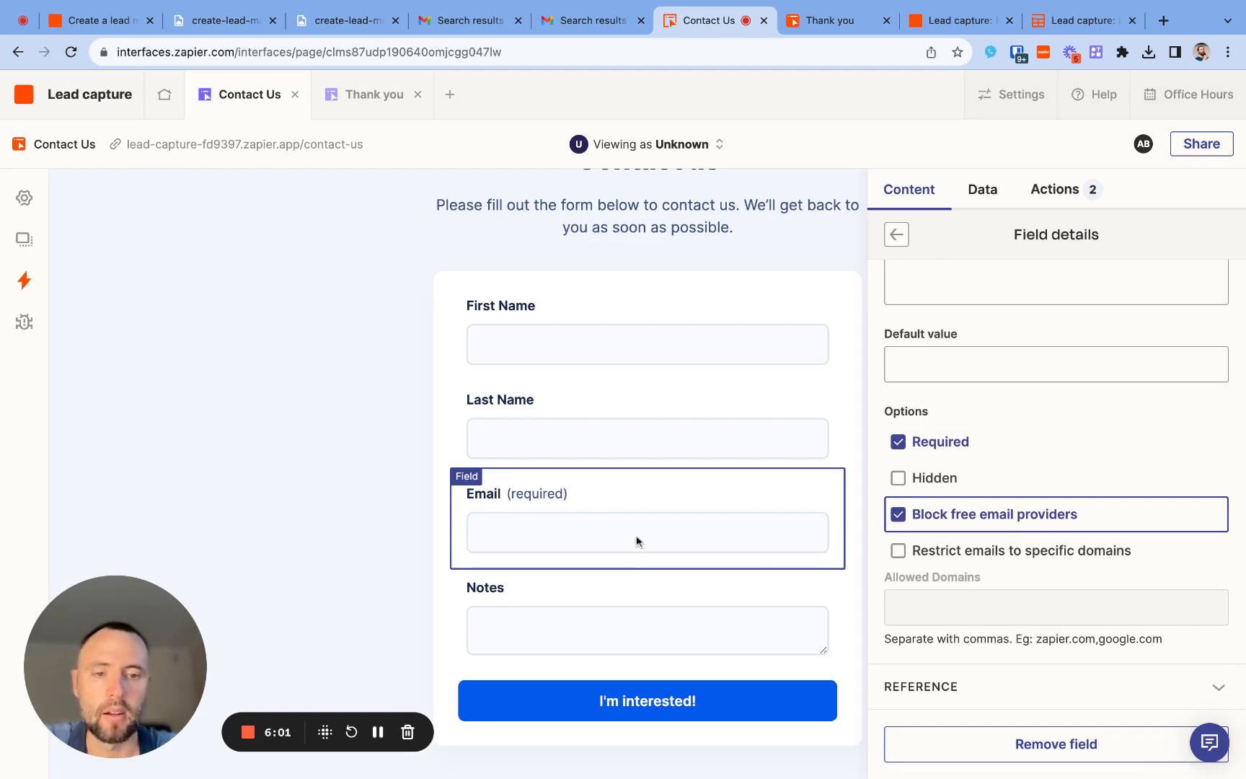
left_click(323, 467)
- Start a new field in the Contact Us form with the table field name "Apps"
scroll(566, 555, "down", 2)
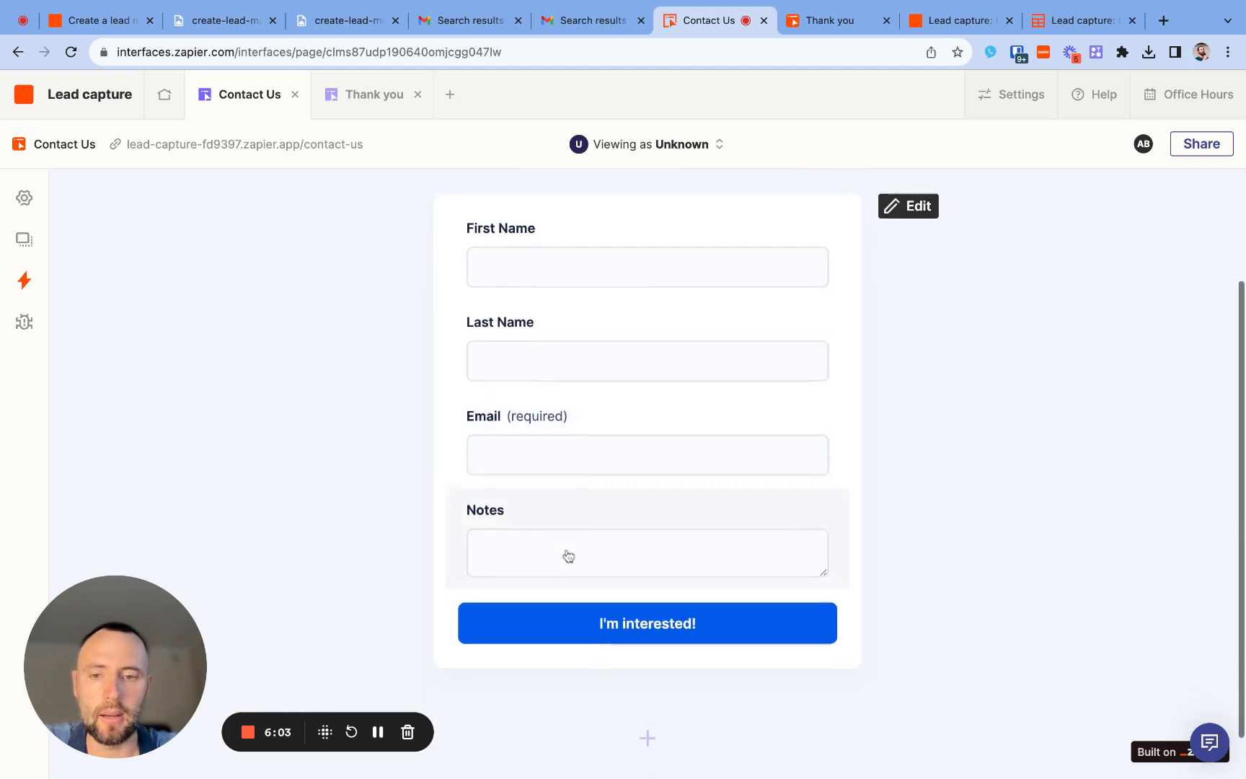
scroll(568, 555, "up", 2)
left_click(891, 278)
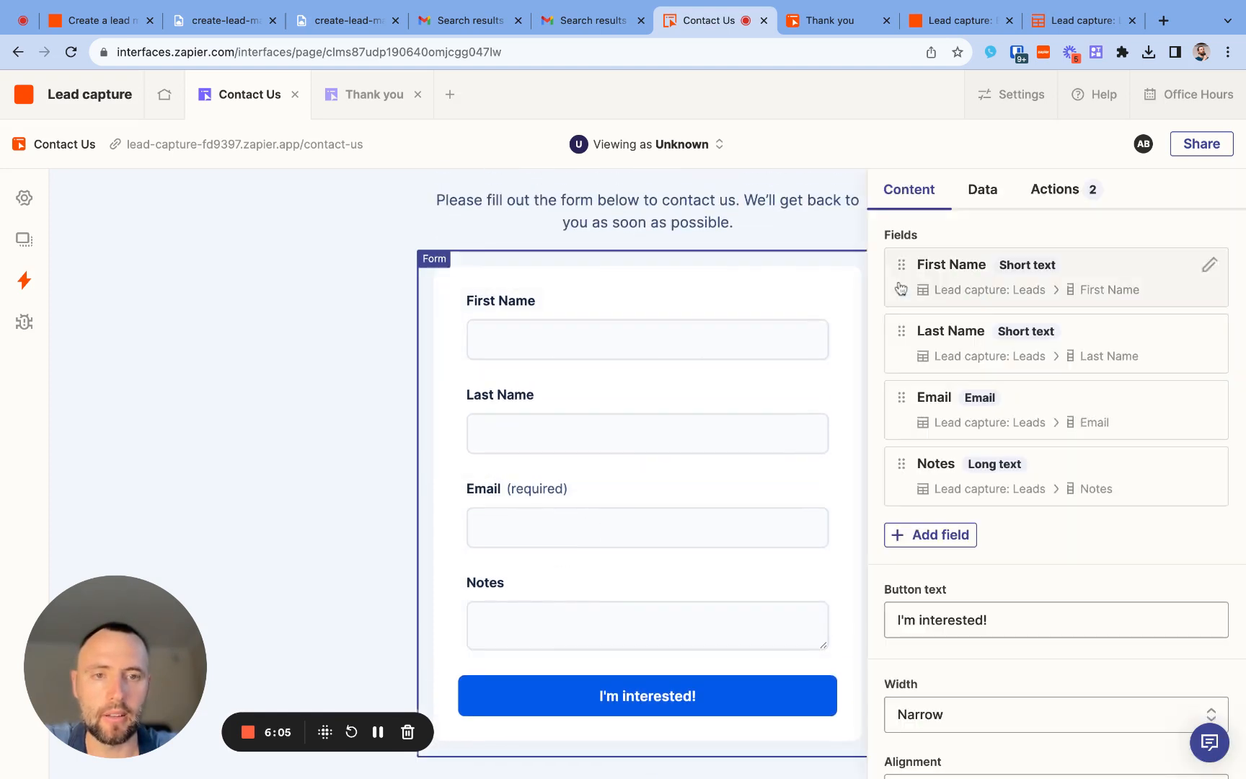
left_click(966, 536)
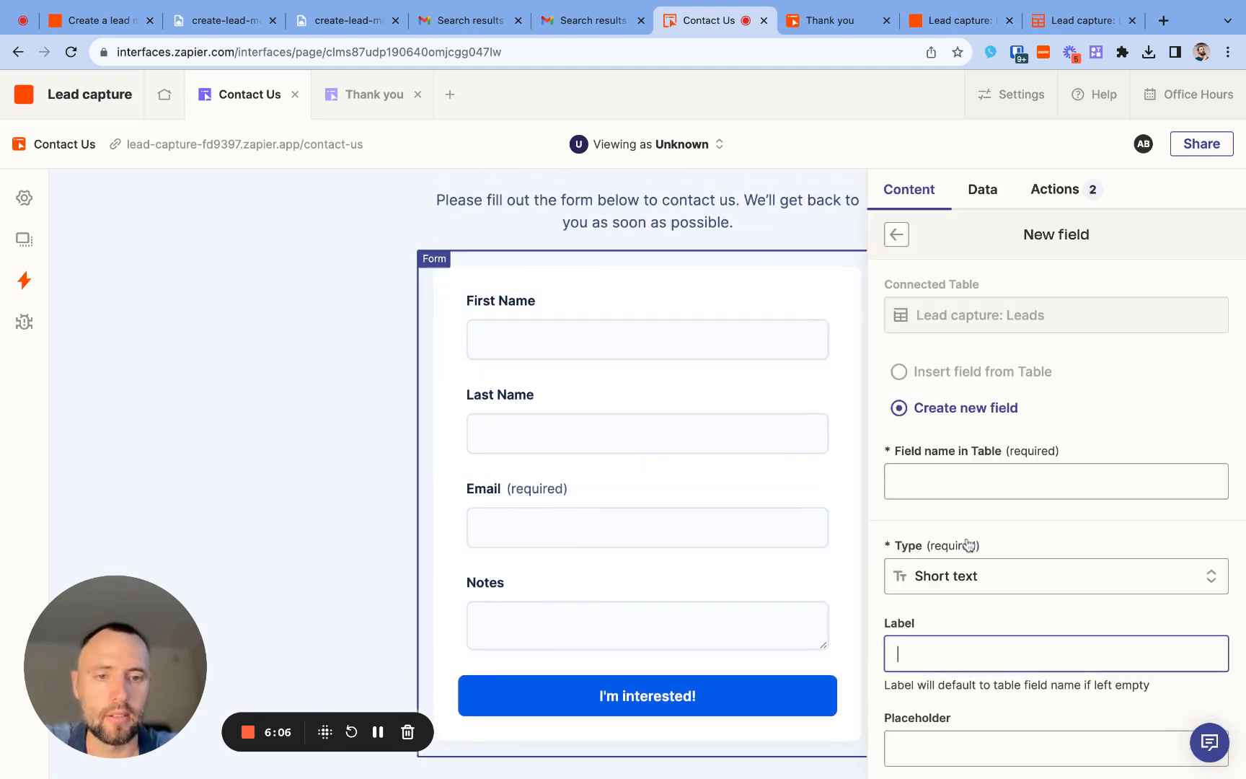
left_click(981, 488)
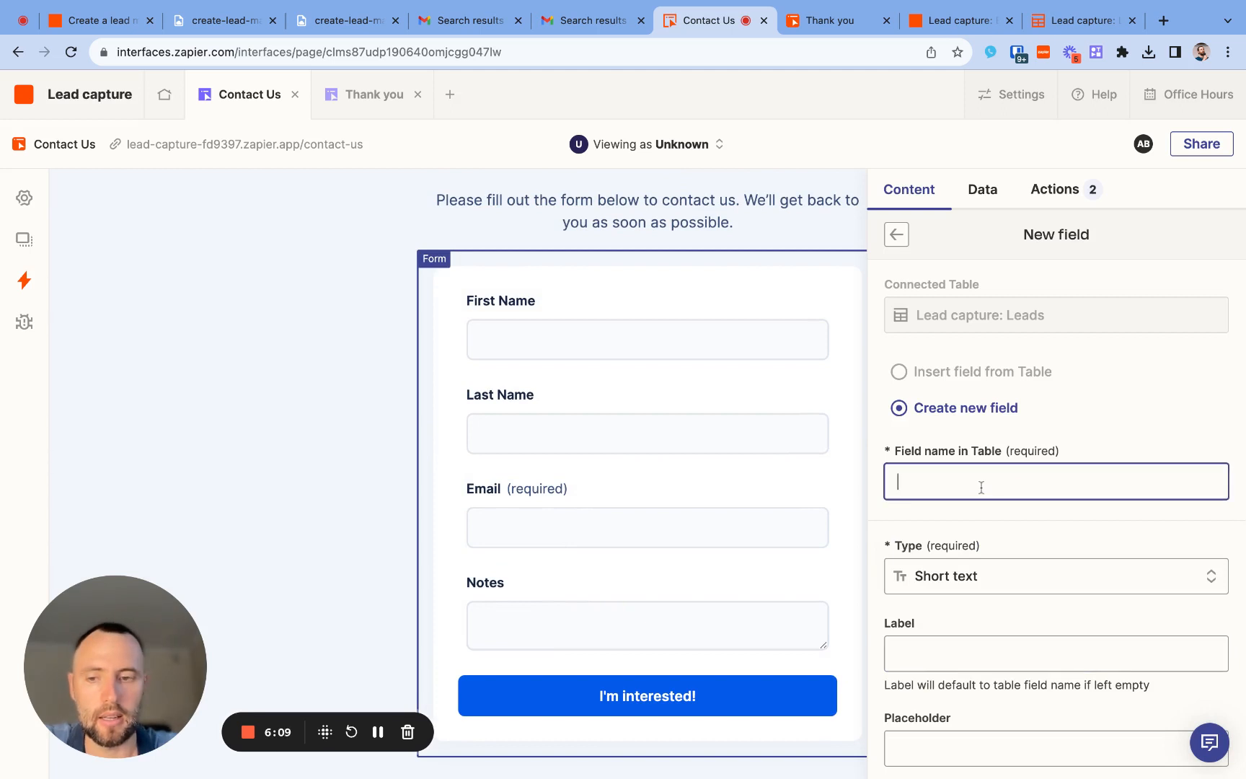
type("Apps")
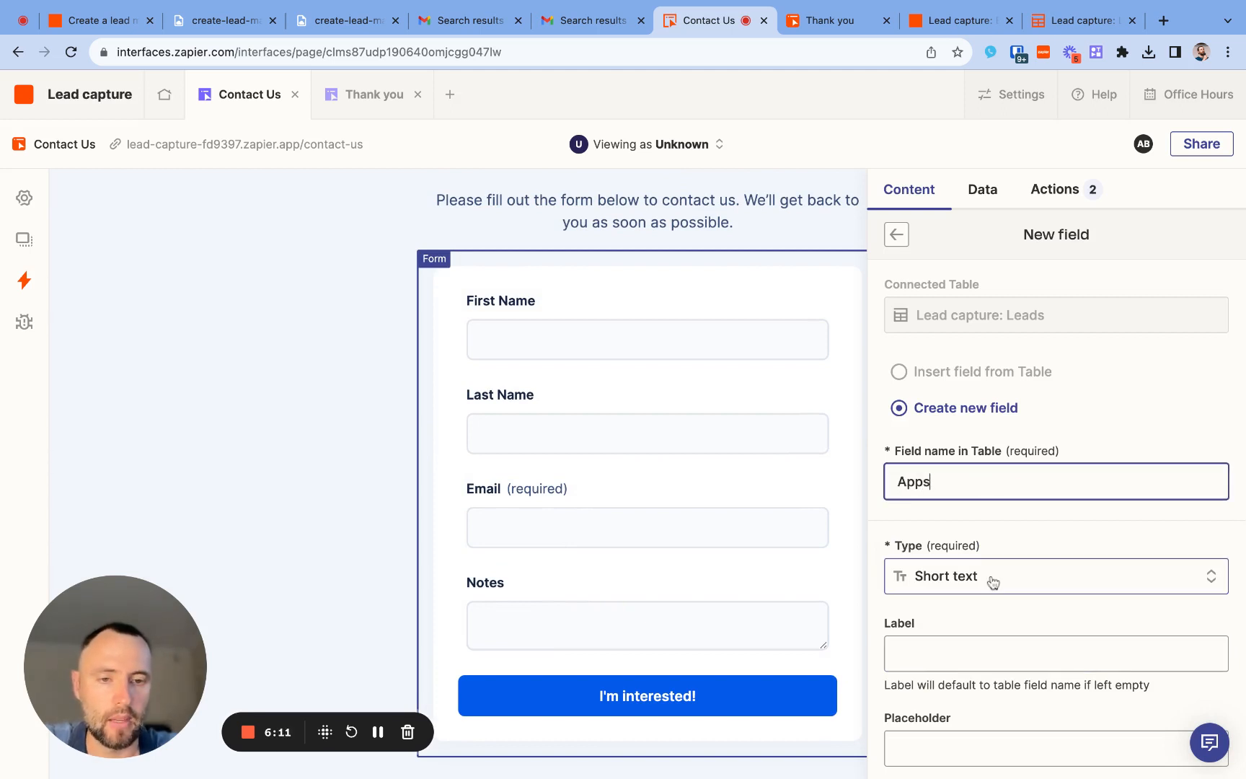
- Set the new field's label to "Apps you want to integrate"
scroll(993, 583, "down", 5)
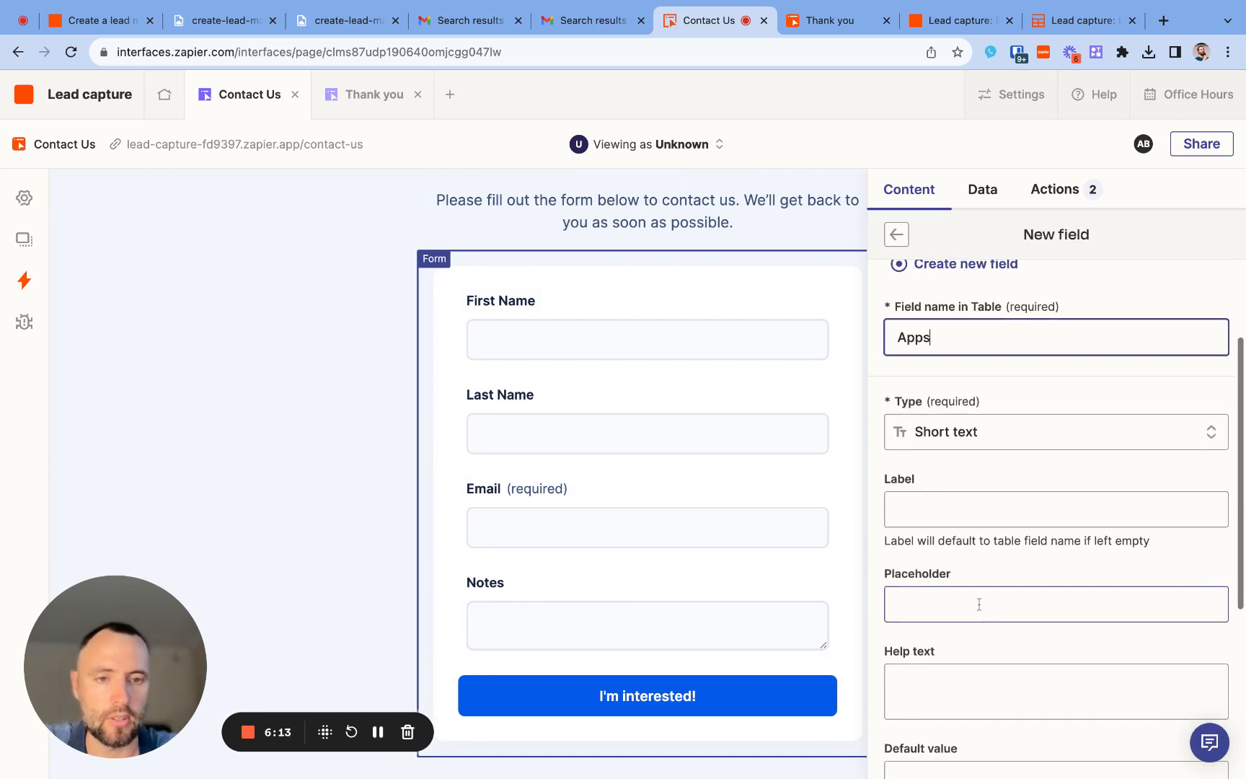
left_click(989, 510)
type("Apps ")
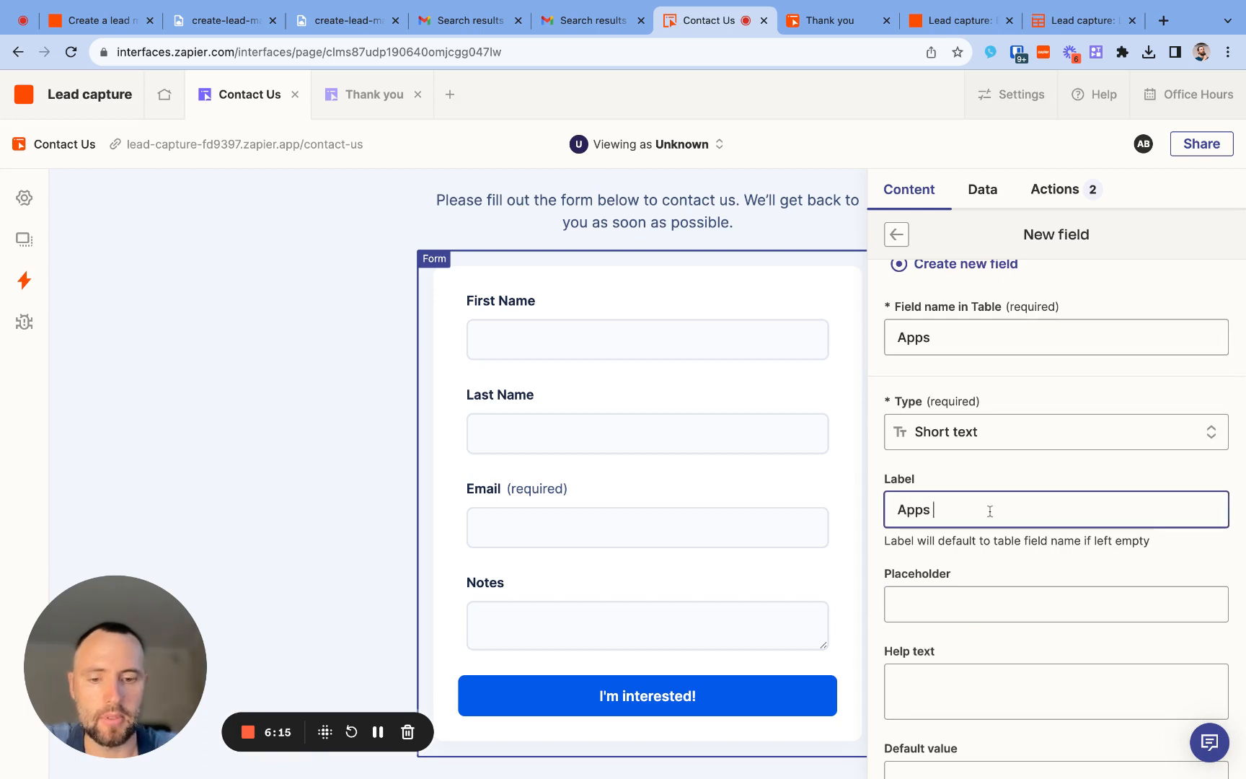
type("you want to")
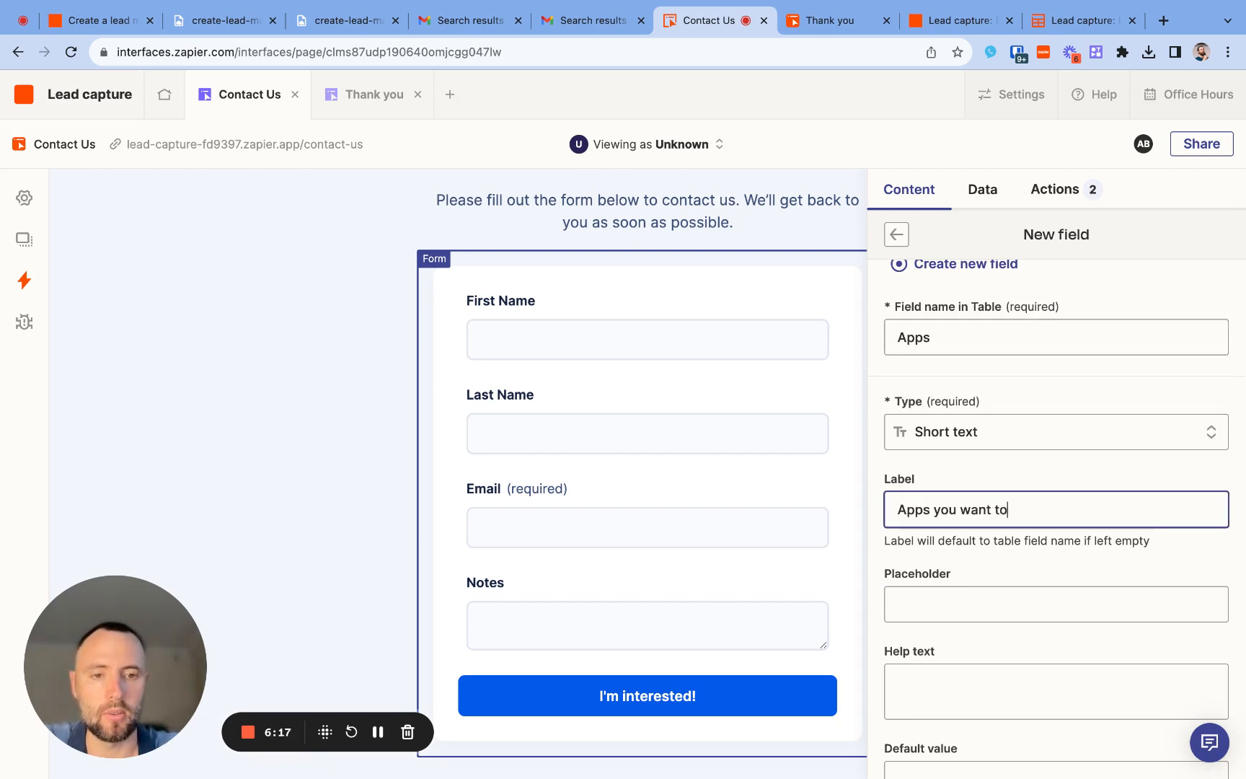
type(" integr")
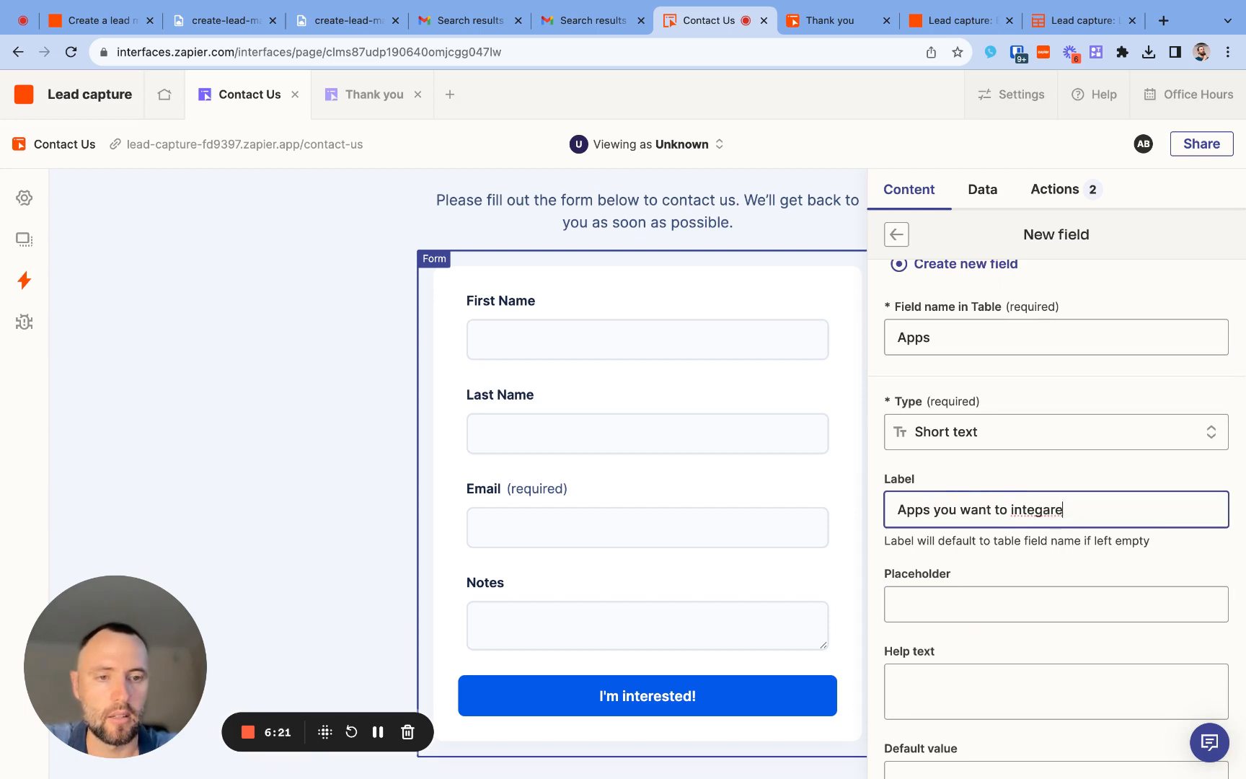
type("ate")
key("BackSpace")
key("BackSpace")
key("BackSpace")
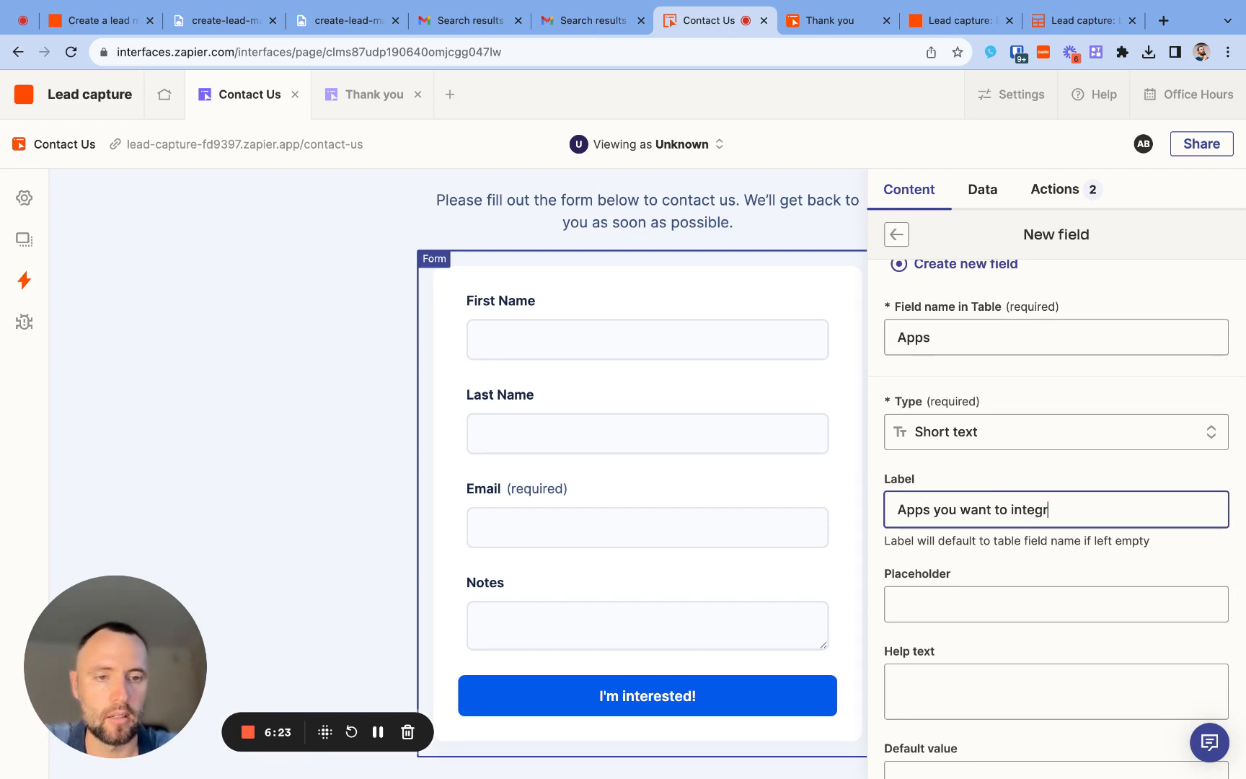
type("rate")
- Give the new field the placeholder "ex: Airtable, Shopify, etc" and add it to the form
scroll(979, 448, "down", 3)
left_click(980, 447)
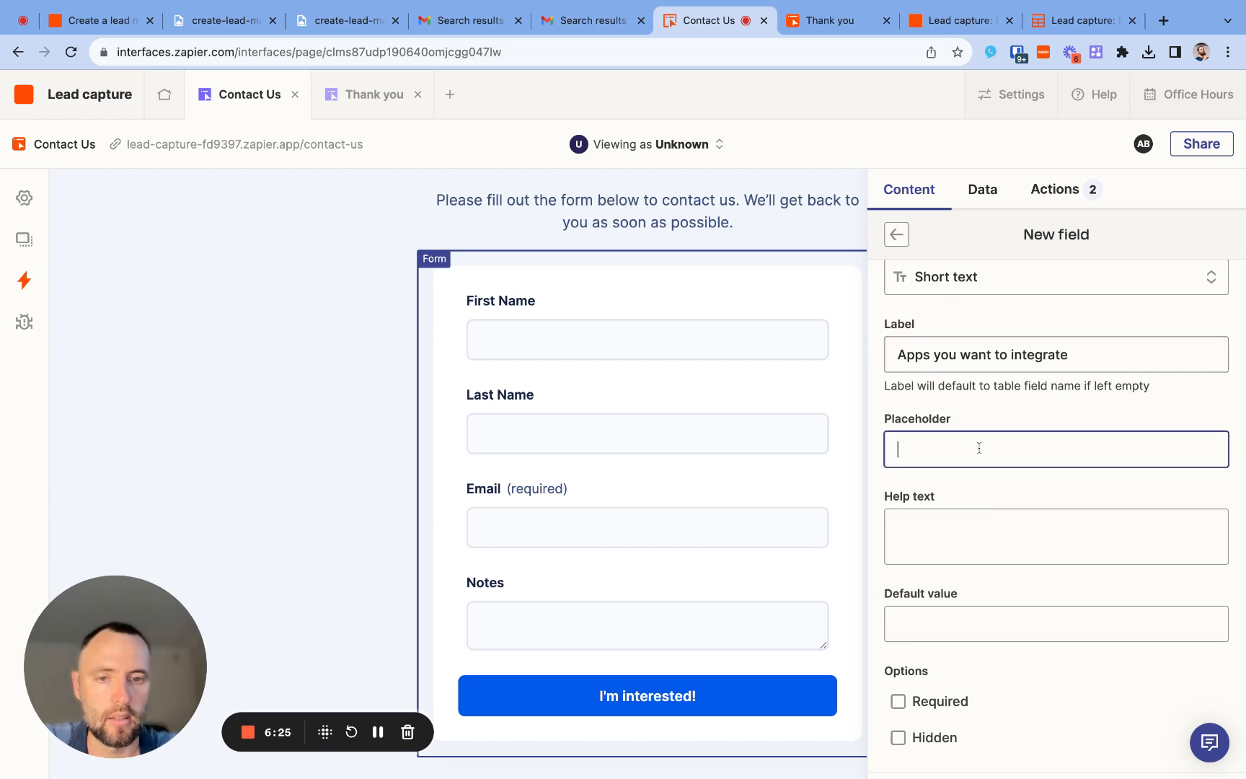
type("Aoo")
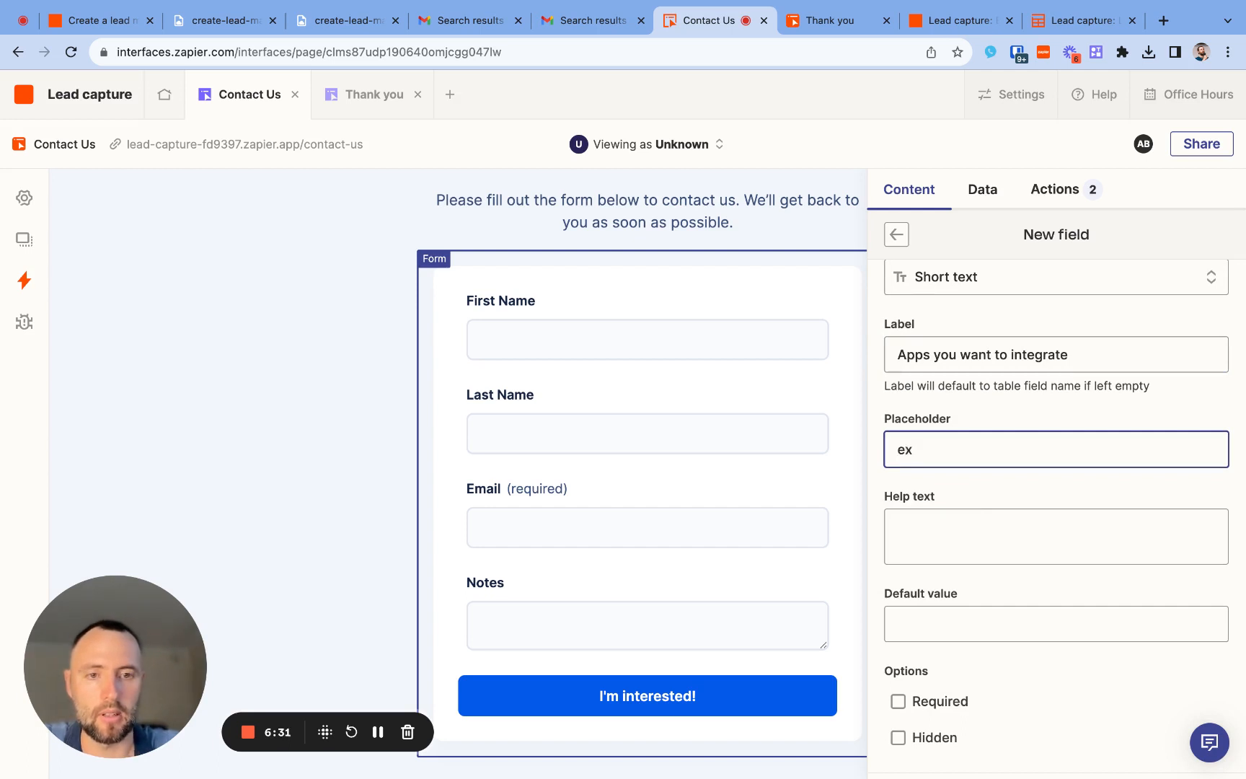
type("ex: Airtable")
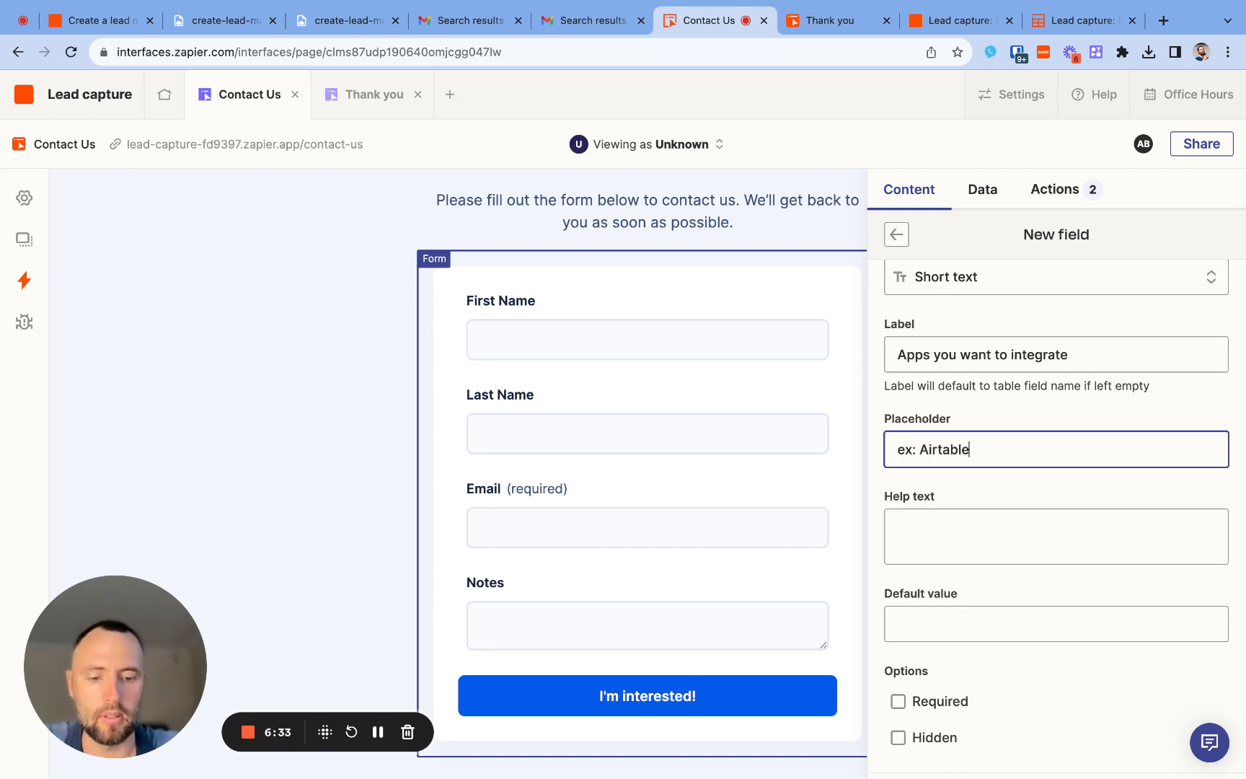
type(", Shopi")
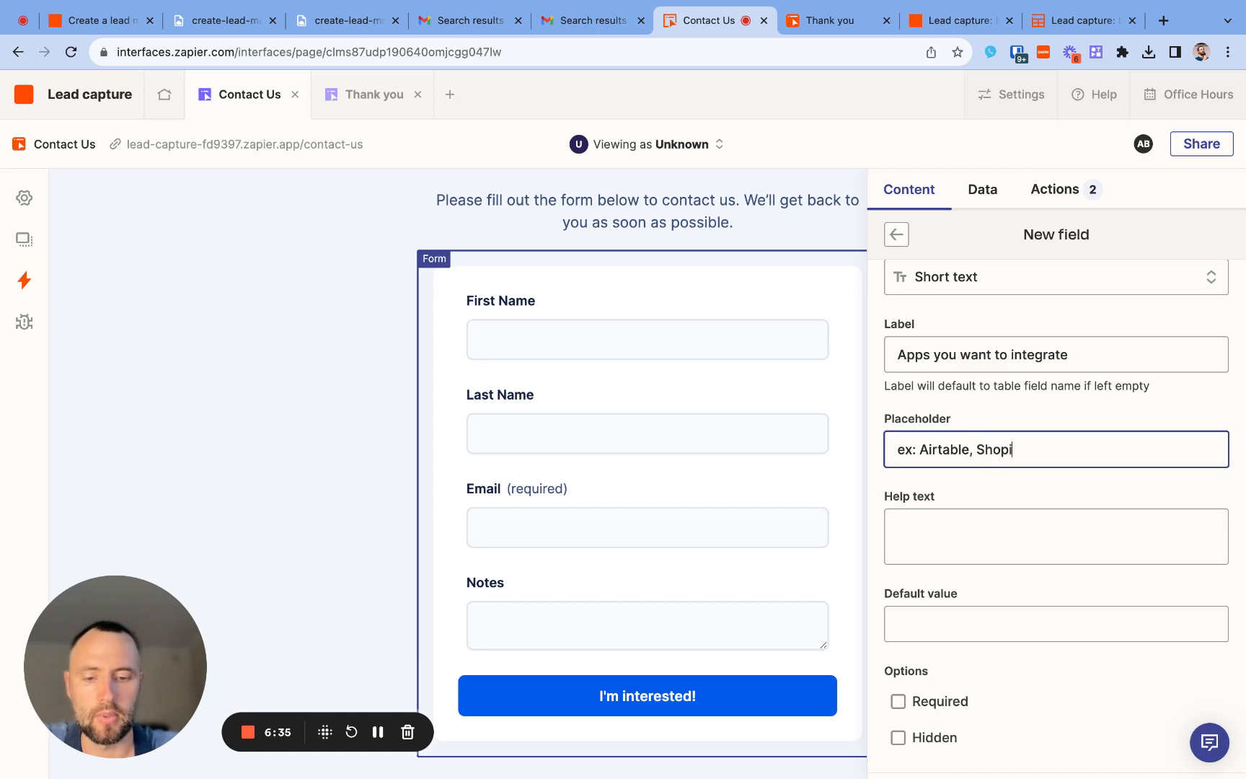
type("fy, etc")
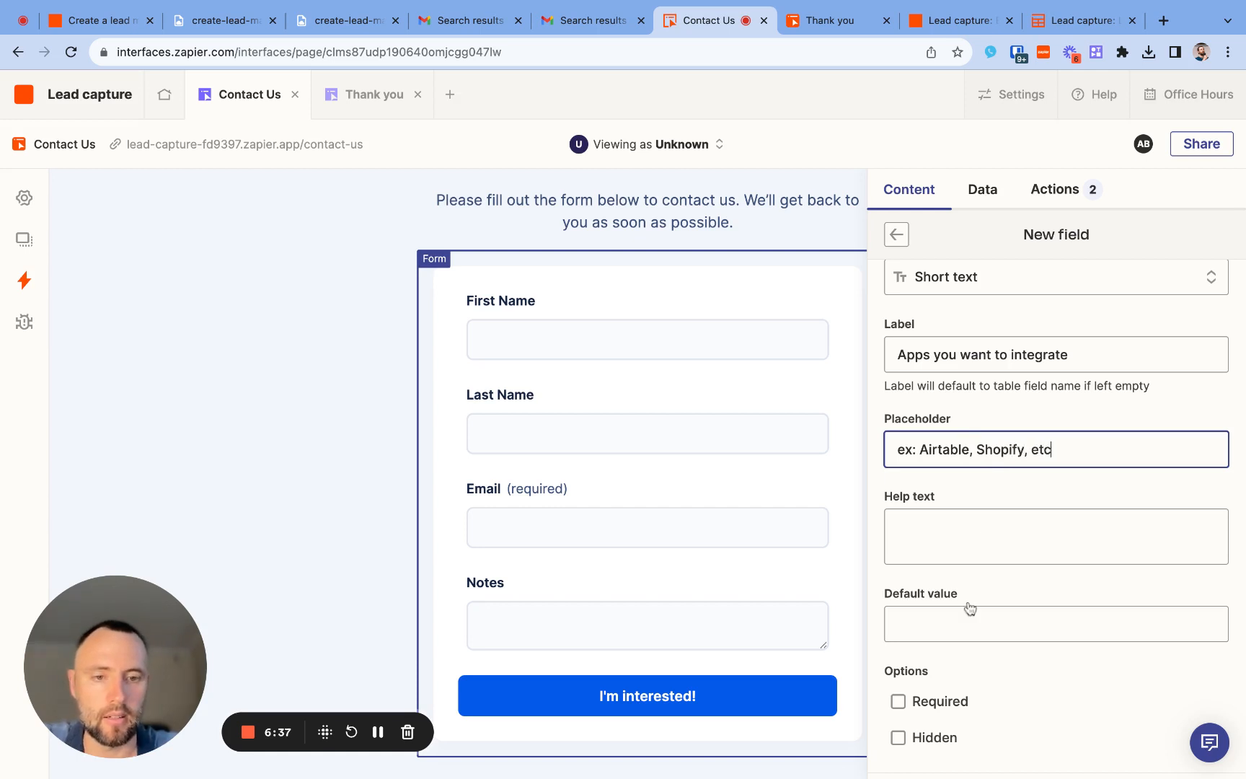
scroll(968, 606, "down", 3)
left_click(1002, 692)
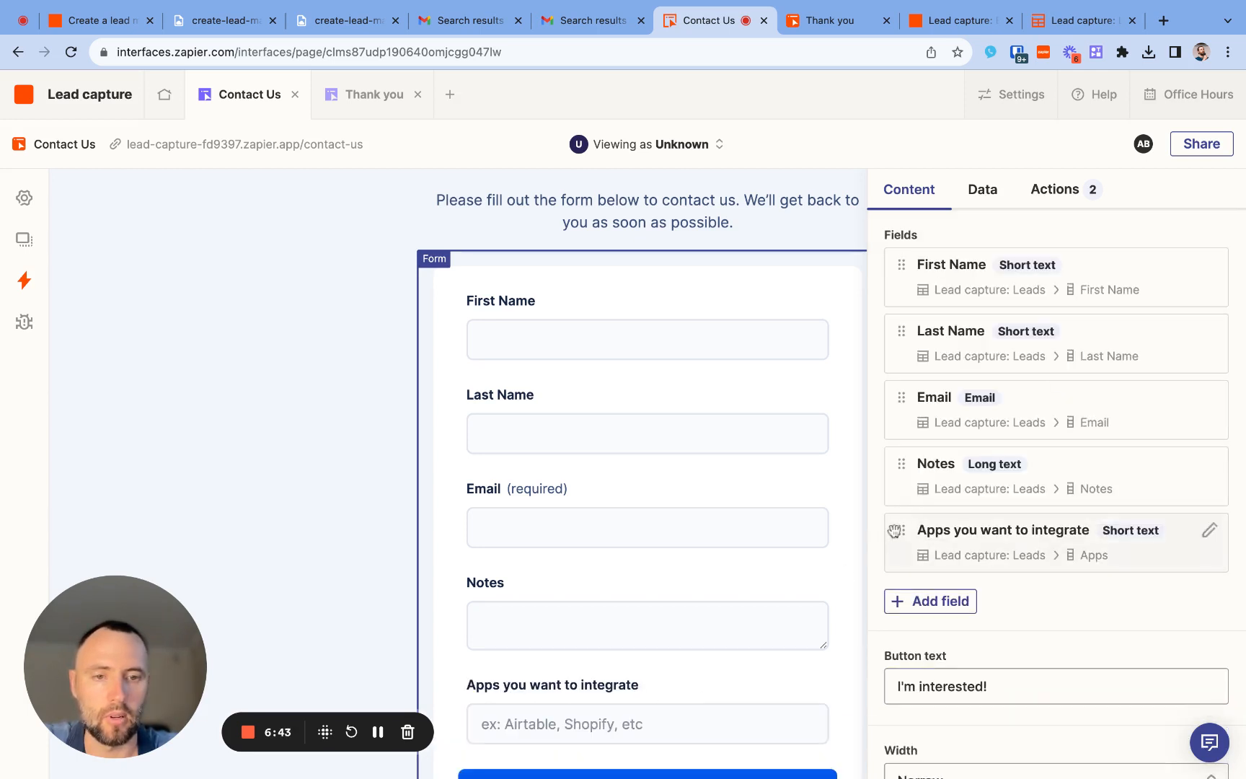
- Move the "Apps you want to integrate" field above Notes and review the form
mouse_move(901, 530)
left_mouse_down()
mouse_move(898, 514)
mouse_move(898, 529)
left_mouse_up()
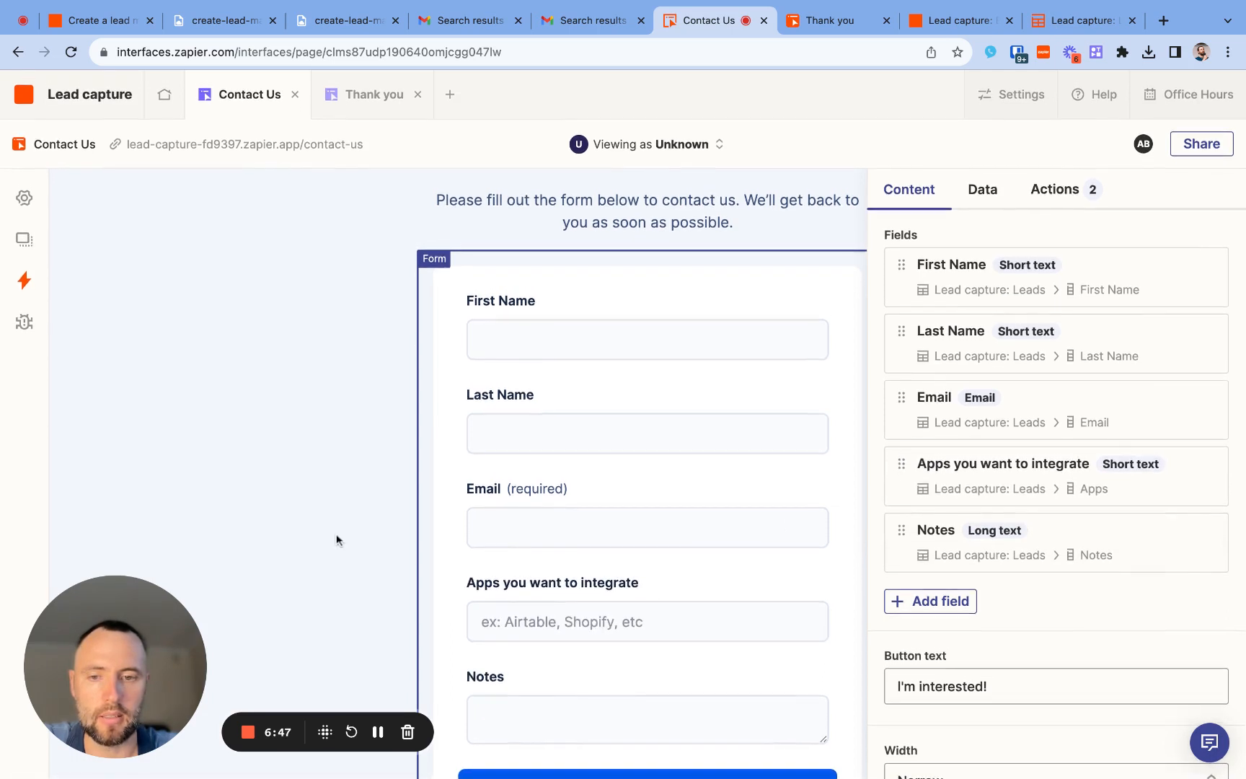
left_click(337, 540)
scroll(336, 540, "down", 3)
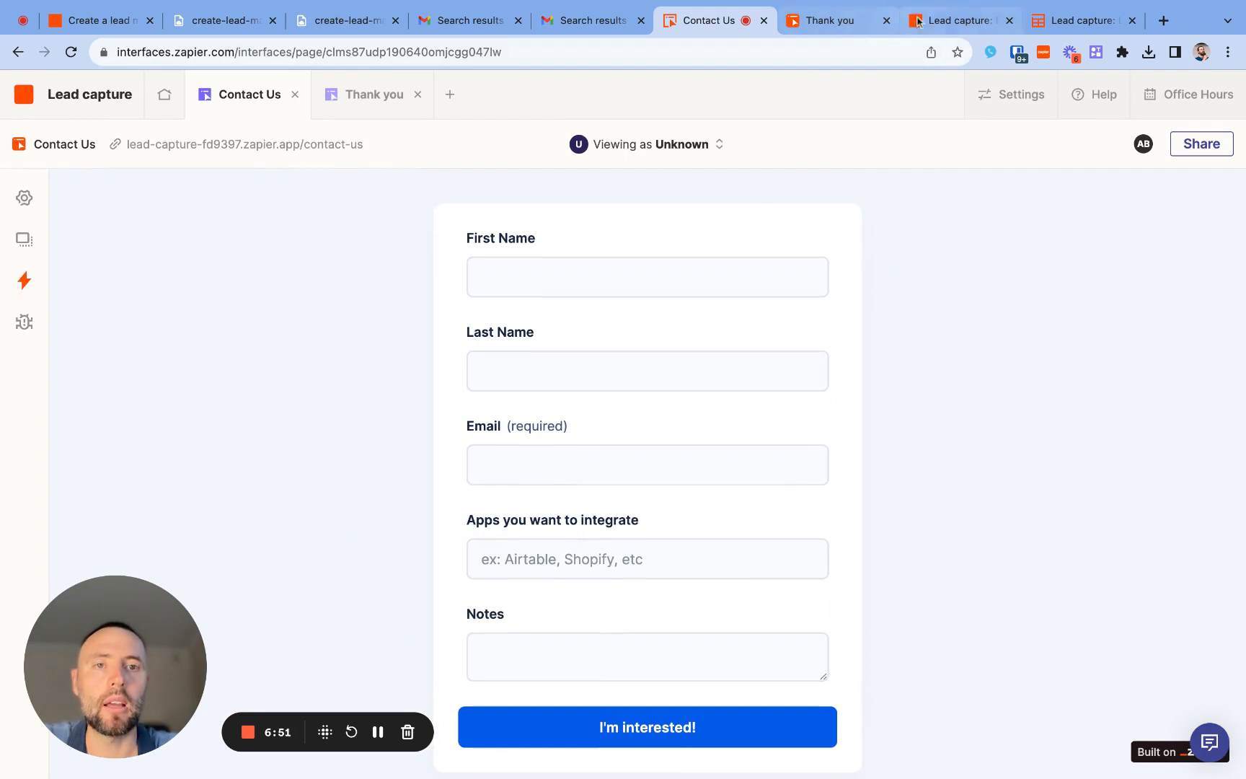
- In the Leads table, enter "Notion, Woocommerce" in the Apps cell of the first record
left_click(1074, 22)
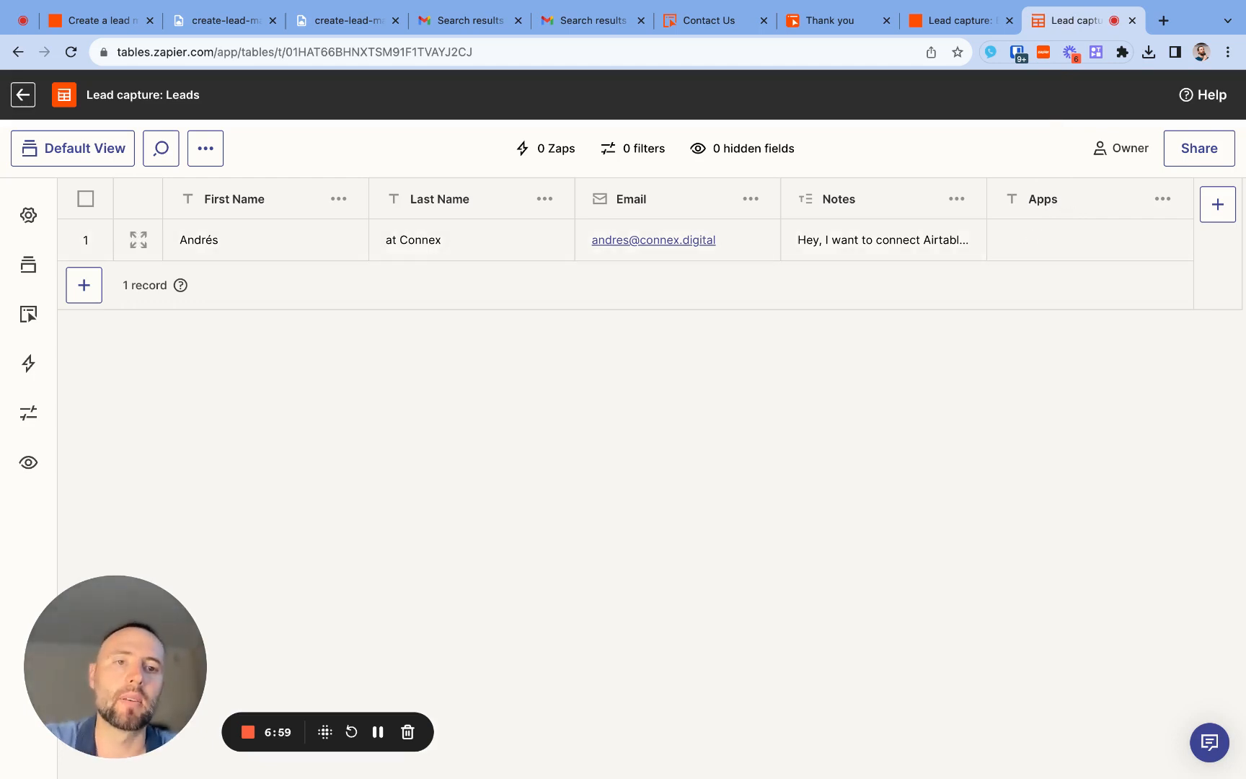
left_click(1090, 240)
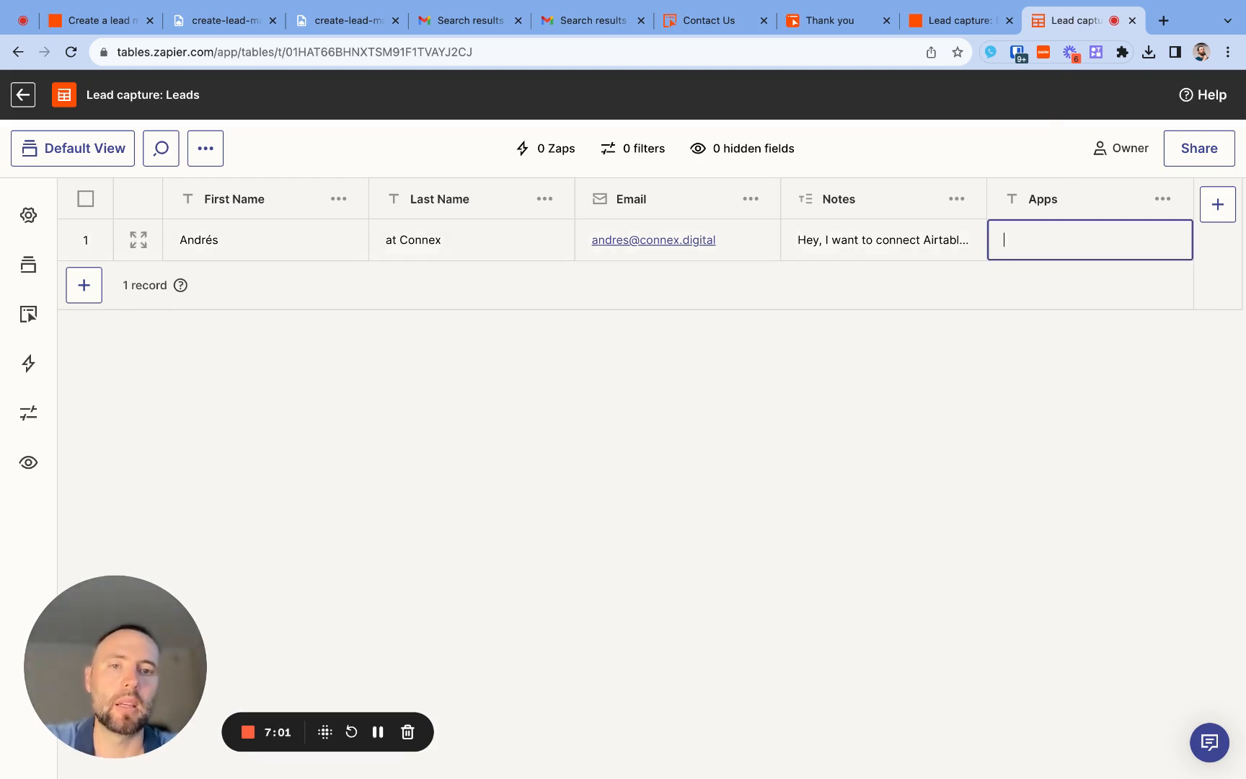
type("Noti")
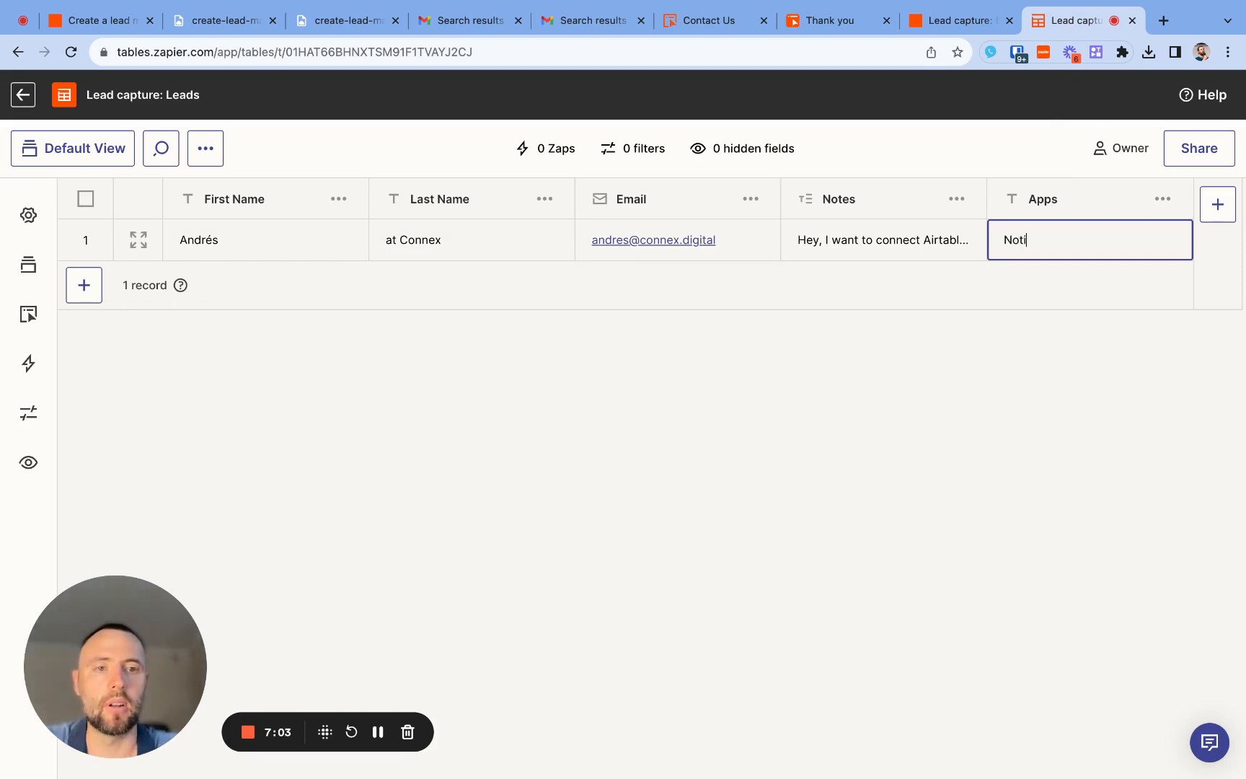
type("on, Wo")
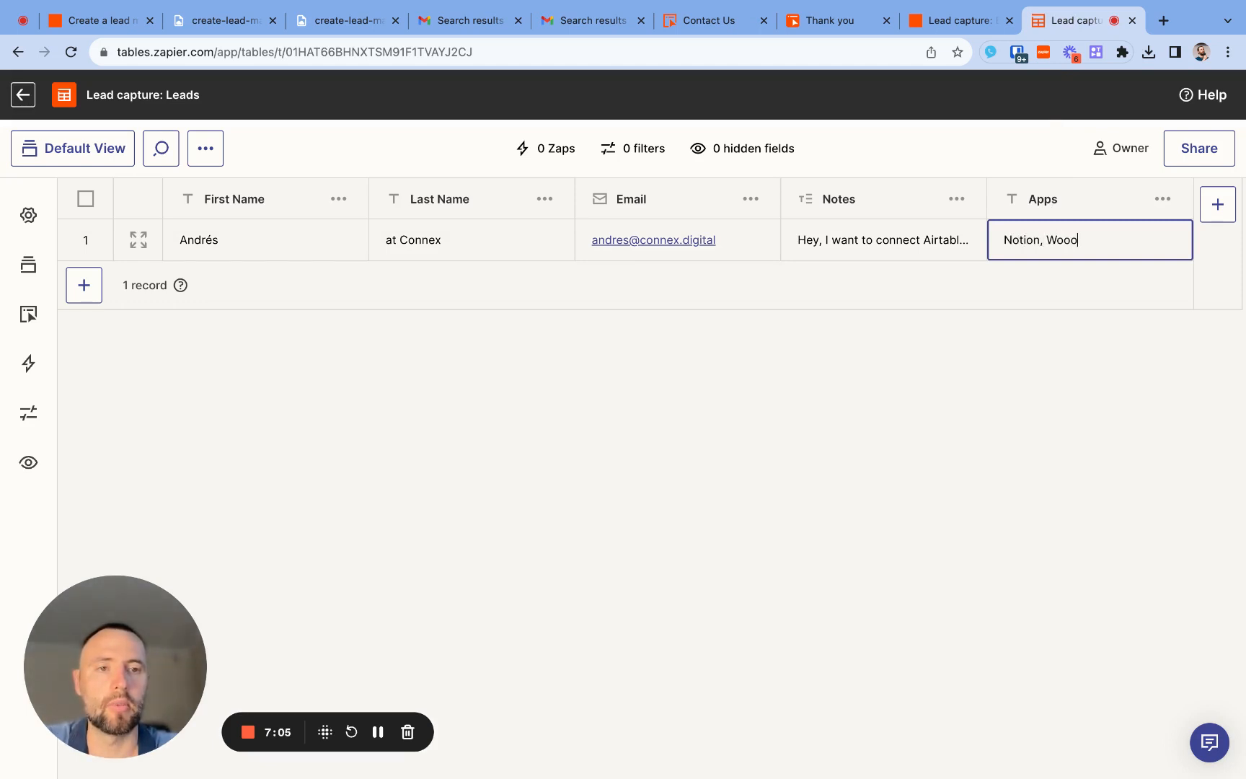
type("ocommerce")
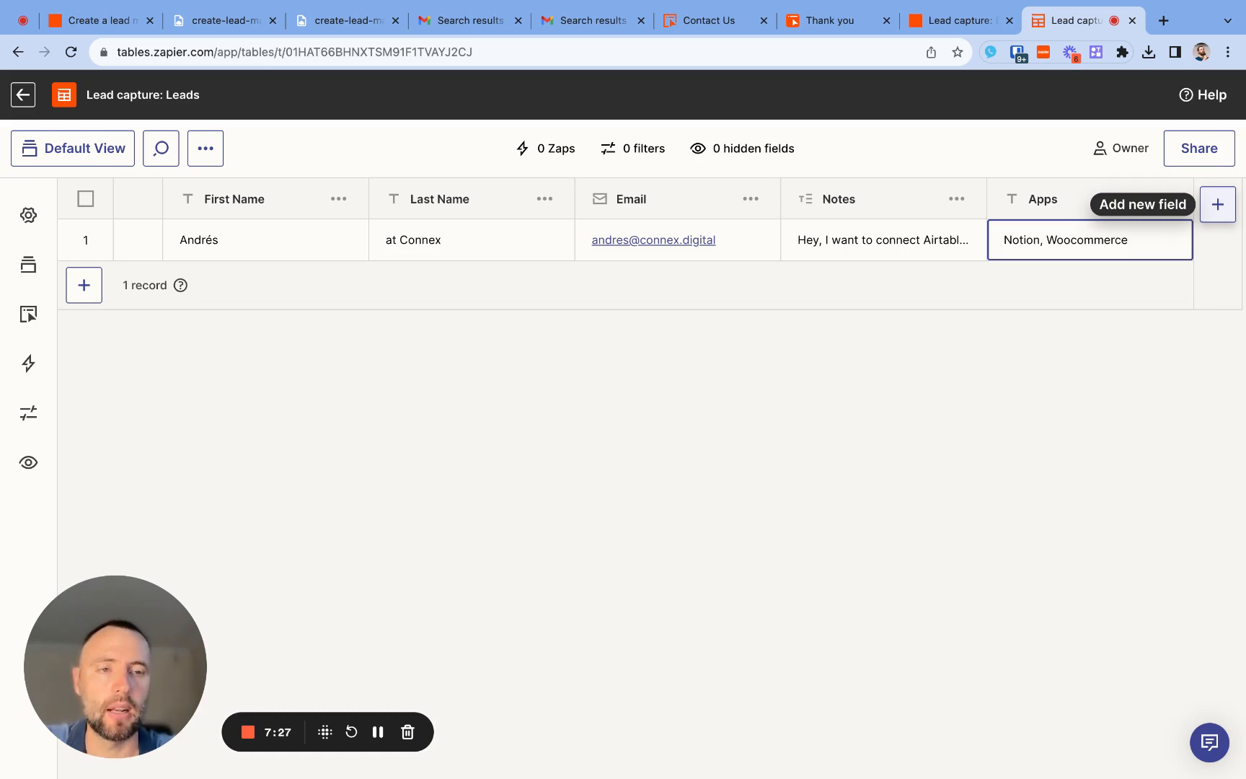
- Start a new field in the Leads table and set its field type to AI Field
left_click(1219, 209)
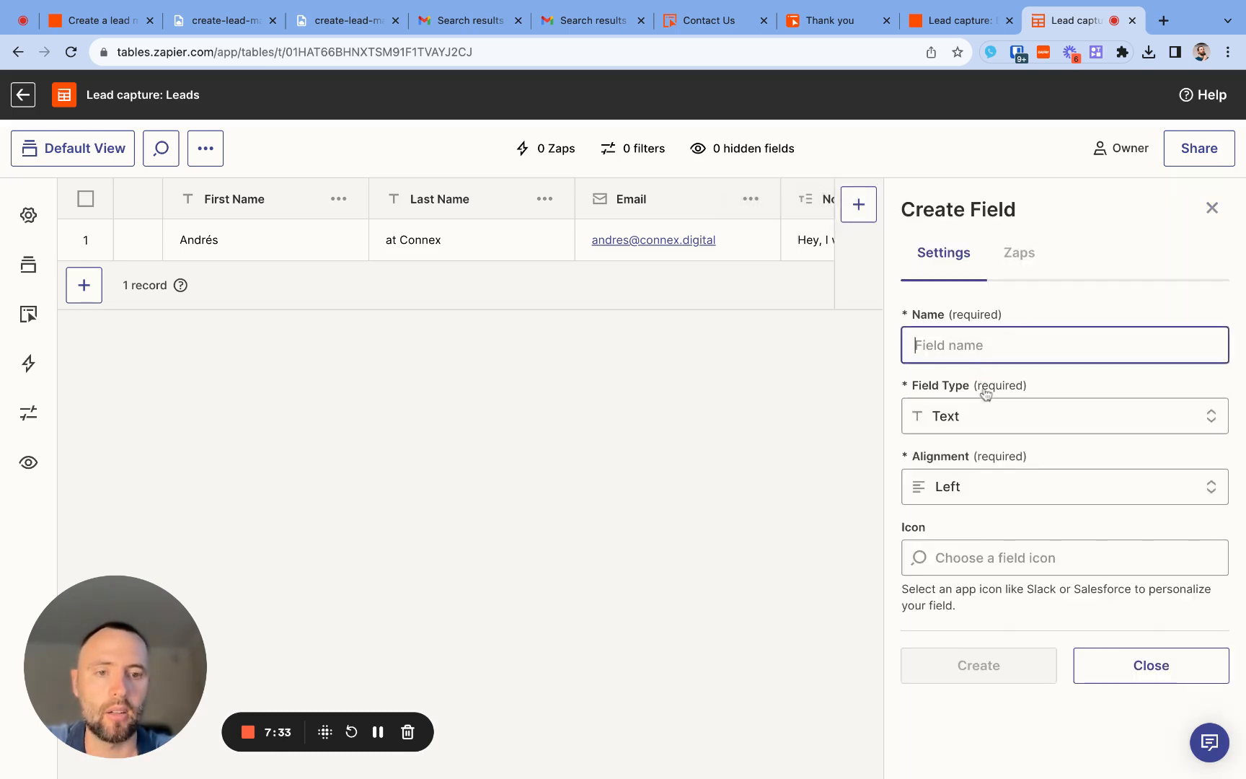
left_click(996, 424)
scroll(995, 660, "down", 3)
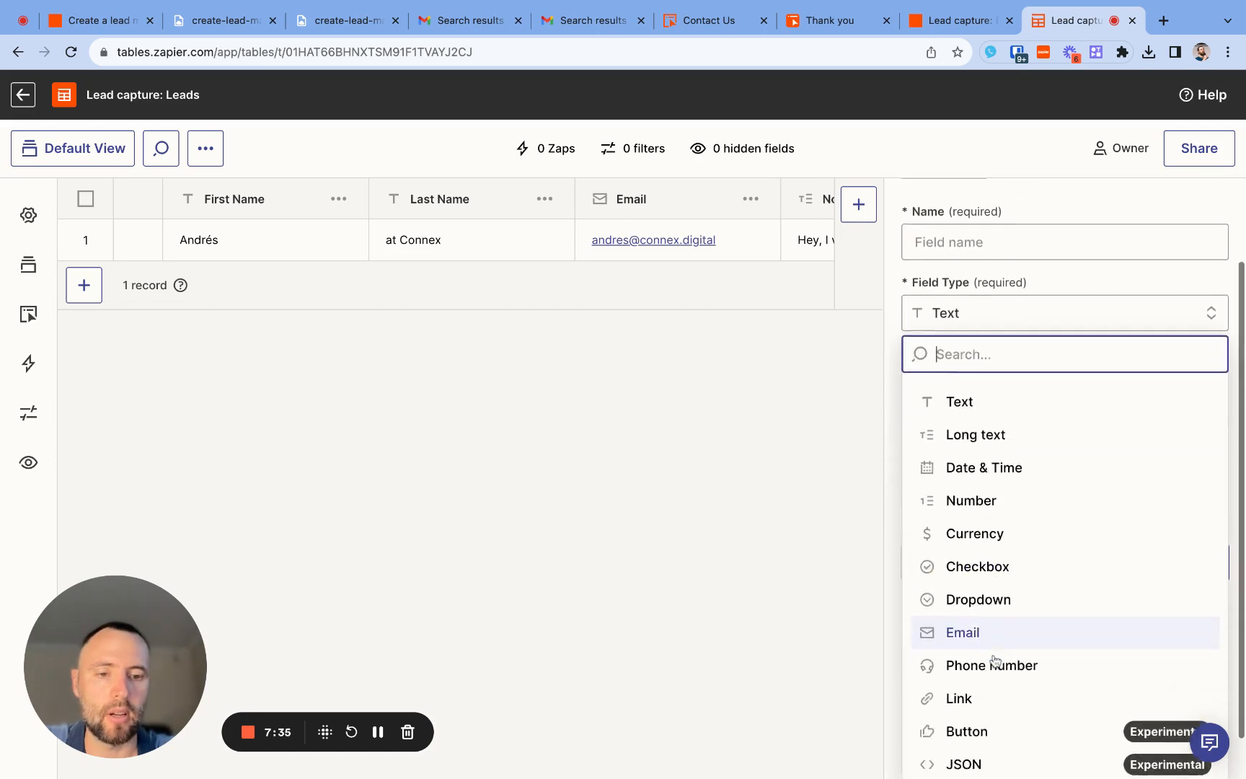
left_click(1001, 751)
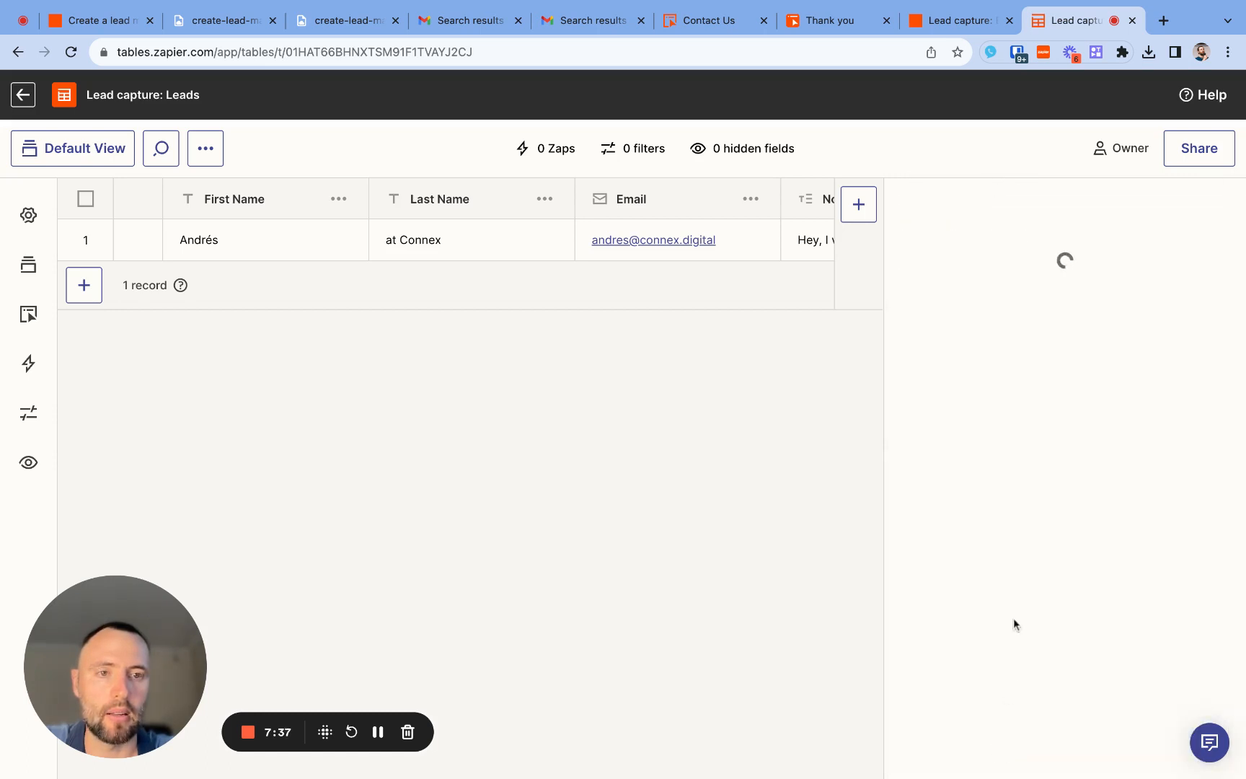
scroll(1053, 324, "up", 2)
scroll(1050, 280, "up", 1)
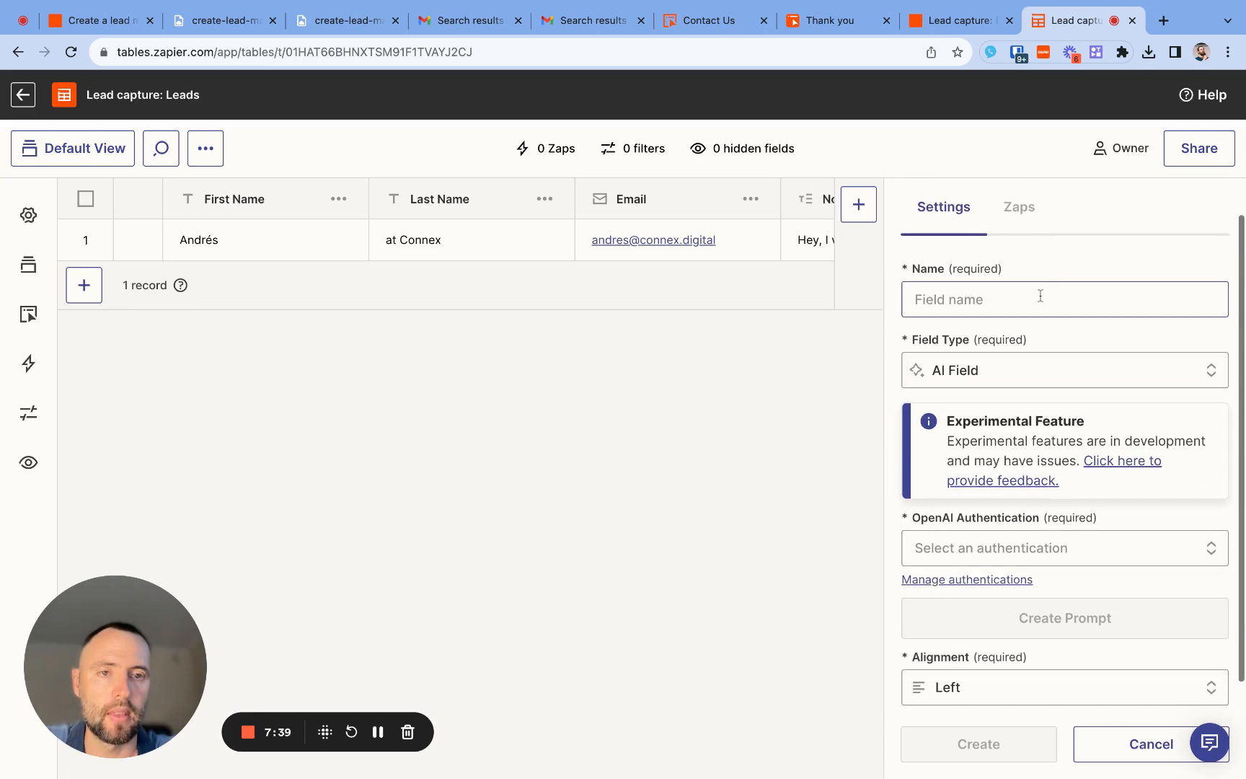
- Name the new AI field "First Message"
left_click(1040, 297)
type("Firs")
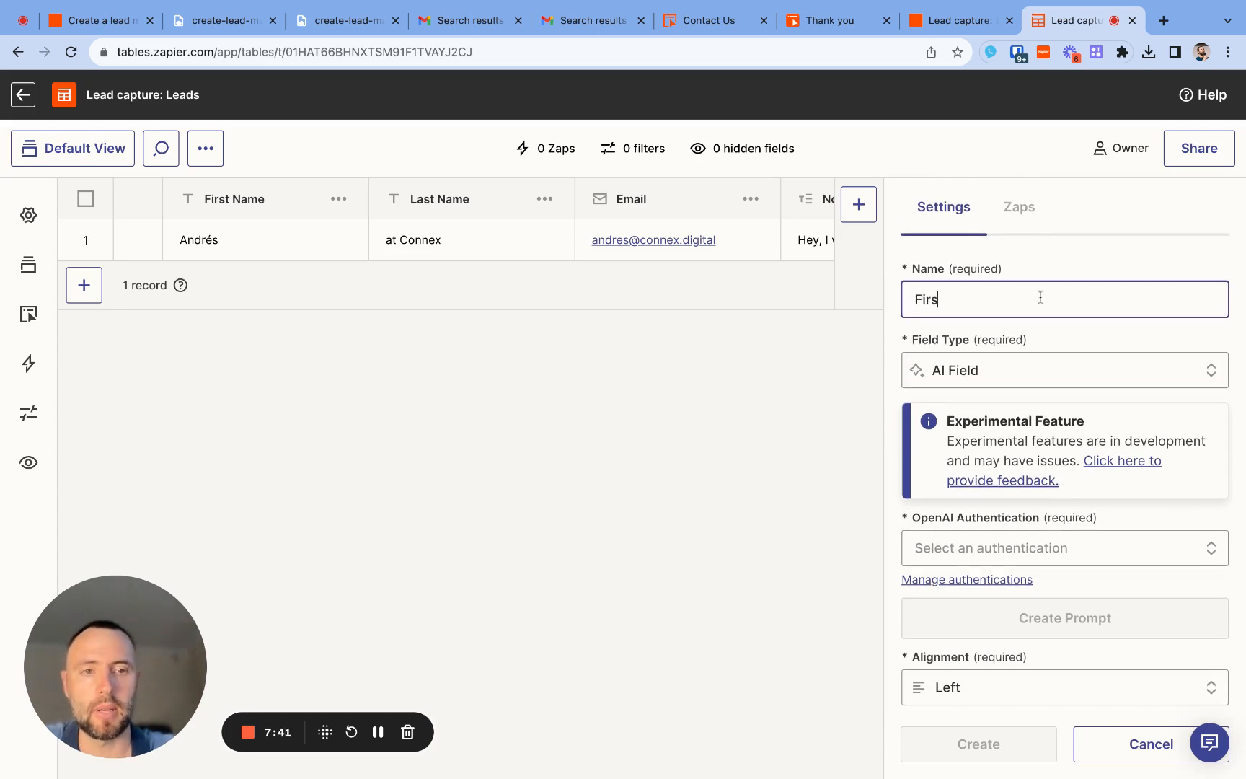
type("t Mess")
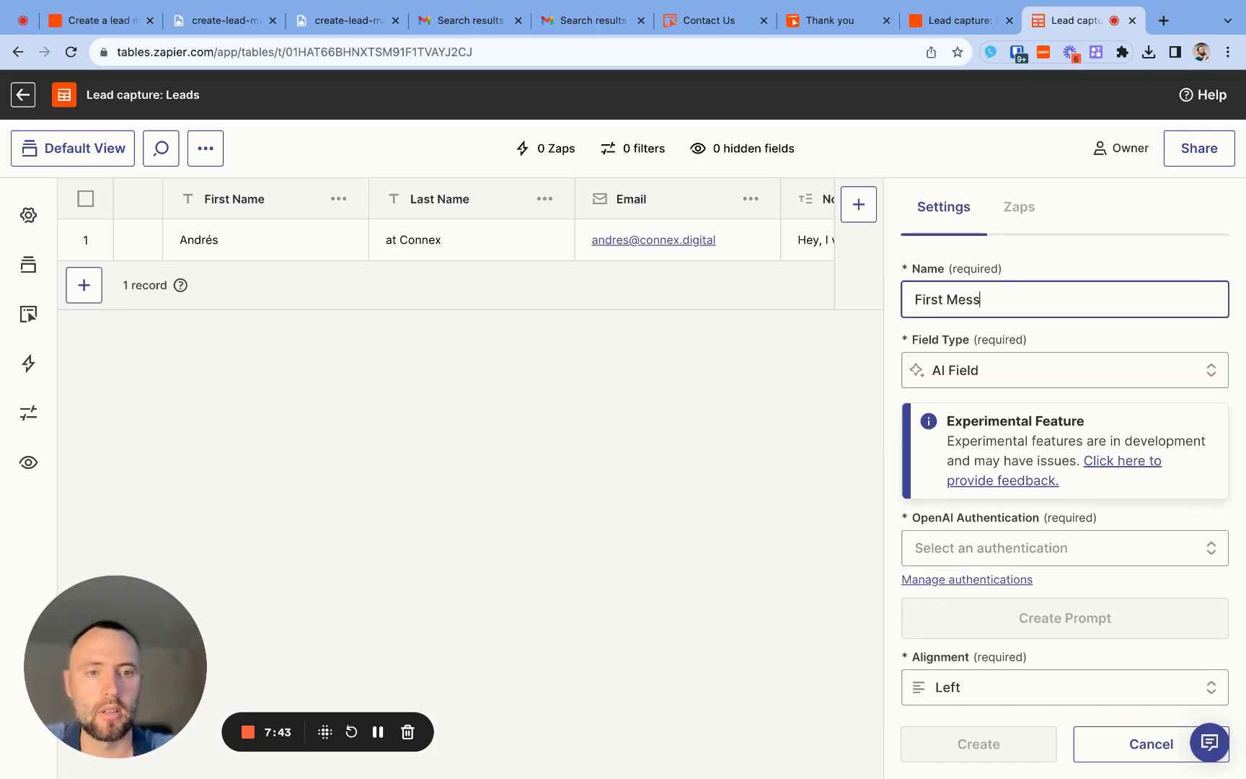
type("age")
left_click(1089, 248)
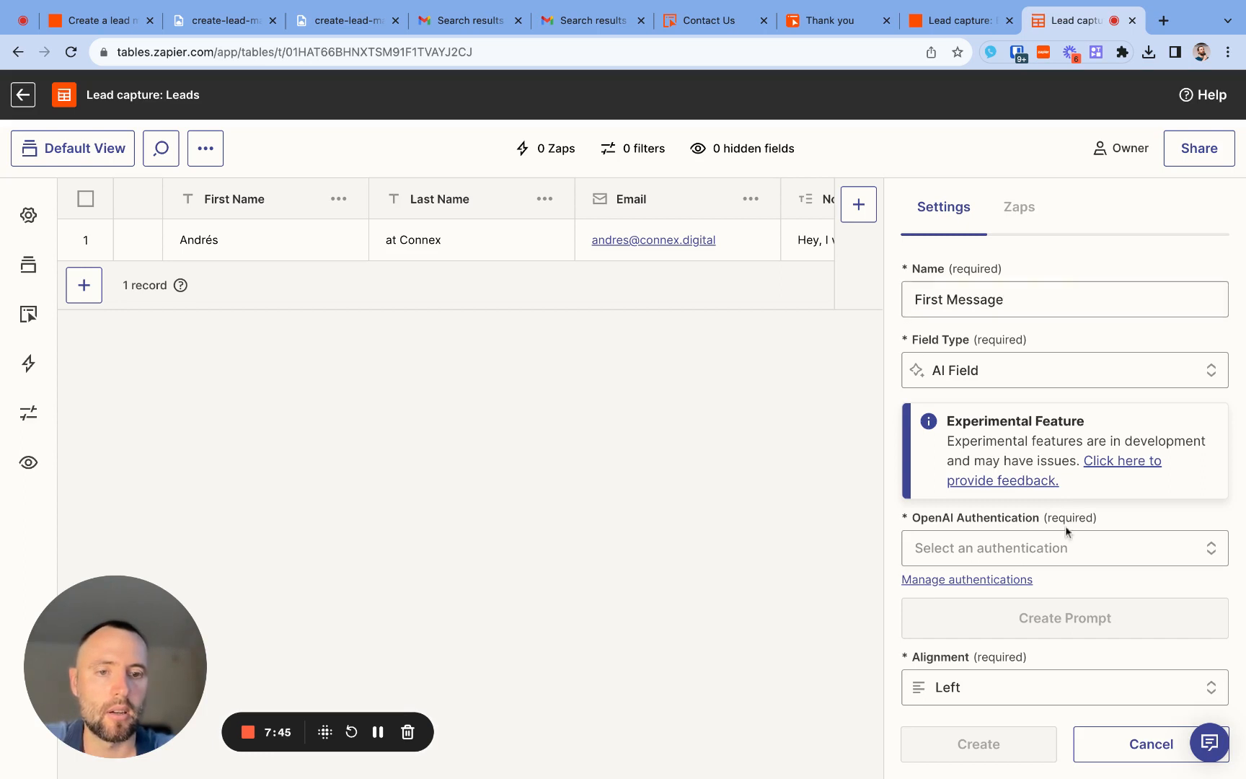
- Set the AI field's OpenAI authentication to the personal email account rather than the client access account
scroll(1065, 525, "down", 2)
scroll(1071, 486, "down", 1)
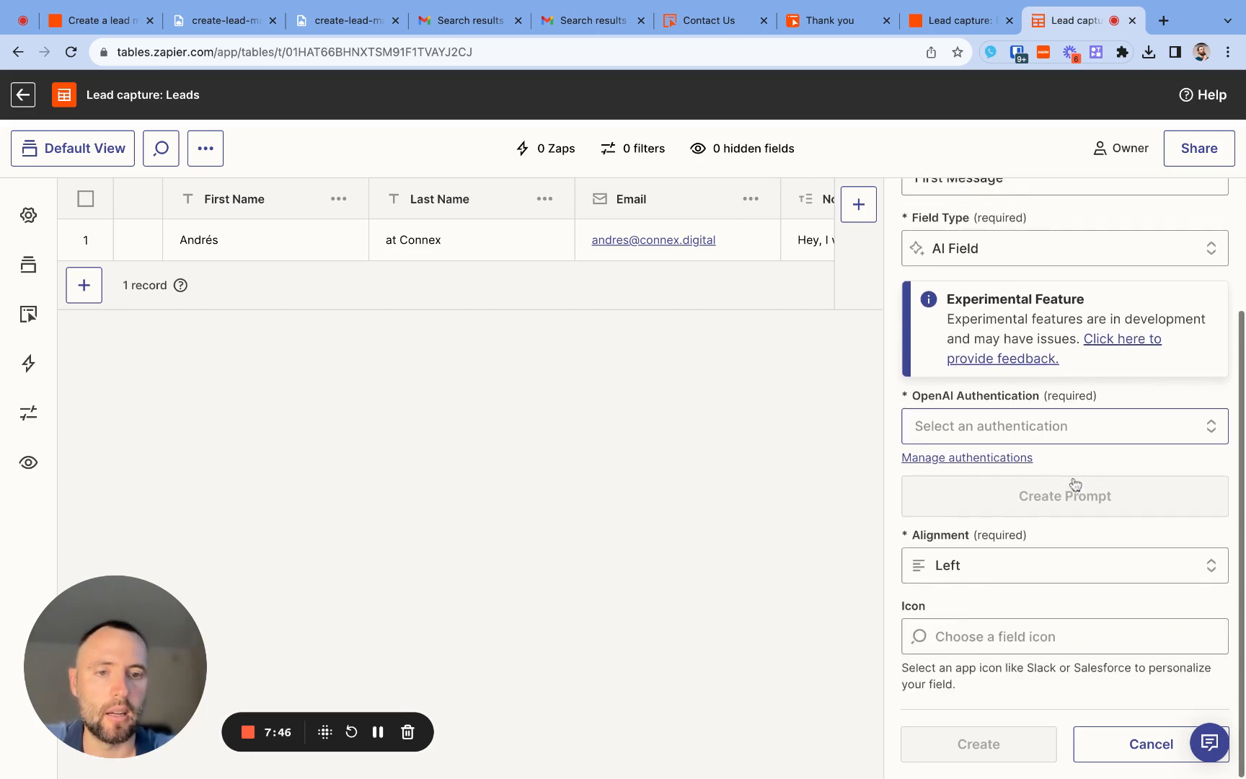
left_click(1089, 435)
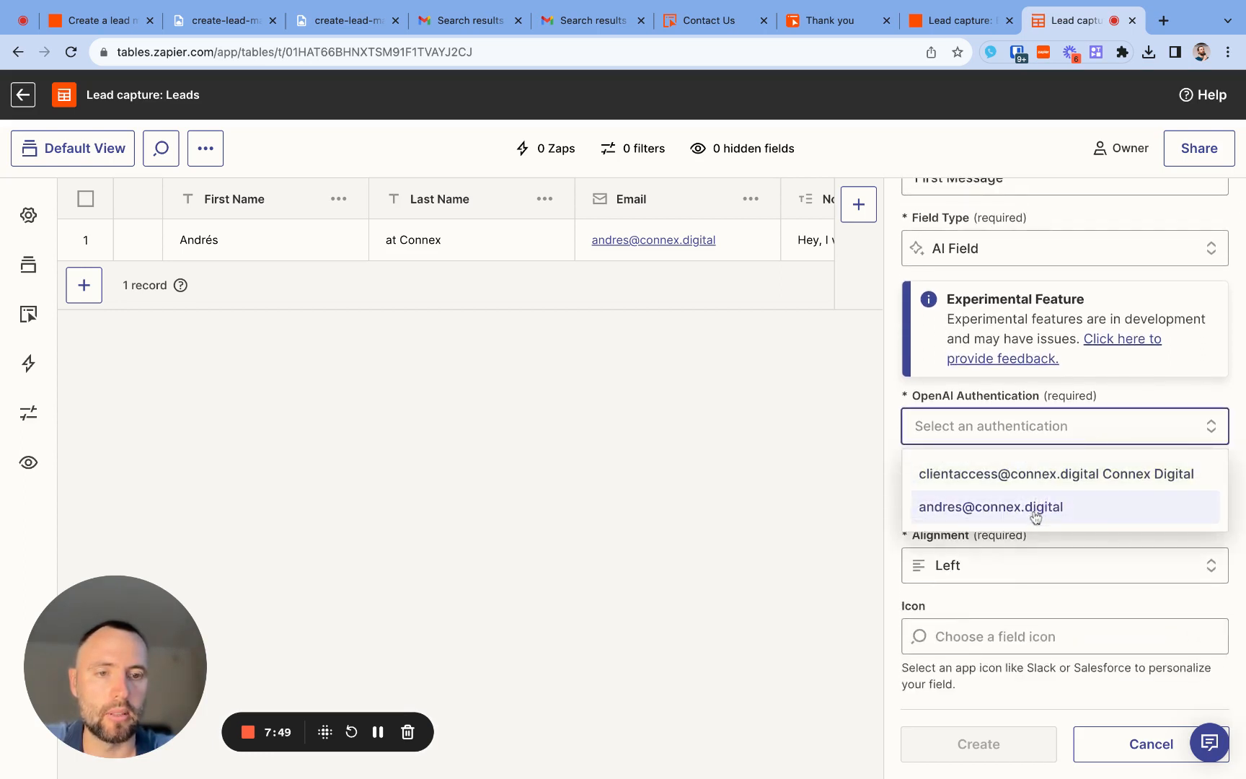
left_click(1035, 515)
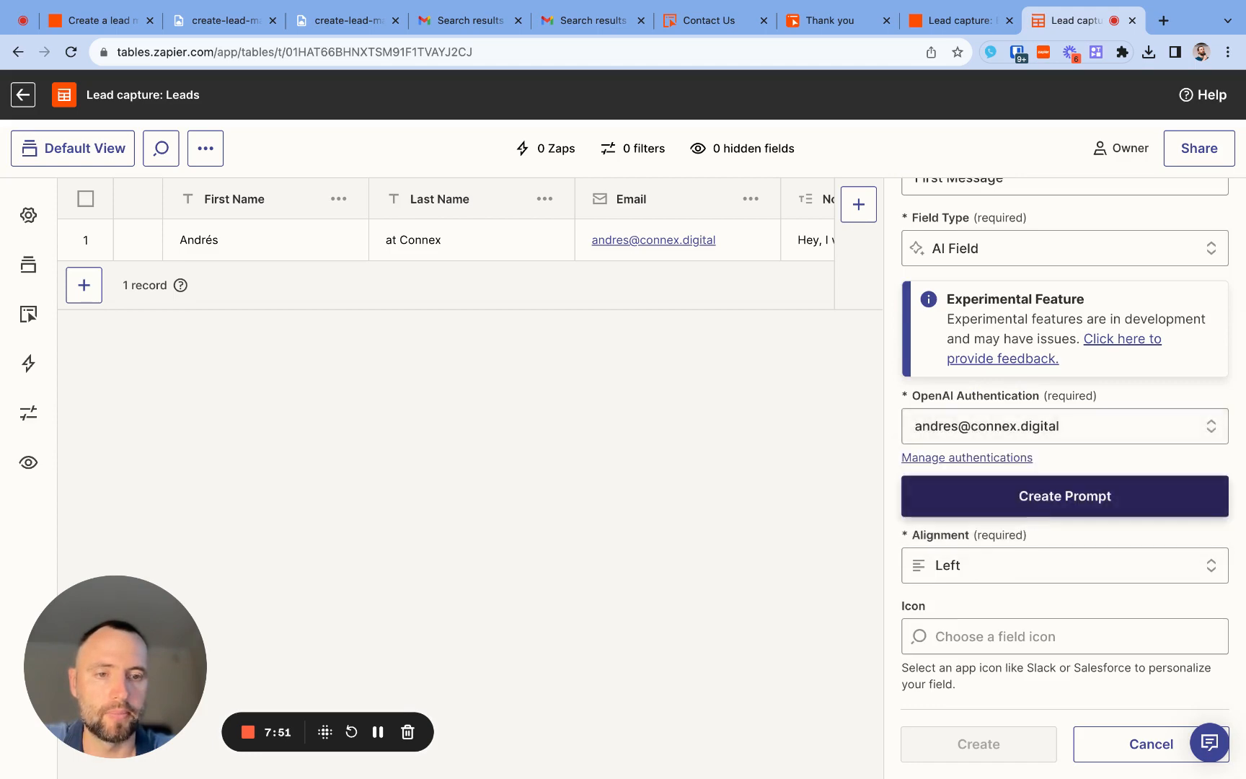
- Create the AI field's prompt from the "Draft a sales email" template
left_click(1065, 496)
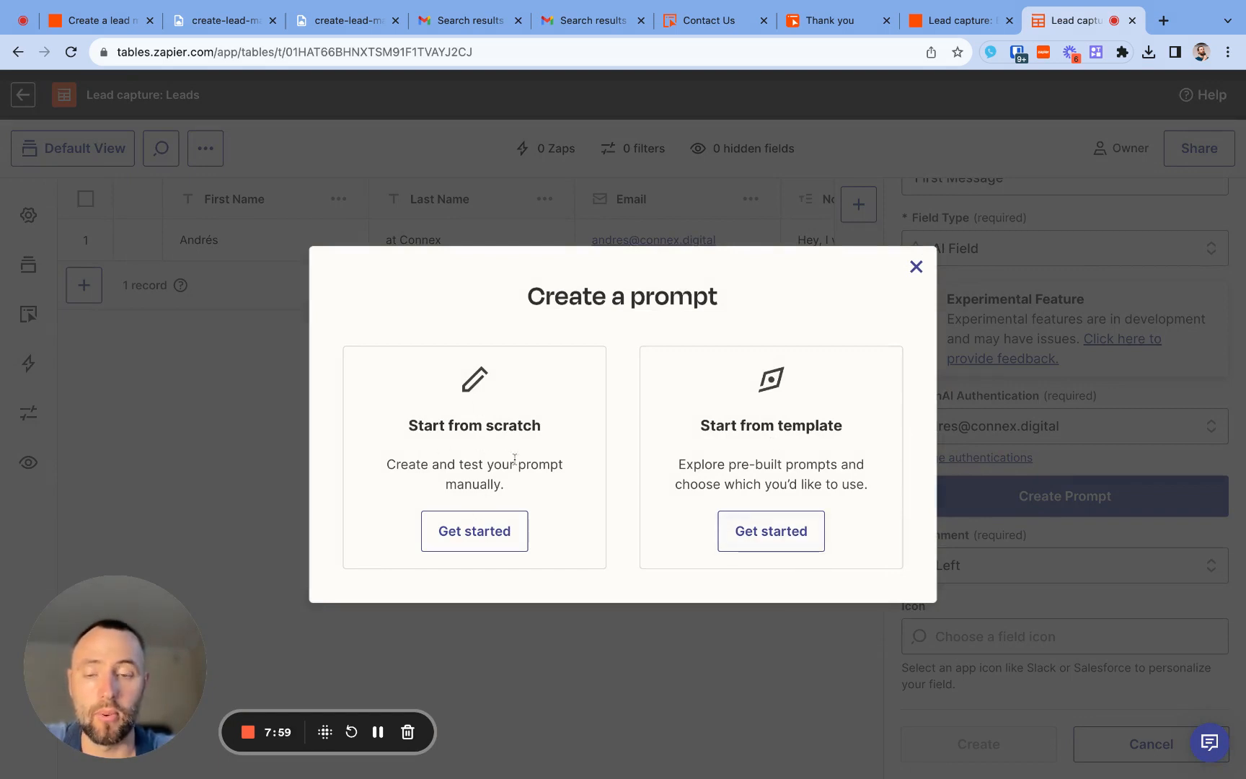
left_click(770, 531)
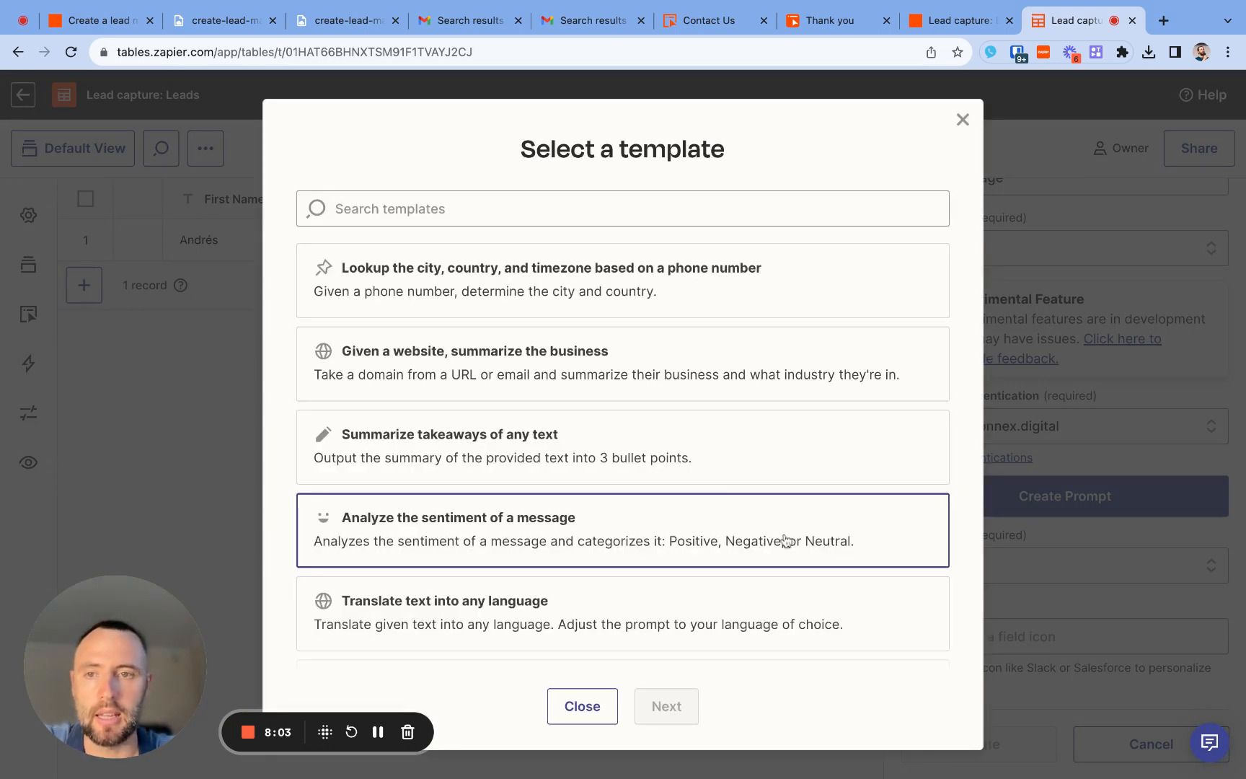
scroll(749, 537, "down", 2)
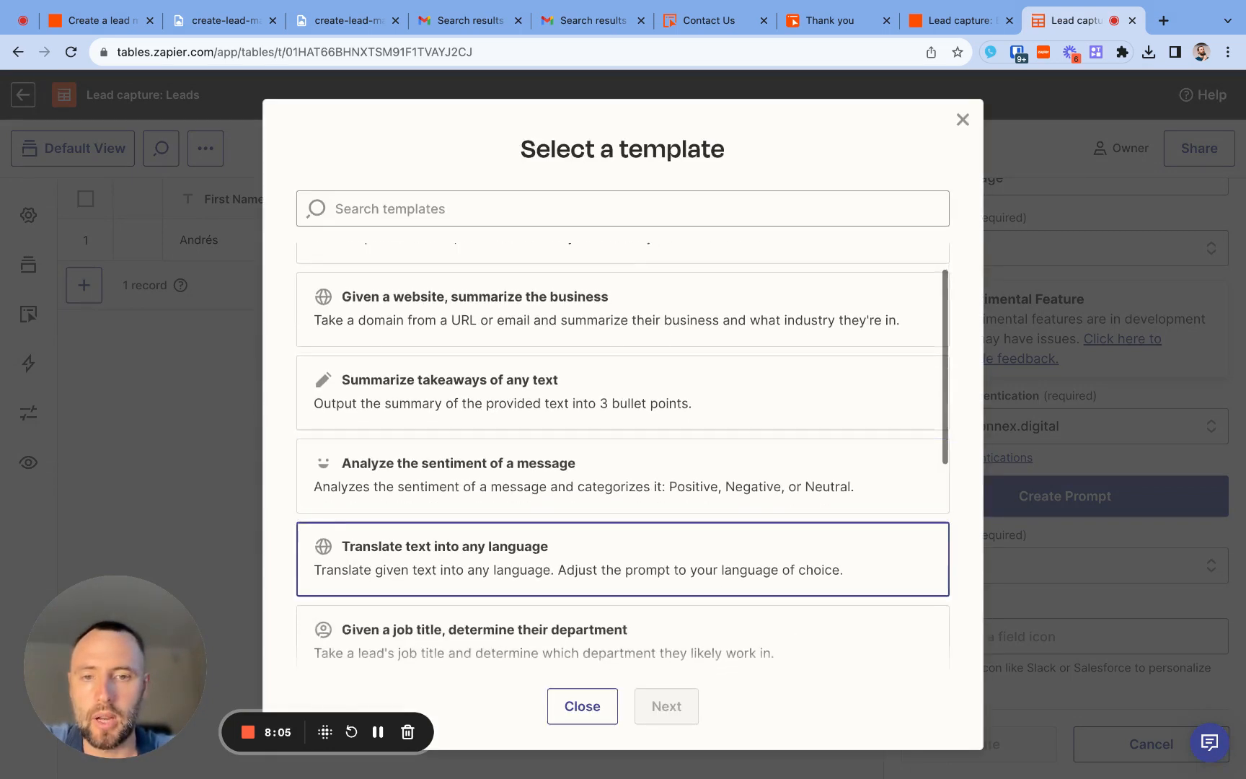
scroll(750, 537, "up", 2)
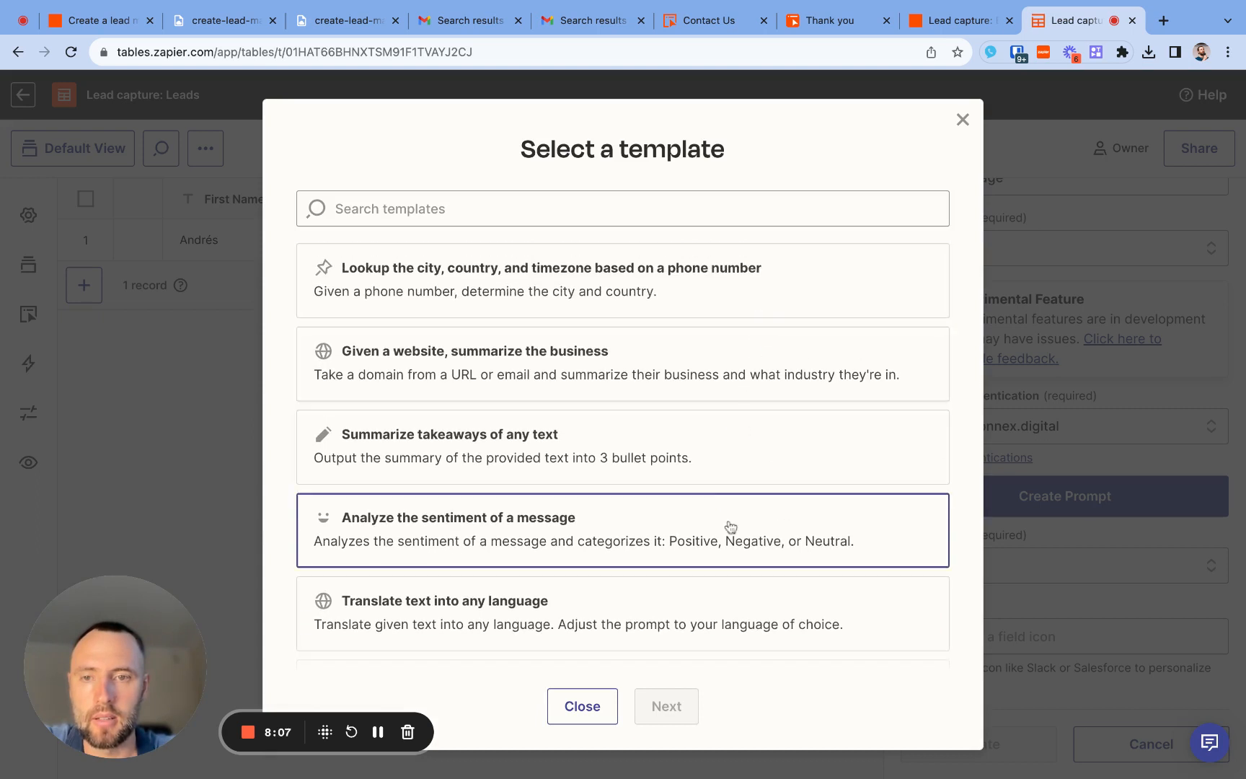
scroll(730, 529, "down", 5)
scroll(730, 526, "down", 10)
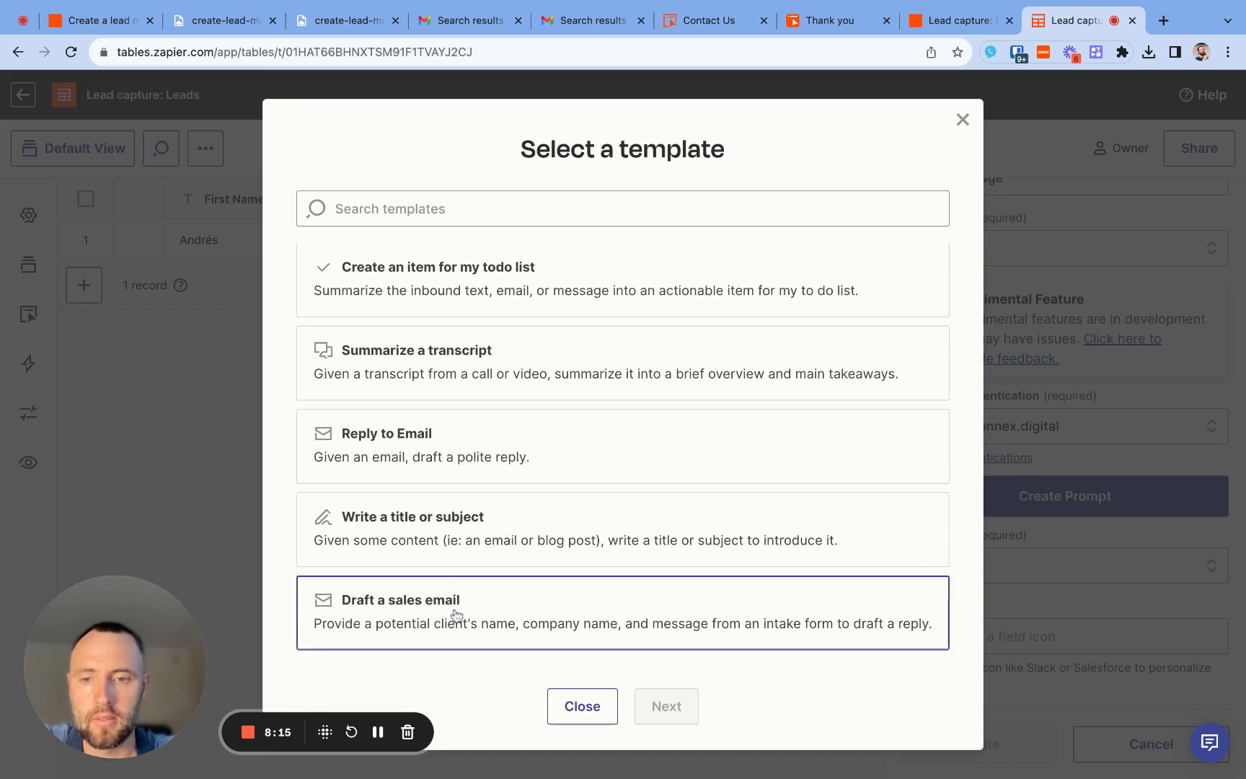
left_click(577, 632)
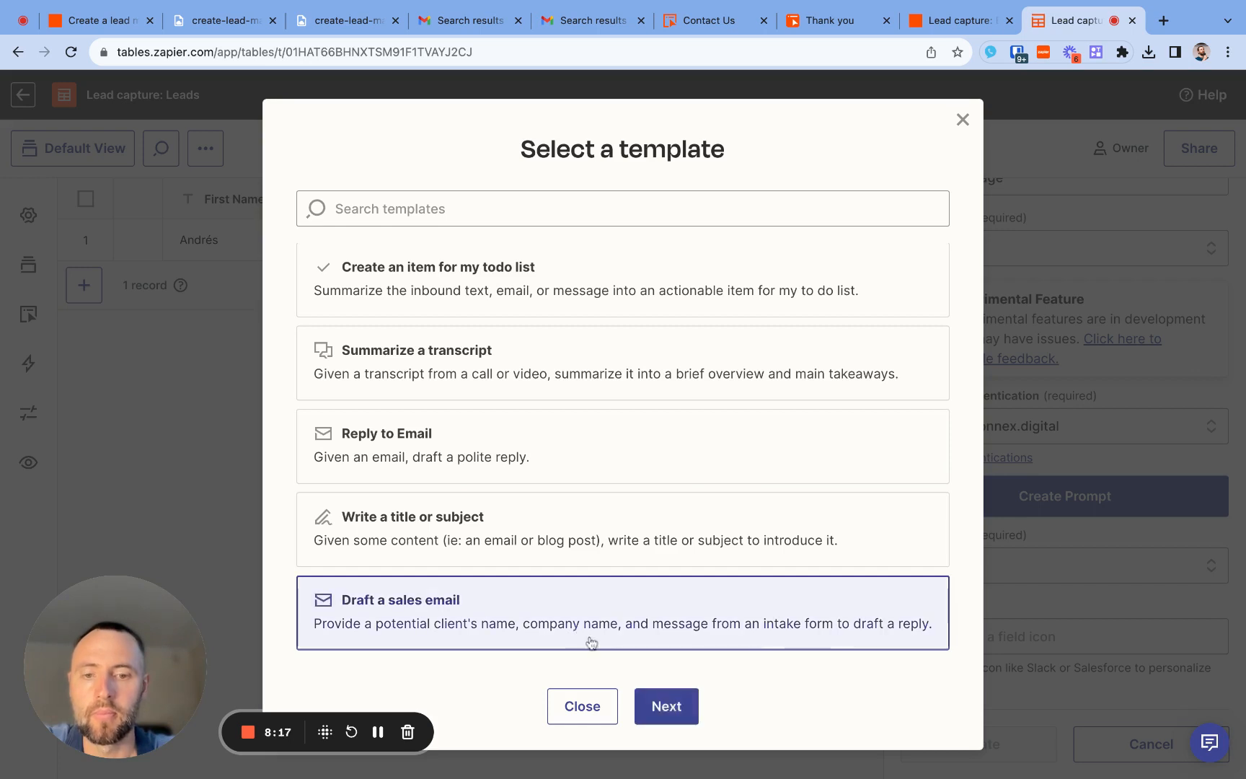
left_click(666, 706)
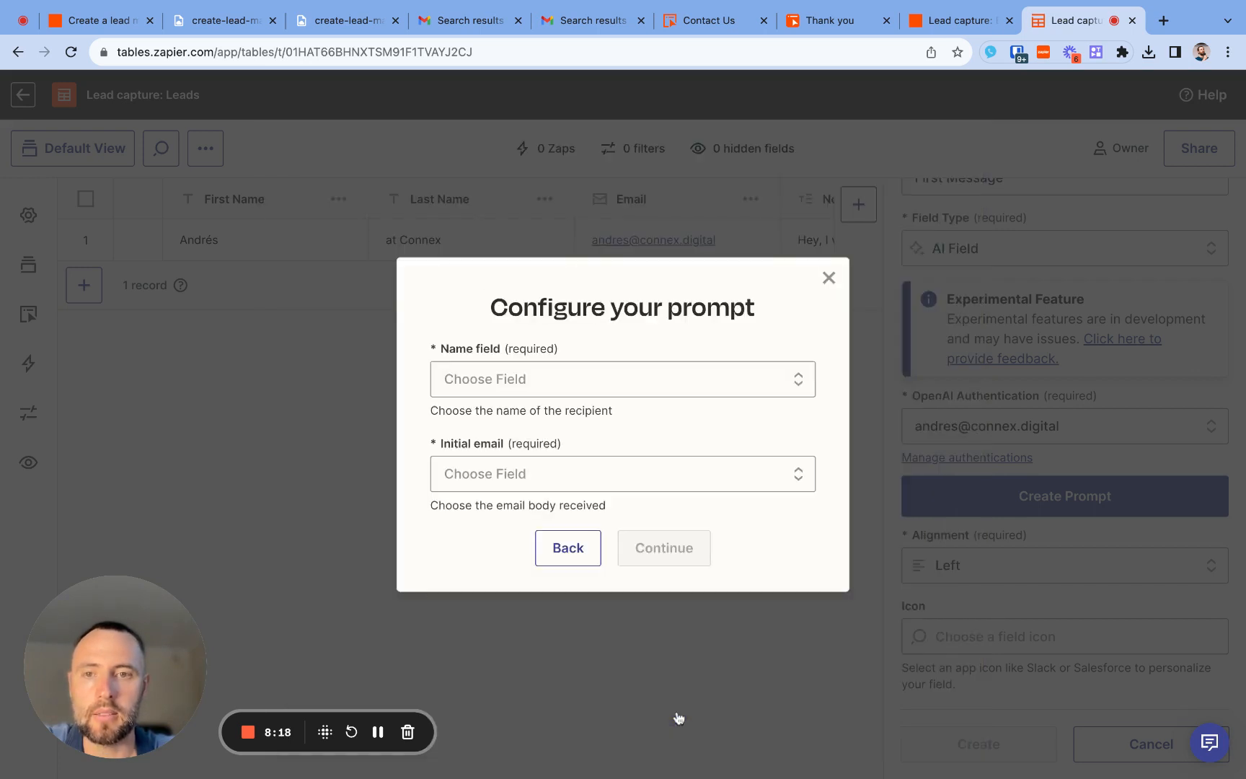
- Configure the prompt with First Name as the name field and Email as the initial email, and continue to the prompt editor
left_click(640, 387)
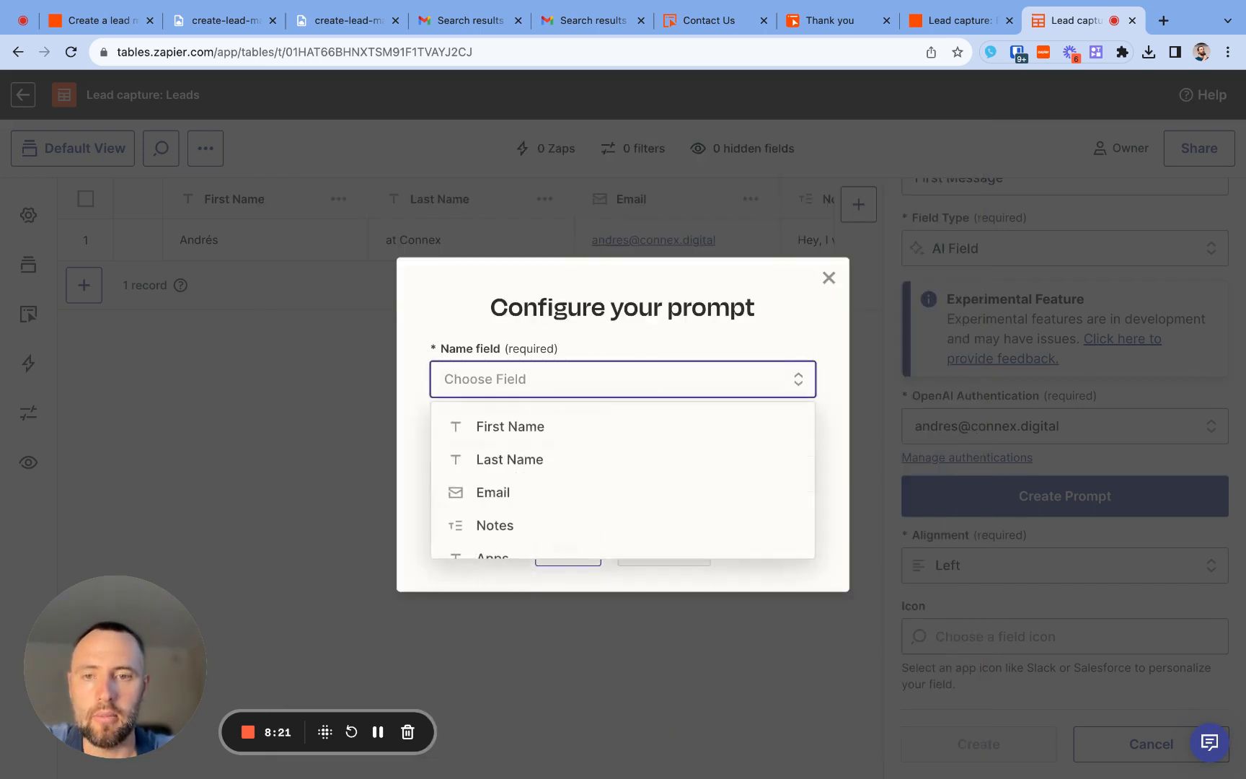
left_click(618, 426)
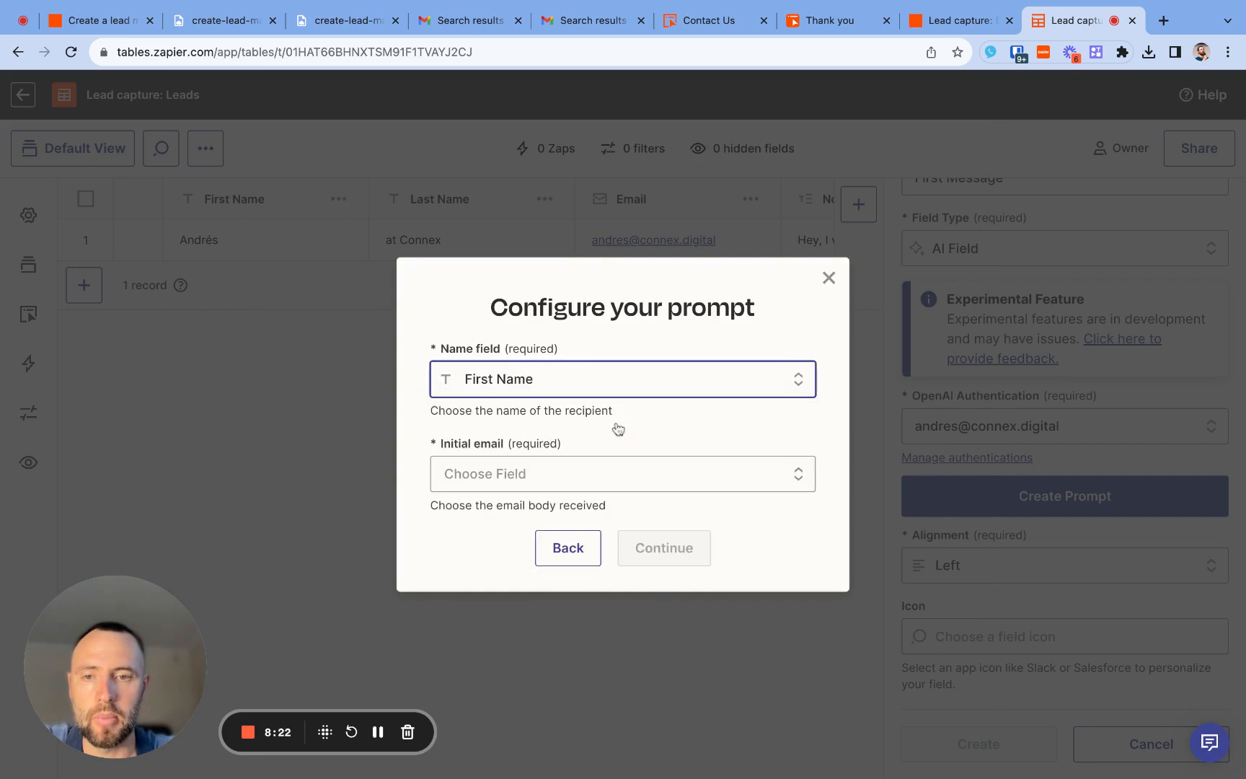
left_click(602, 483)
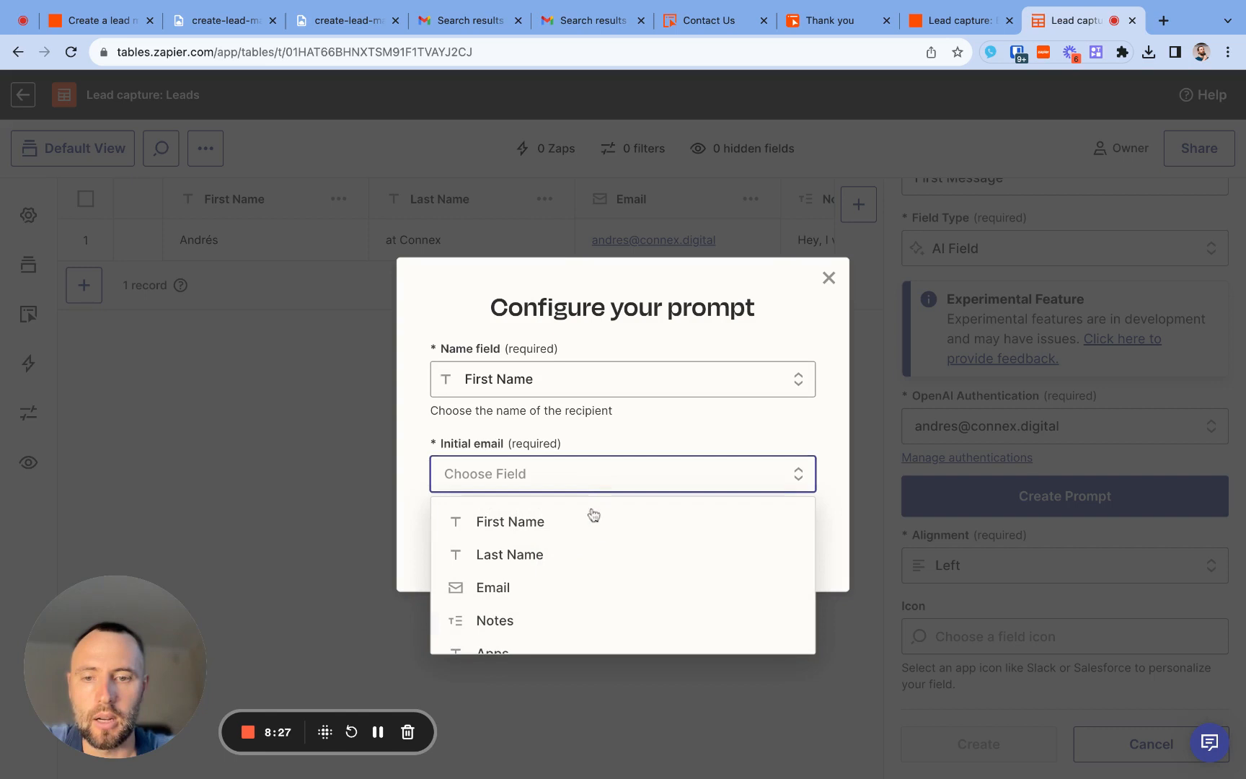
scroll(575, 583, "down", 1)
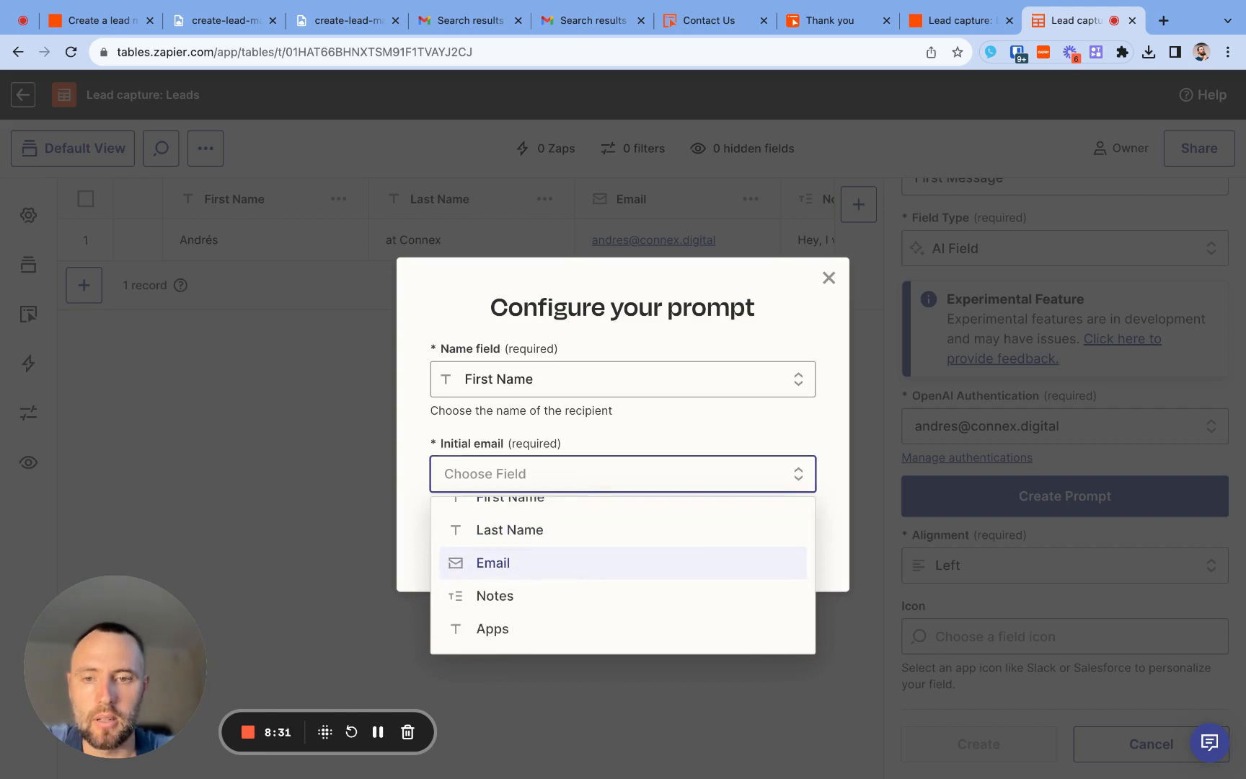
left_click(575, 565)
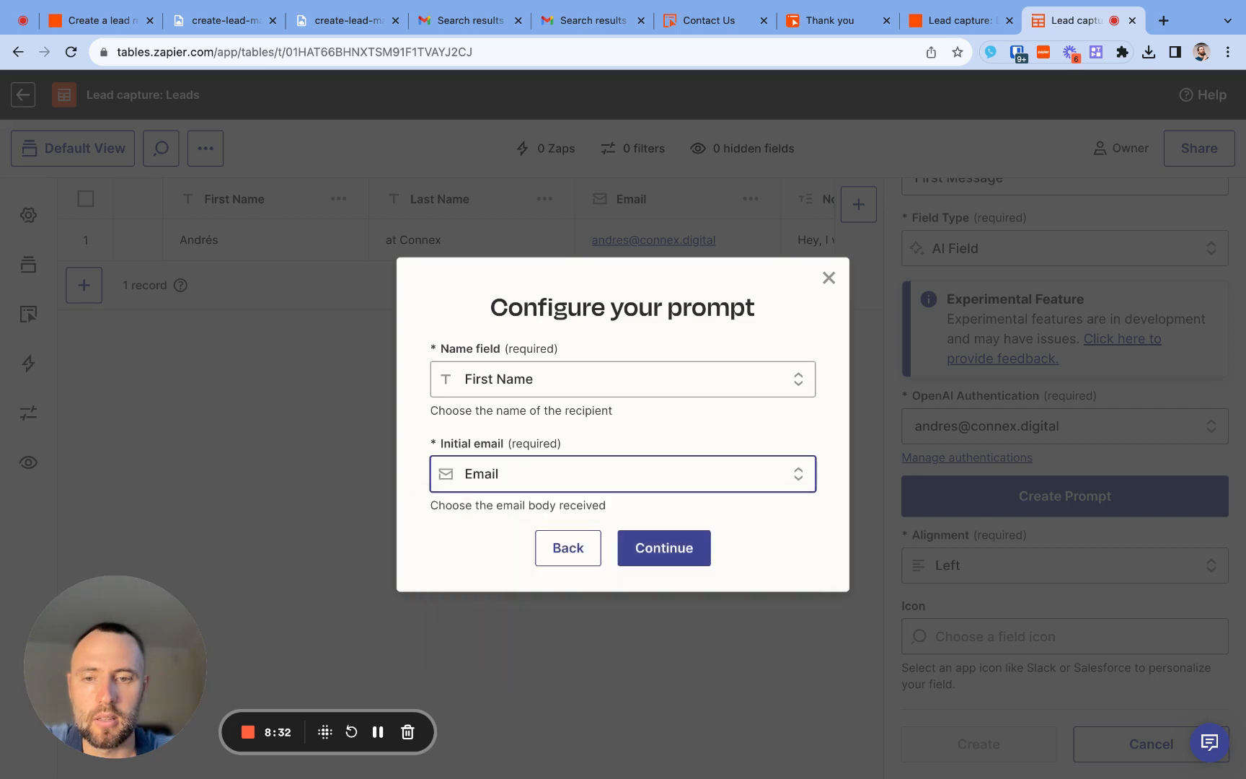
left_click(604, 489)
scroll(551, 575, "down", 1)
scroll(554, 575, "up", 1)
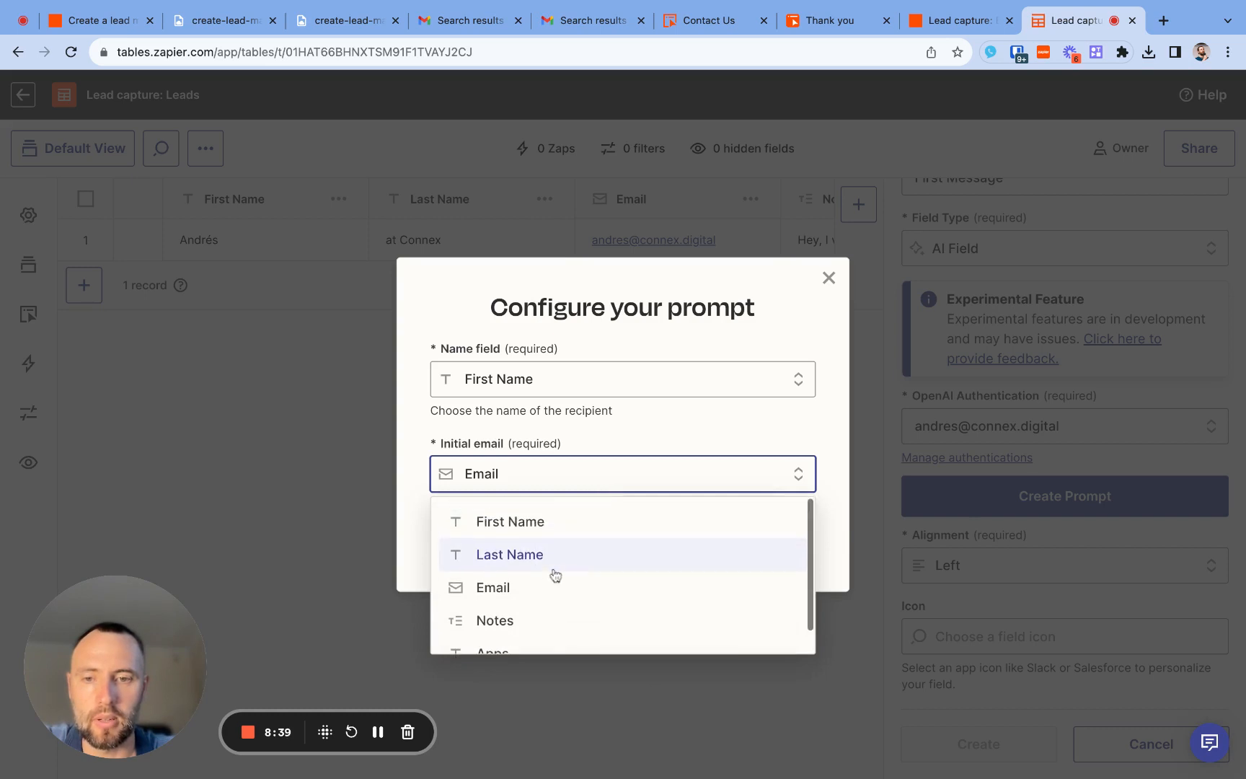
left_click(411, 494)
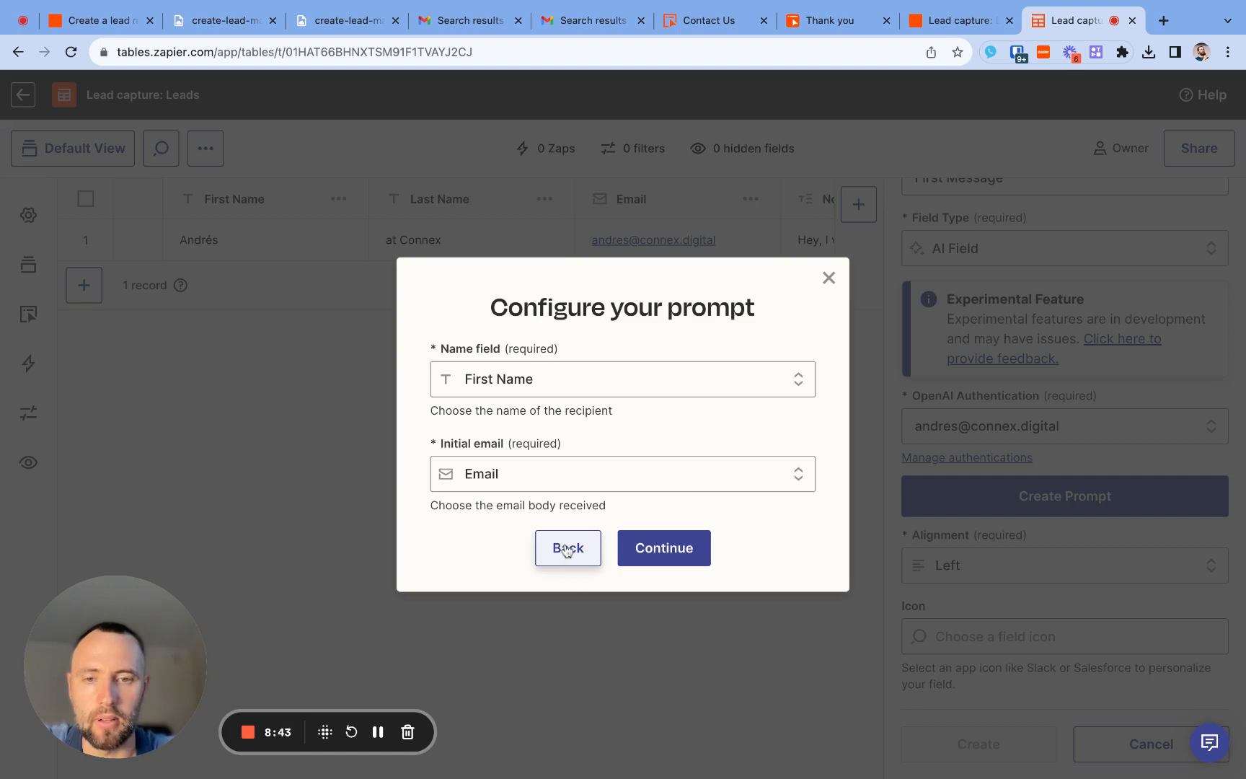
left_click(667, 553)
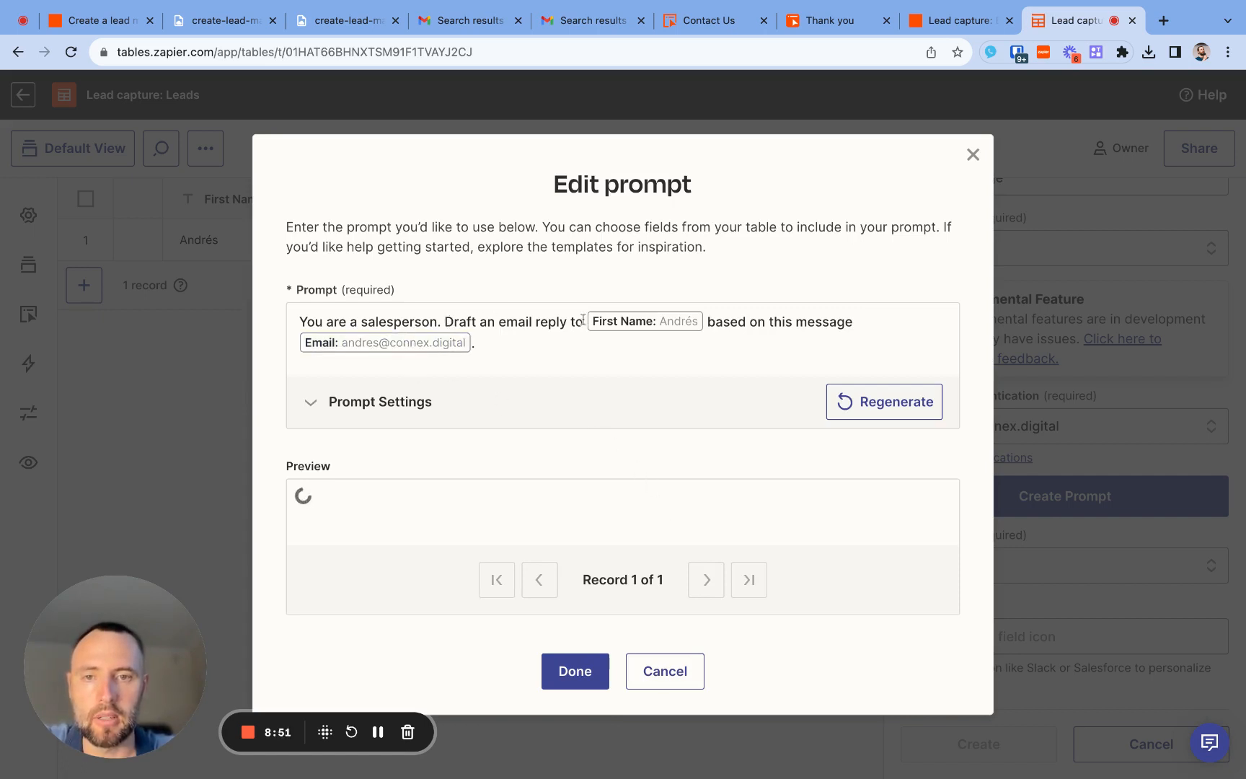
- In the prompt, change the word "message" to "request" and replace the Email field with the Notes field
left_click(480, 347)
double_click(826, 319)
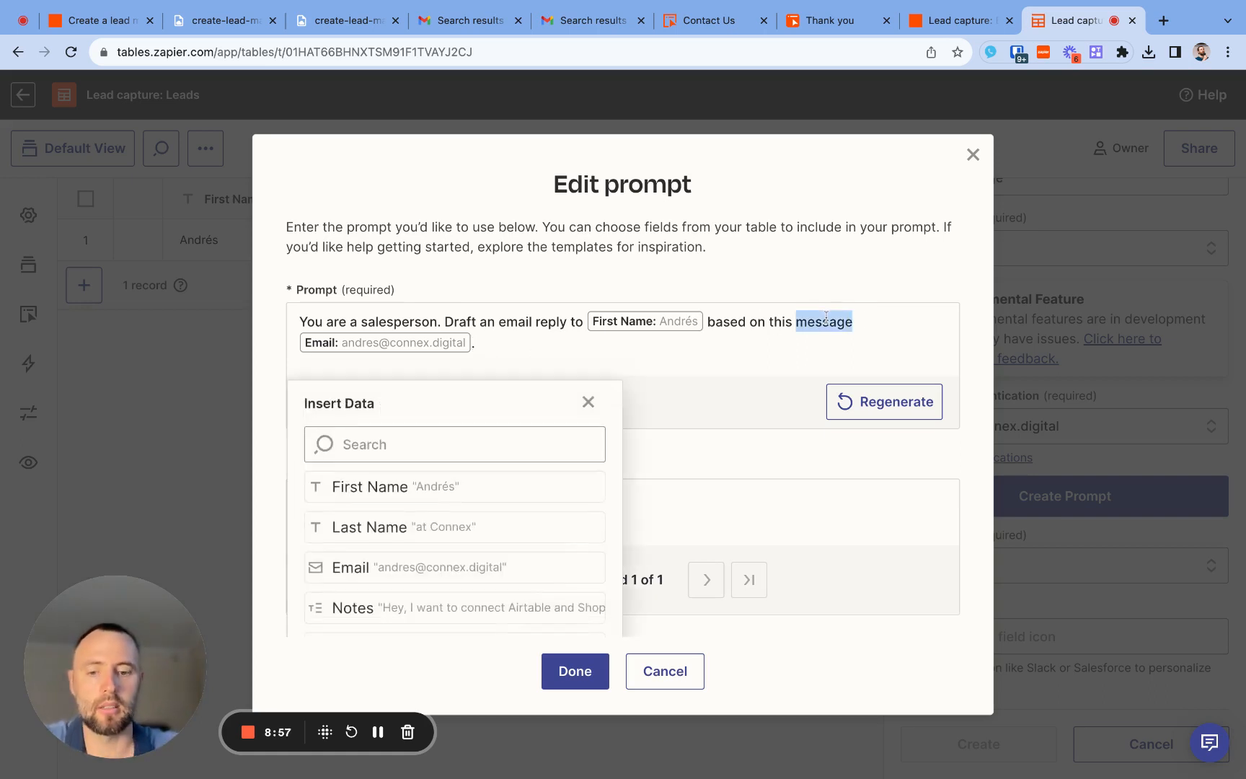
type("request")
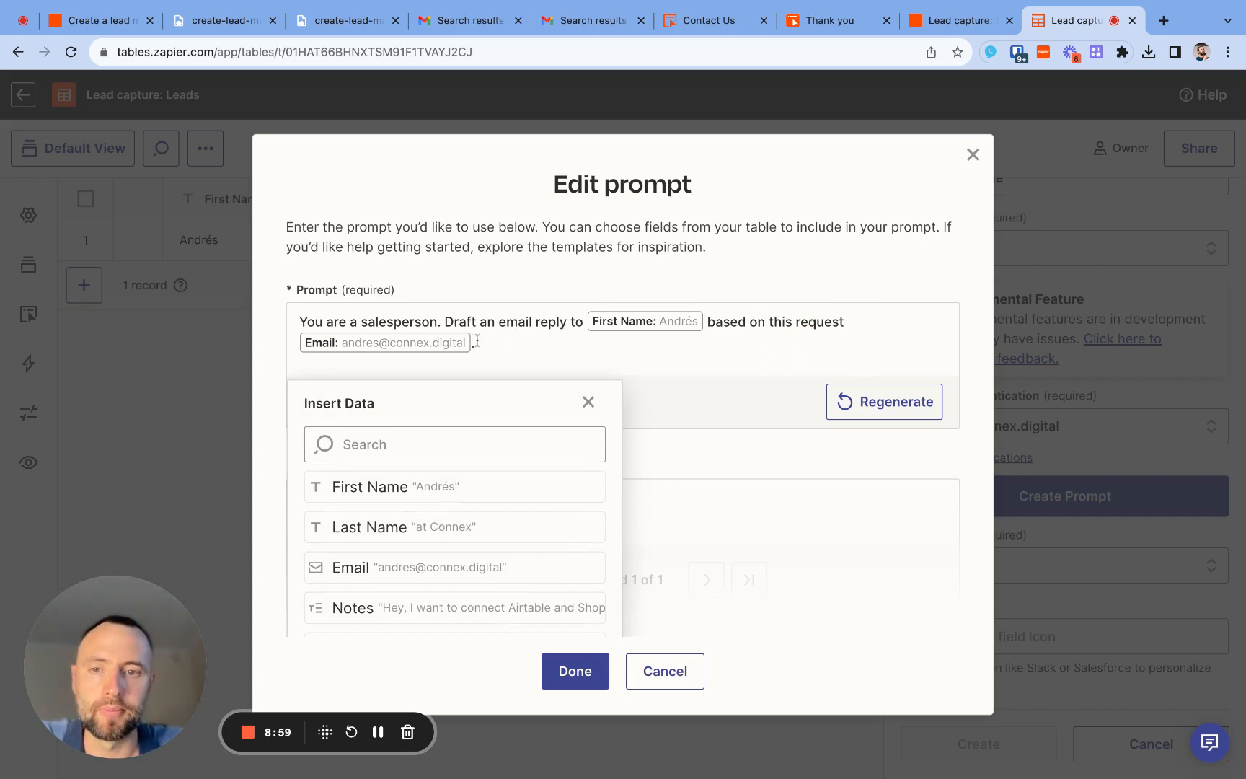
key("BackSpace")
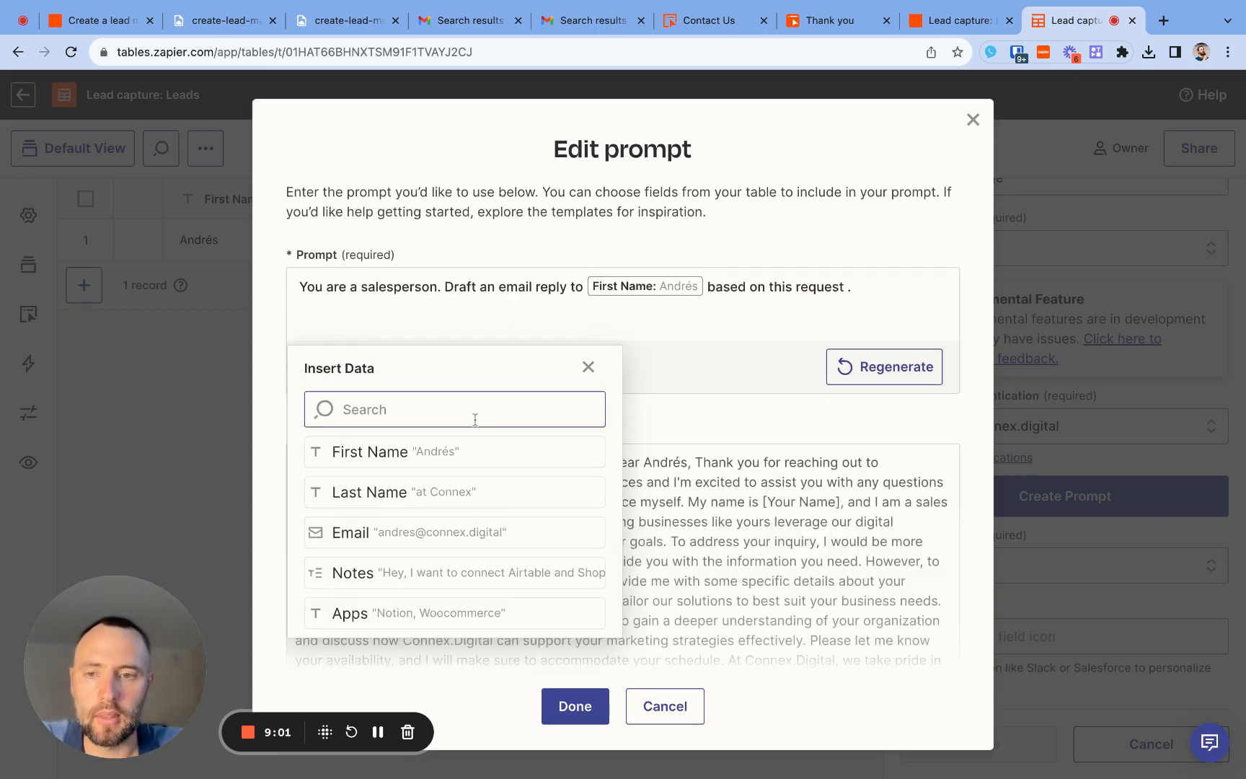
left_click(465, 575)
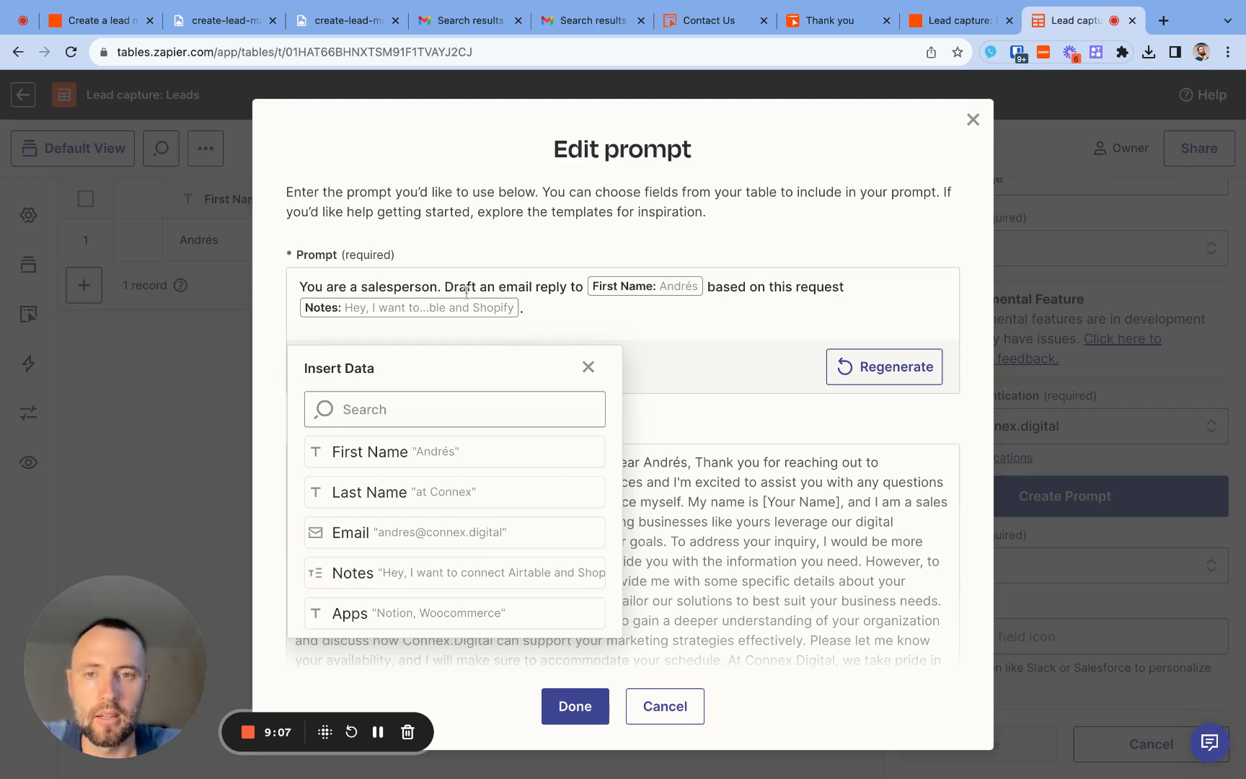
- In the prompt, replace "based" after the First Name field with "who is looking to integrate" followed by the Apps field
double_click(734, 286)
type("wgc")
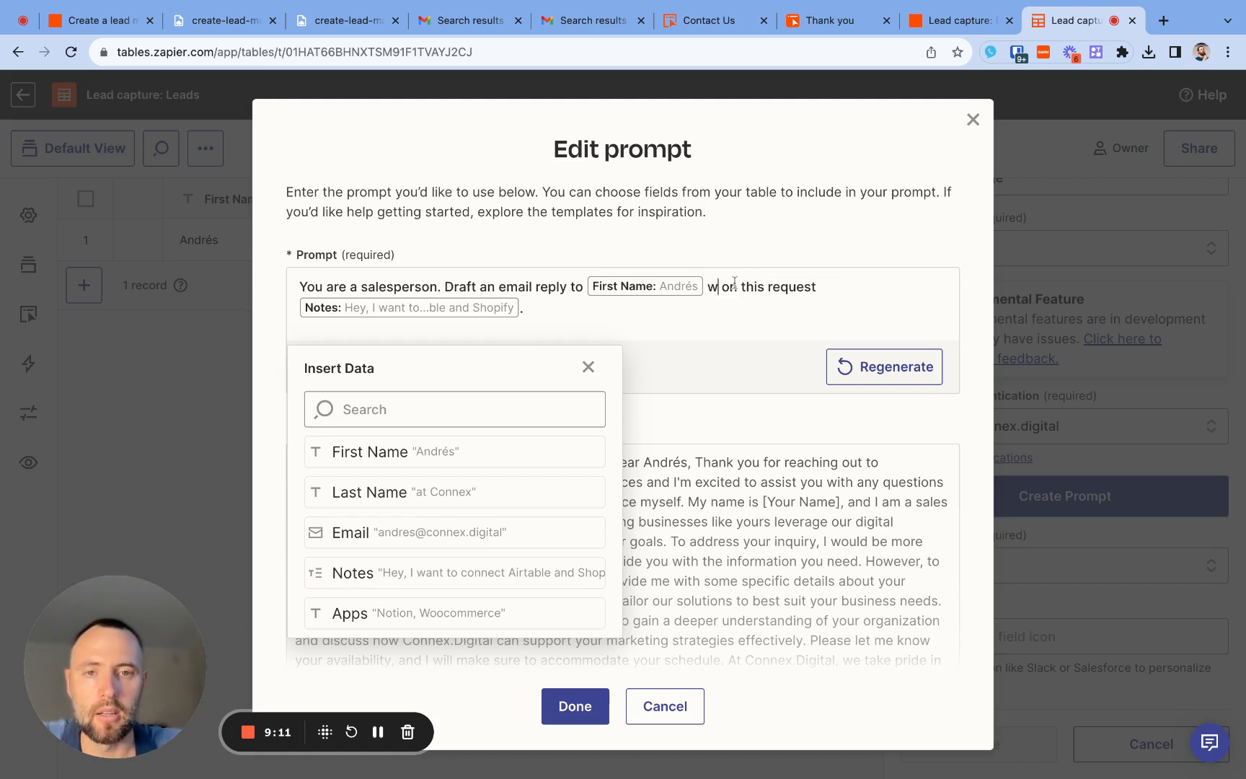
key("BackSpace")
type("ho i")
key("BackSpace")
key("BackSpace")
key("BackSpace")
key("BackSpace")
key("BackSpace")
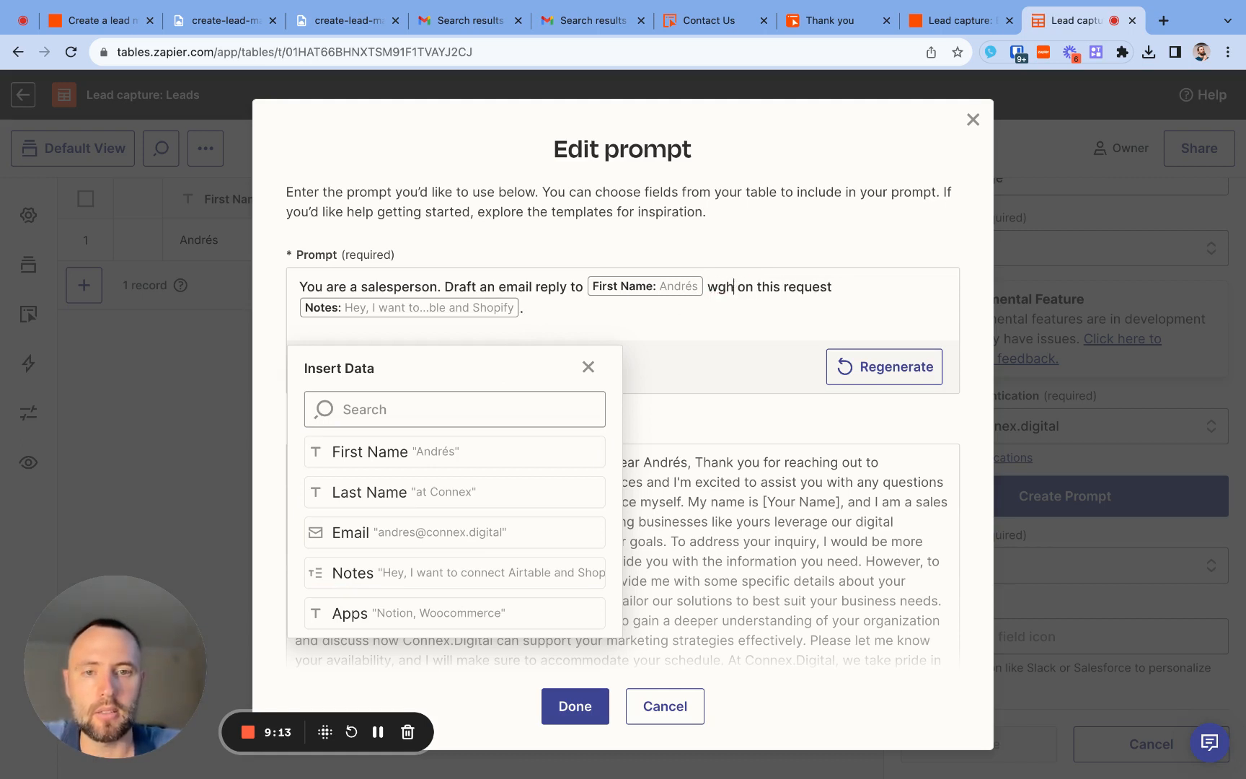
type("ho is looki")
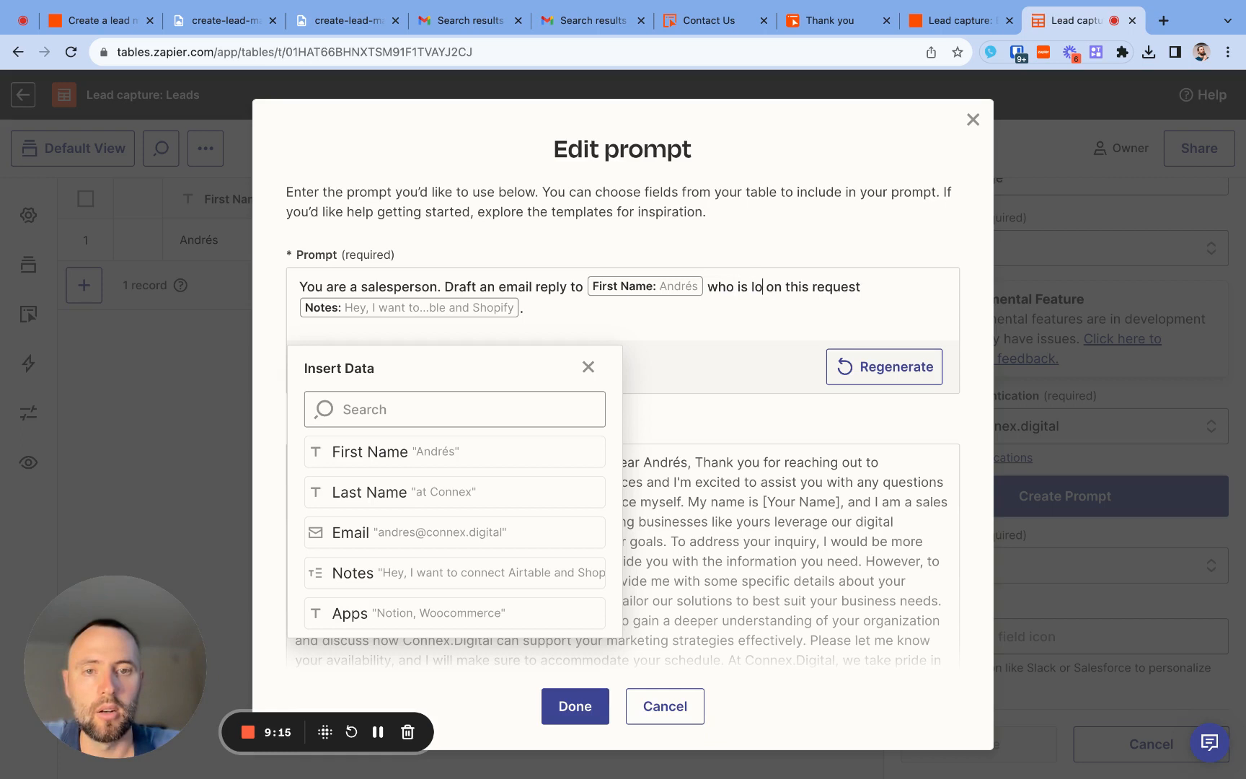
type("ng to integrate")
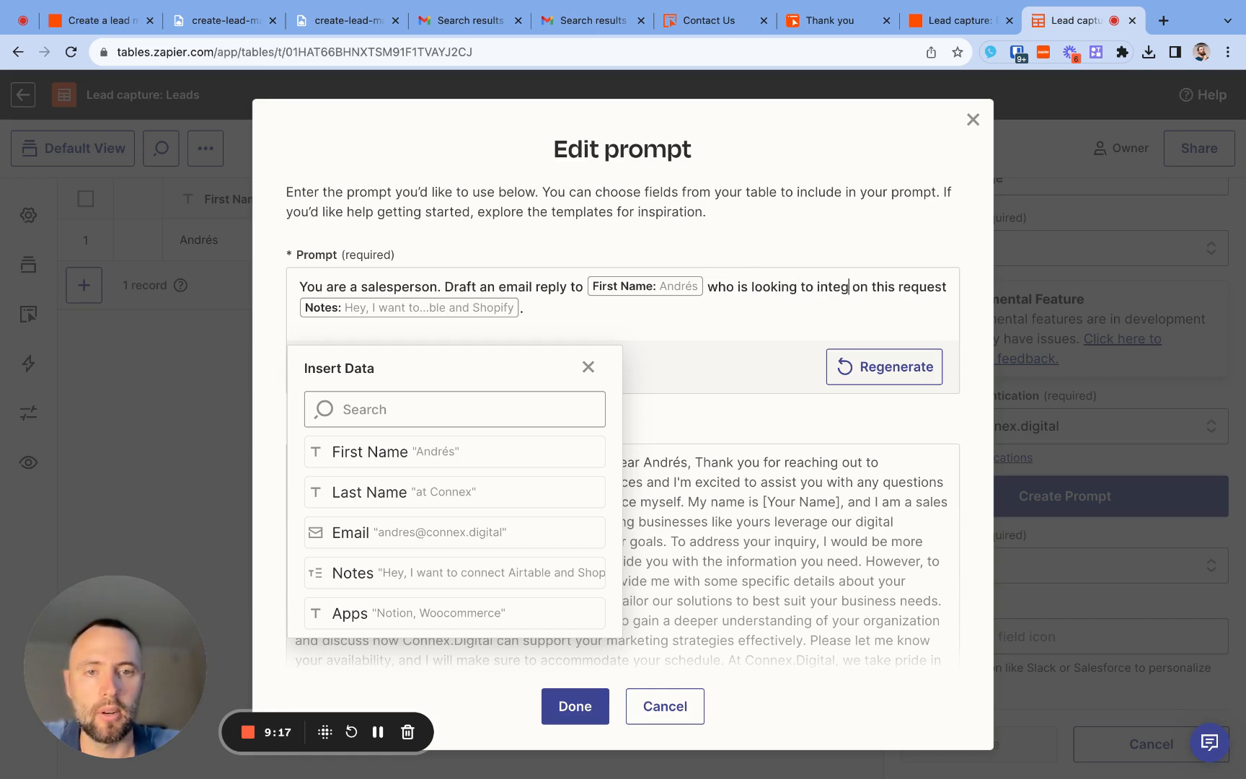
left_click(473, 615)
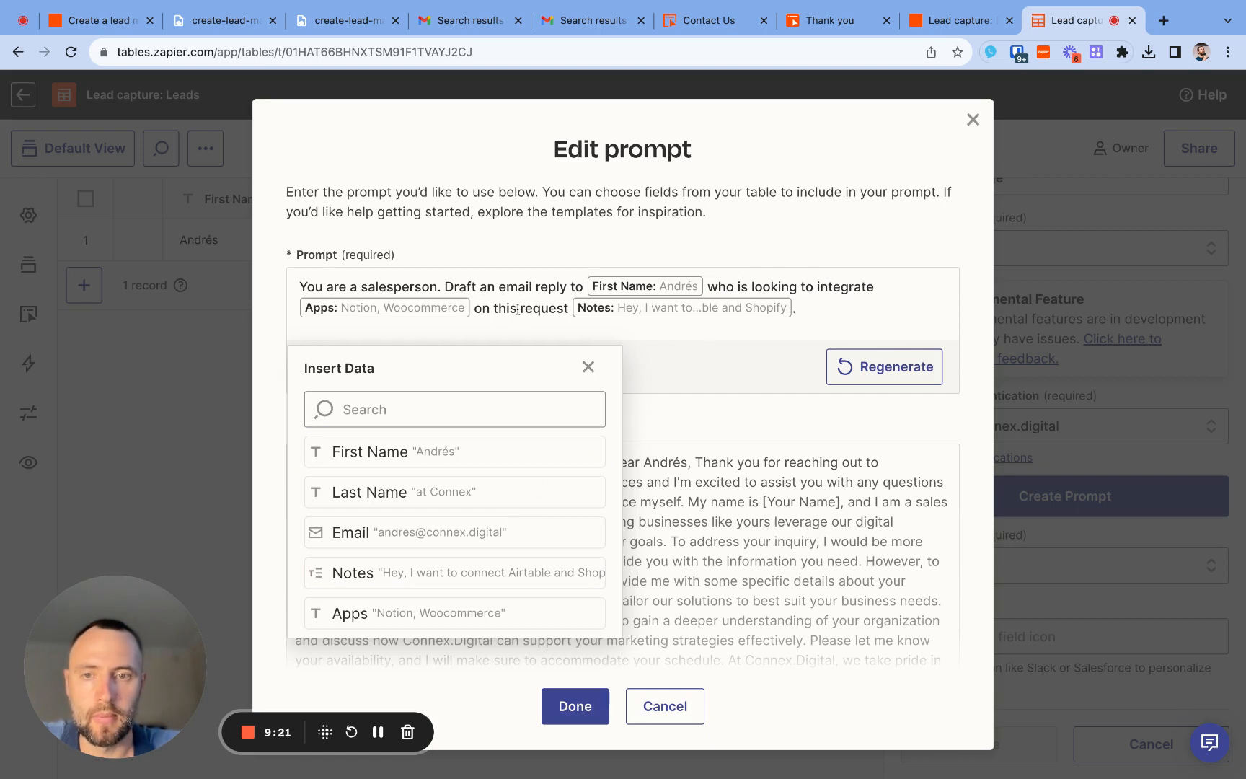
- Replace "on this request" before the Notes field with a new sentence starting "Include these notes if present:"
type(". ")
type("Include thes")
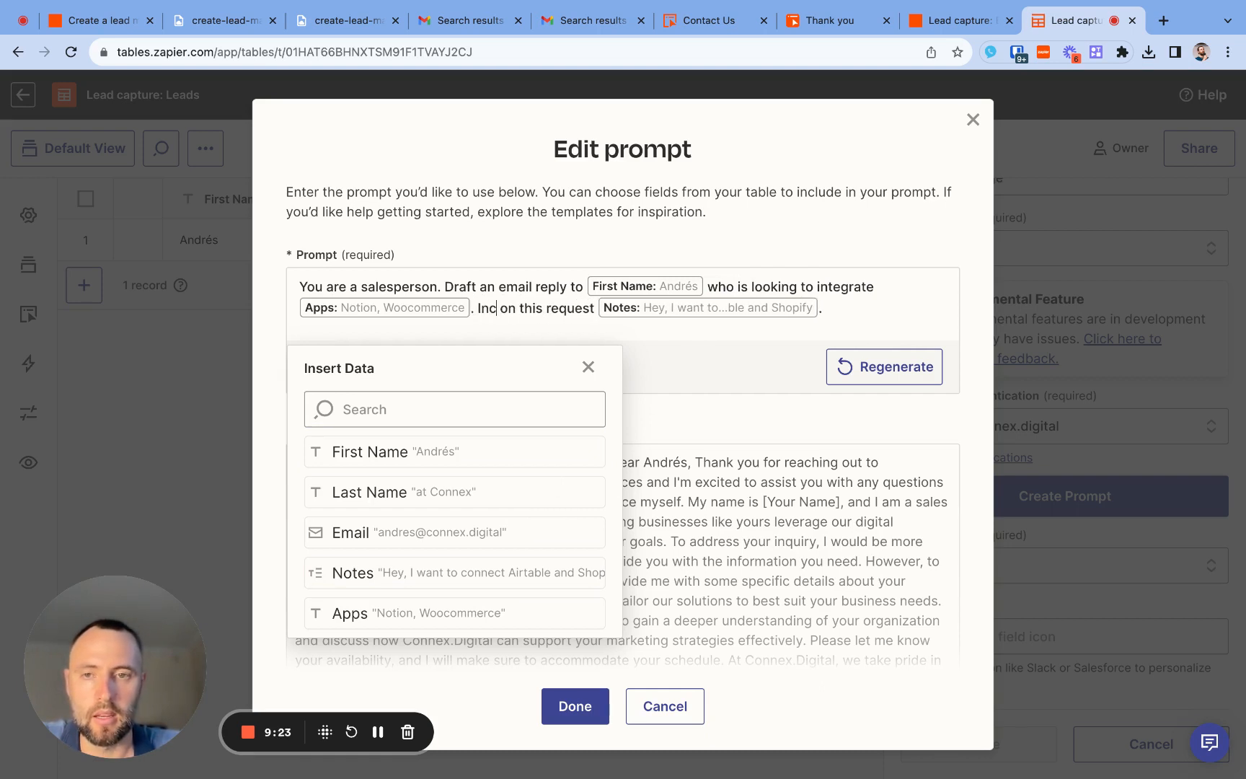
type("e notes if ")
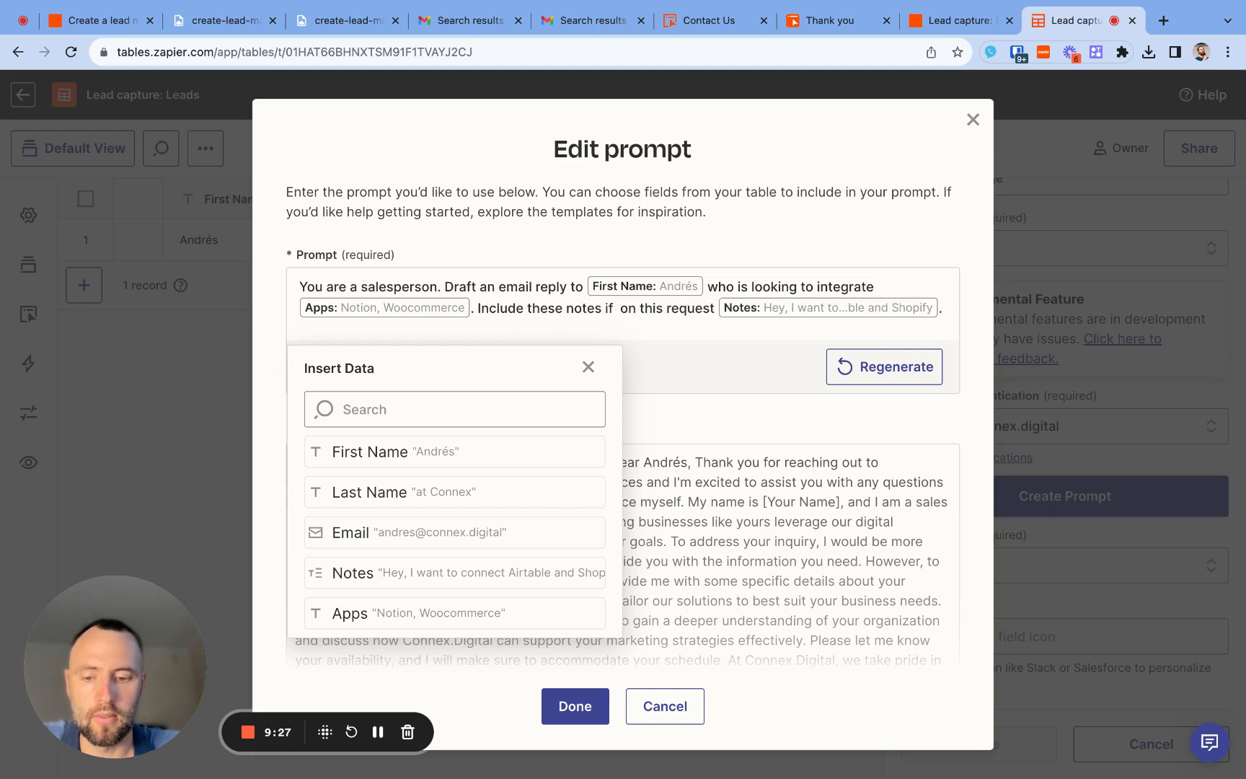
type("present")
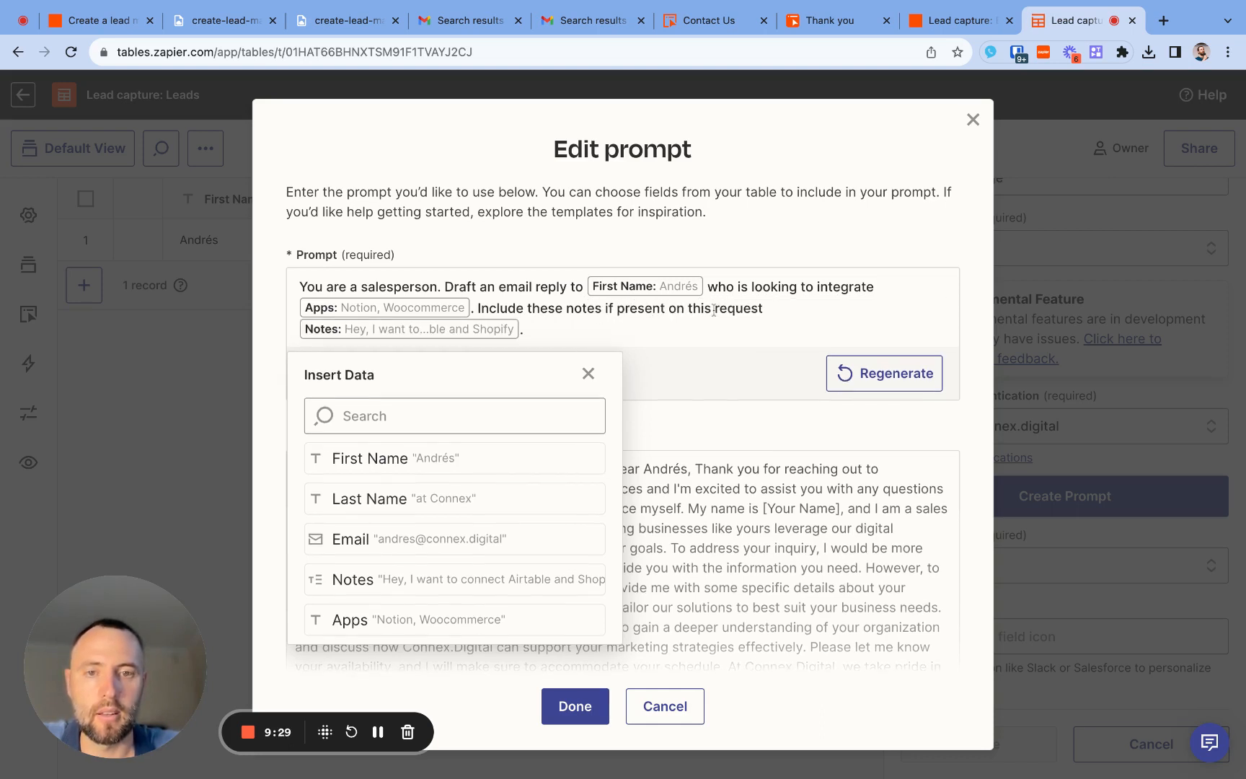
double_click(734, 309)
key("alt+shift+Left")
key("alt+shift+Left")
key("BackSpace")
key("BackSpace")
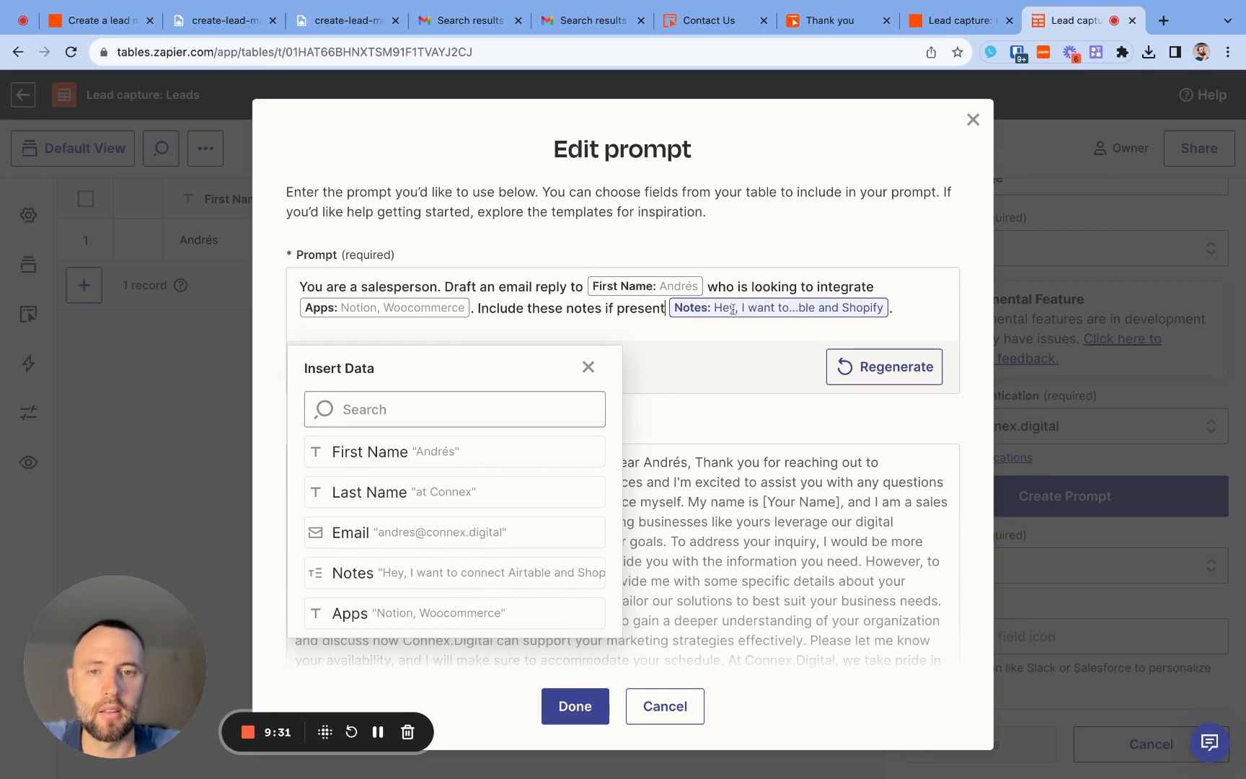
type(":")
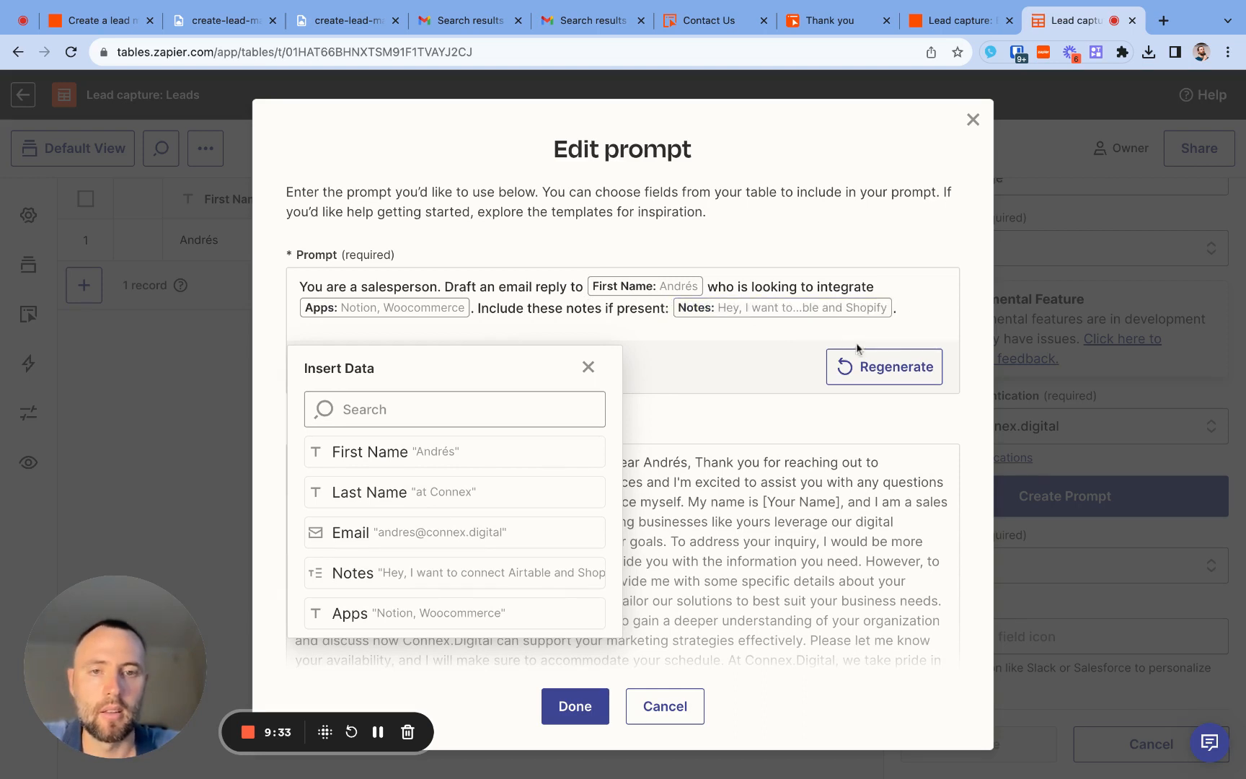
- Regenerate the preview from the edited prompt and read through the whole generated email
left_click(901, 386)
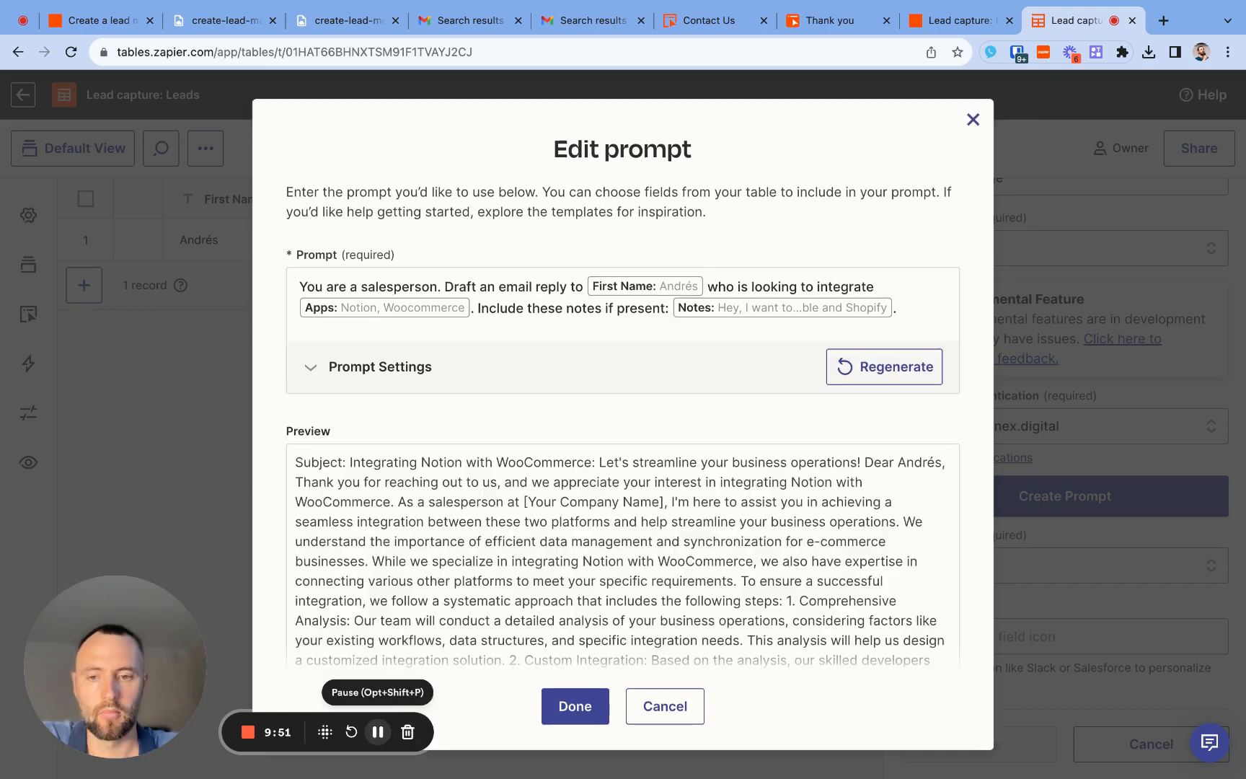
scroll(587, 564, "down", 10)
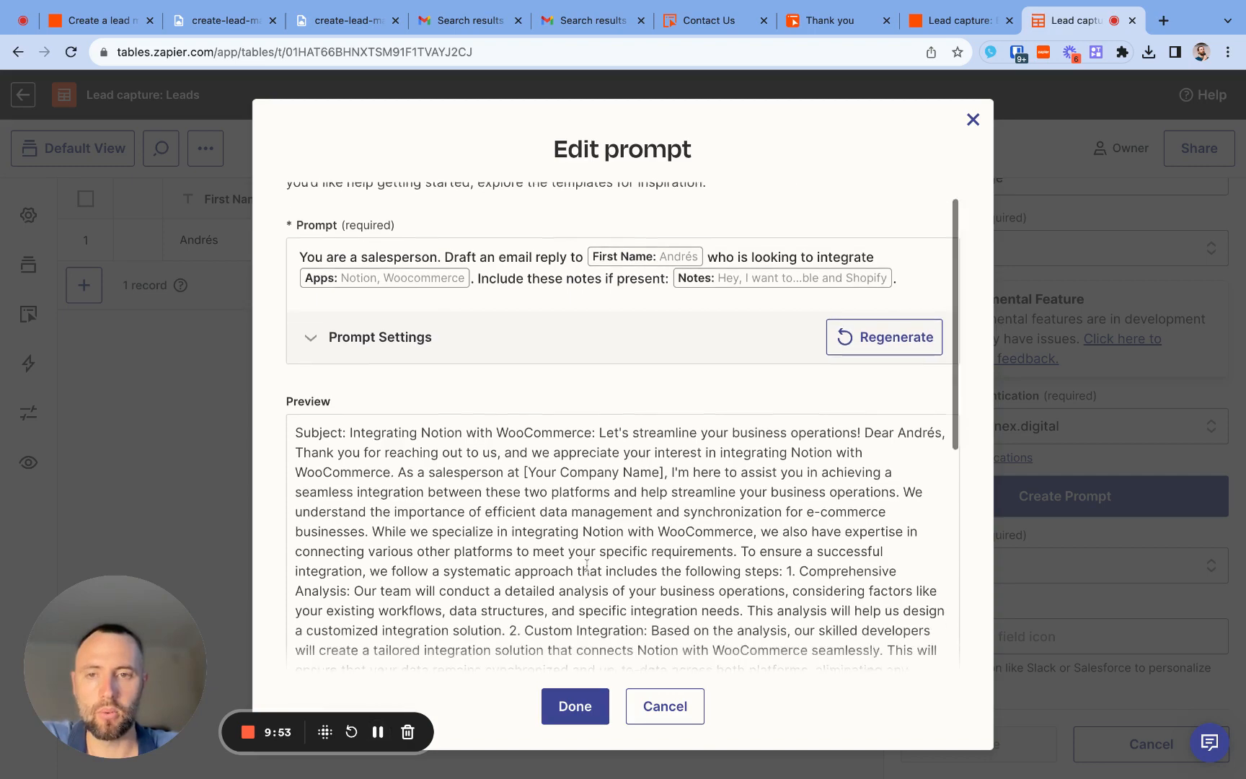
scroll(623, 422, "down", 4)
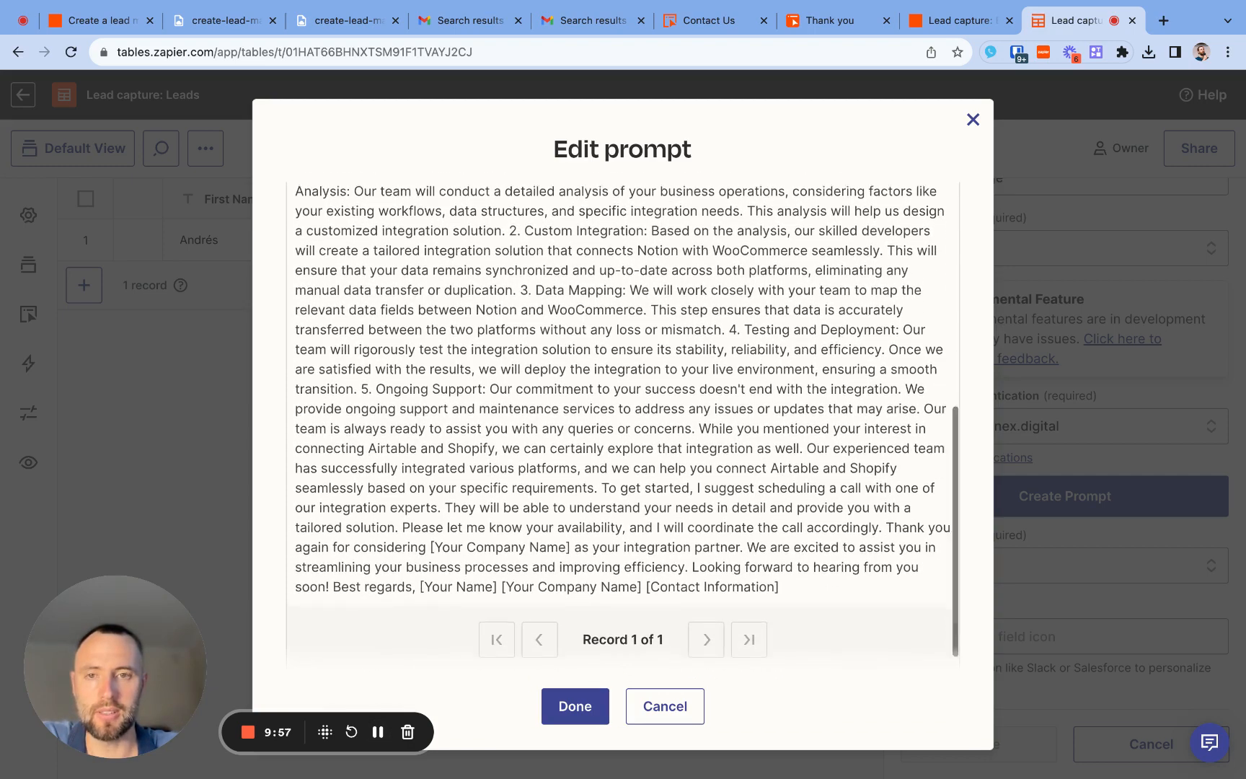
scroll(622, 422, "up", 15)
- Extend the prompt's opening sentence with the salesperson's first name and the description "a salesperson at Connex, an automation agency"
left_click(435, 285)
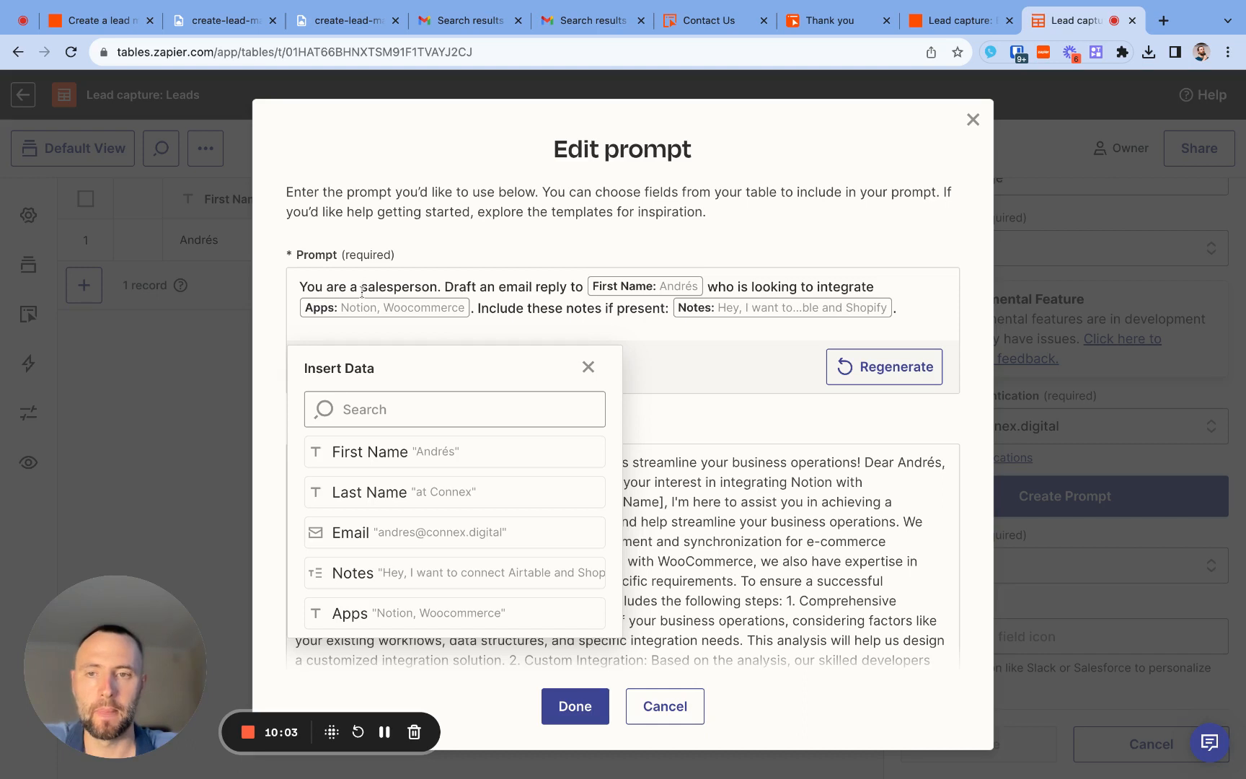
type("Marco, ")
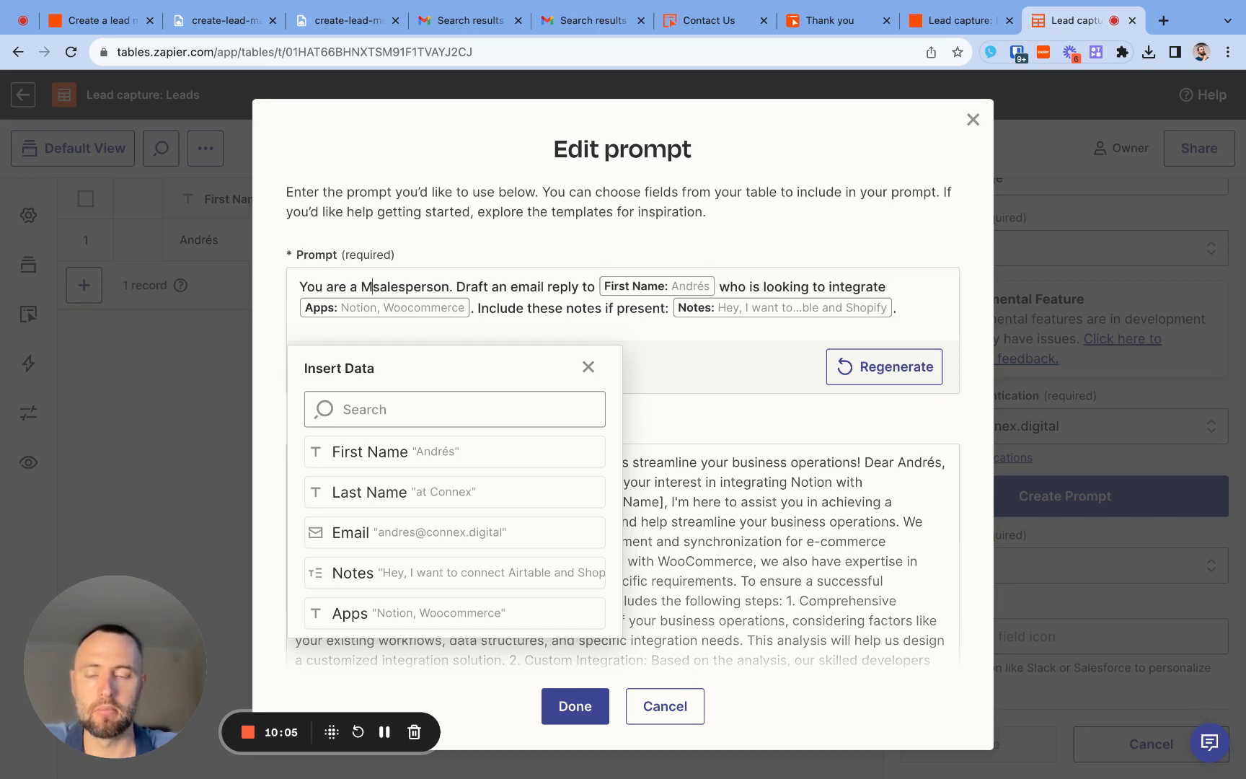
type("a salesperson")
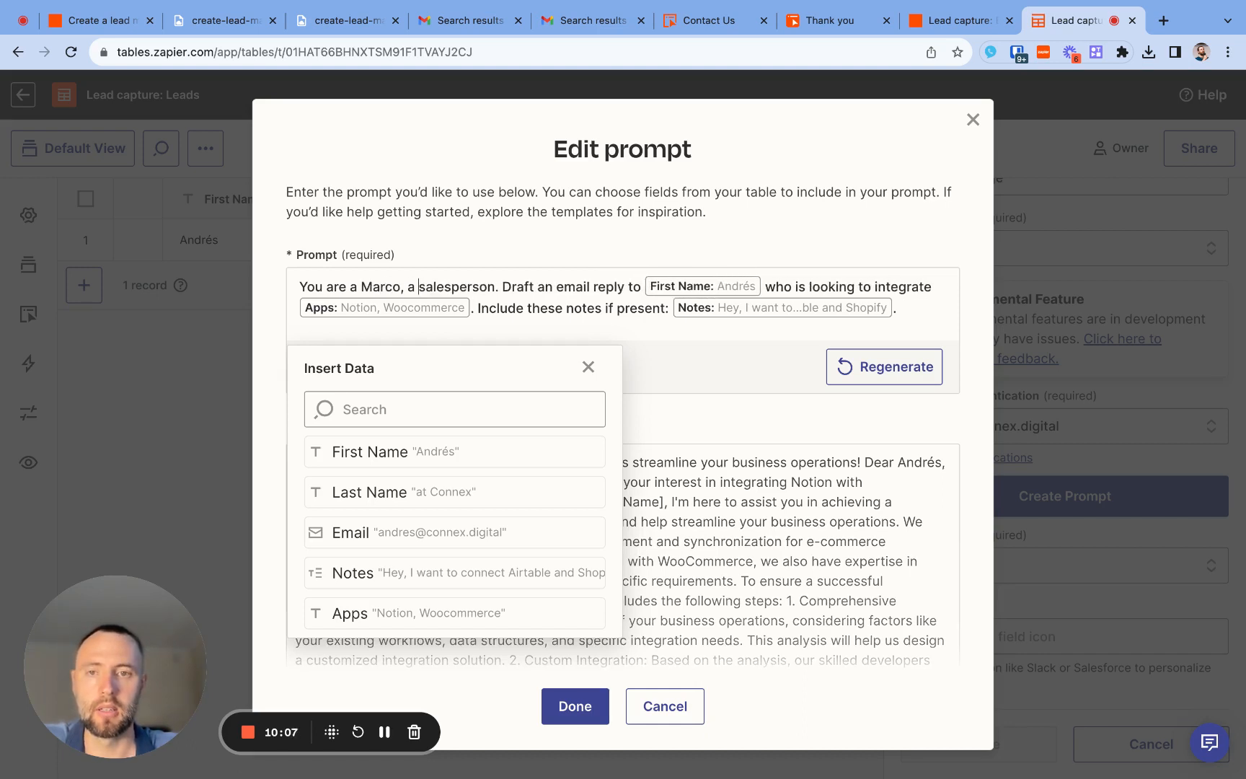
type(" at Connex")
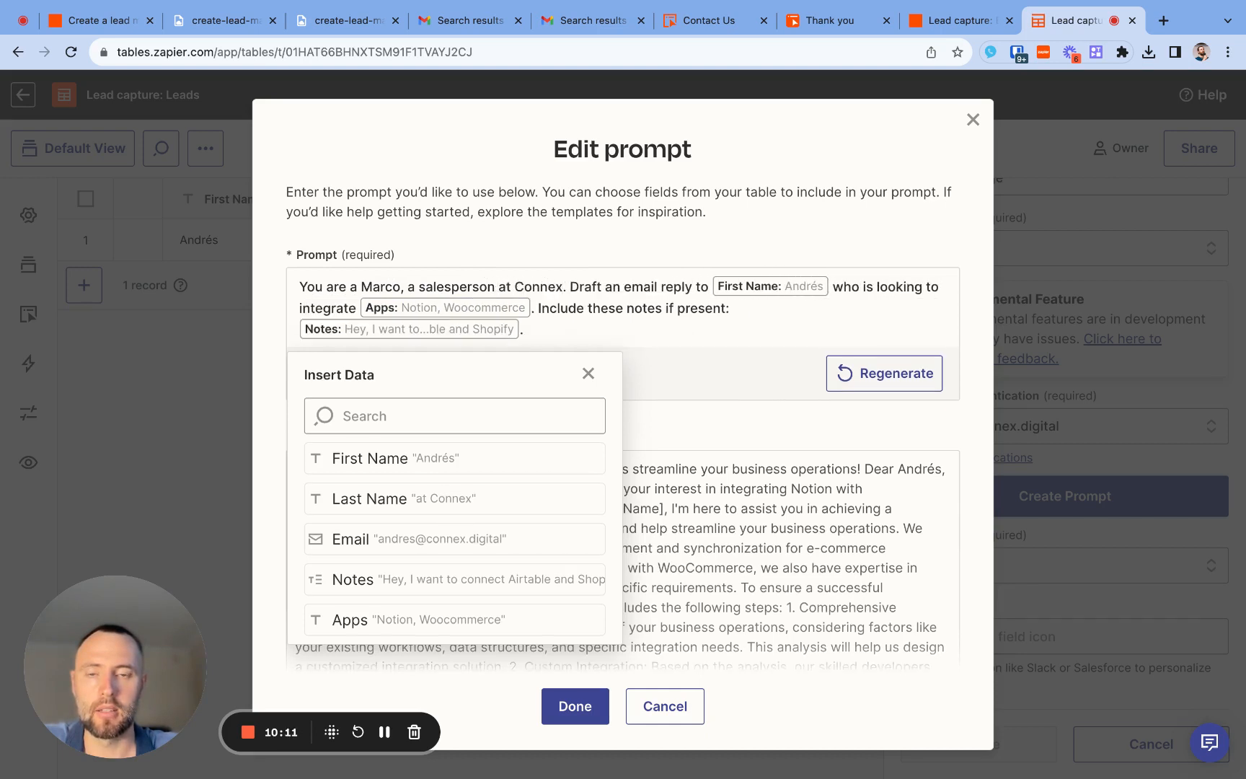
type(", a ")
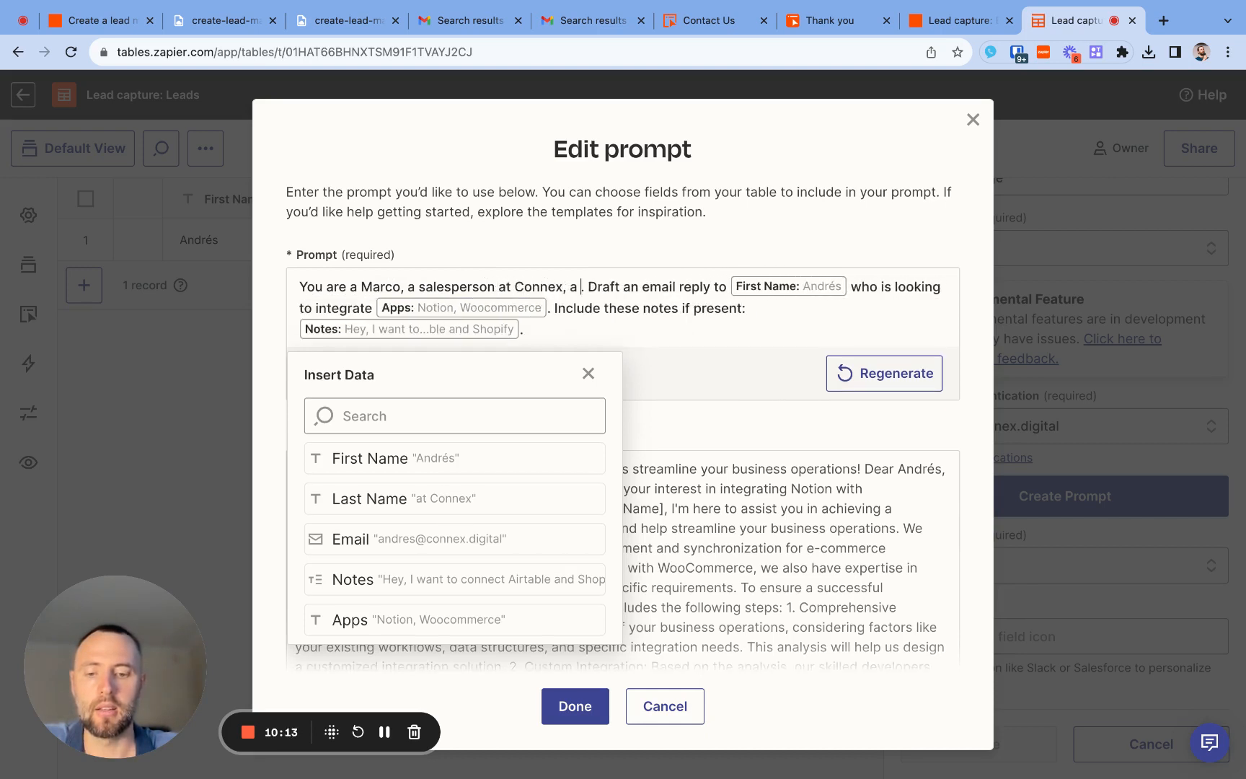
type("n automation")
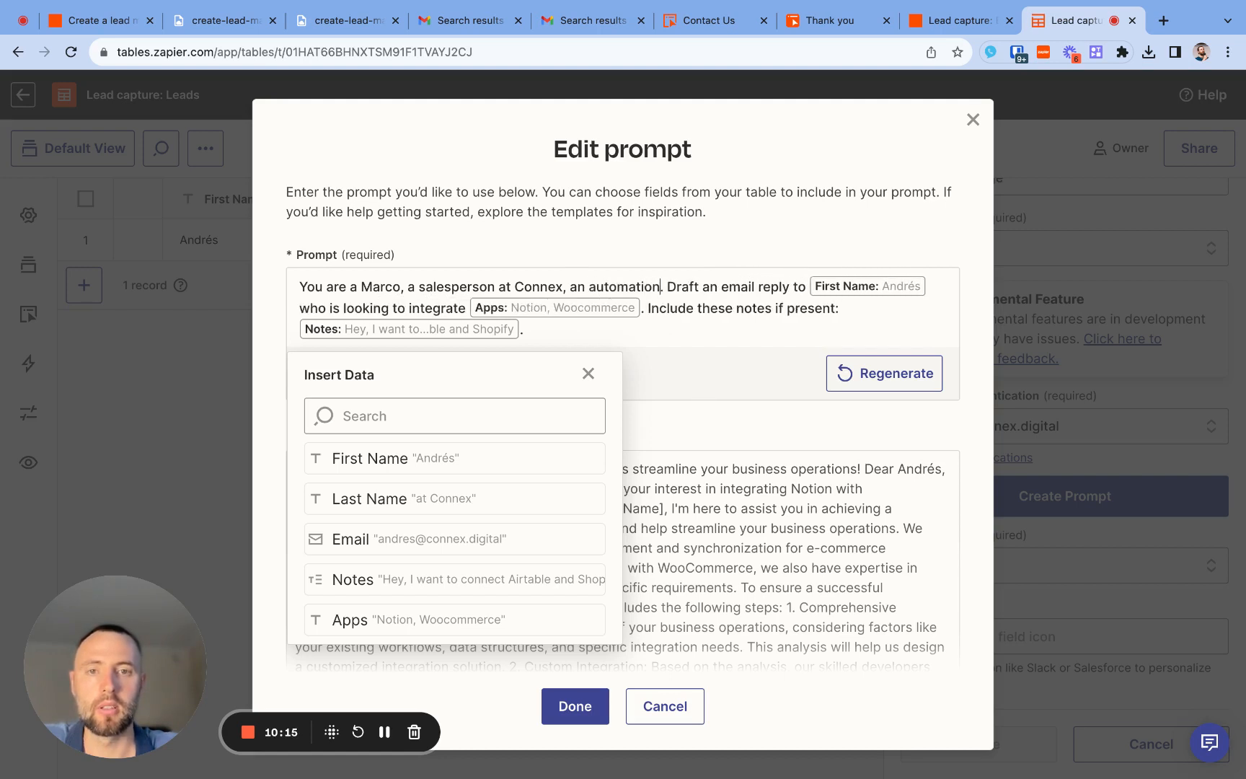
type(" agency")
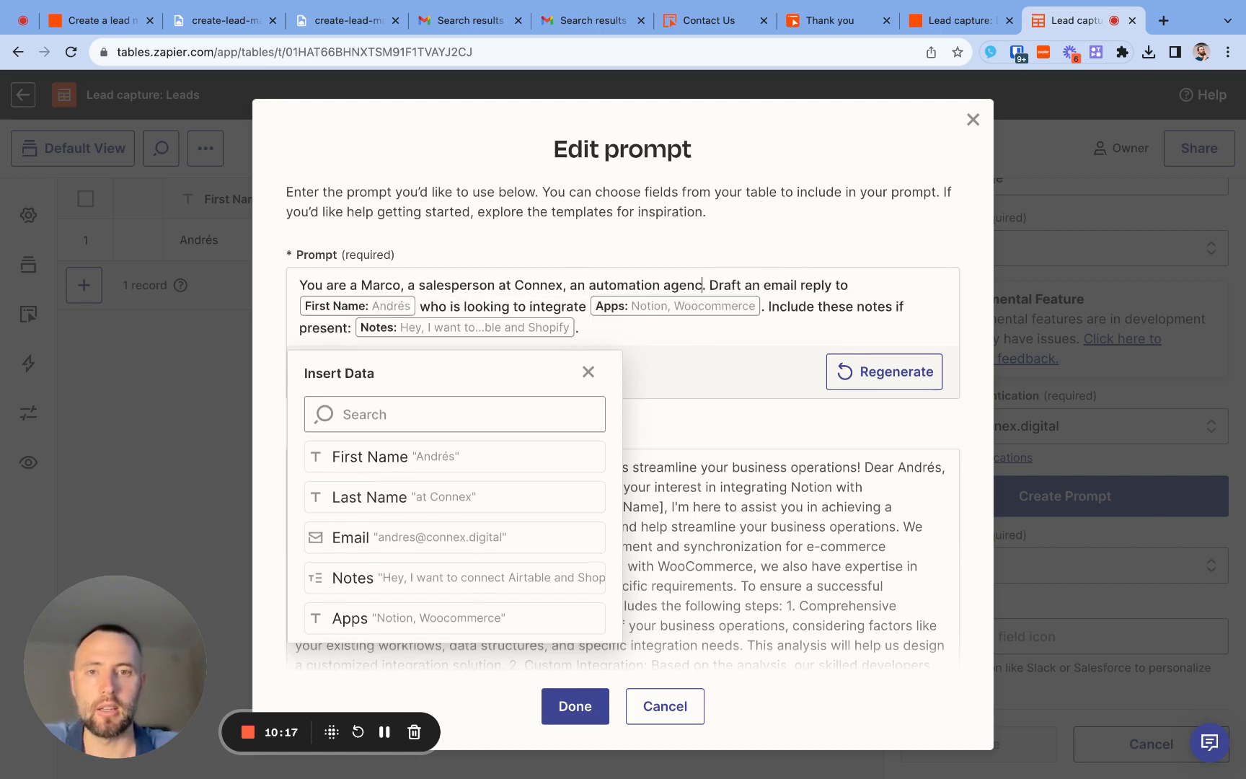
left_click(585, 284)
key("BackSpace")
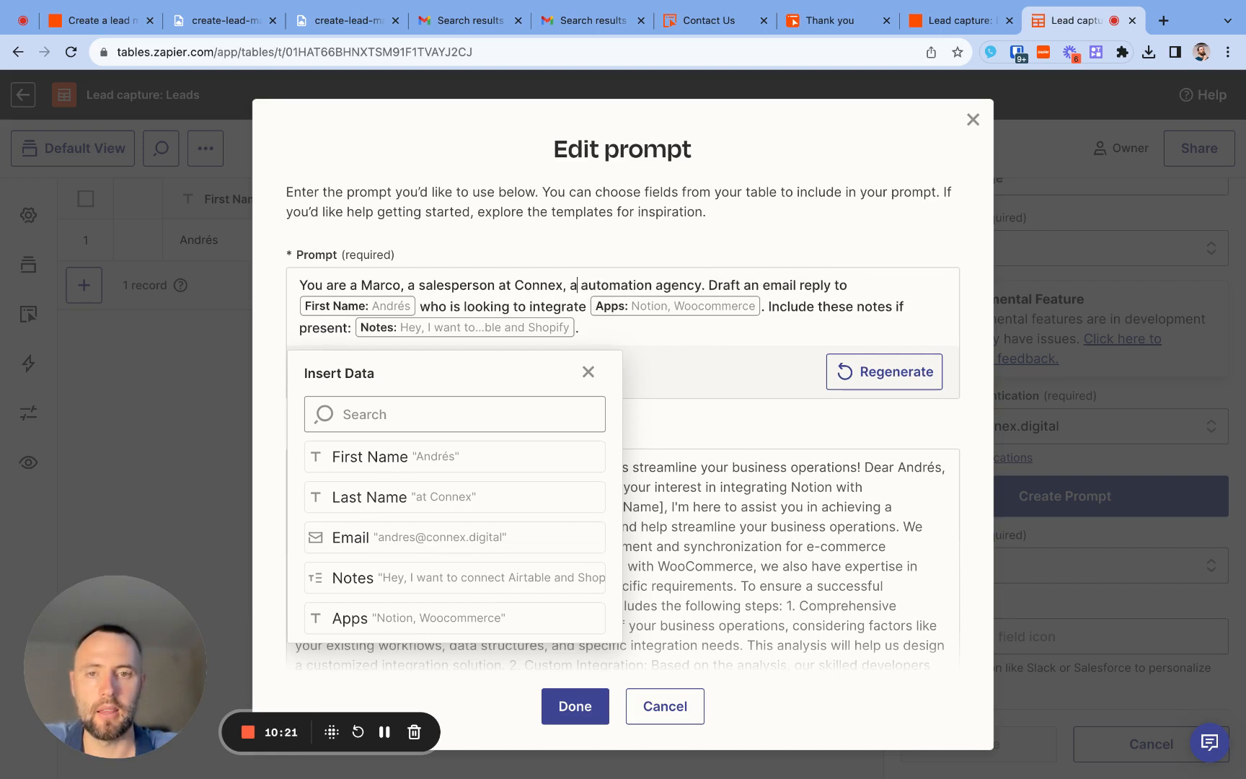
type("n")
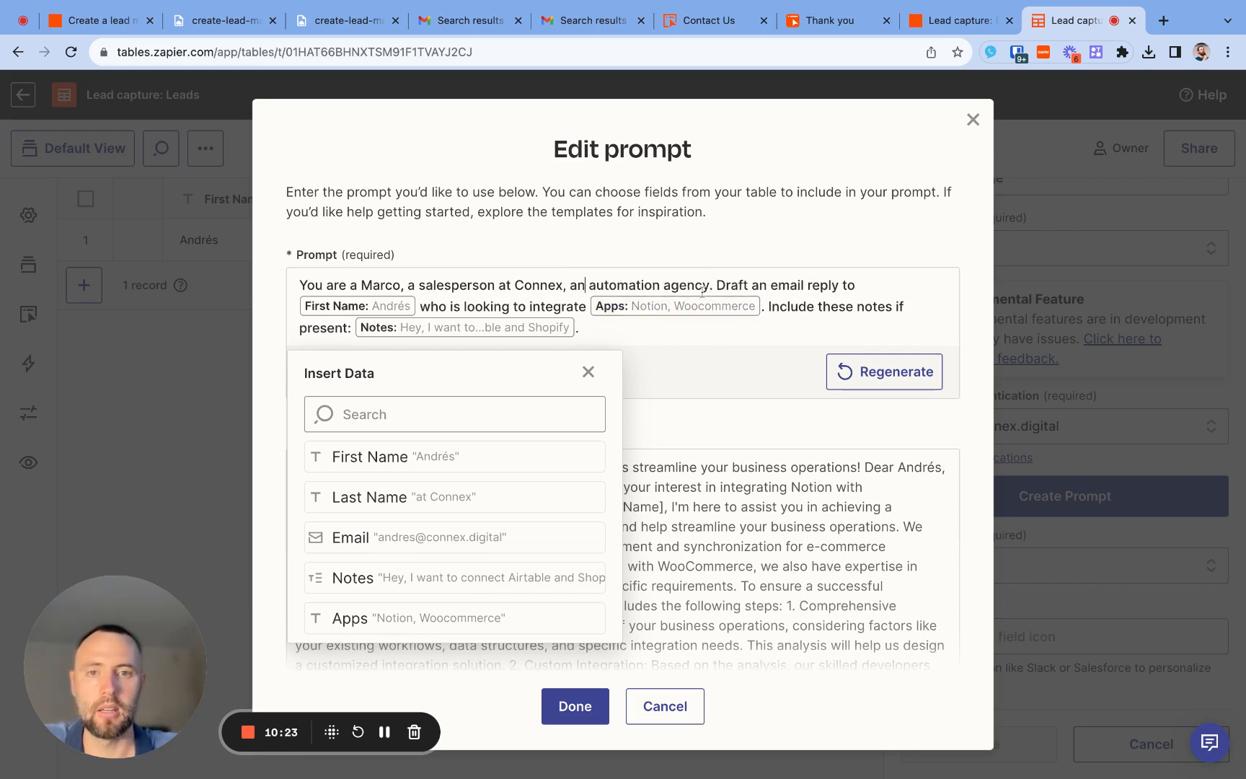
- Add "and certified Zapier experts" after "automation agency" in the prompt's opening sentence
left_click(706, 284)
type("and certf")
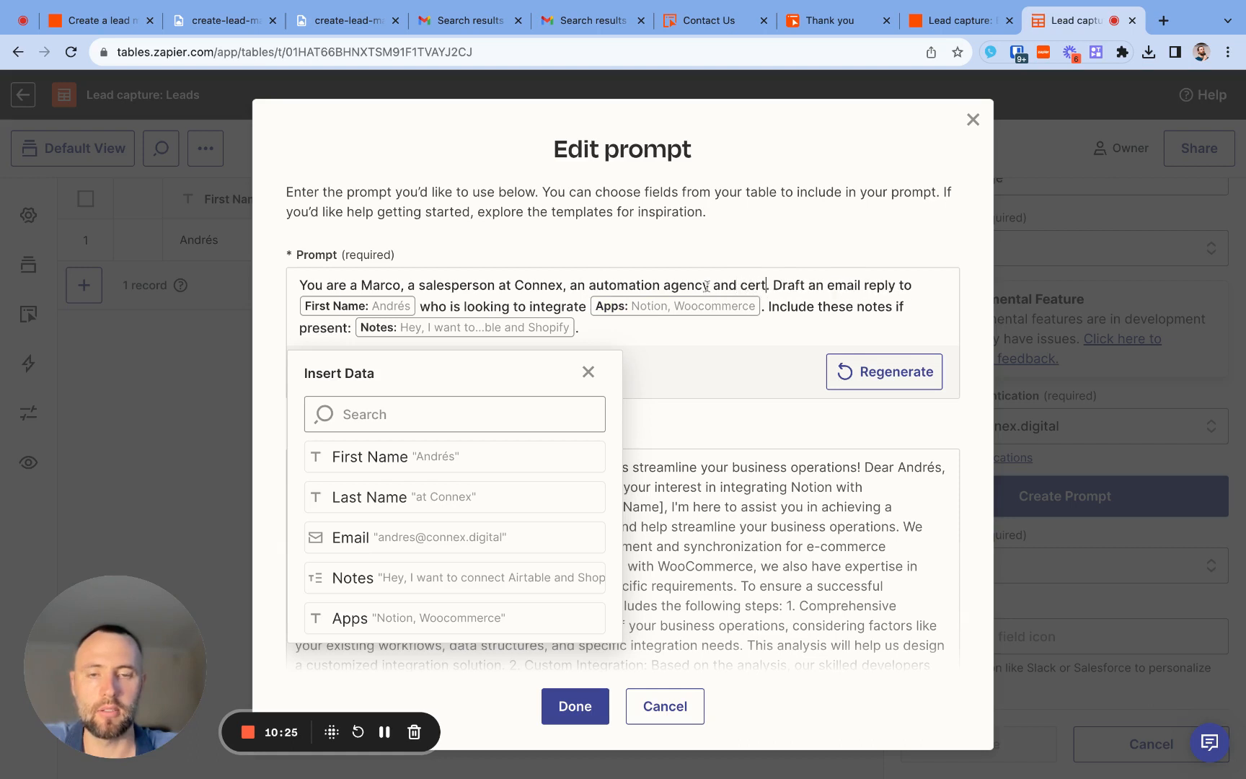
key("BackSpace")
type("ified")
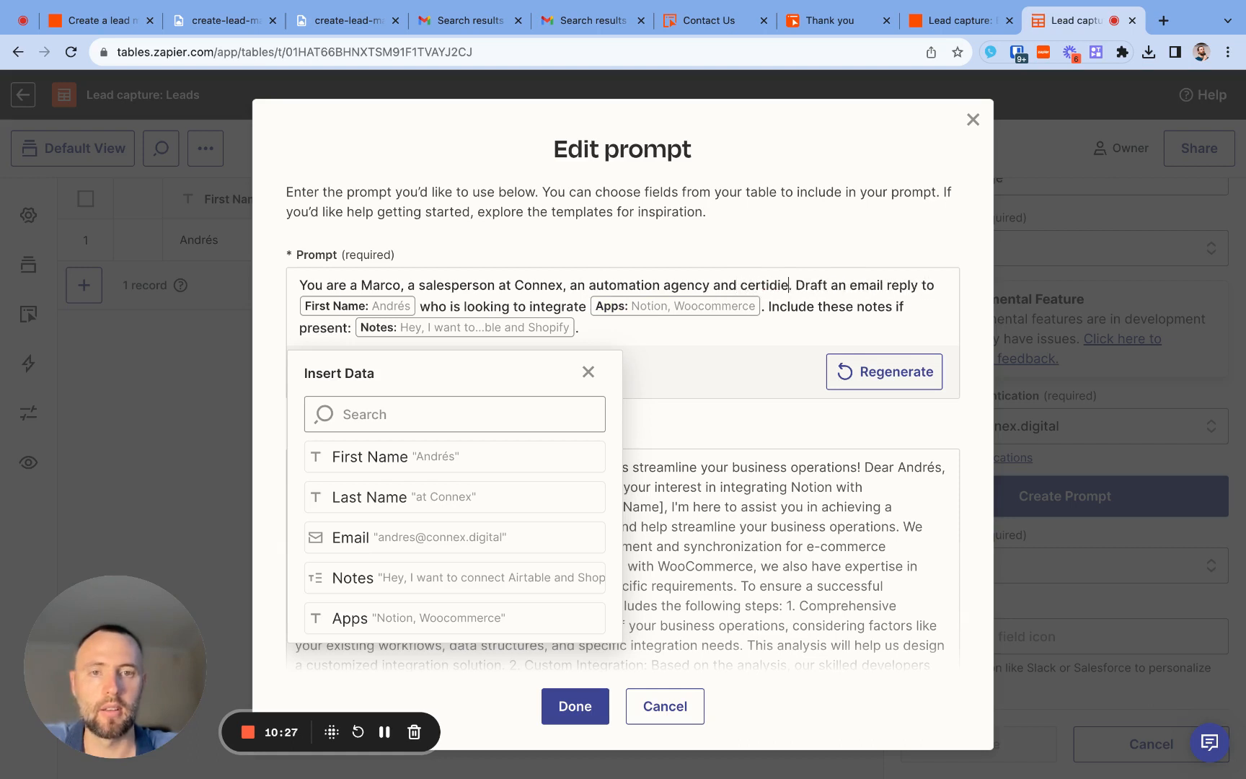
type(" Zapier")
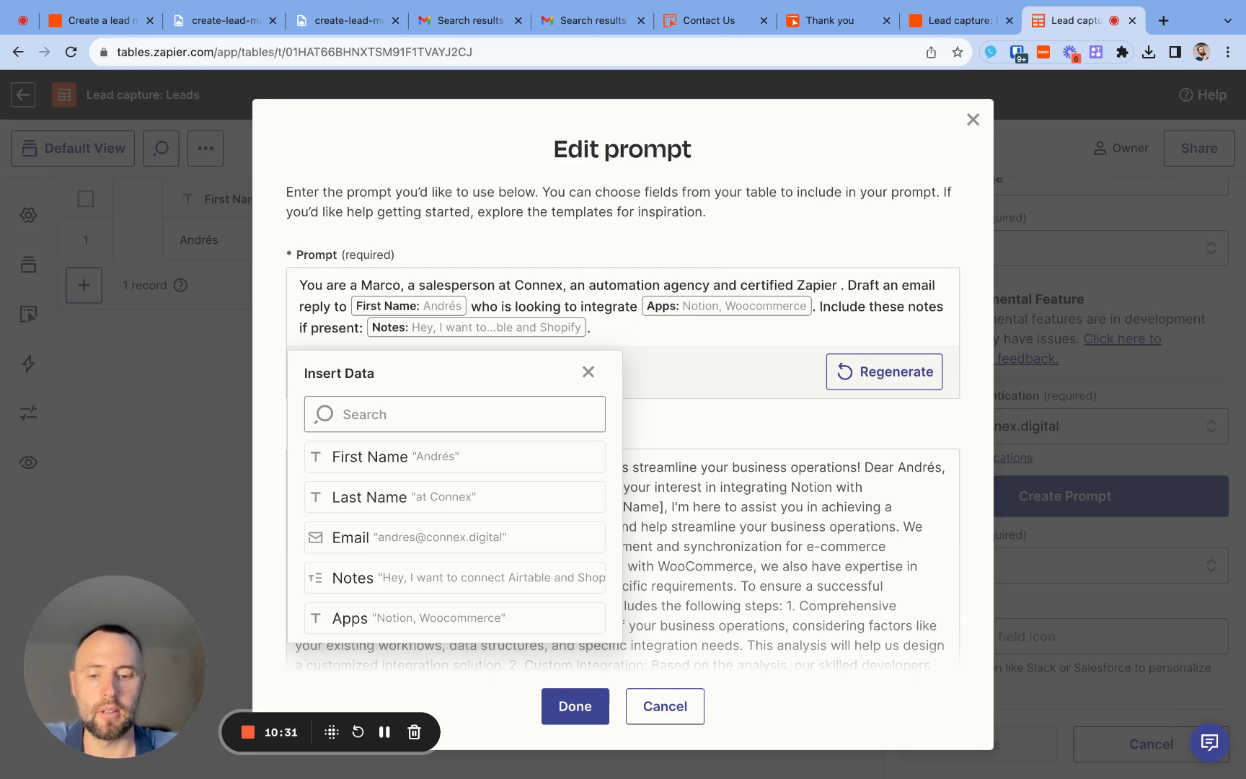
type(" experts")
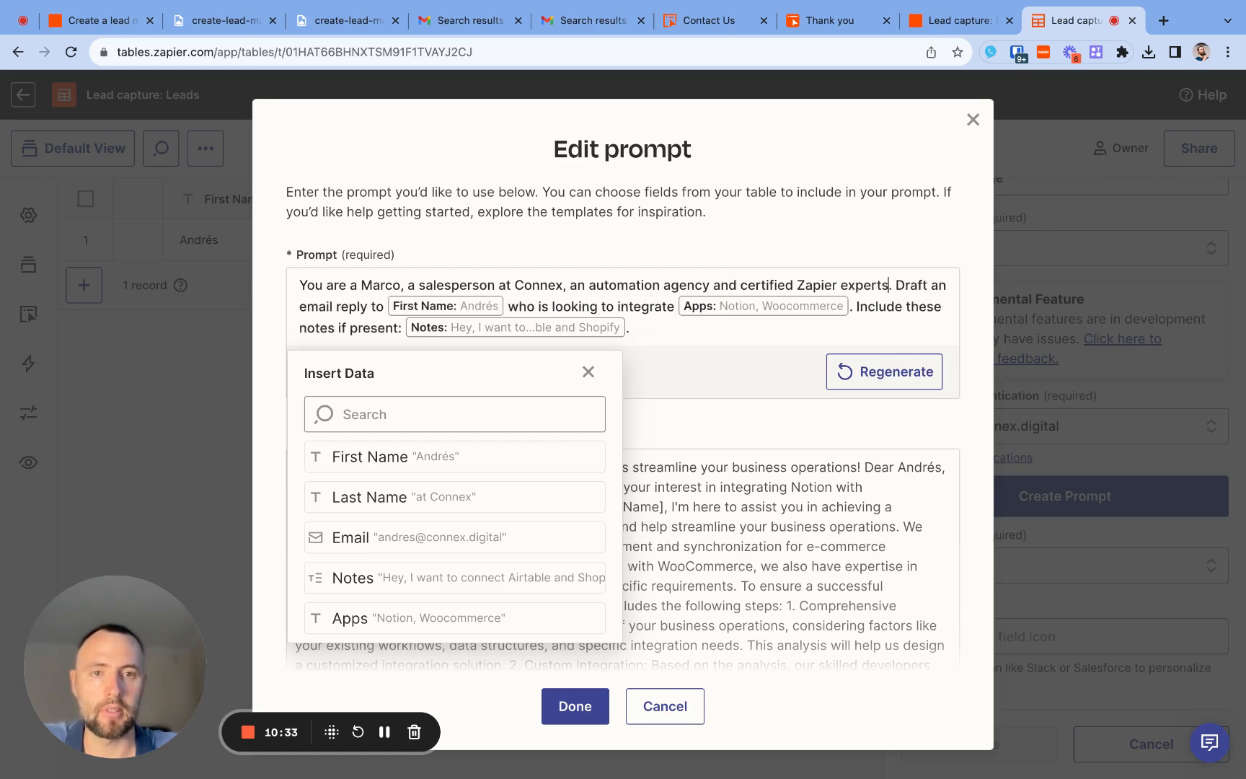
- Put the drafting instruction on a new line, asking for "a short email reply" and adding "request" after the First Name field
left_click(898, 285)
key("Return")
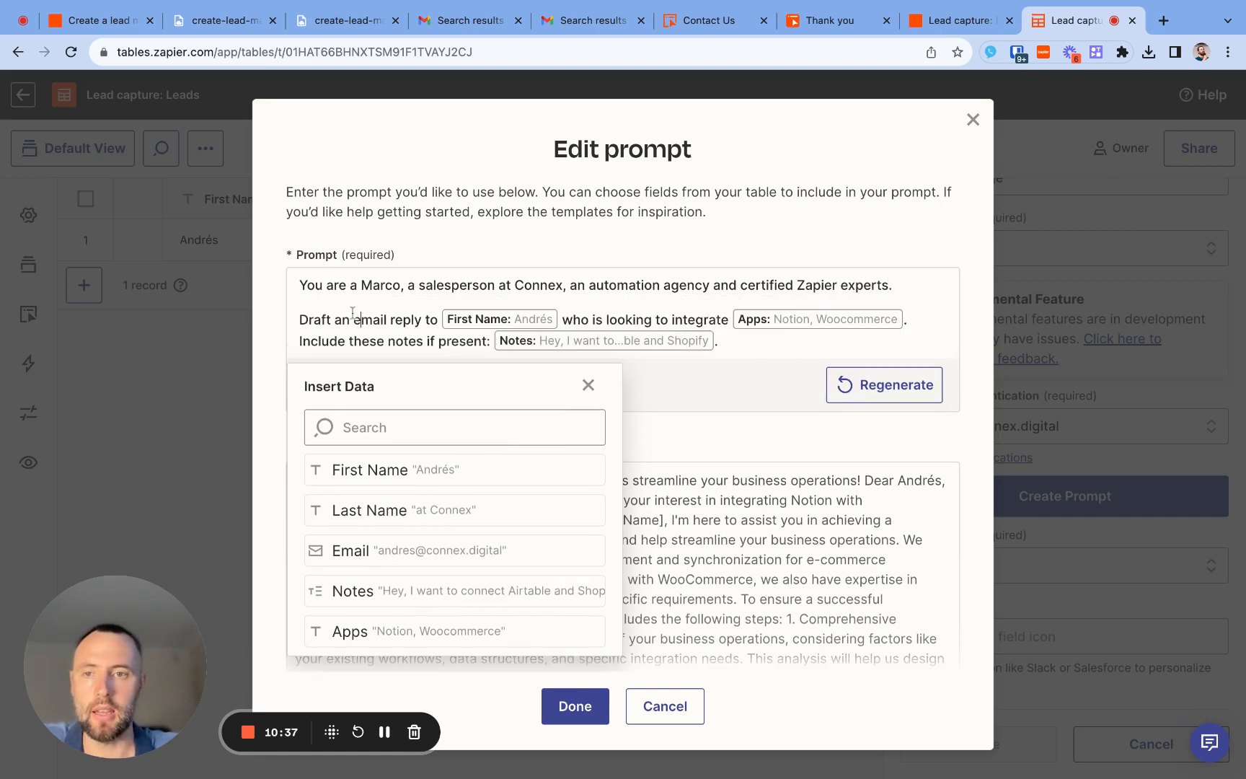
key("BackSpace")
type("short")
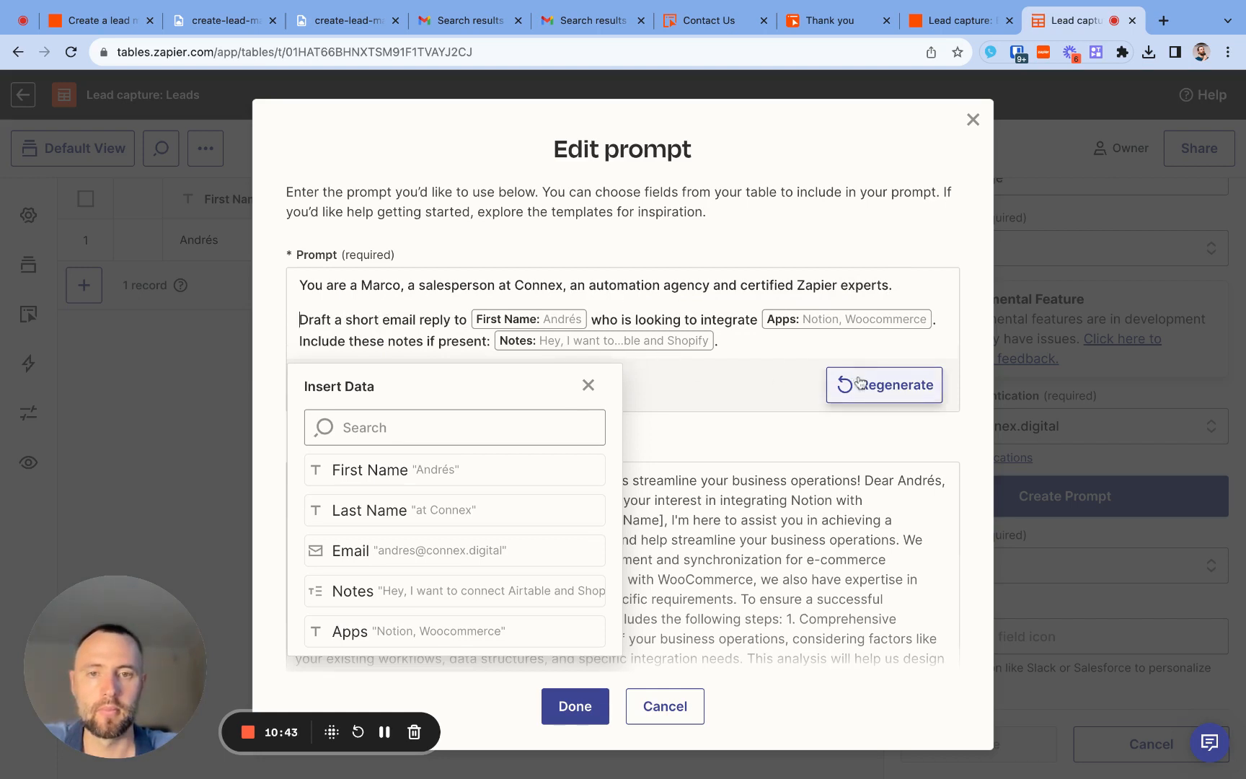
left_click(593, 314)
type("request")
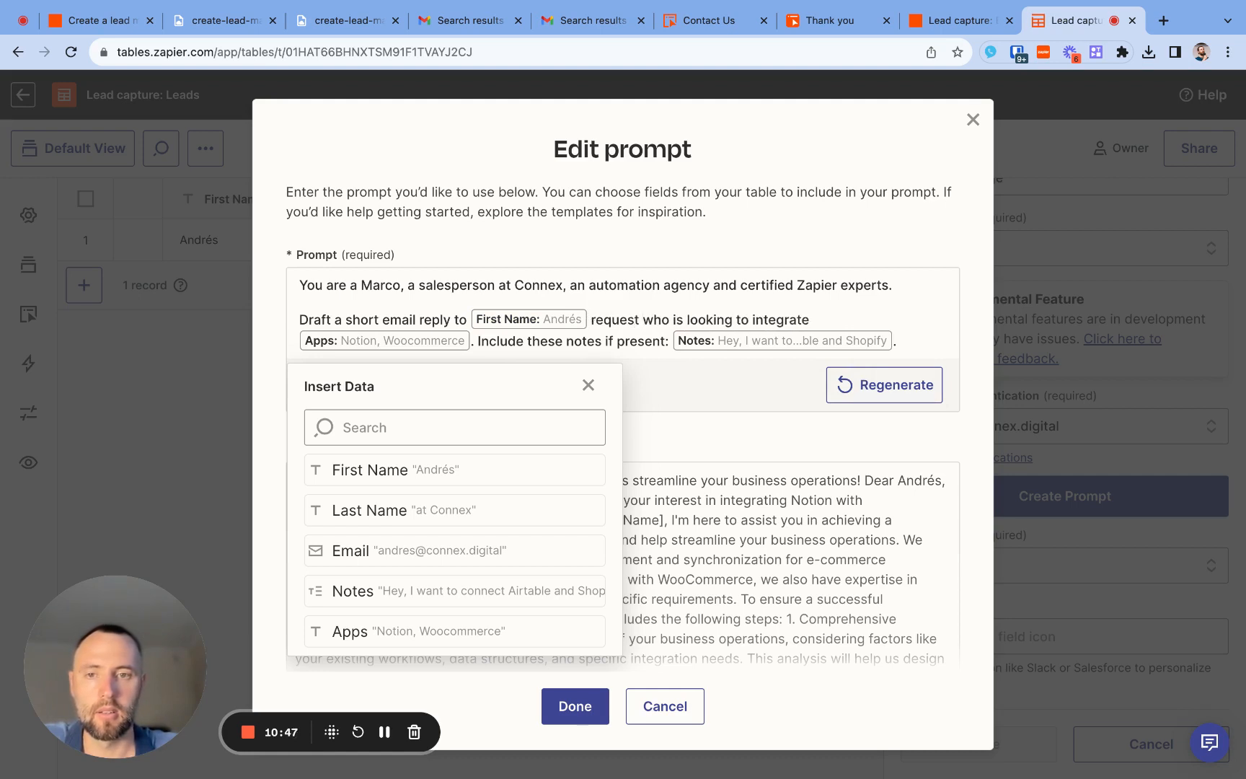
- Regenerate and review the preview email, and create the First Message AI field with the finished prompt
left_click(892, 398)
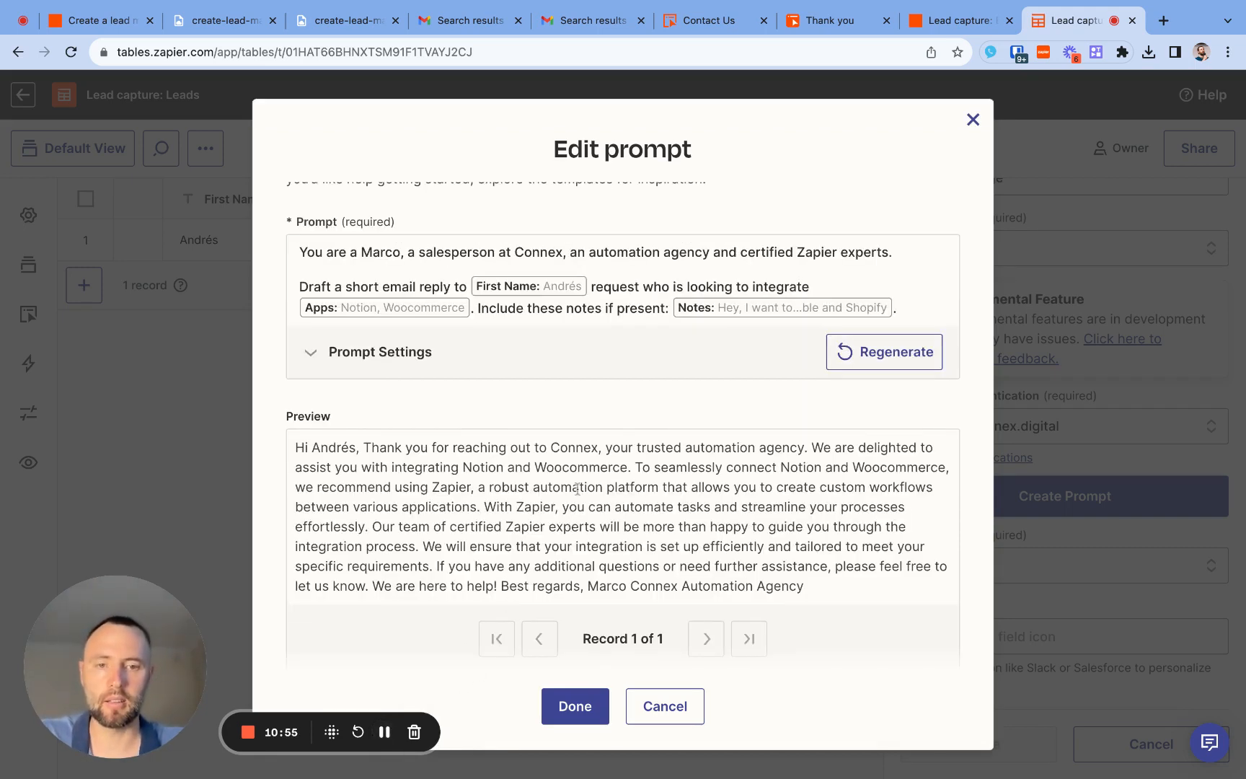
scroll(577, 489, "down", 1)
scroll(577, 489, "up", 2)
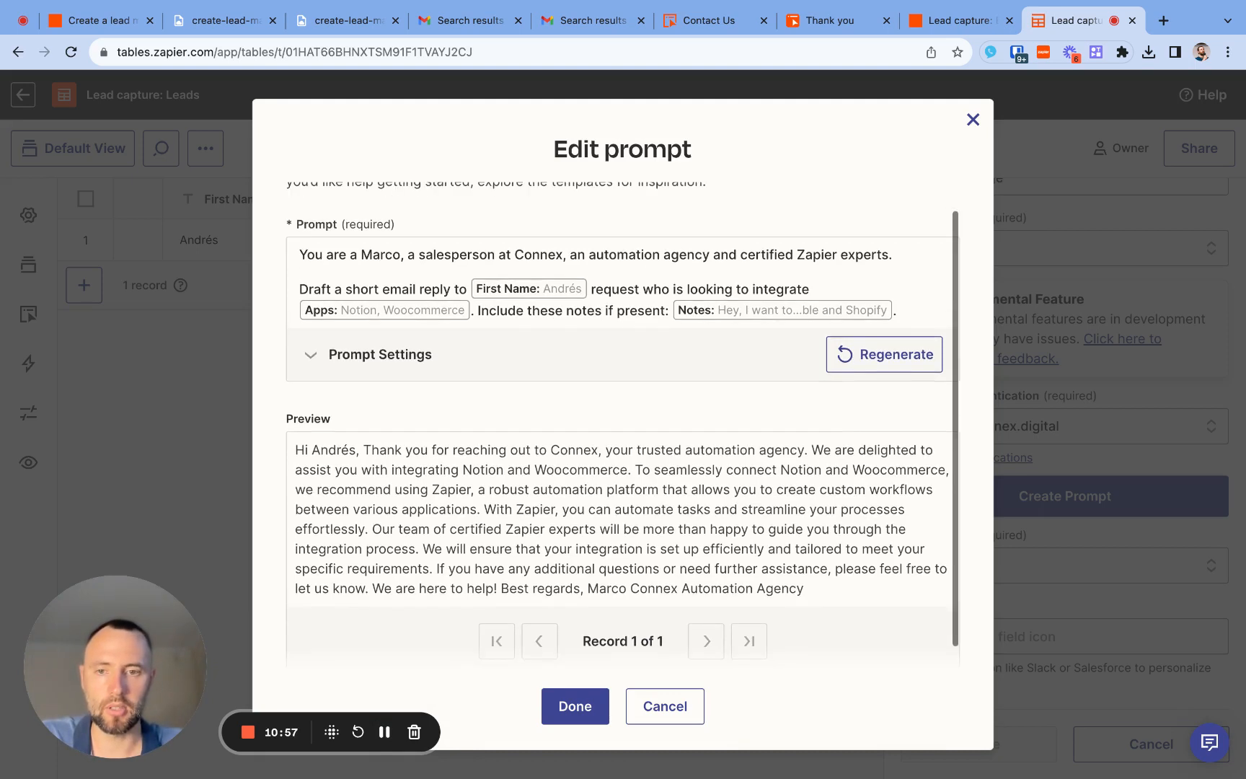
left_click(577, 705)
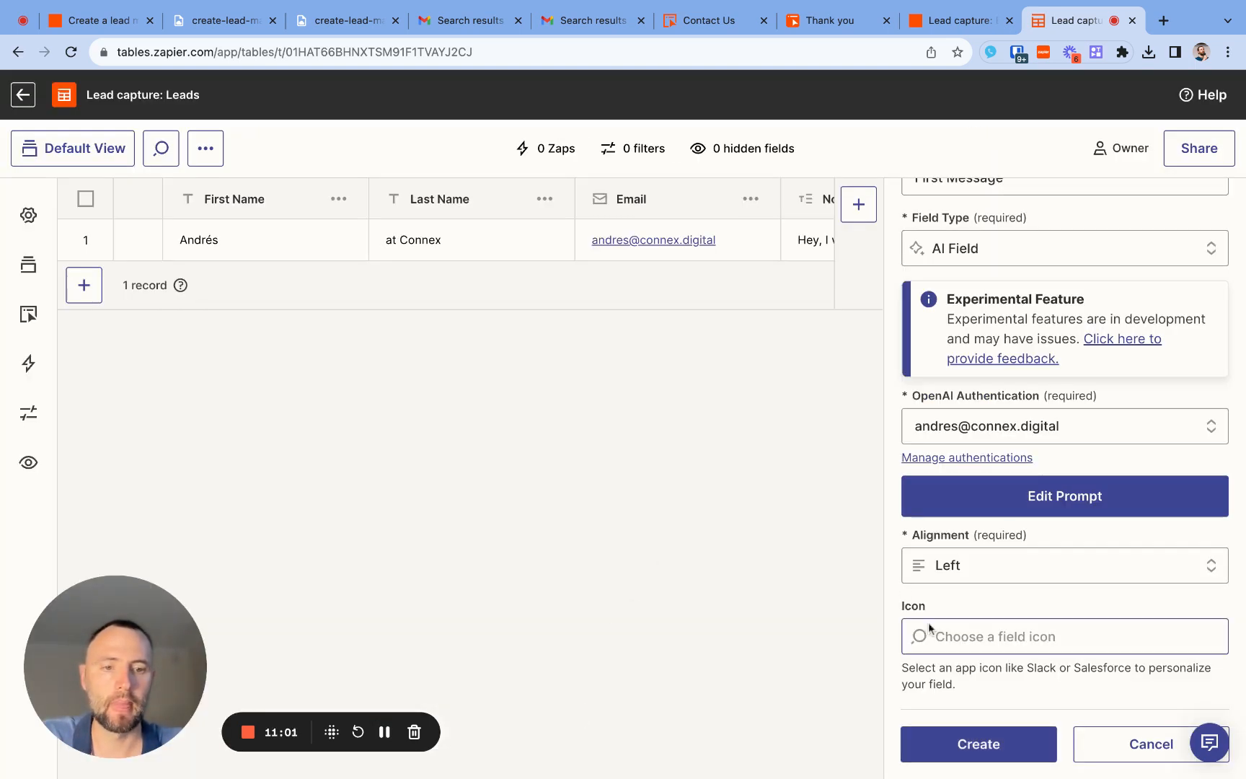
left_click(954, 744)
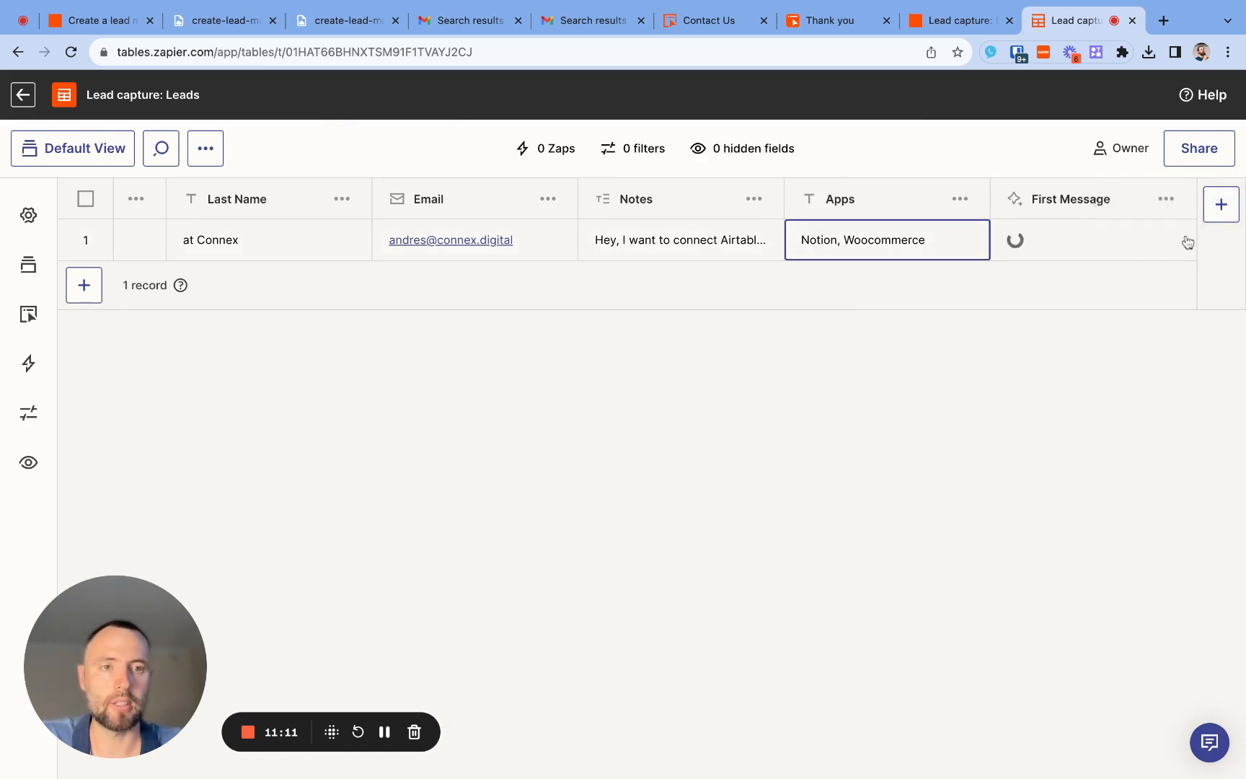
- Start a new Button-type field in the leads table and name it "Sent AI draft email"
left_click(1220, 205)
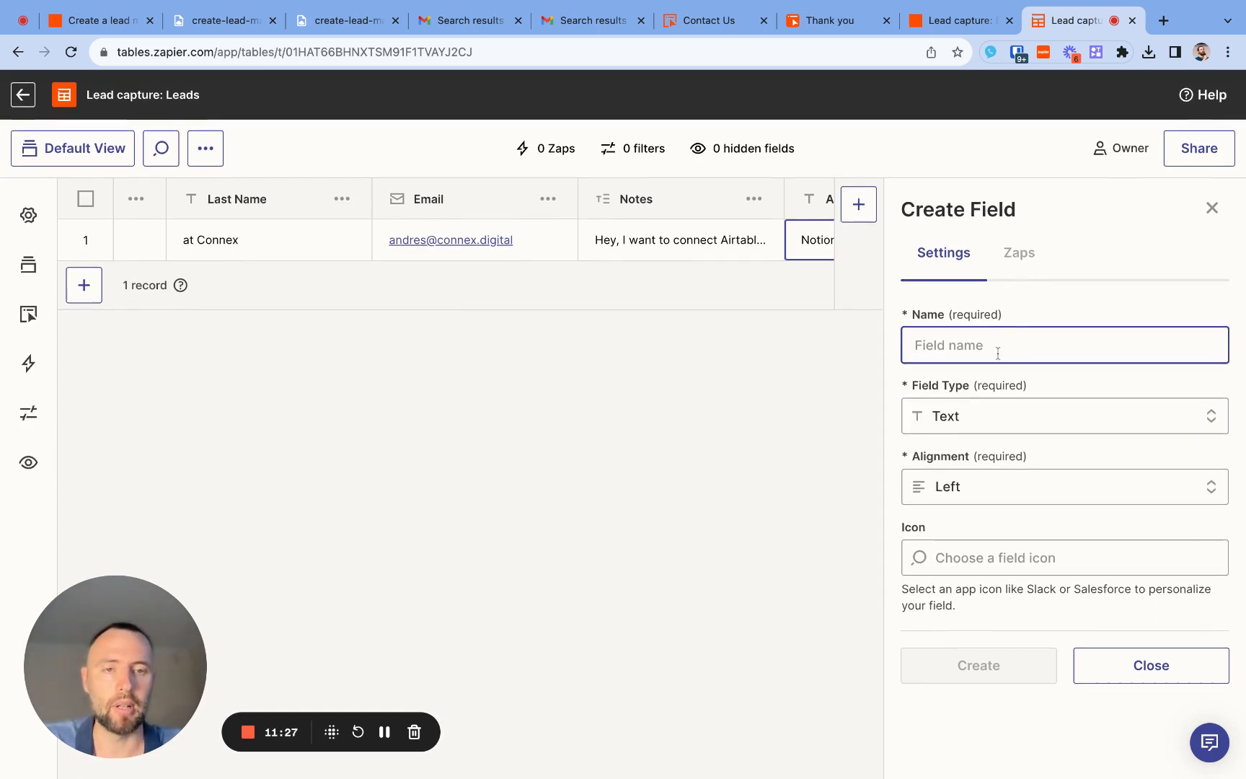
left_click(984, 418)
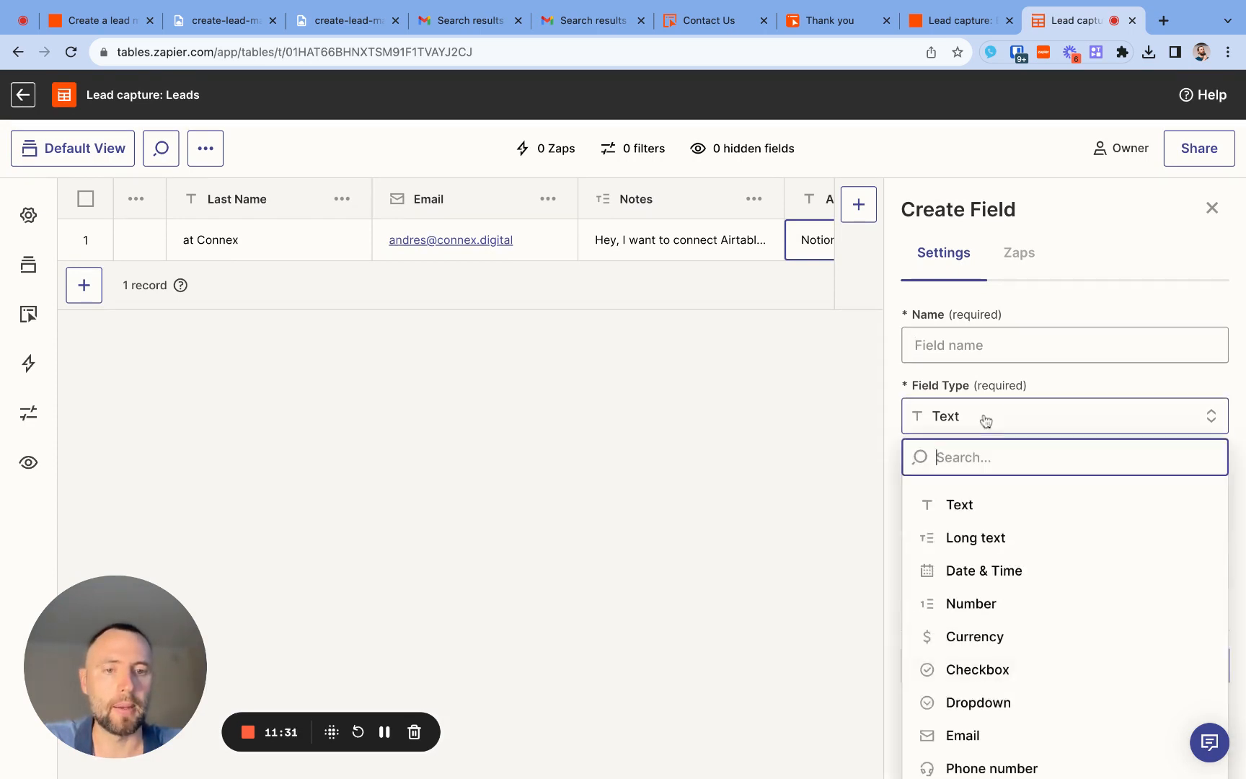
type("but")
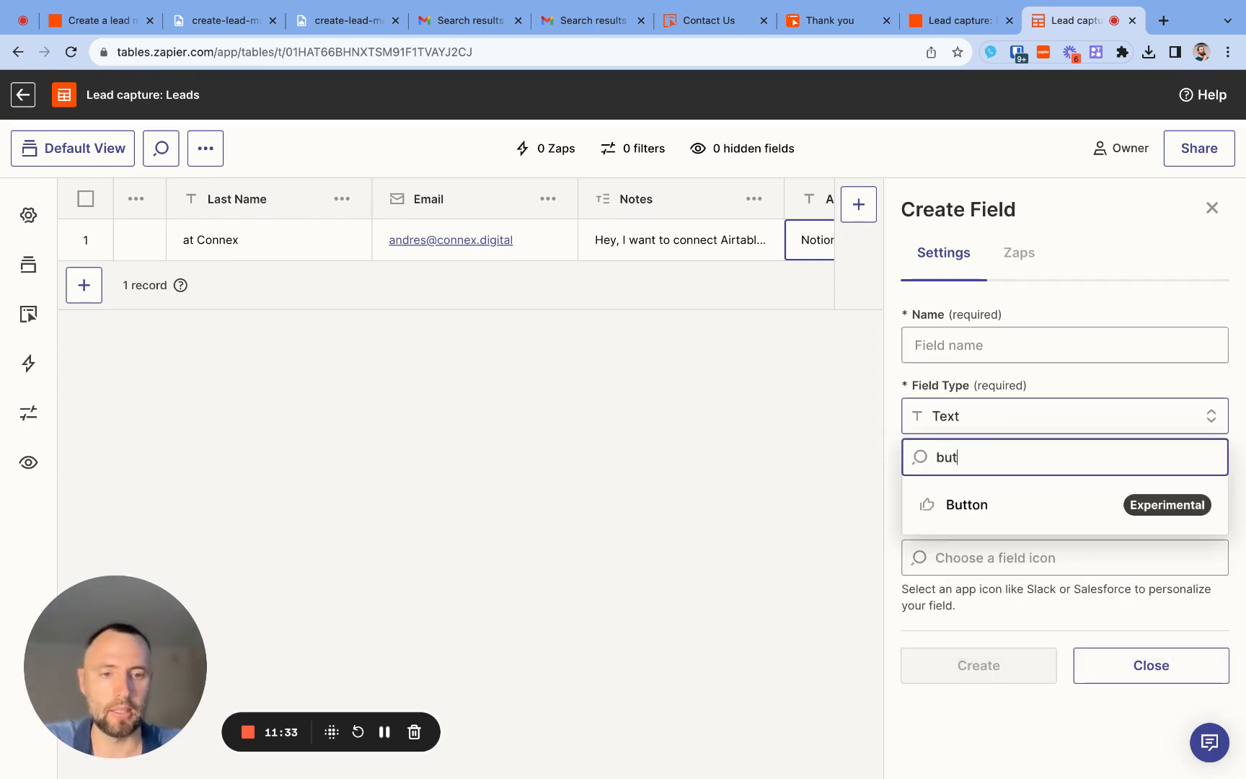
left_click(969, 503)
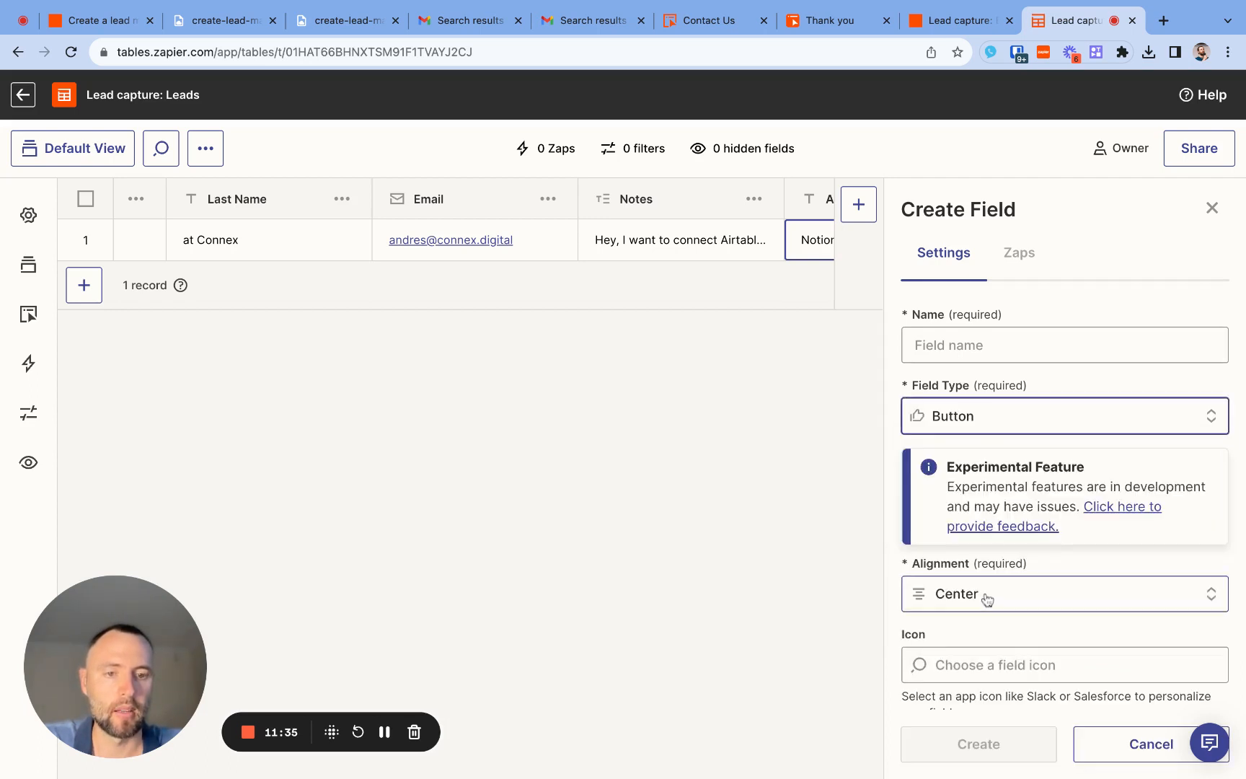
left_click(983, 343)
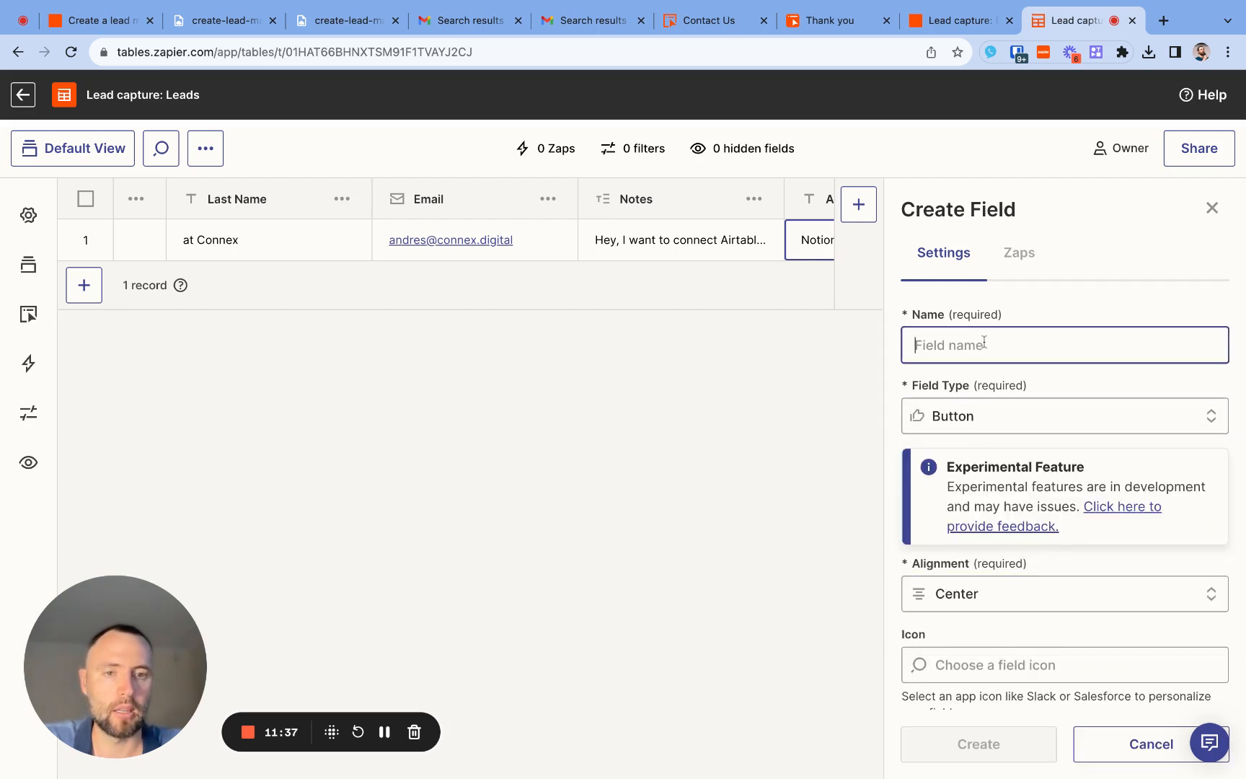
type("Se")
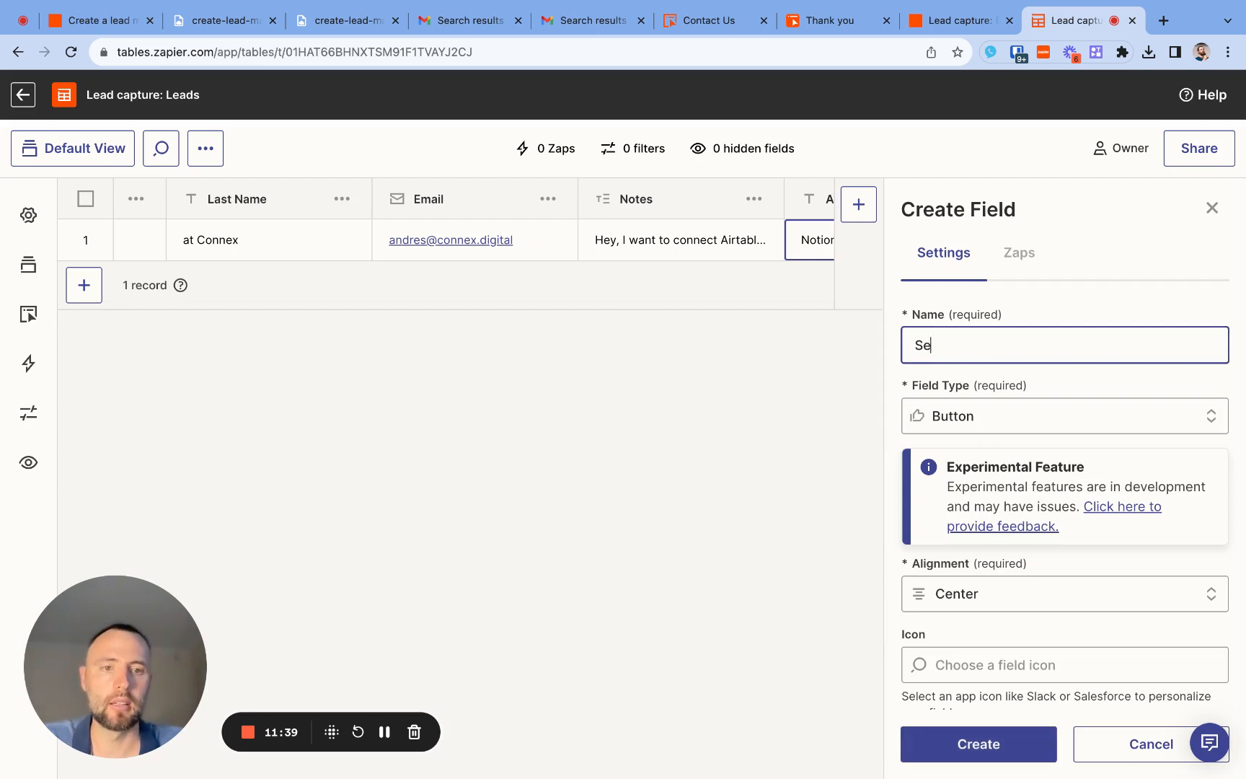
type("nt dra")
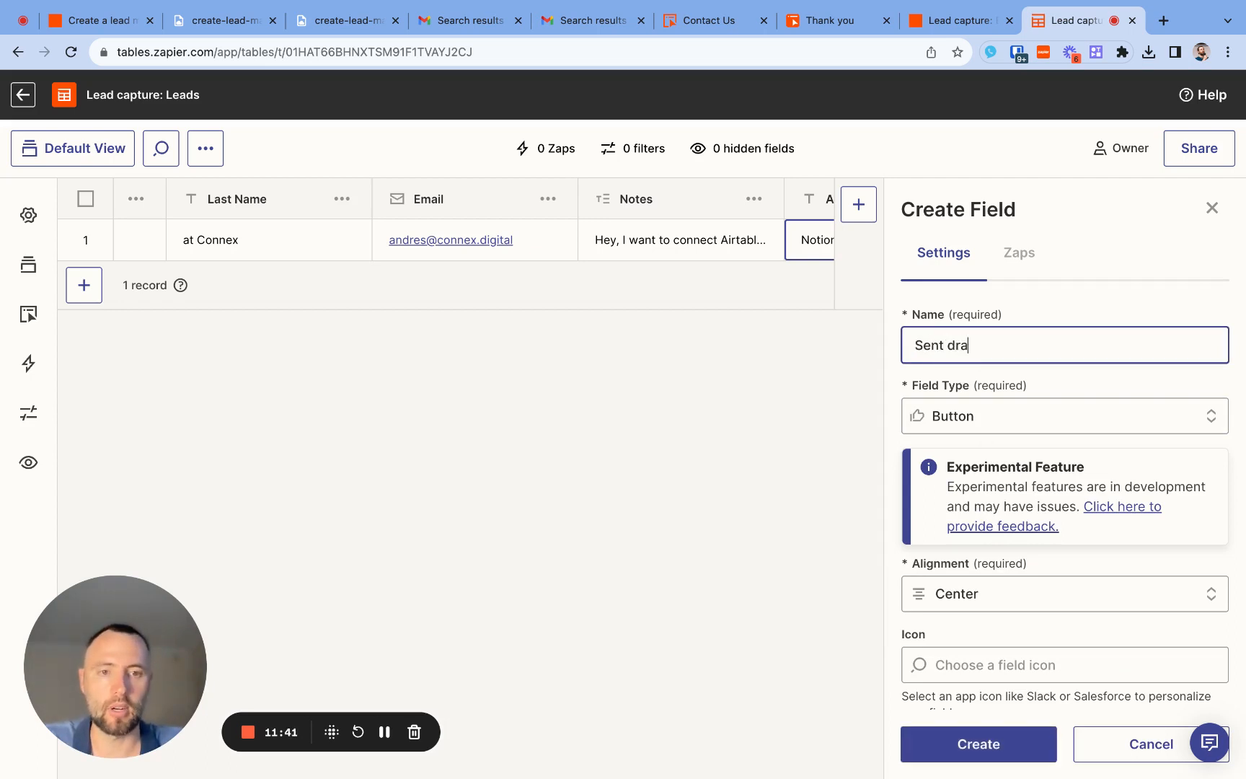
type("ft email")
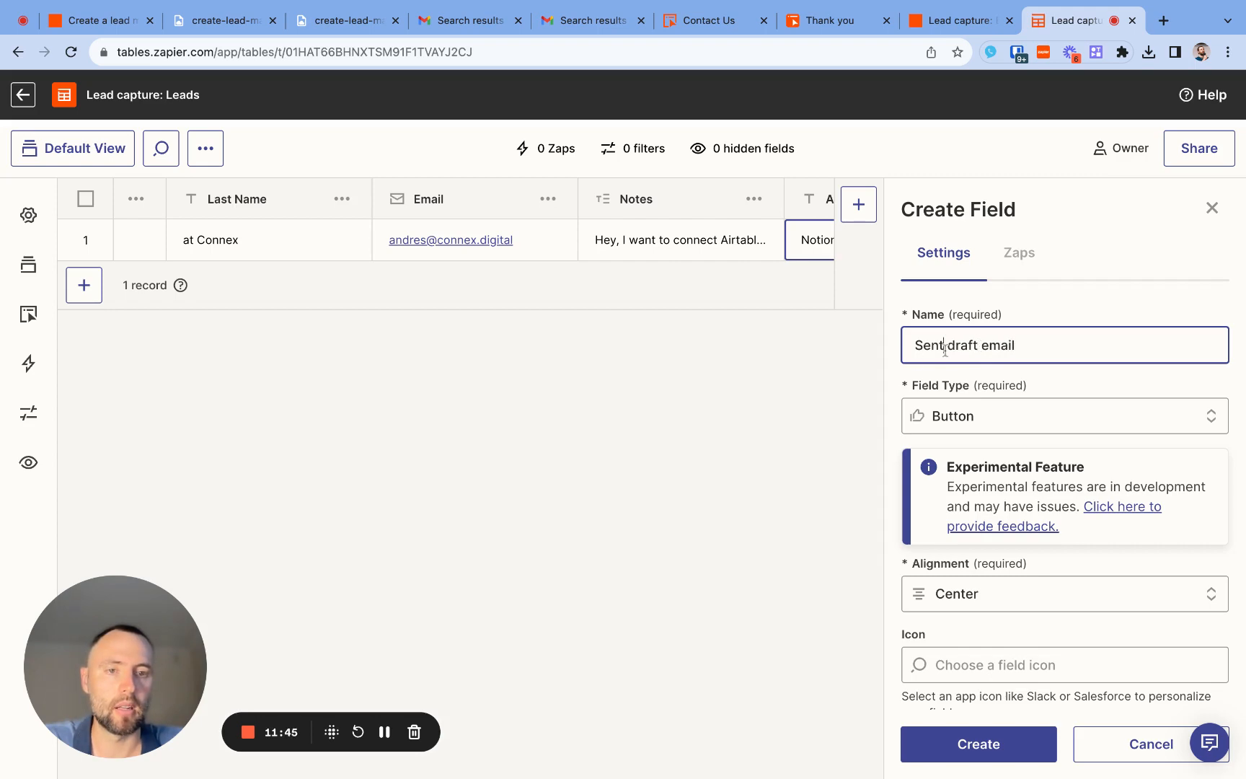
type(" AI")
- Give the Trigger Zap button the default label "Send AI draft email" and create the field
scroll(995, 535, "down", 5)
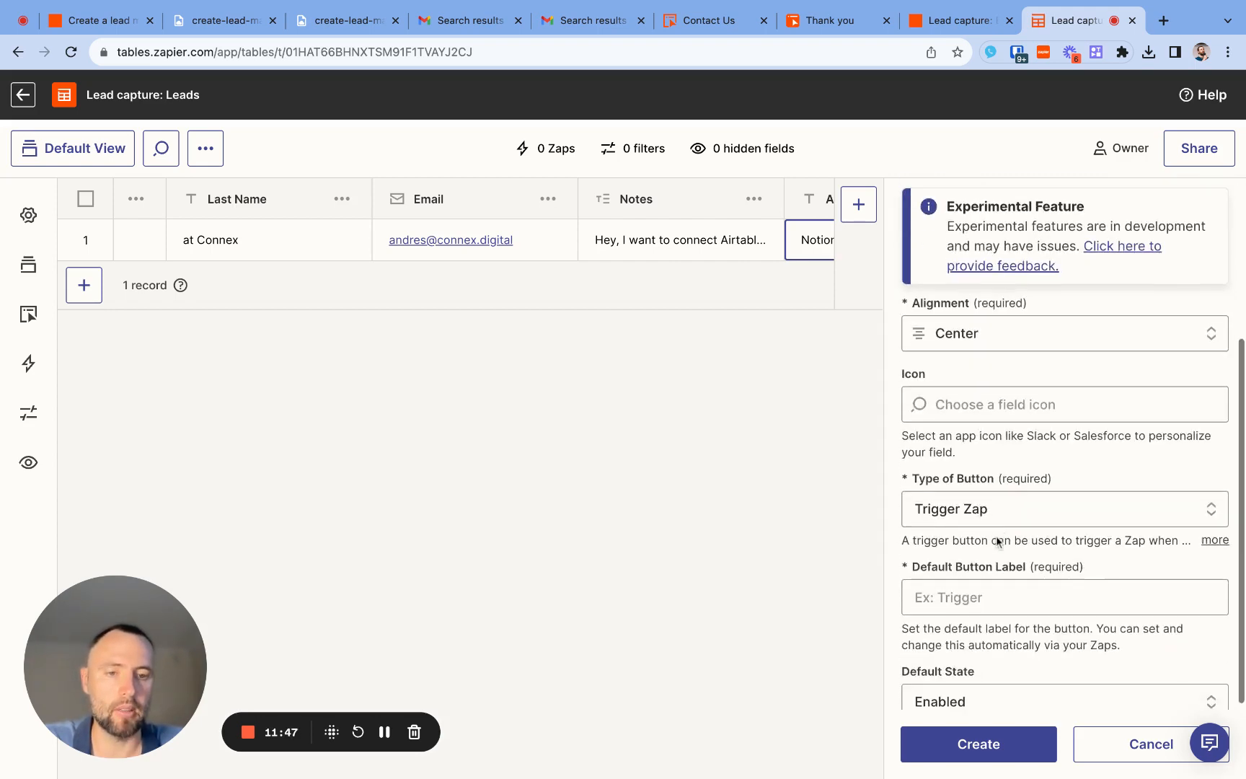
scroll(996, 537, "down", 3)
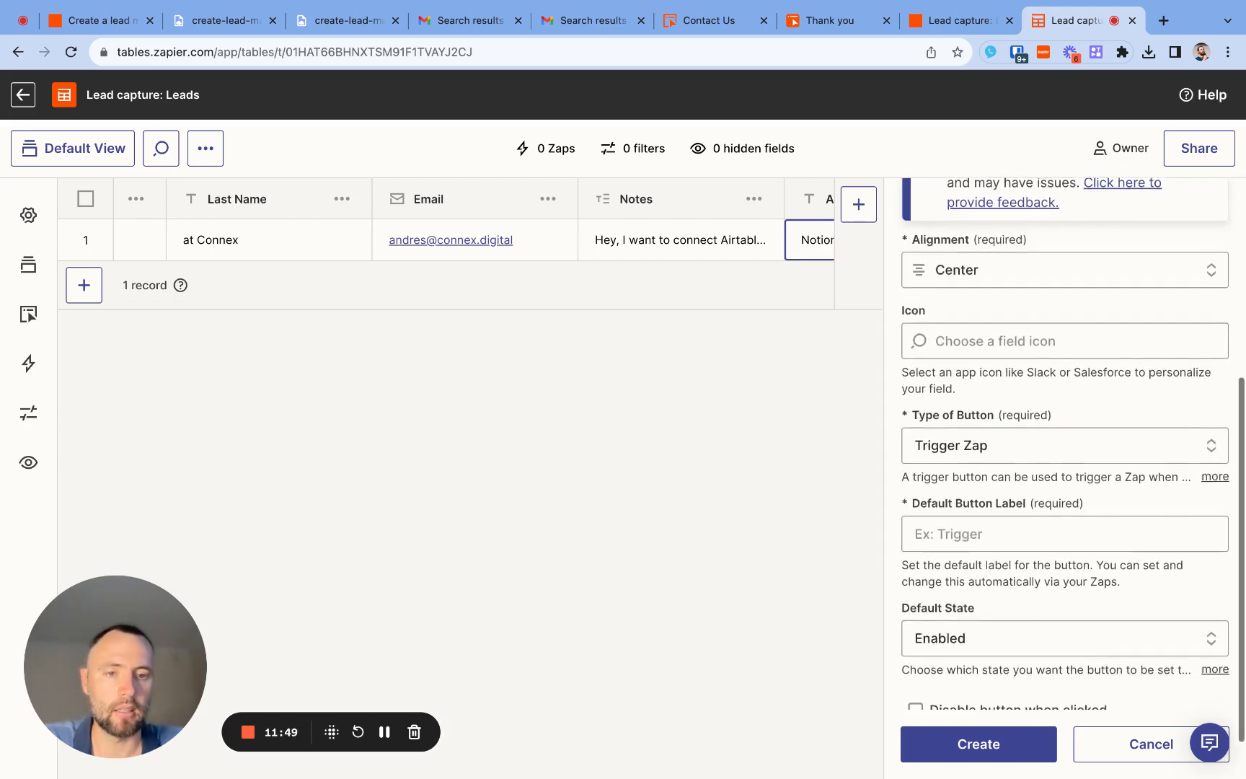
left_click(1005, 514)
scroll(1005, 514, "down", 1)
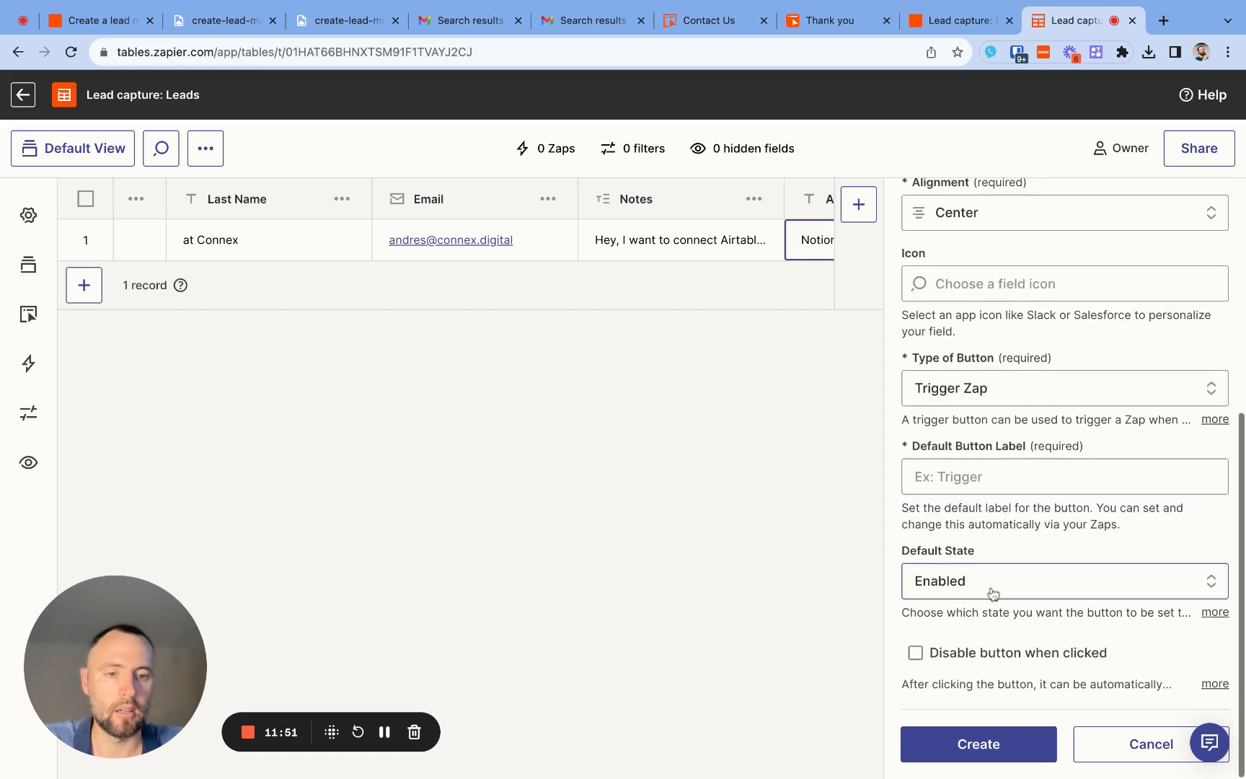
left_click(986, 488)
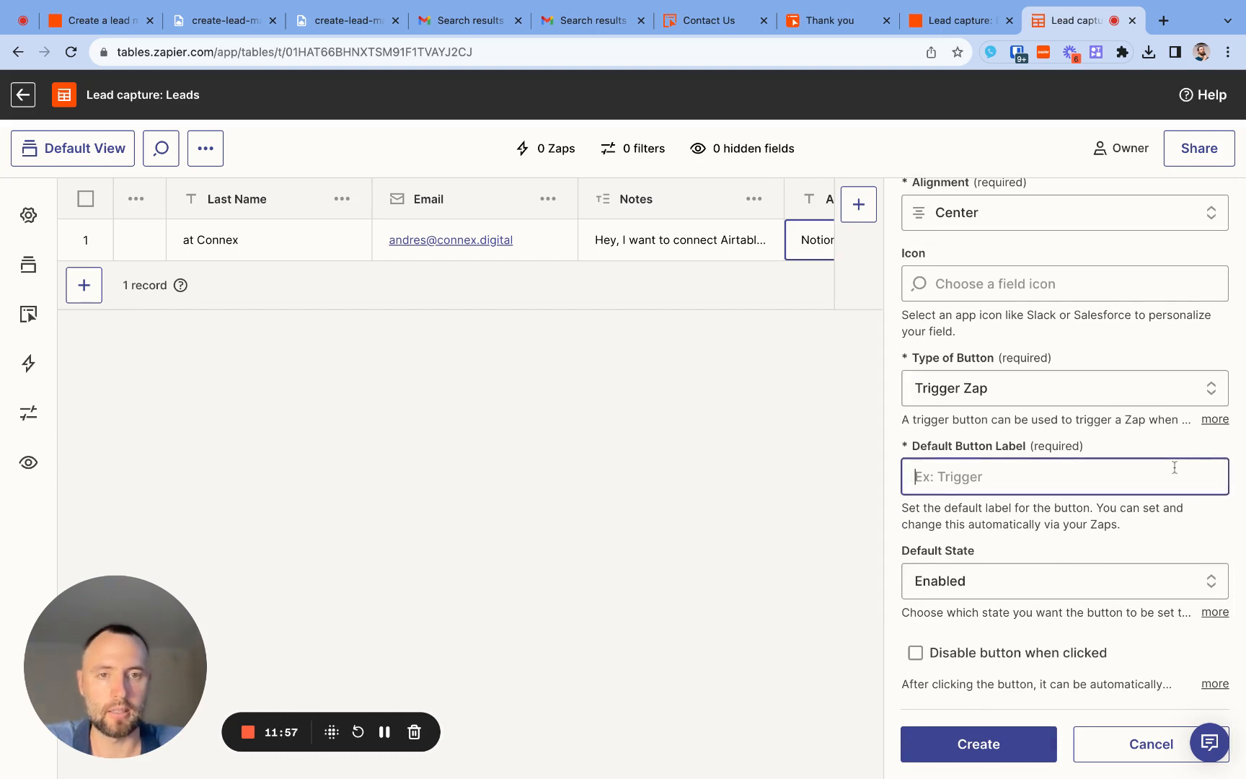
type("Send")
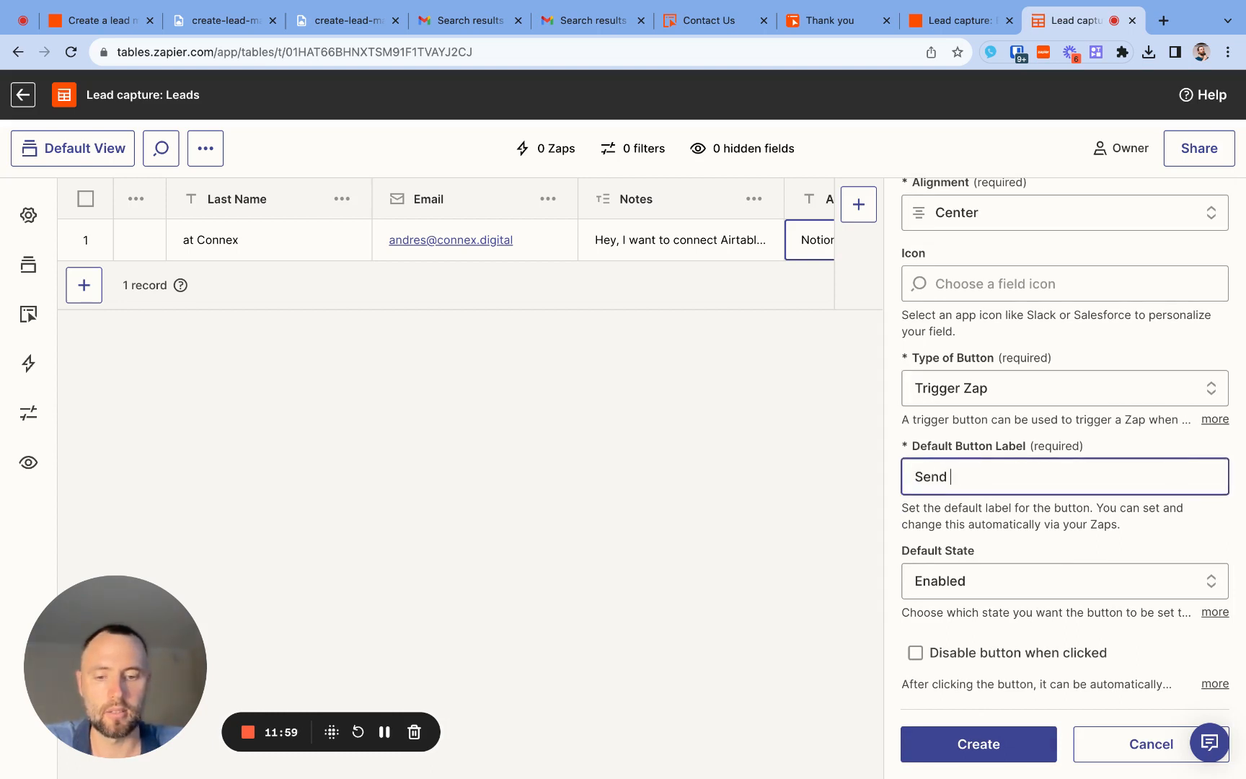
type(" AI draft email")
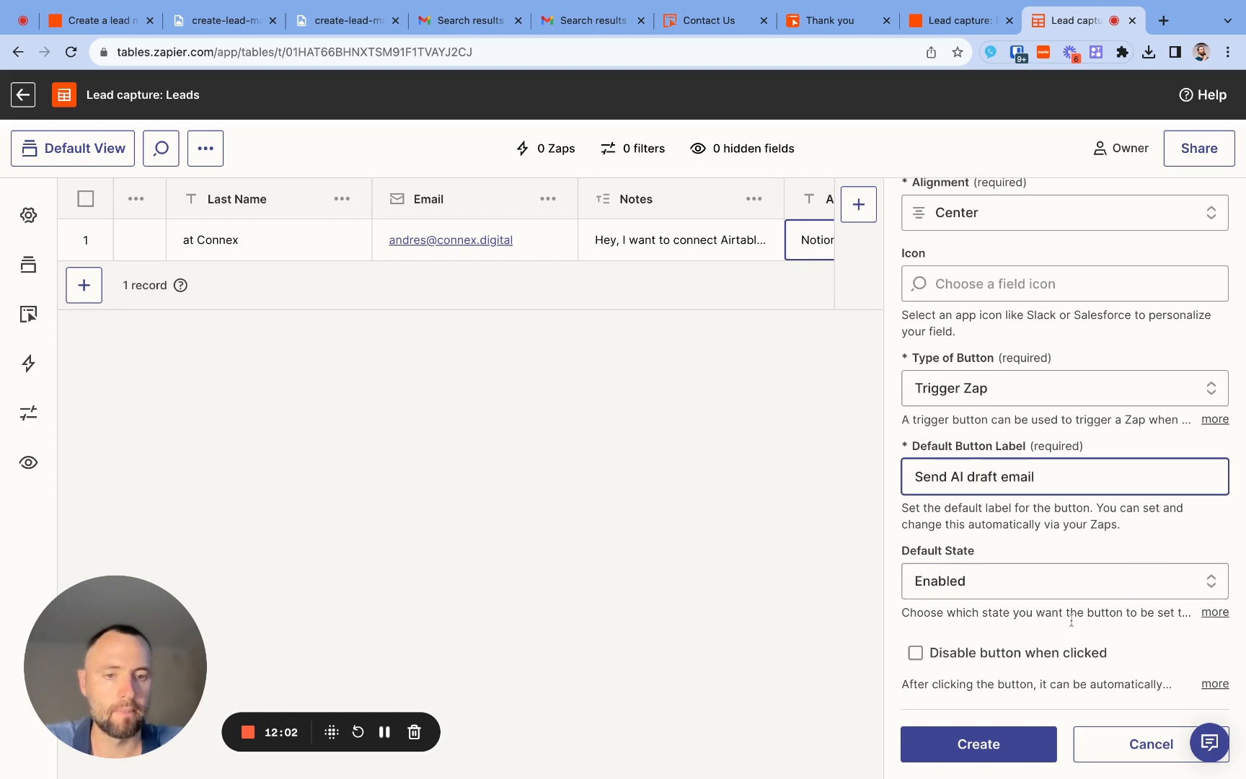
left_click(997, 734)
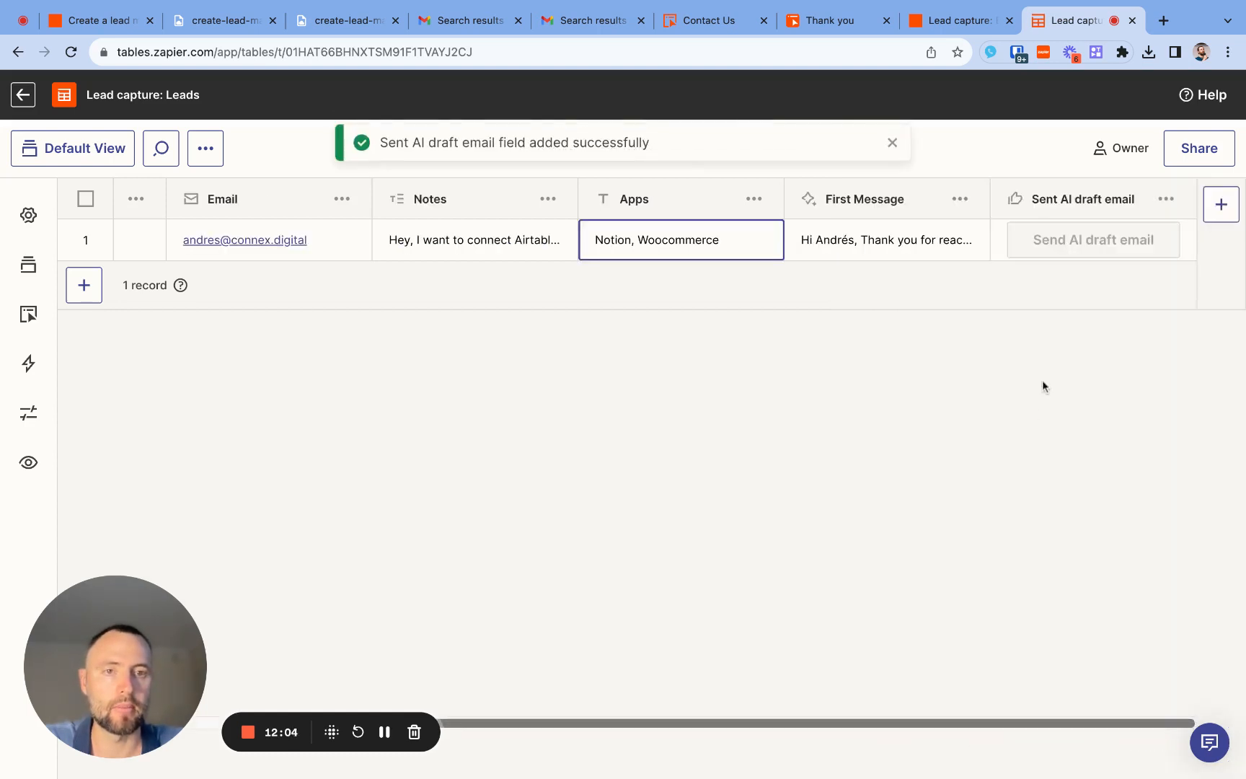
- Create a new Zap from the Zaps settings of the Sent AI draft email button field
left_click(1074, 245)
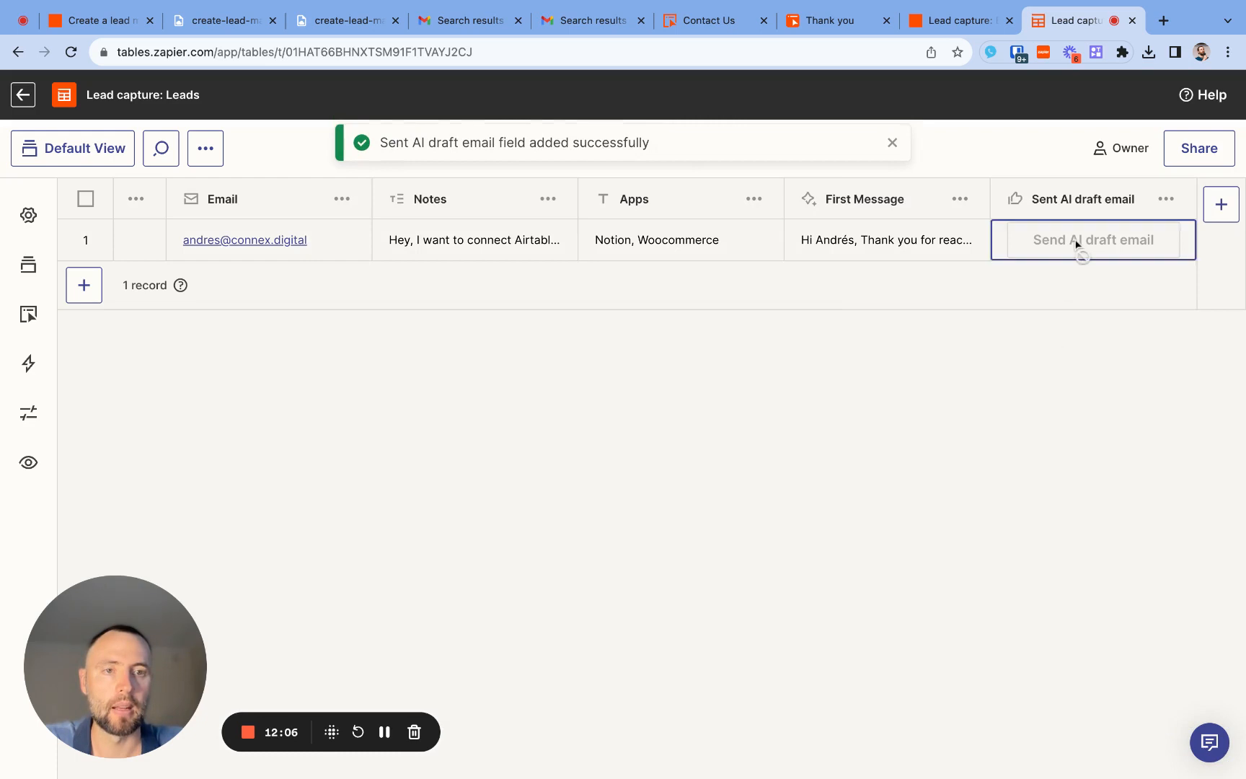
left_click(1166, 199)
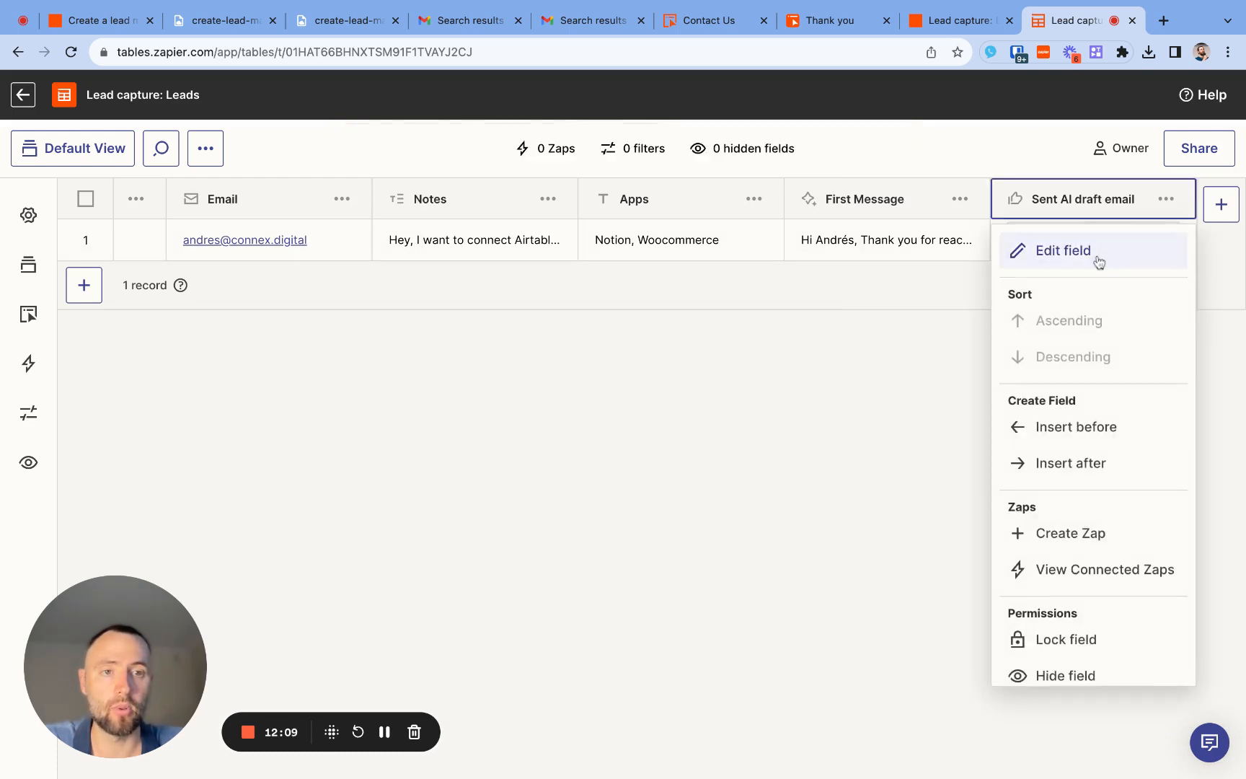
left_click(1098, 262)
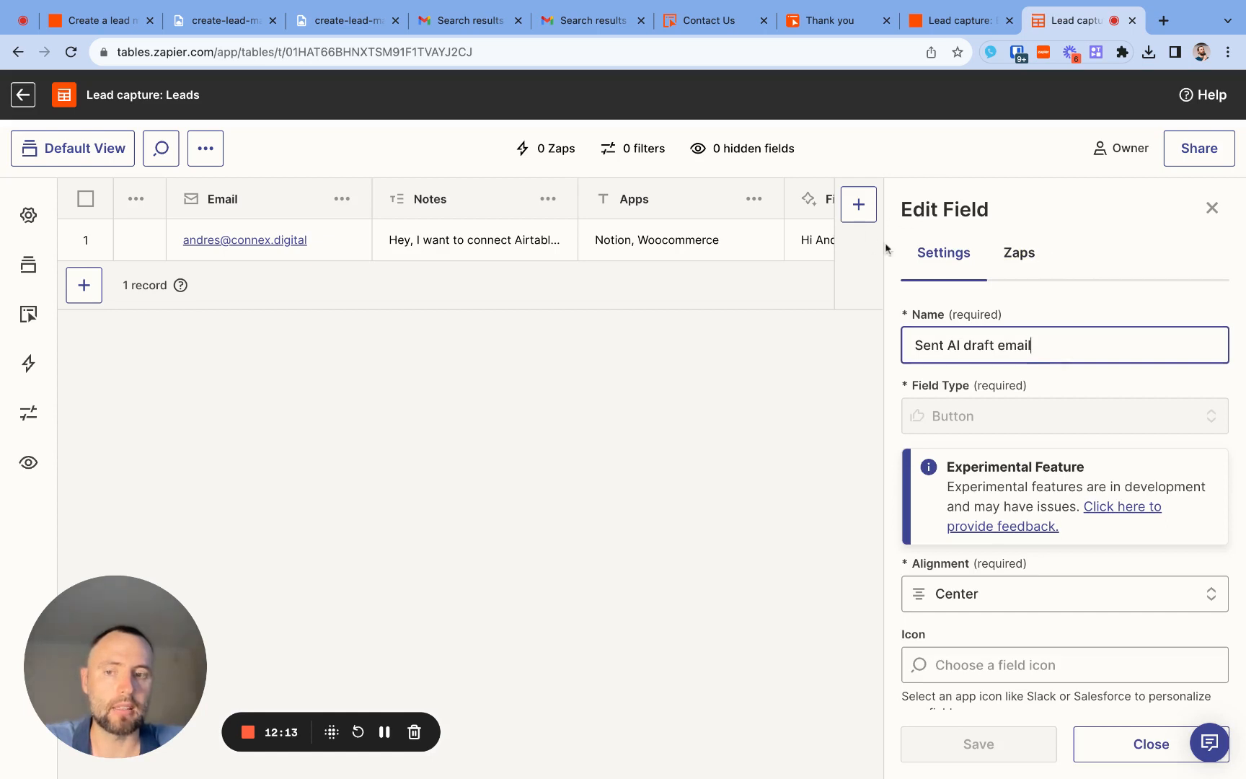
left_click(1010, 258)
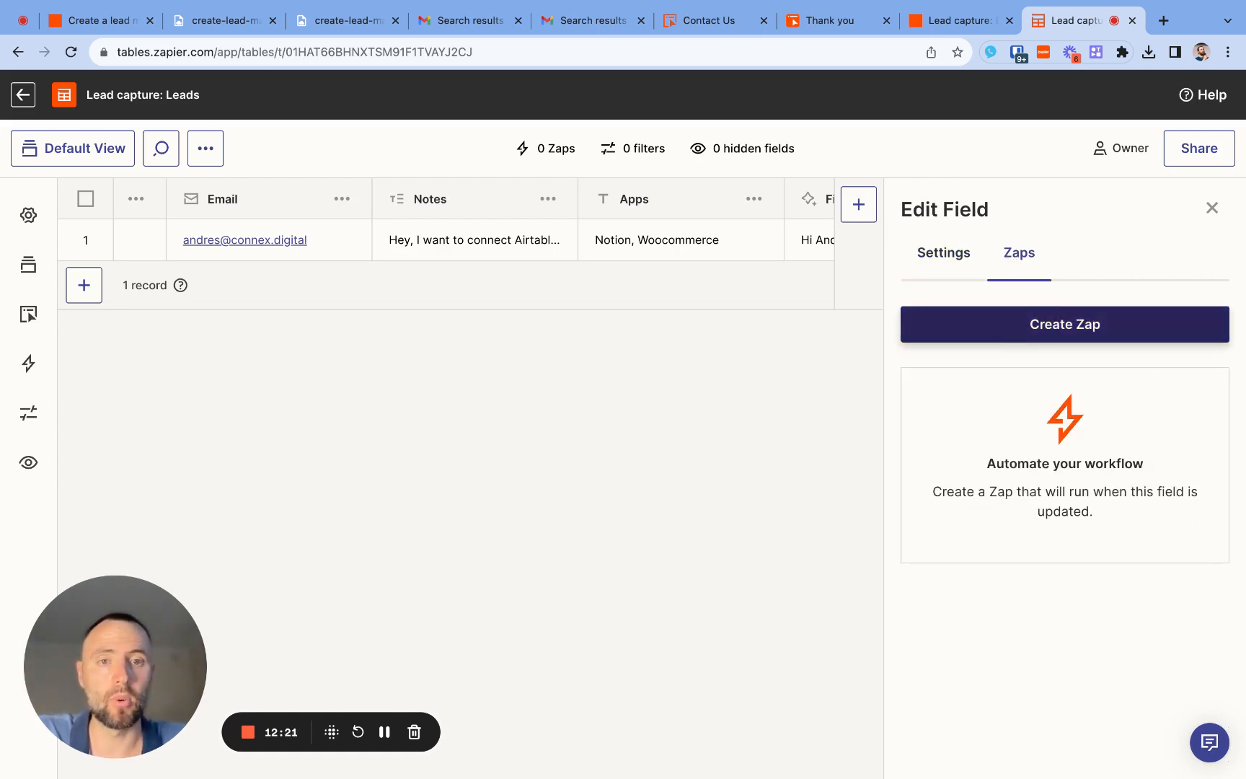
left_click(1064, 323)
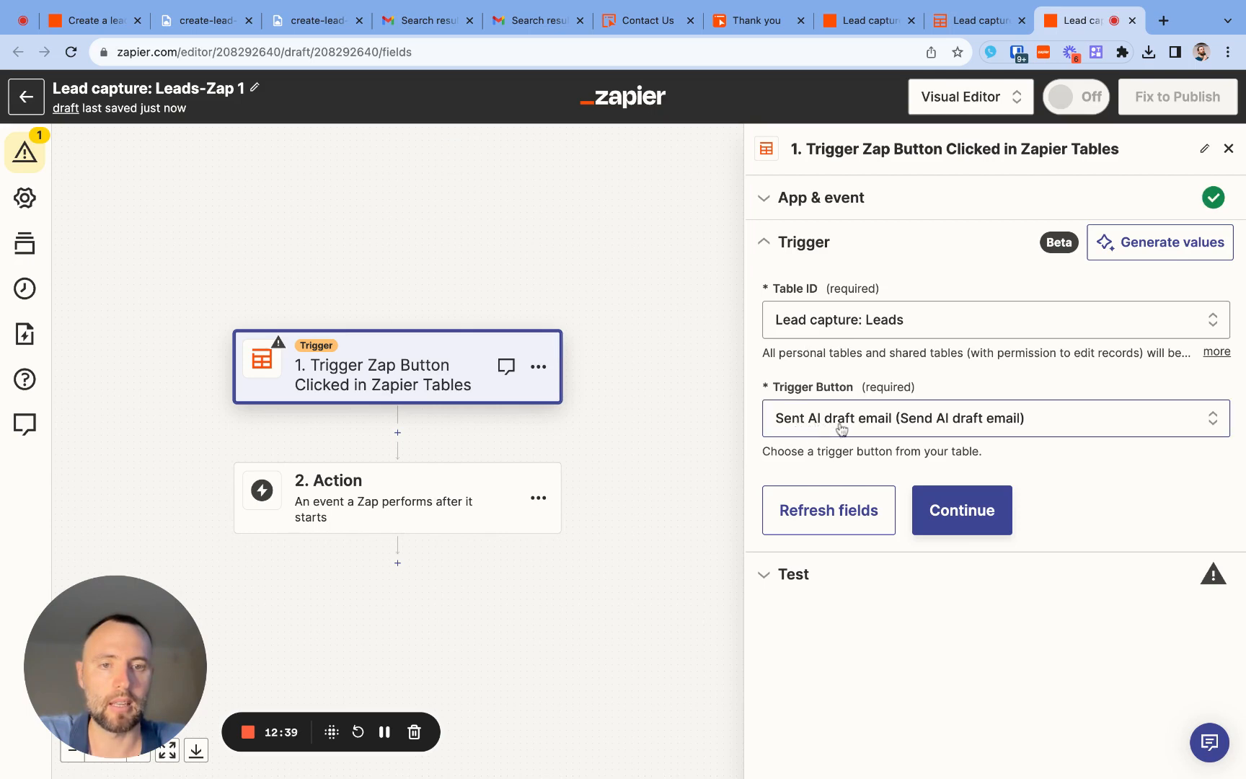
- Keep Sent AI draft email as the trigger button, test the trigger, review Record A and continue with it
left_click(1023, 420)
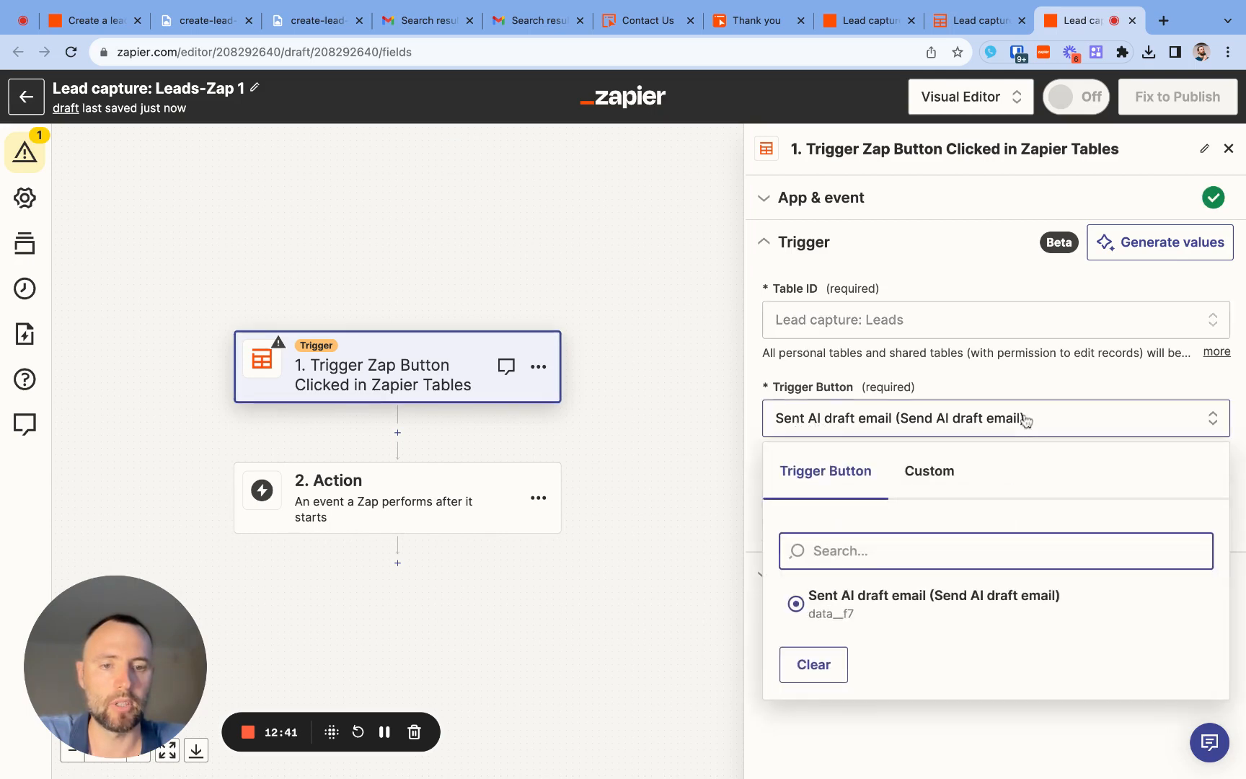
left_click(1023, 373)
left_click(960, 505)
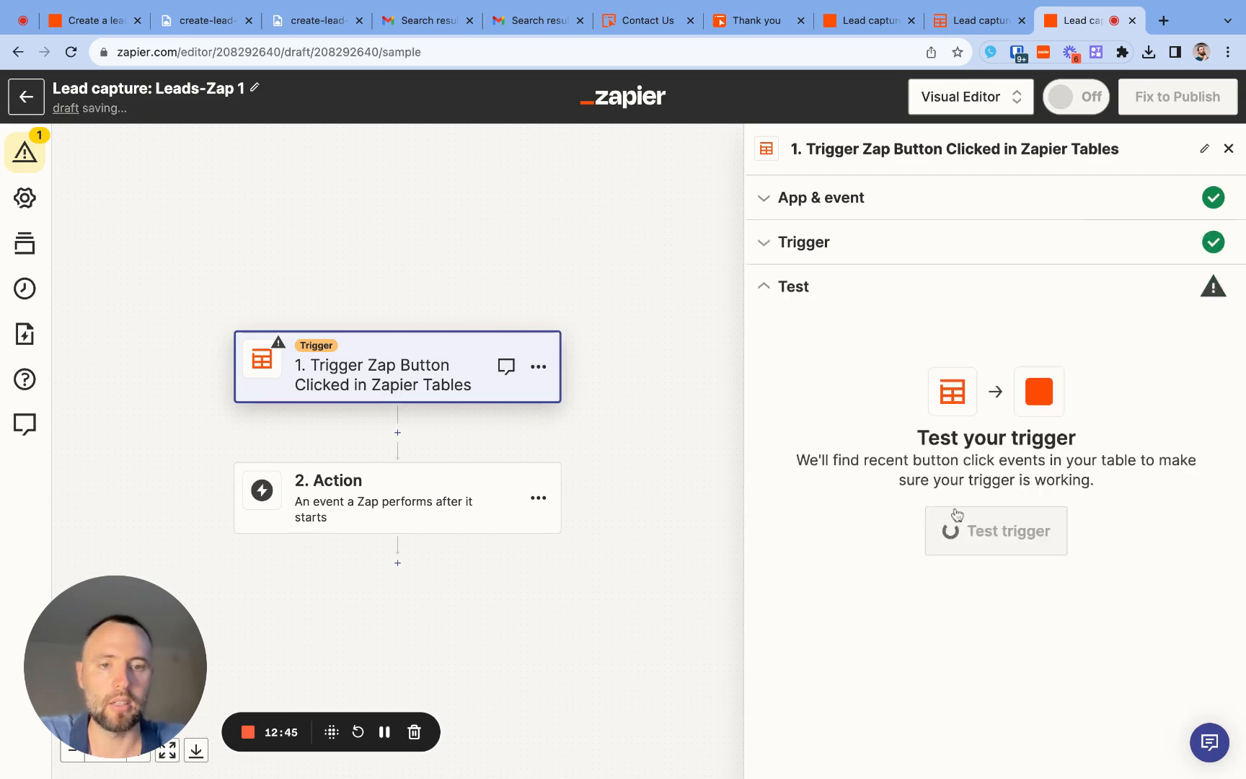
left_click(968, 543)
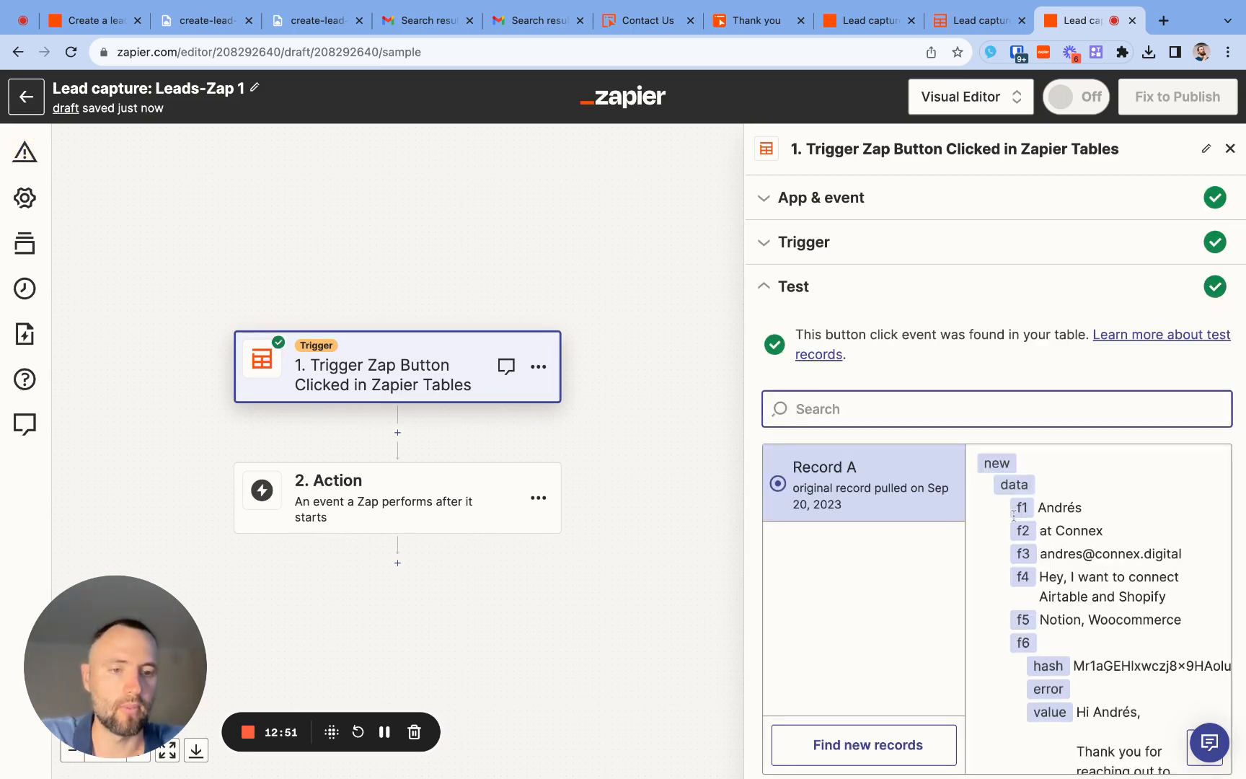
scroll(1045, 555, "down", 3)
scroll(1014, 516, "up", 2)
scroll(1014, 516, "down", 12)
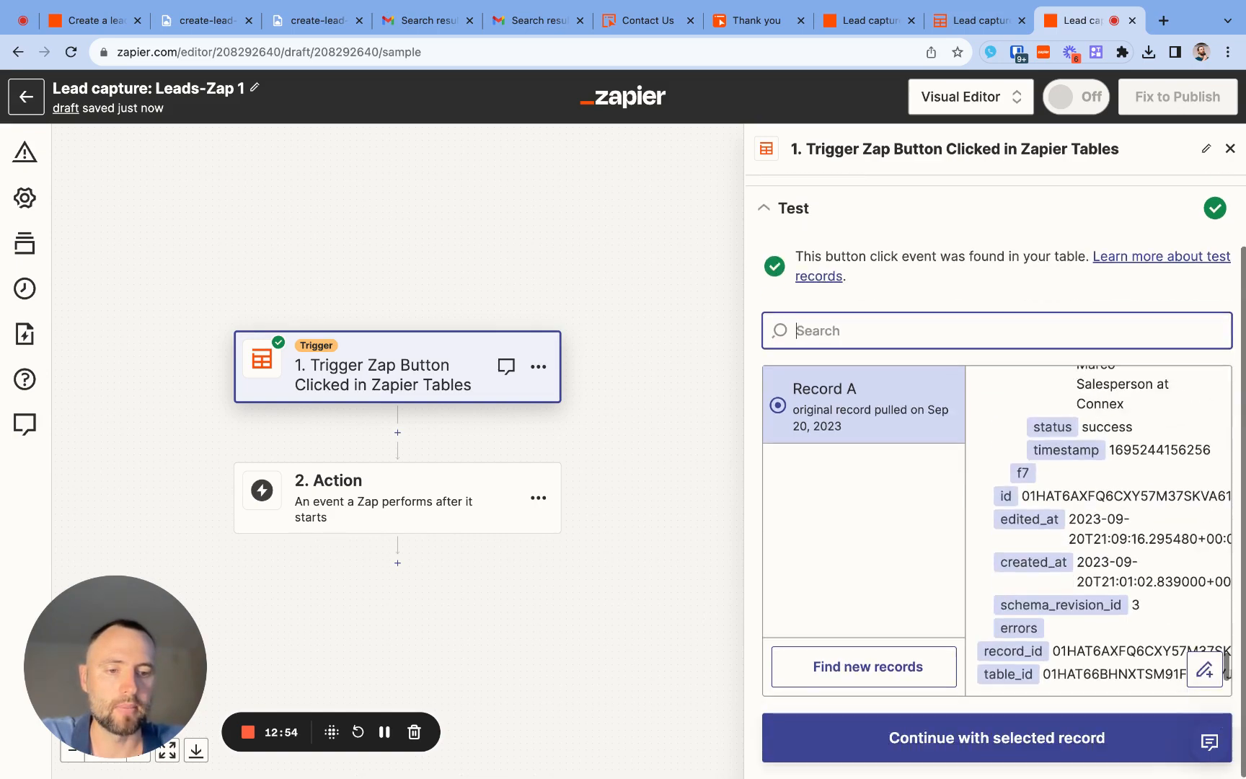
left_click(996, 744)
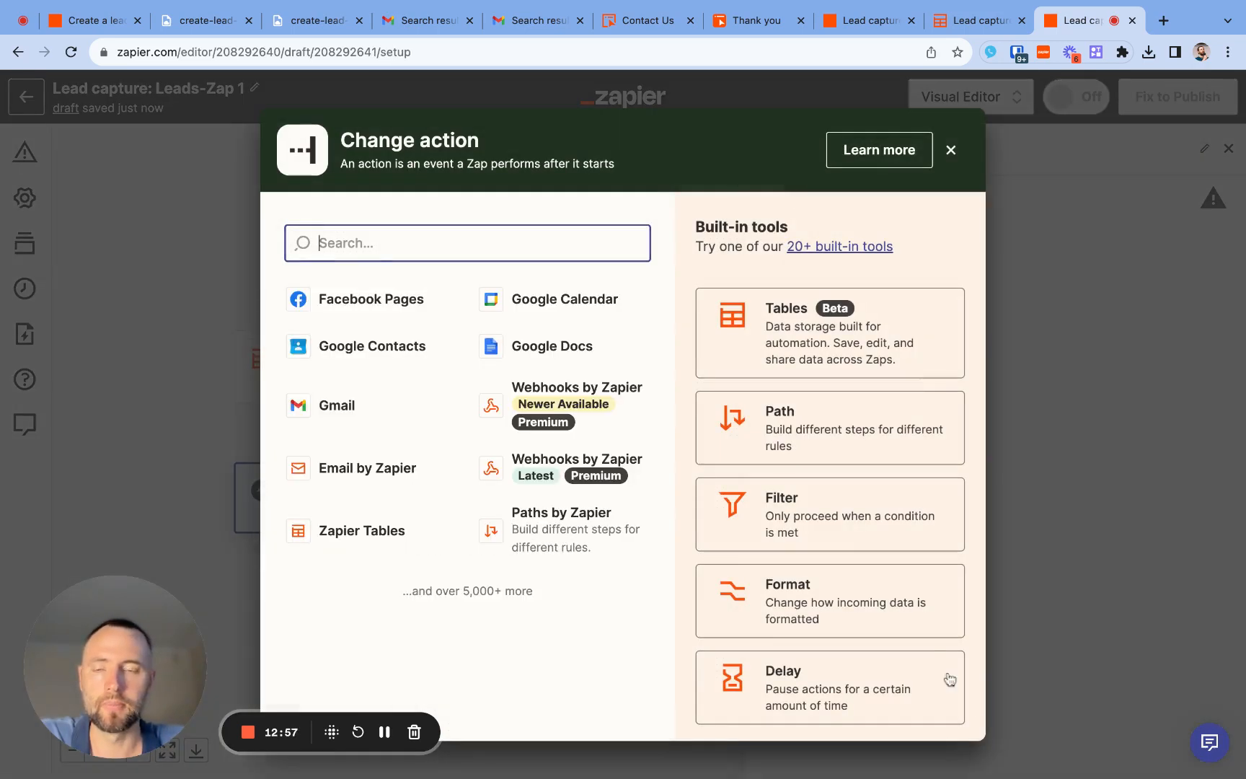
- Set the Zap's action app to Gmail with the Send Email event
type("gmail")
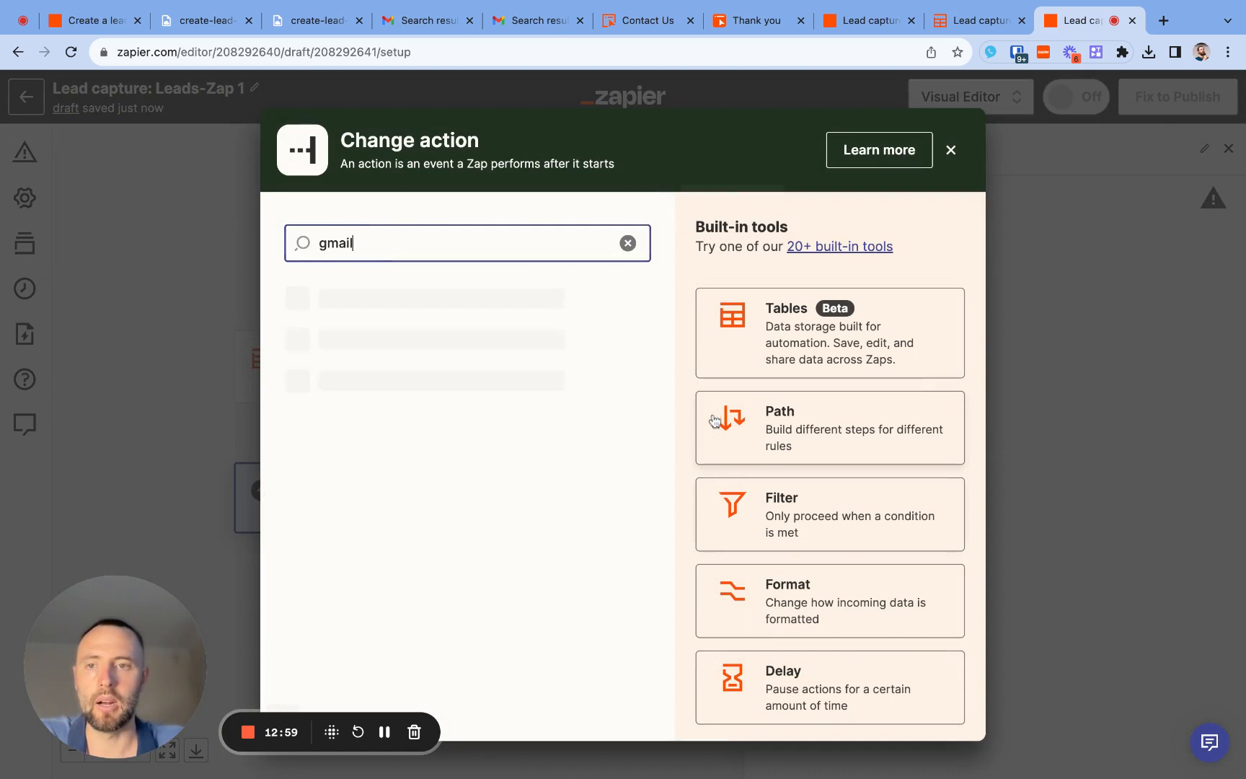
left_click(354, 311)
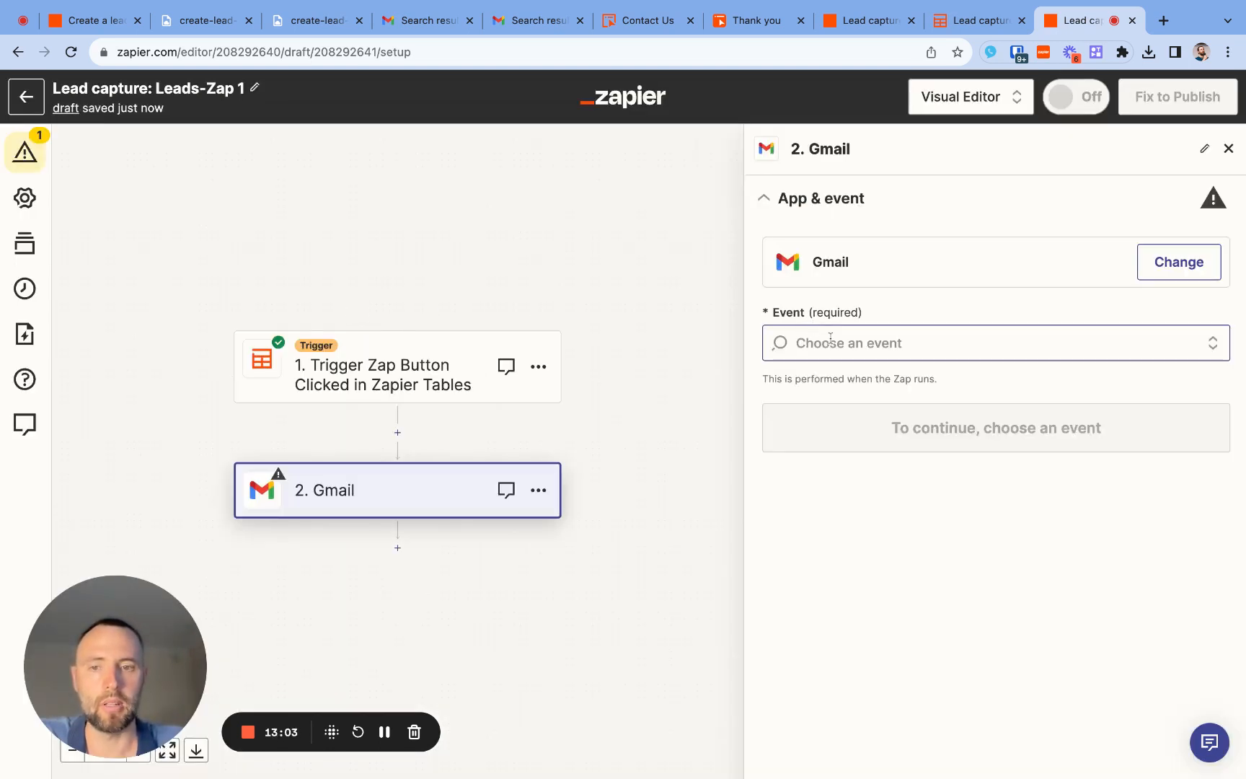
left_click(860, 336)
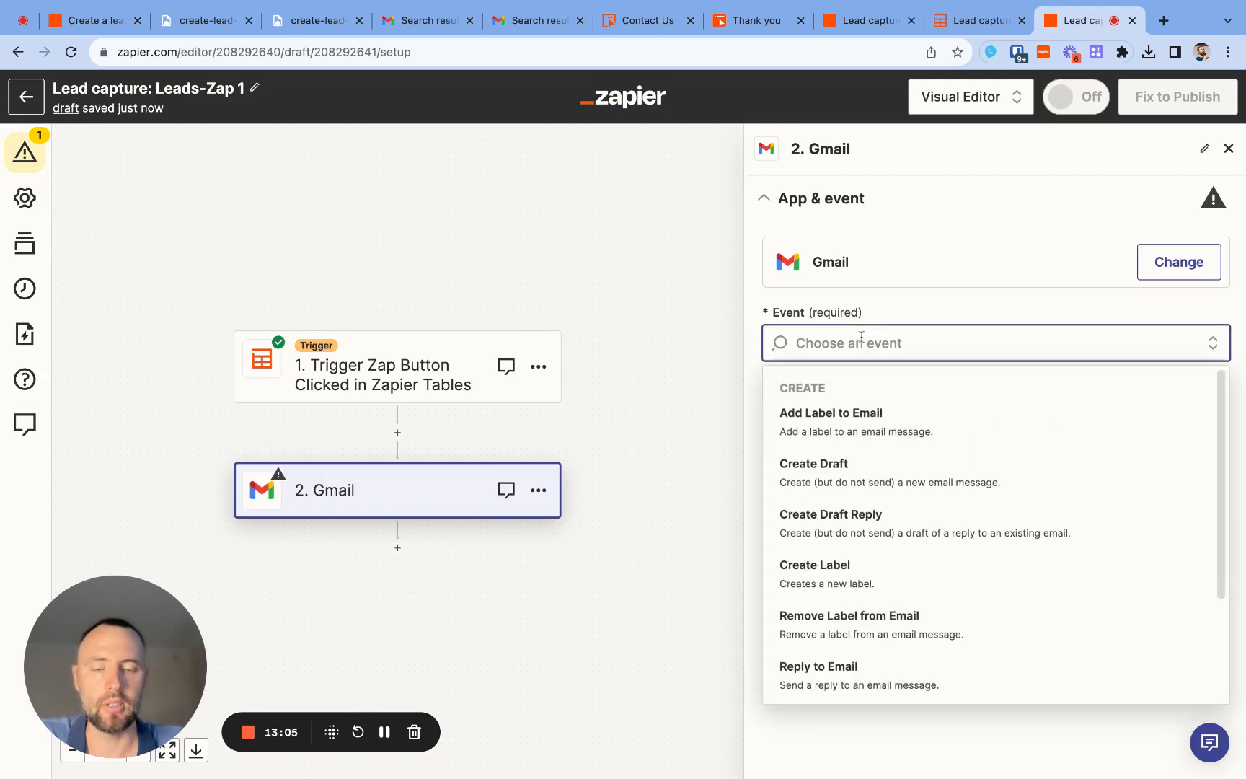
type("se")
left_click(843, 409)
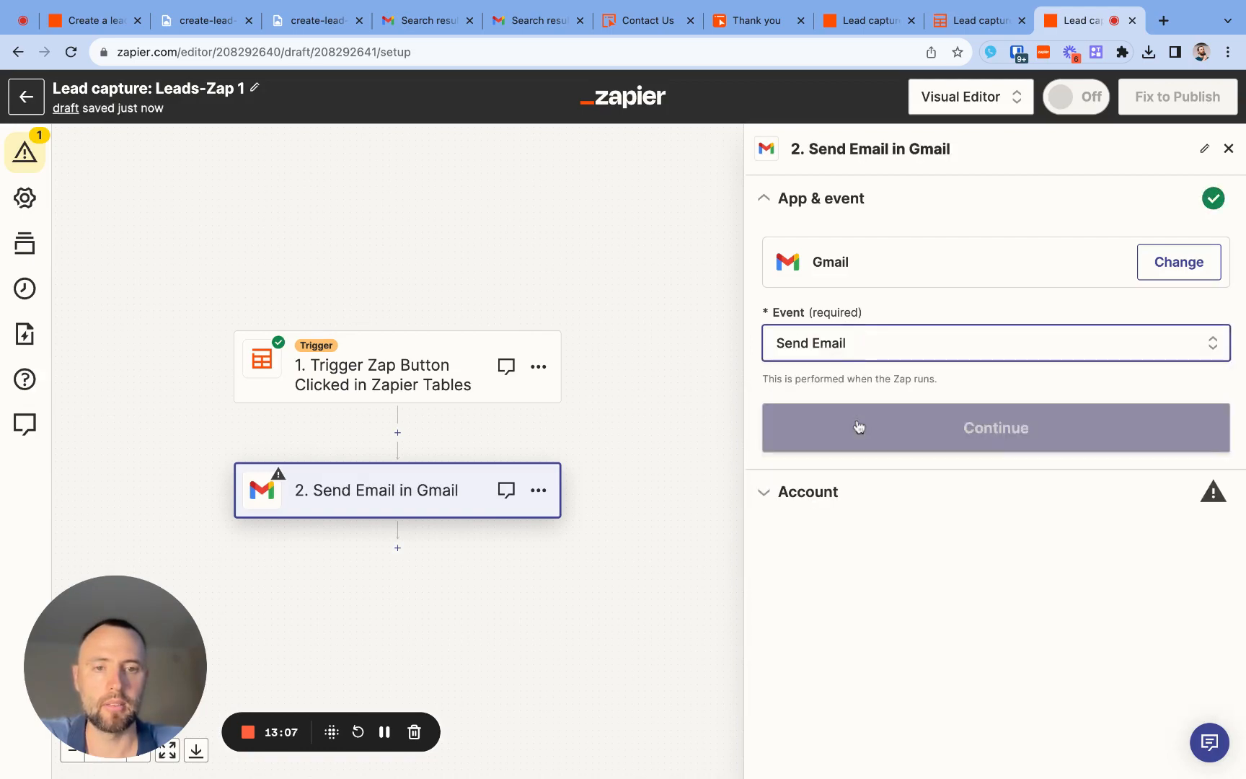
left_click(858, 427)
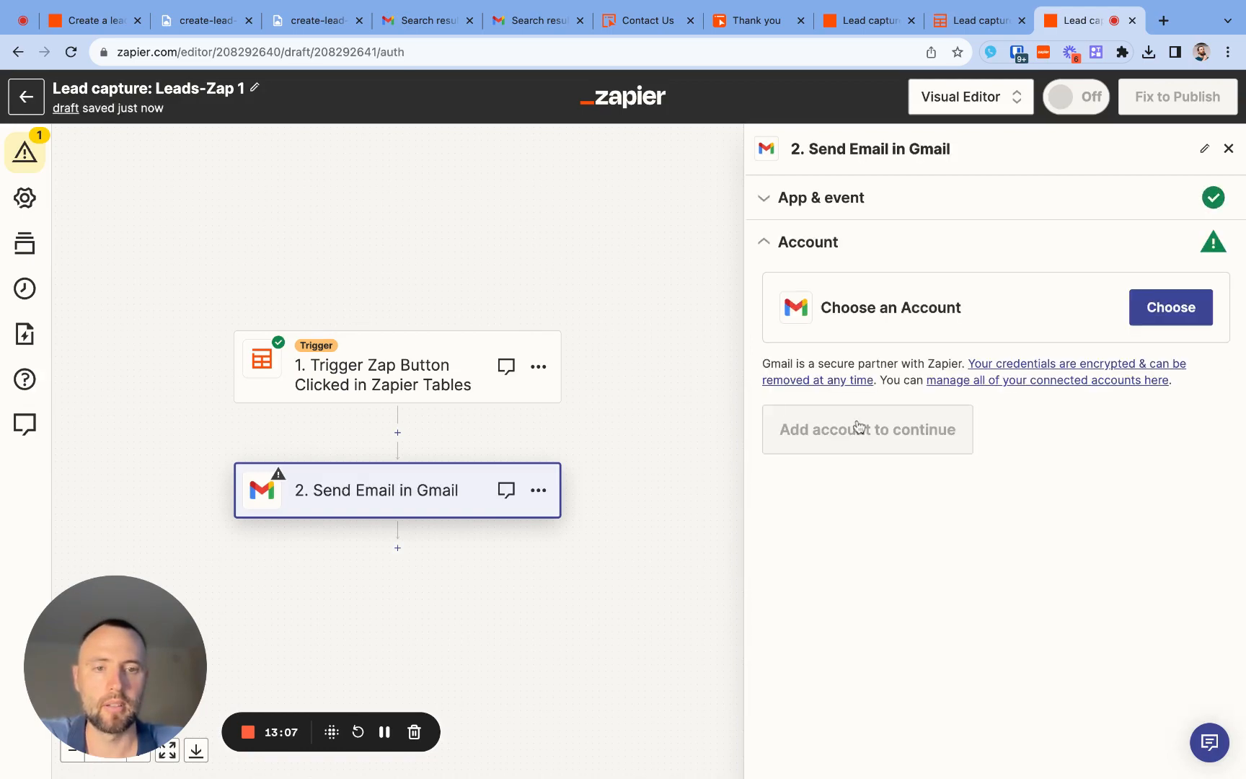
- Choose the Connex Gmail account for the Send Email action and continue to the email fields
left_click(1168, 302)
type("andre")
left_click(849, 472)
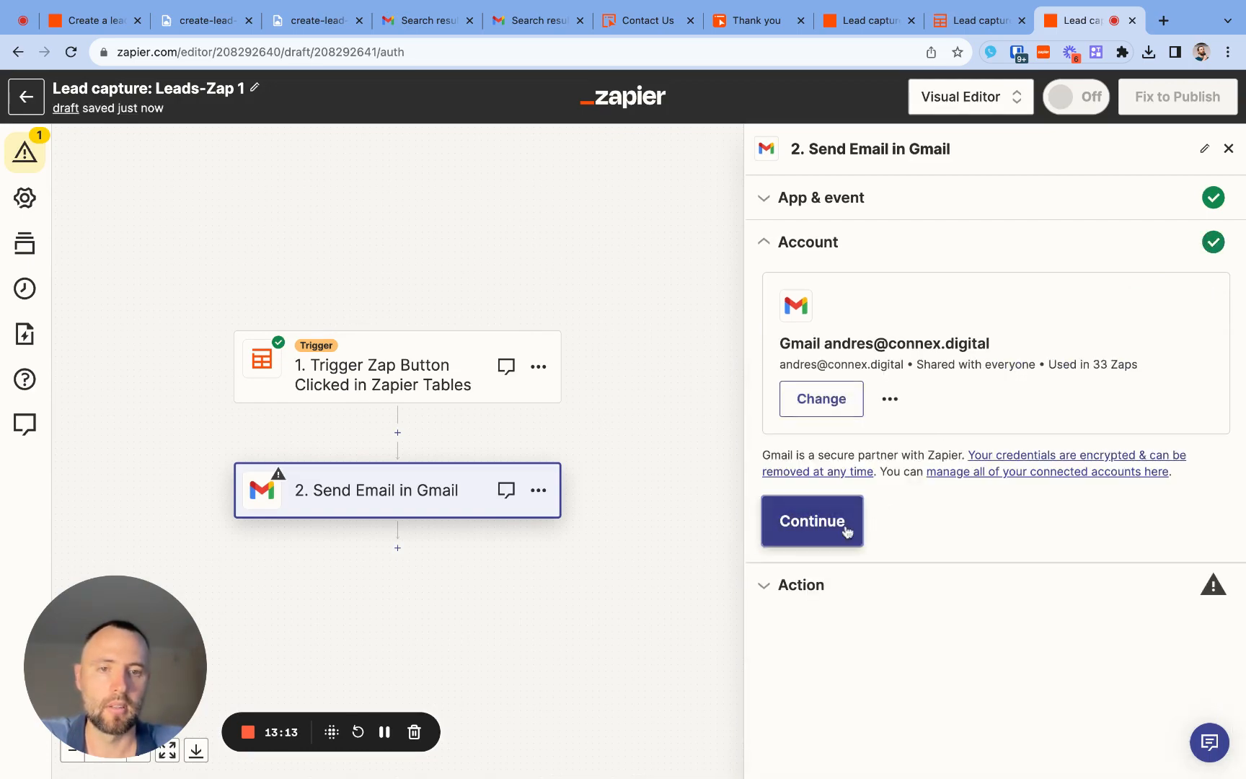
left_click(848, 532)
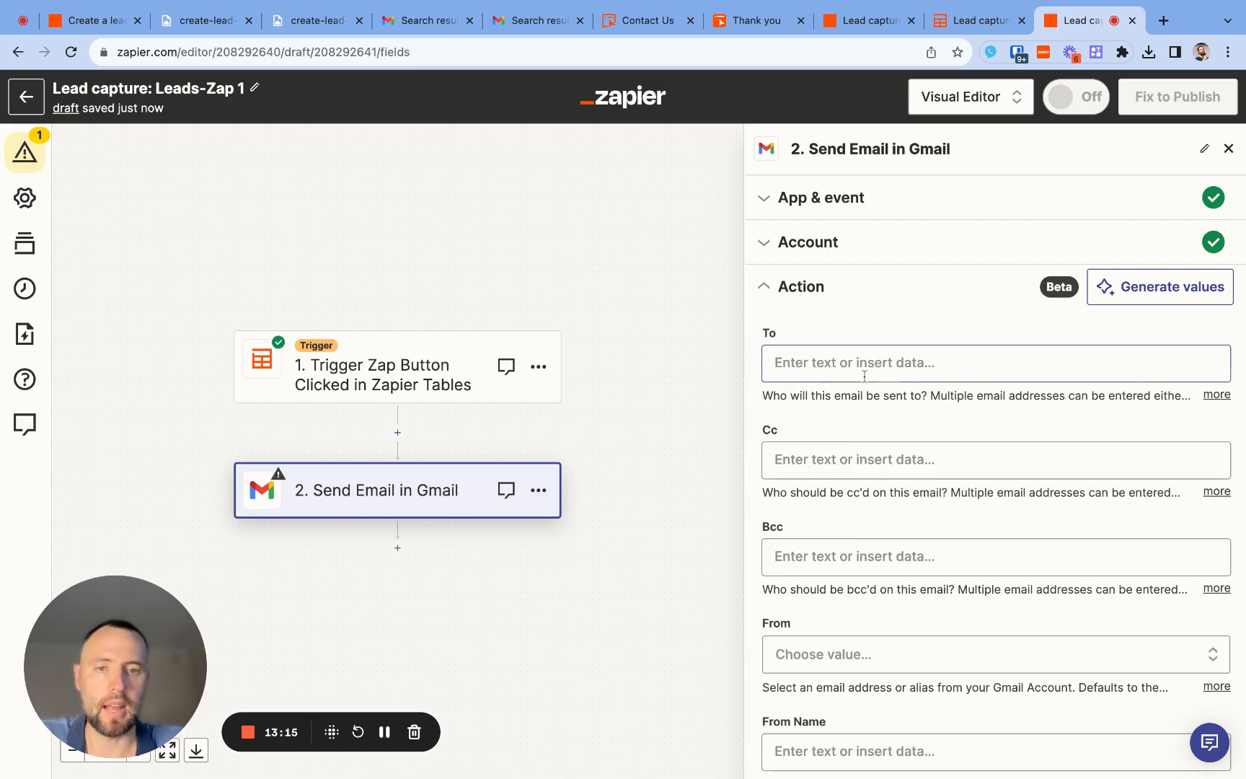
- Map the email's To recipient to the trigger record's Email field
left_click(878, 361)
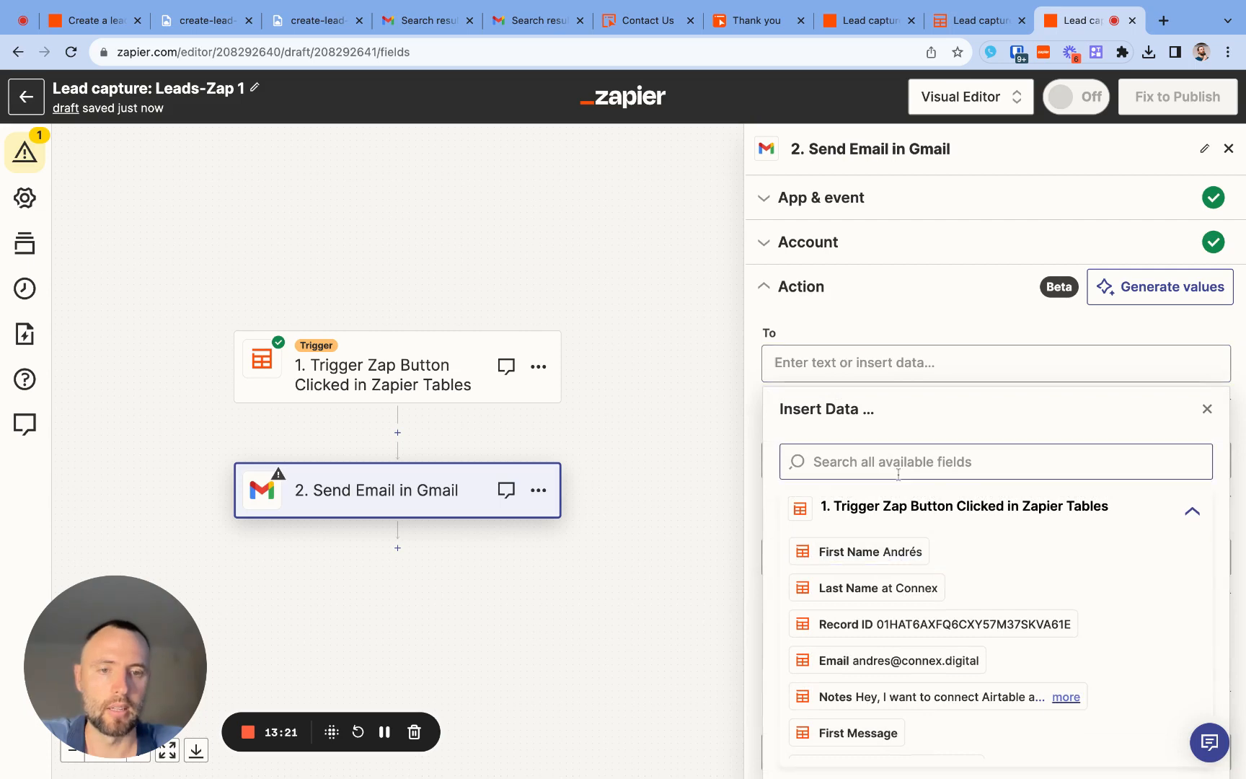
left_click(898, 660)
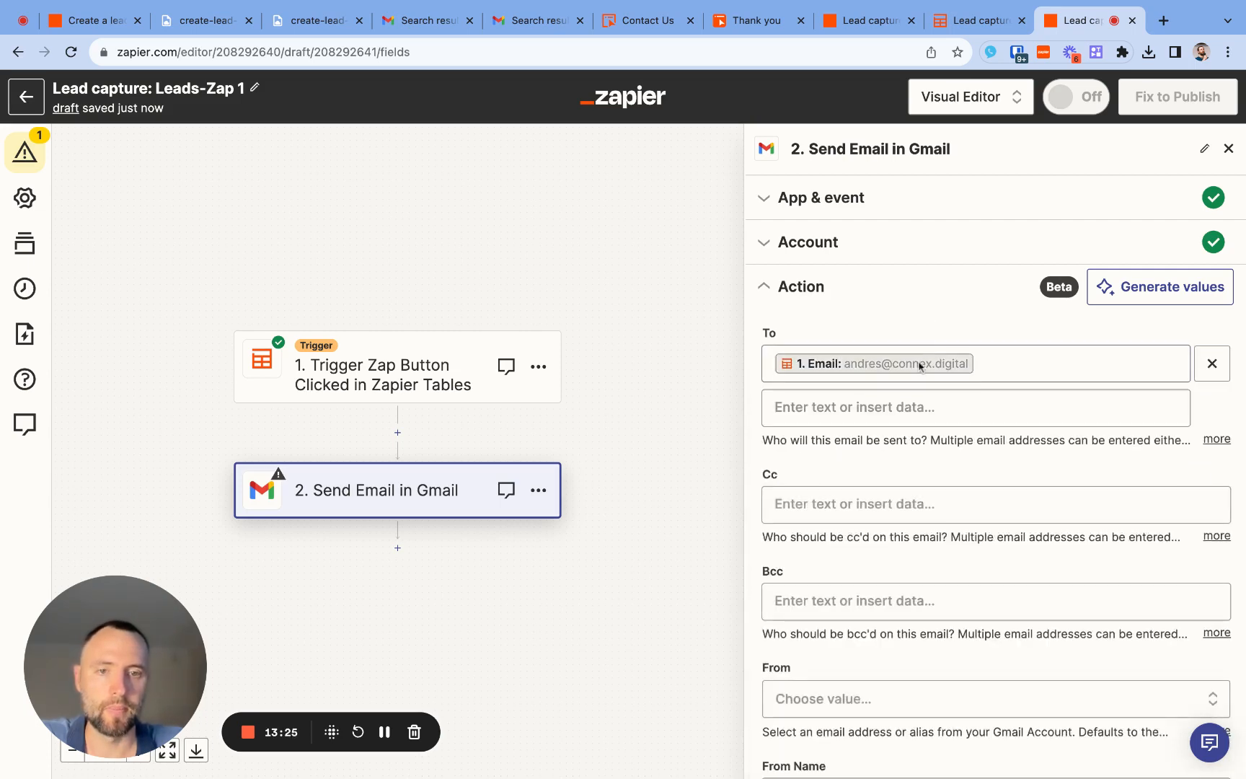
scroll(891, 511, "down", 2)
scroll(890, 512, "down", 5)
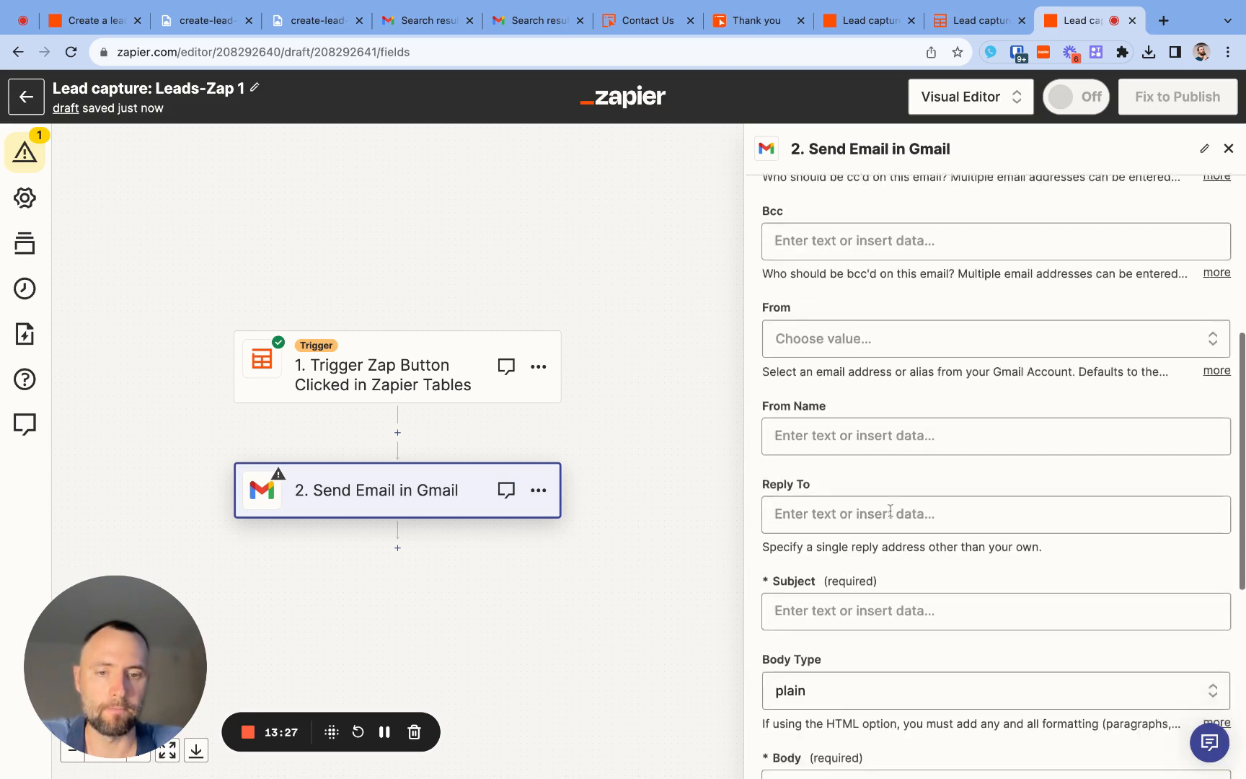
- Compose the email's subject from the trigger's First Name field, the text ", your AI automation request -" and the trigger's Apps field
left_click(880, 535)
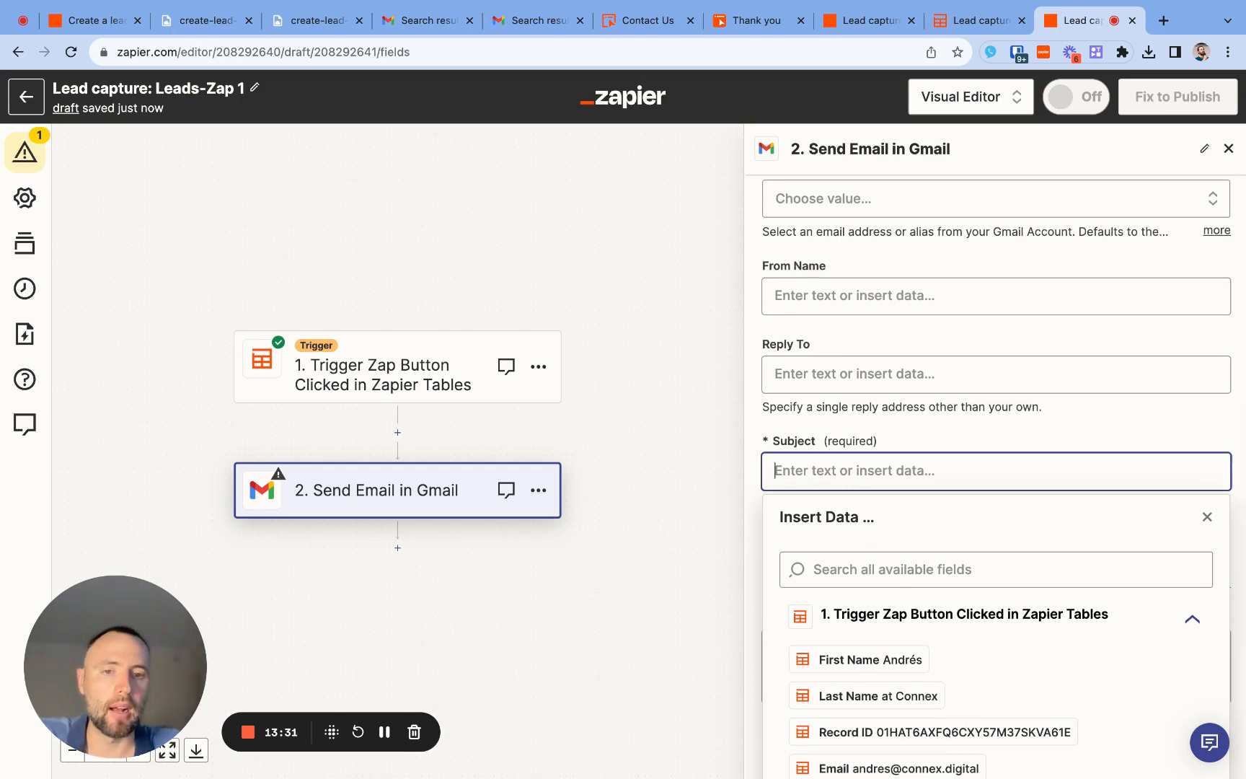
left_click(876, 656)
type(", y")
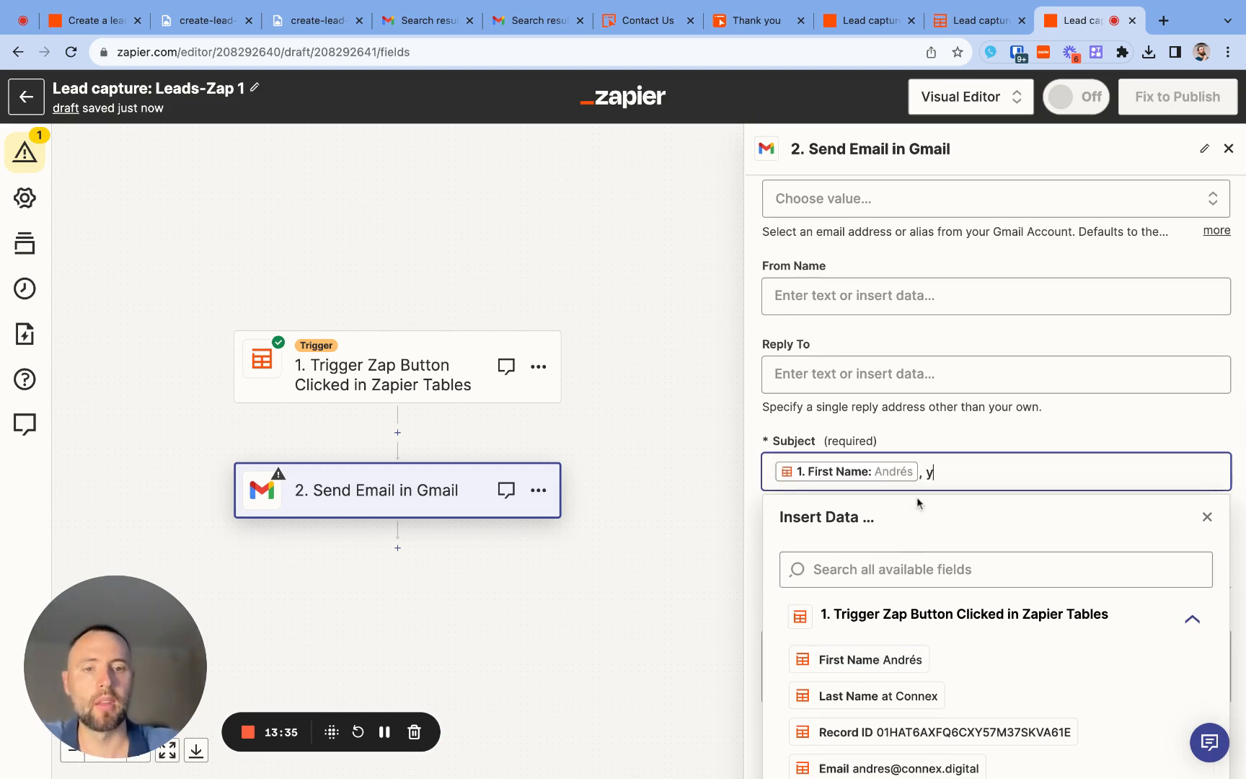
type("our AI automati")
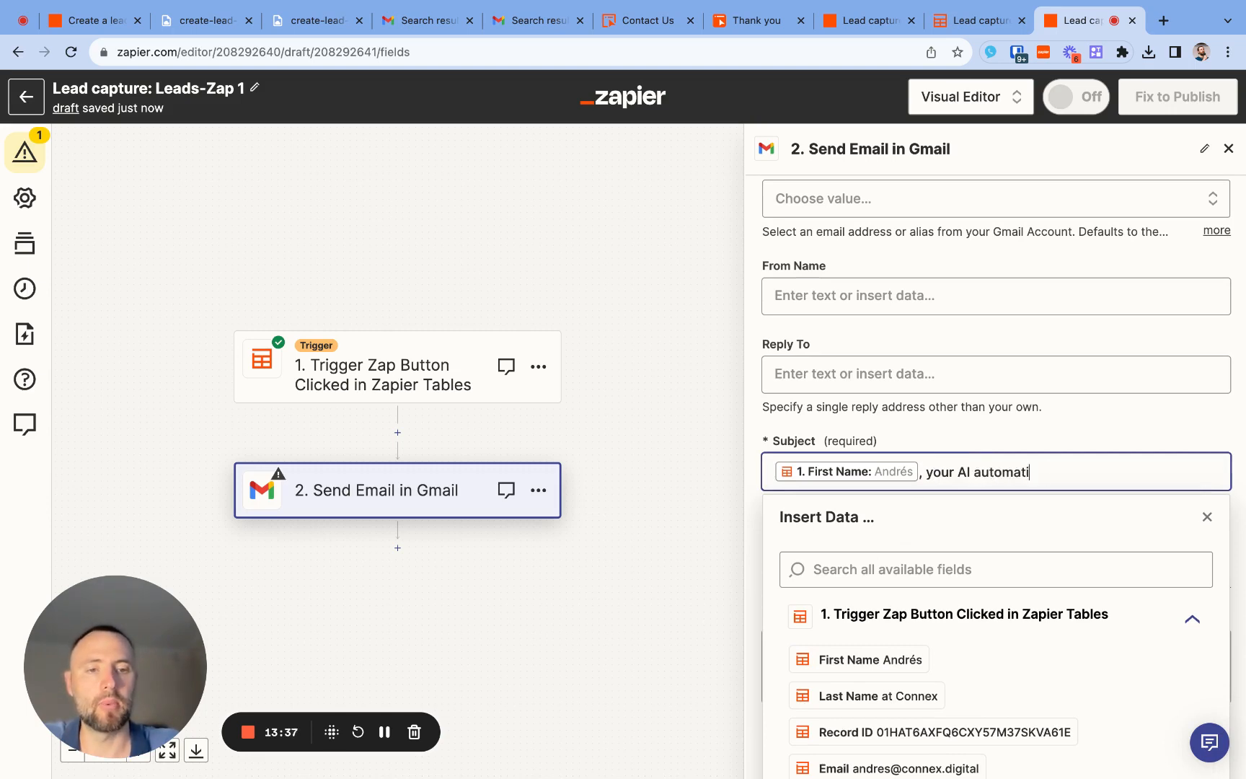
type("on request -")
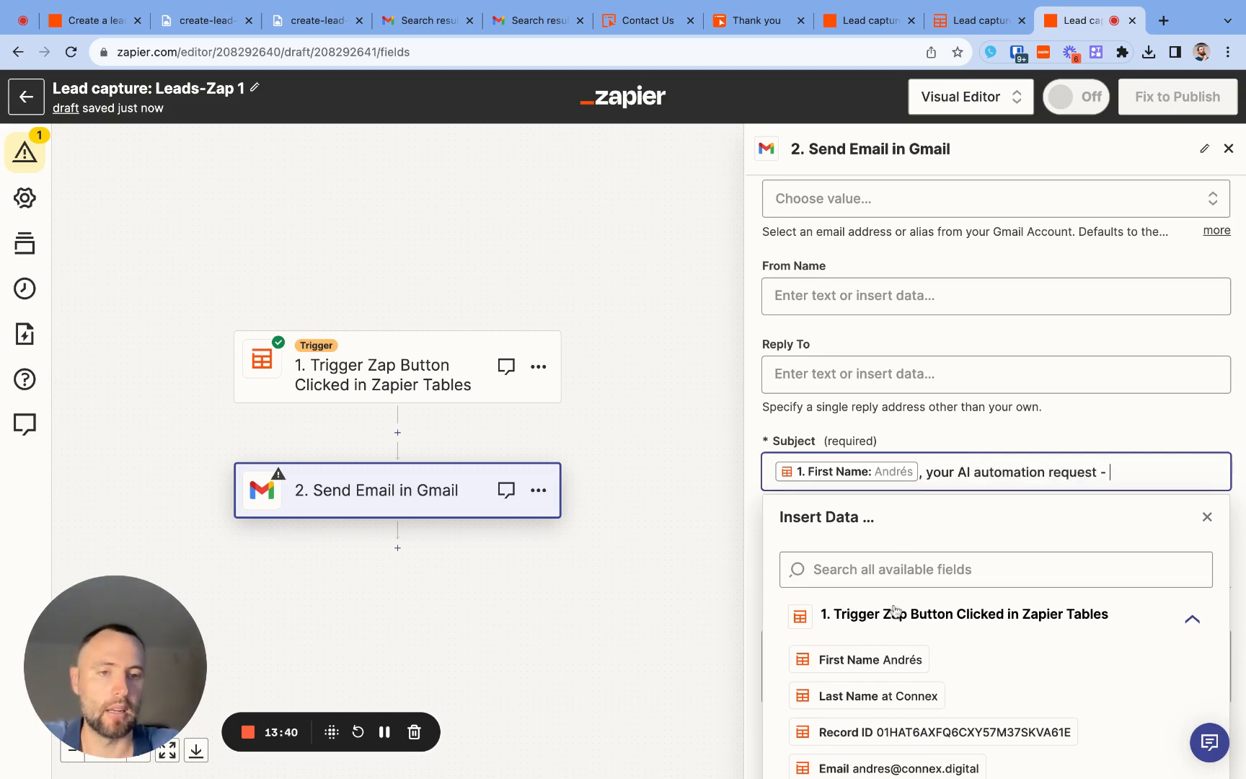
scroll(894, 611, "down", 4)
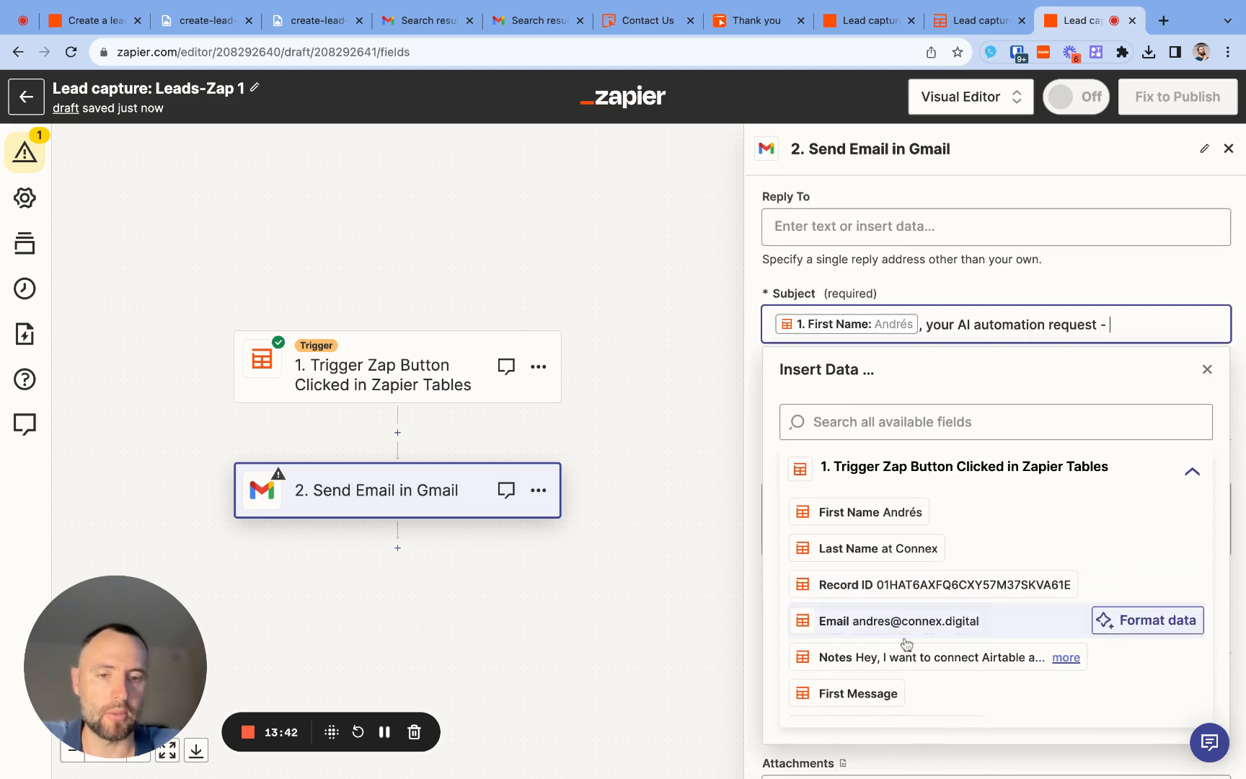
left_click(881, 422)
type("app")
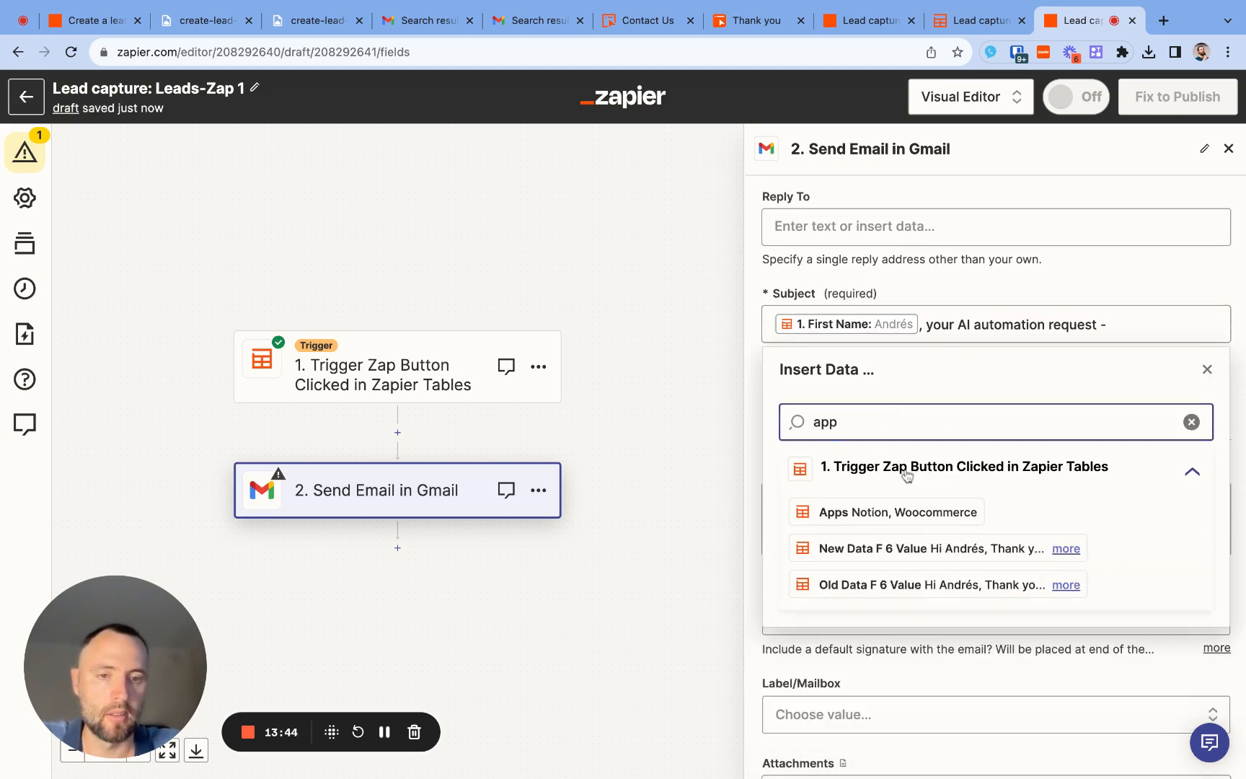
left_click(894, 511)
left_click(727, 449)
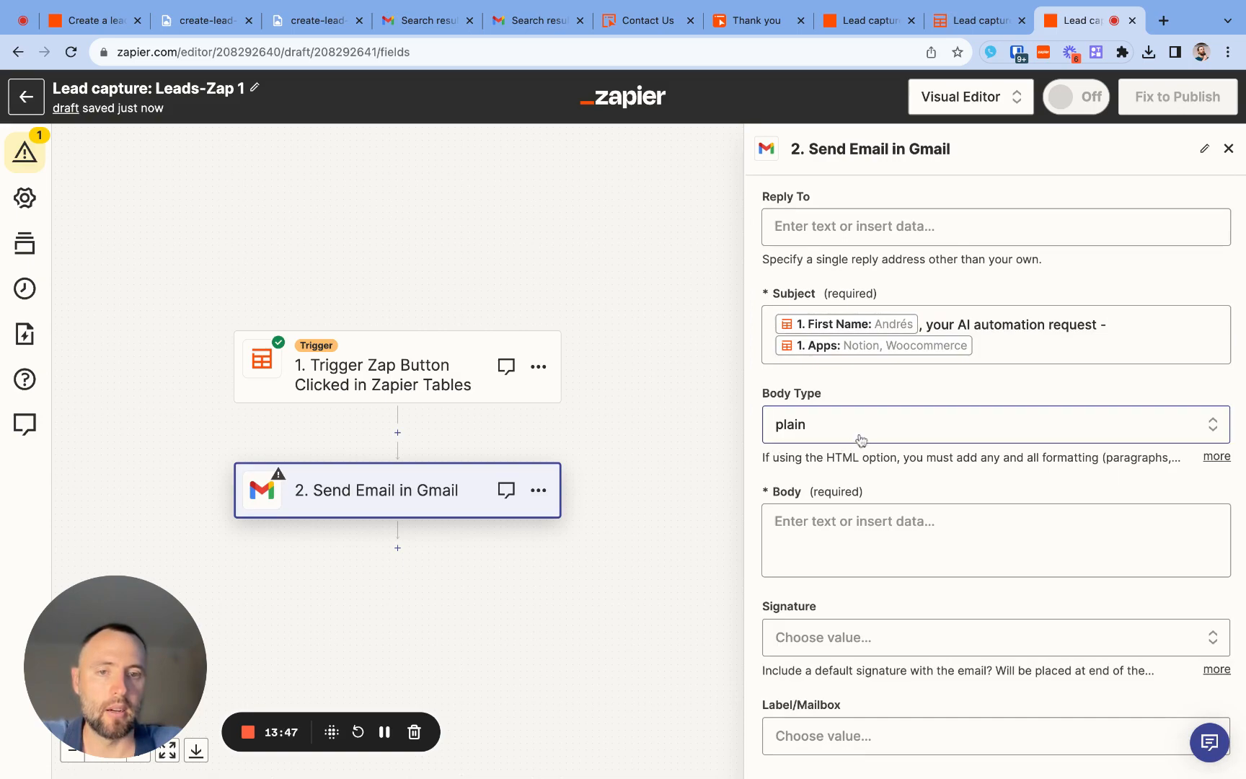
- Find the AI-drafted message among the trigger's fields and map New Data F 6 Value as the email's body
left_click(861, 529)
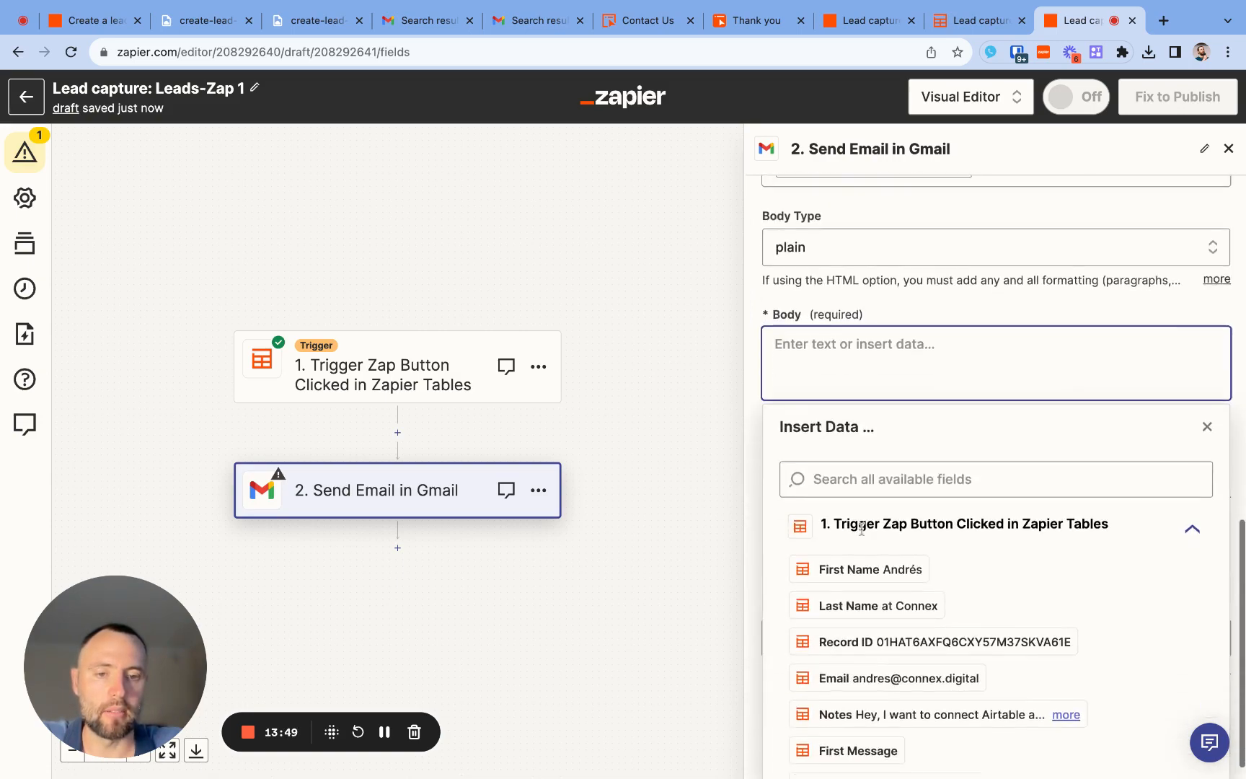
scroll(872, 676, "down", 4)
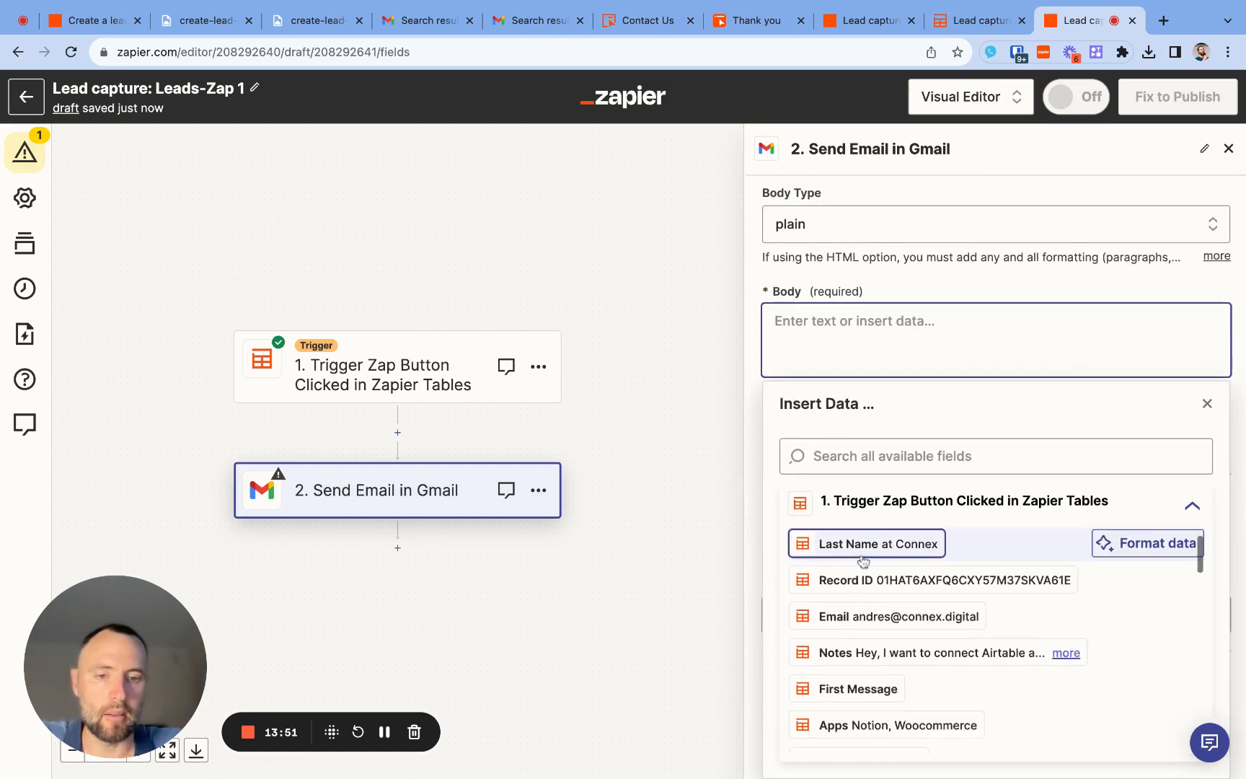
scroll(871, 676, "down", 4)
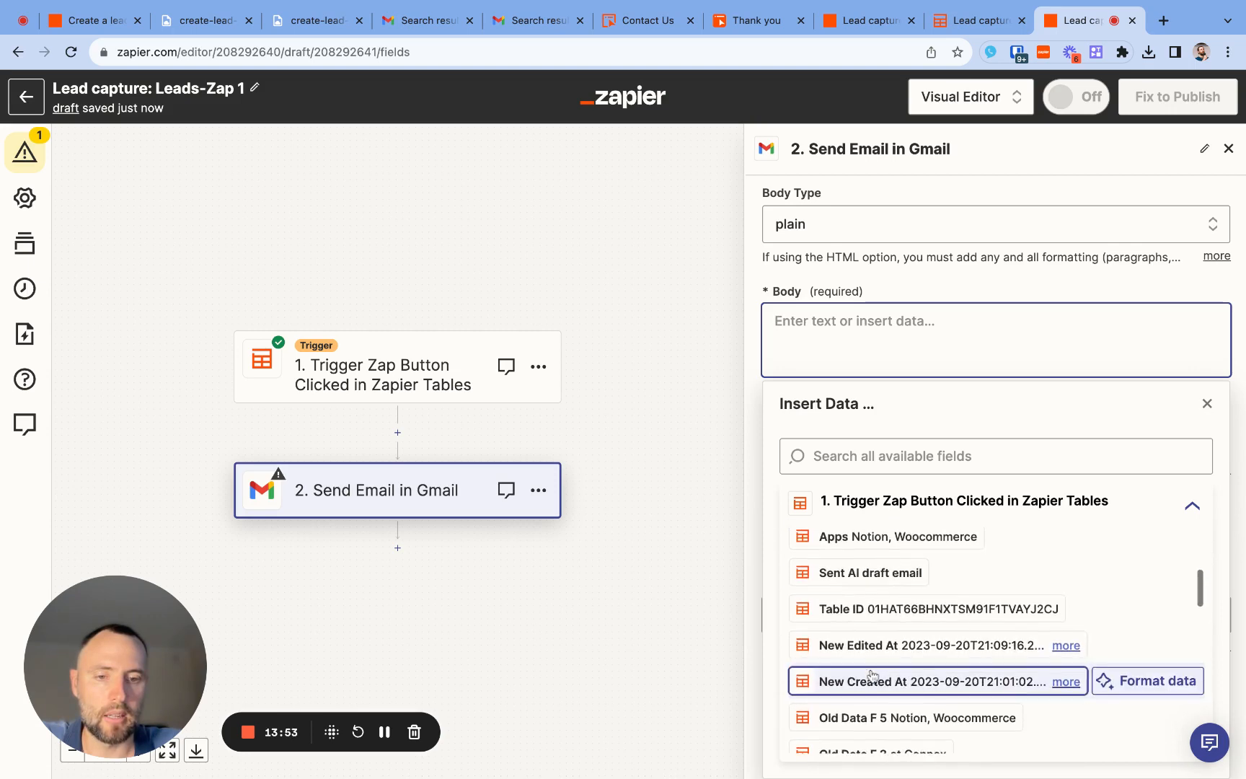
scroll(871, 612, "down", 6)
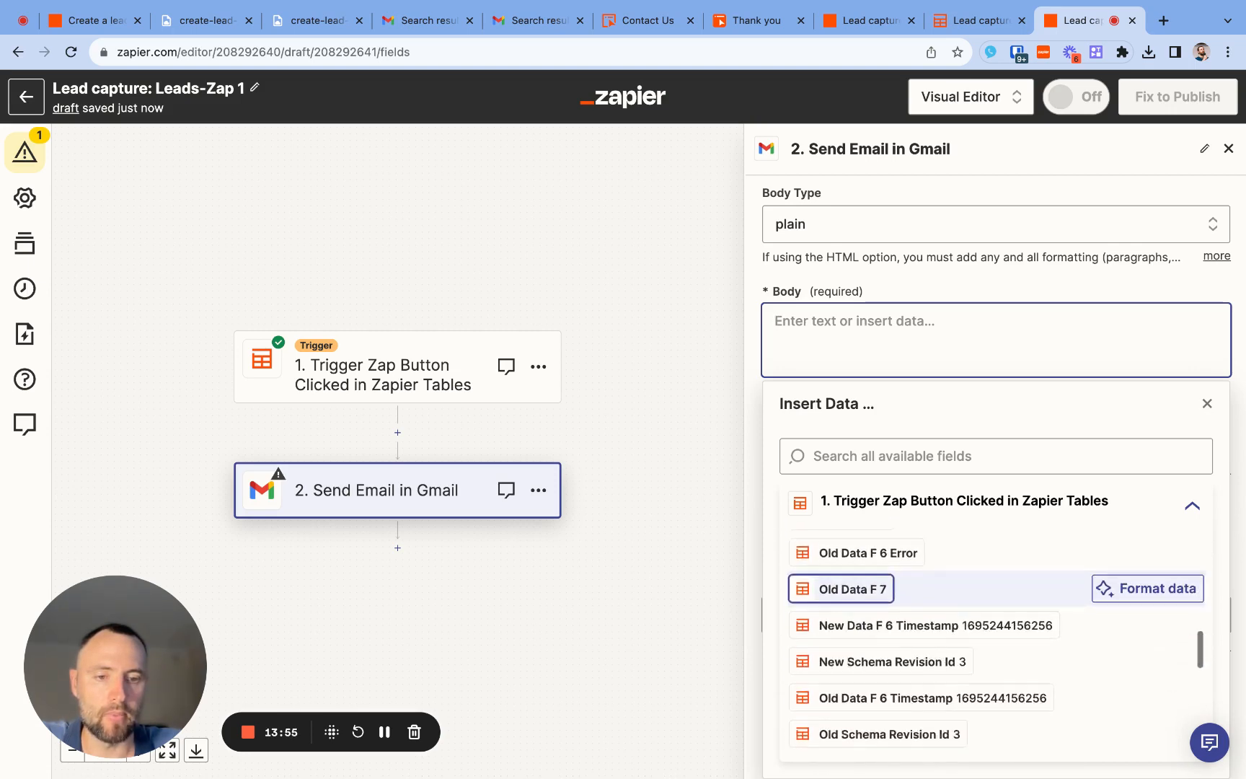
scroll(938, 577, "down", 2)
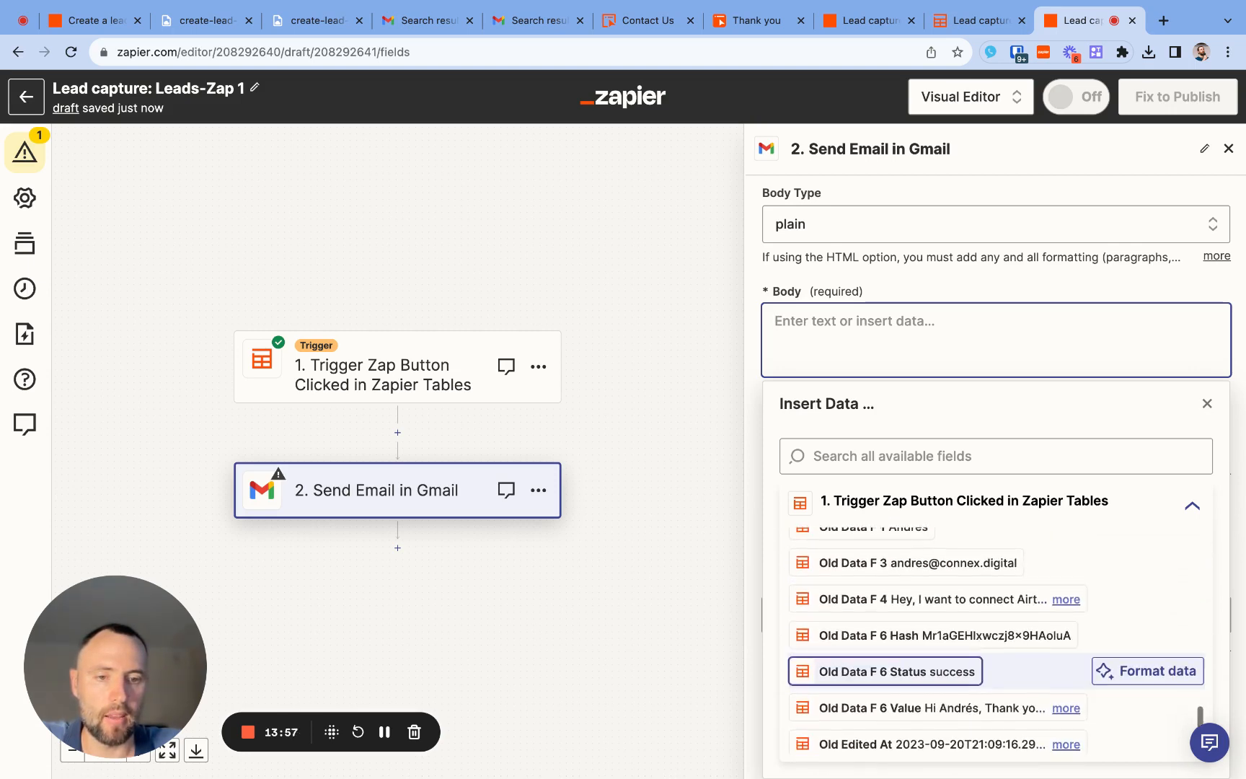
scroll(879, 620, "down", 1)
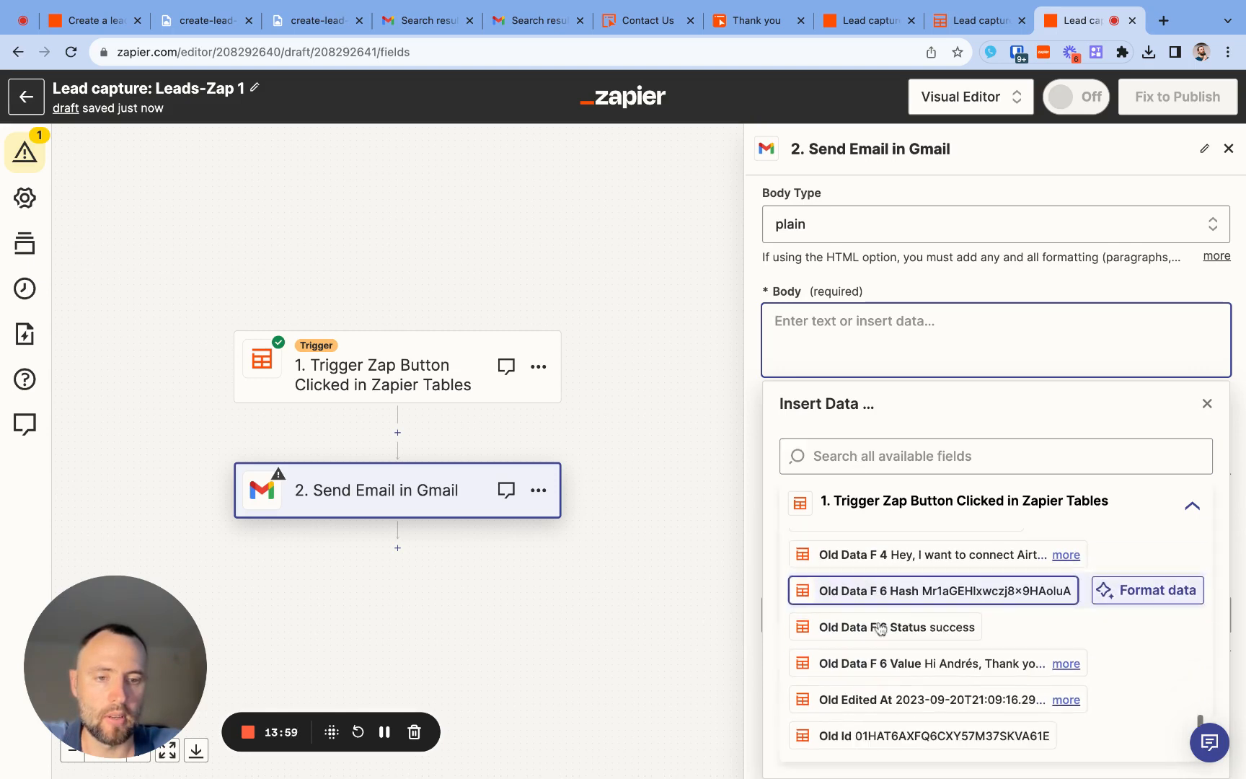
left_click(858, 455)
type("ai")
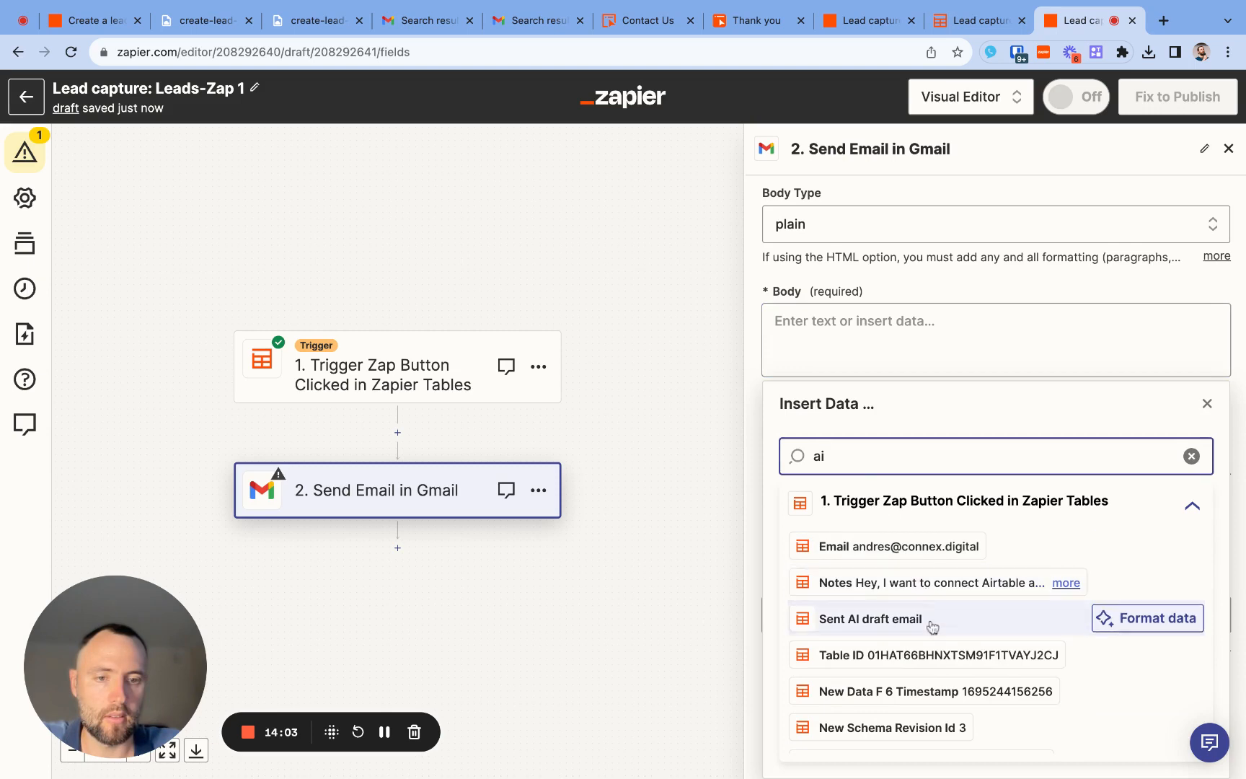
scroll(931, 642, "down", 5)
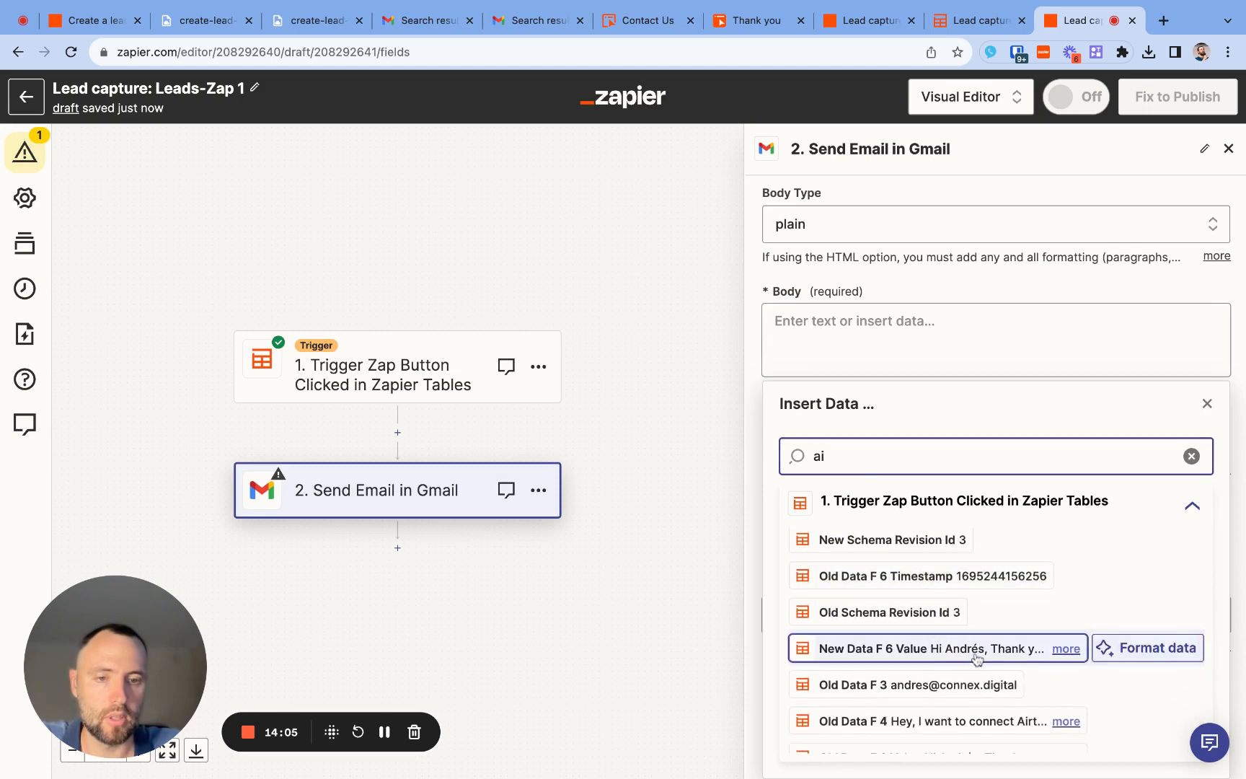
left_click(1066, 648)
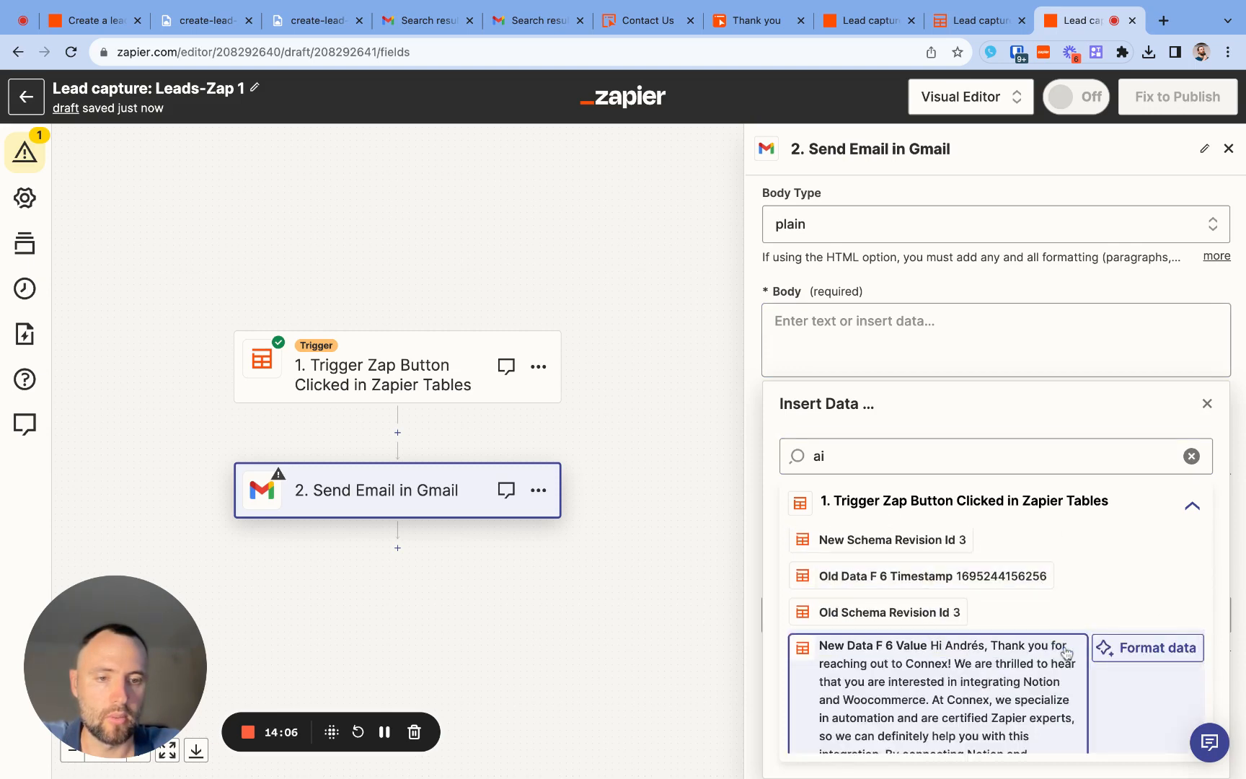
left_click(987, 654)
left_click(773, 613)
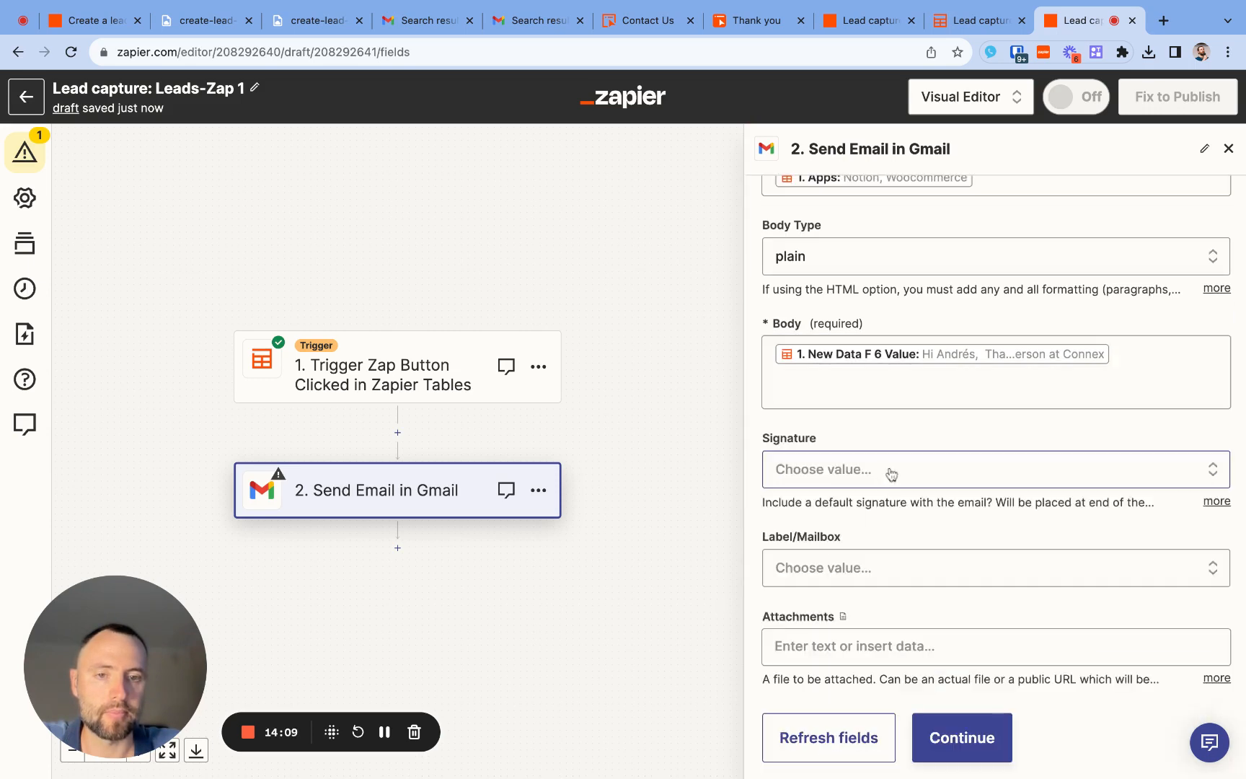
- Below the drafted message in the body, leave a gap and add "Your apps:" followed by the trigger's Apps field
scroll(892, 474, "down", 1)
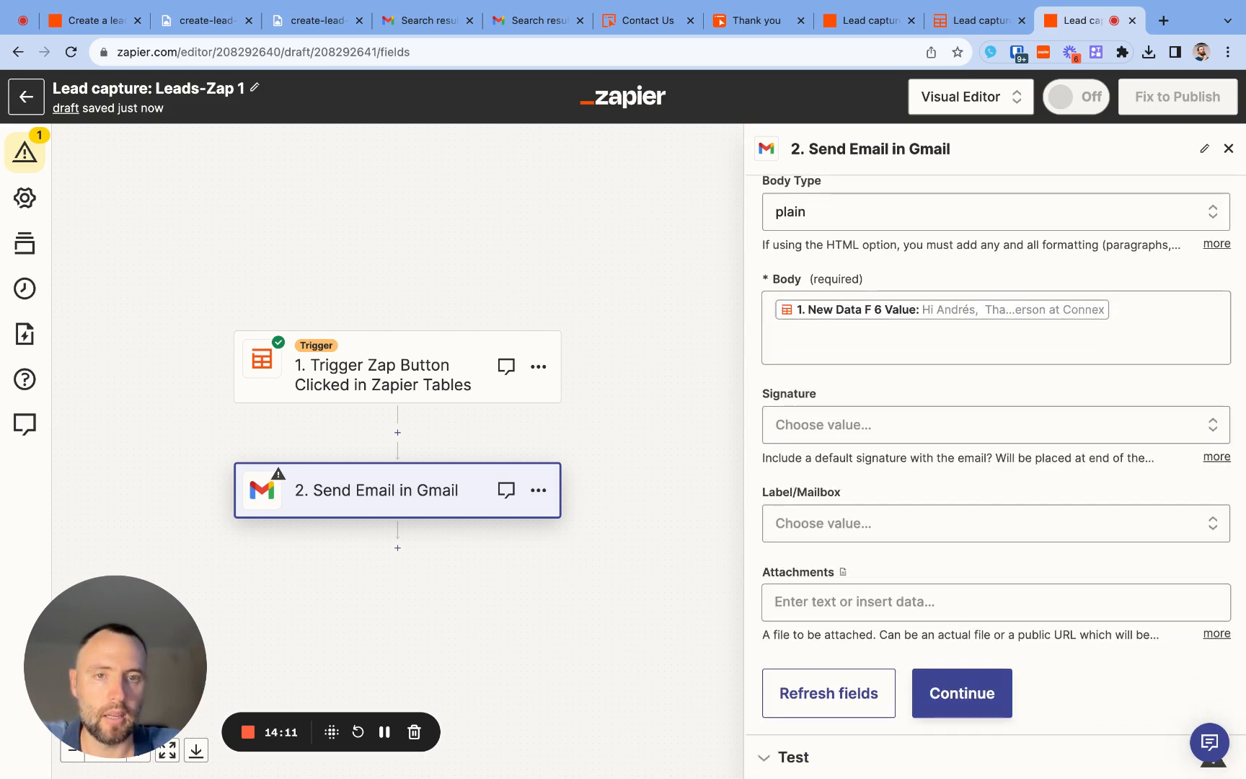
scroll(1115, 429, "up", 3)
left_click(1114, 428)
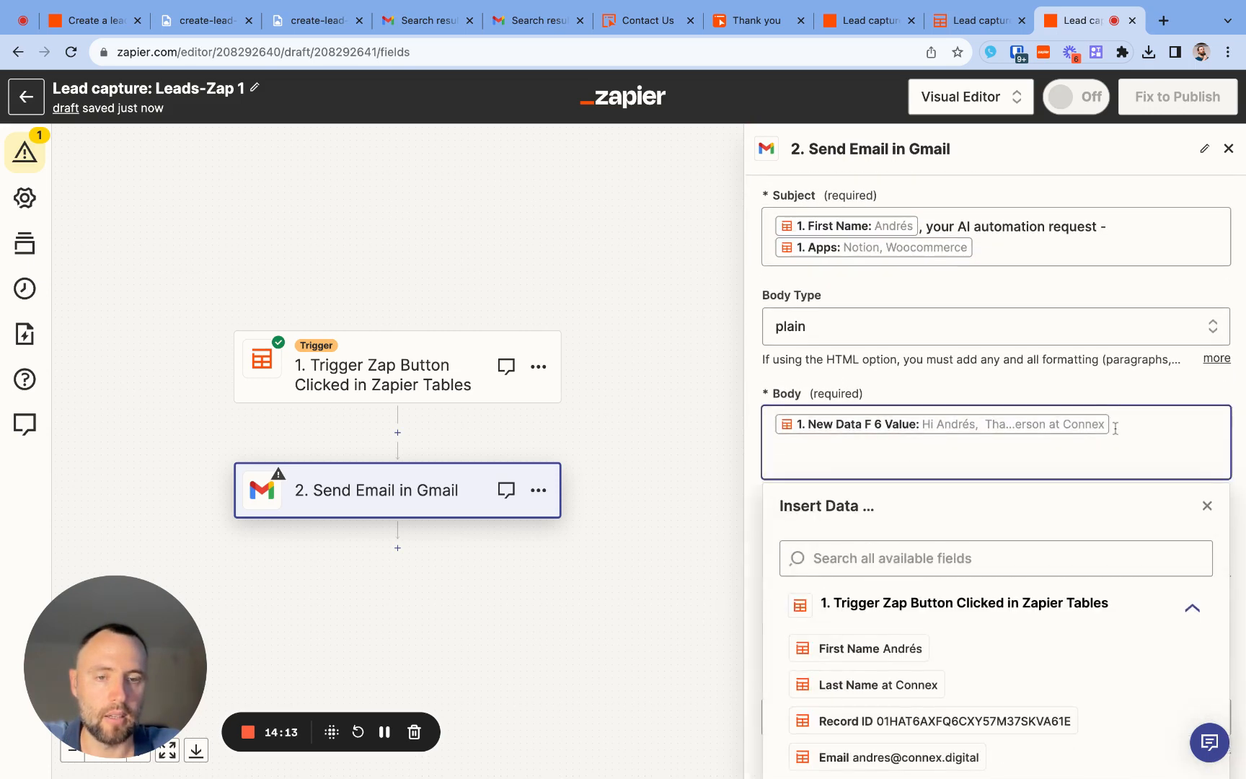
key("Return")
key("Return")
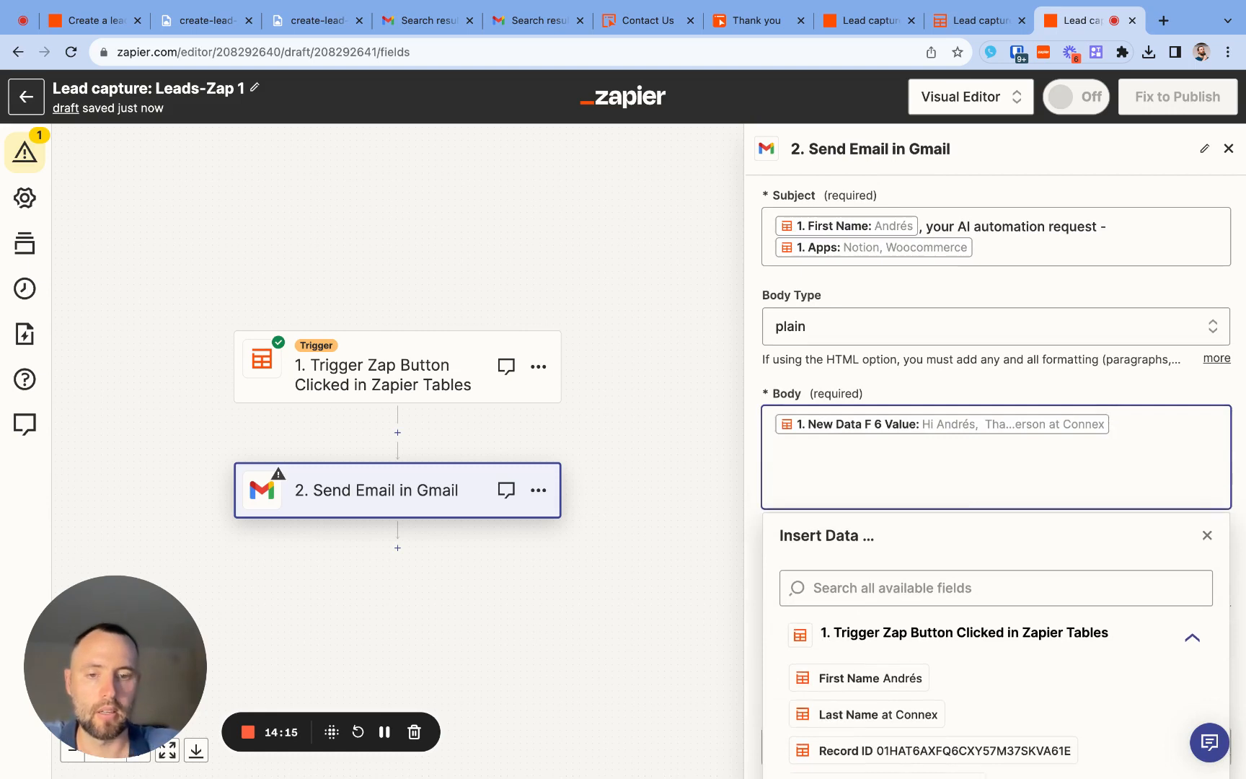
type("Your apps")
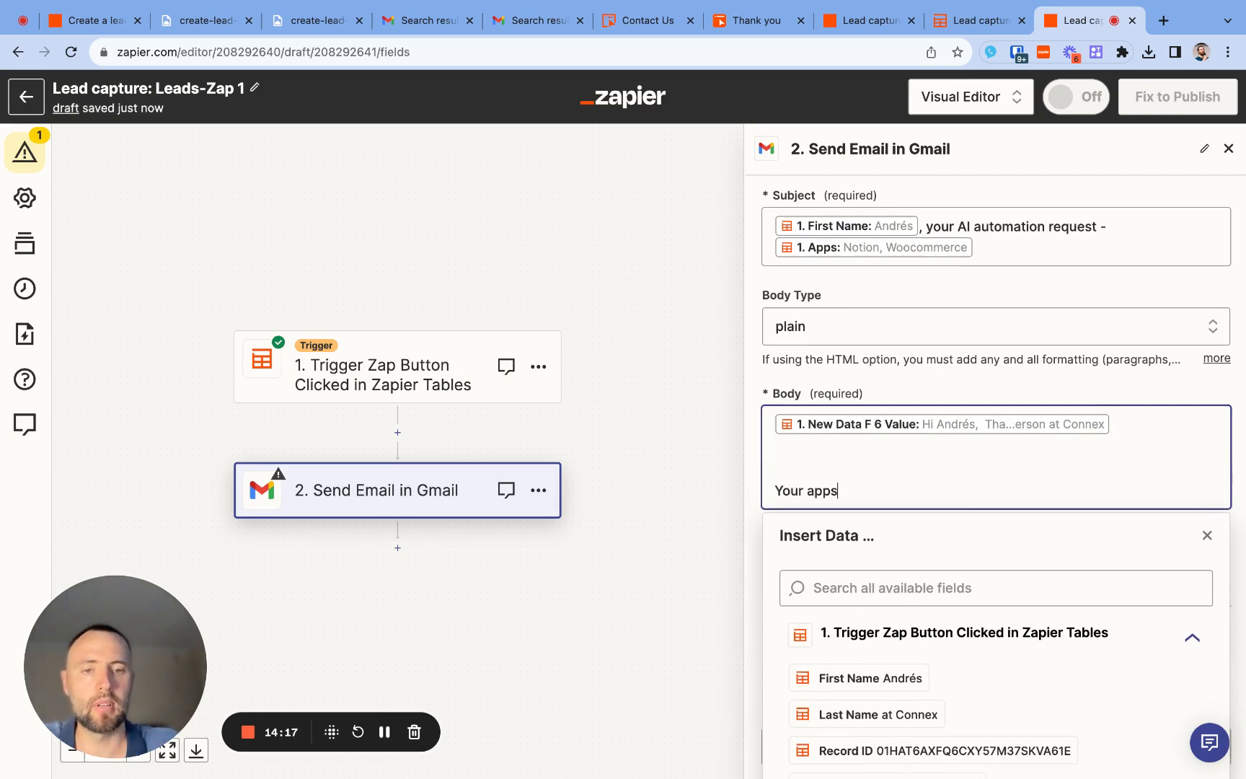
type(":")
left_click(997, 594)
type("app")
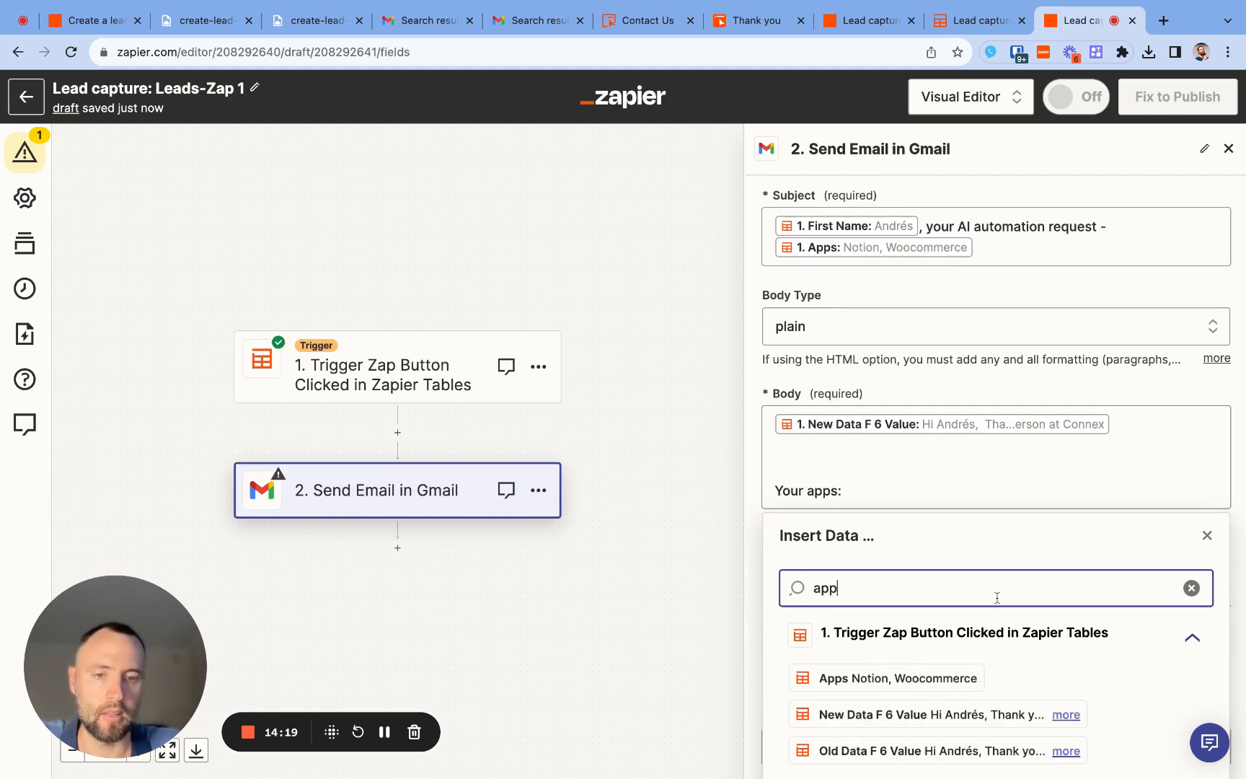
left_click(935, 685)
- Add a new body line reading "Your request notes:" followed by the trigger's Notes field
key("Return")
type("Yo")
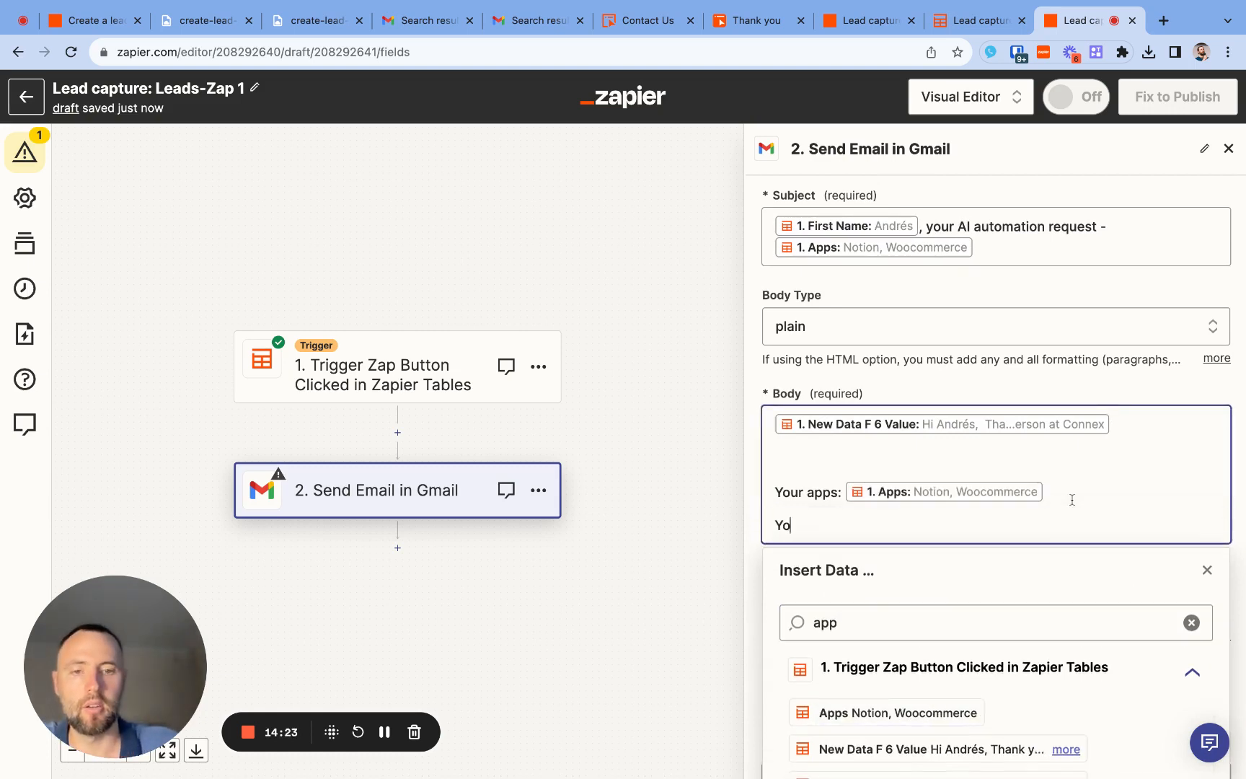
type("ur request notes:")
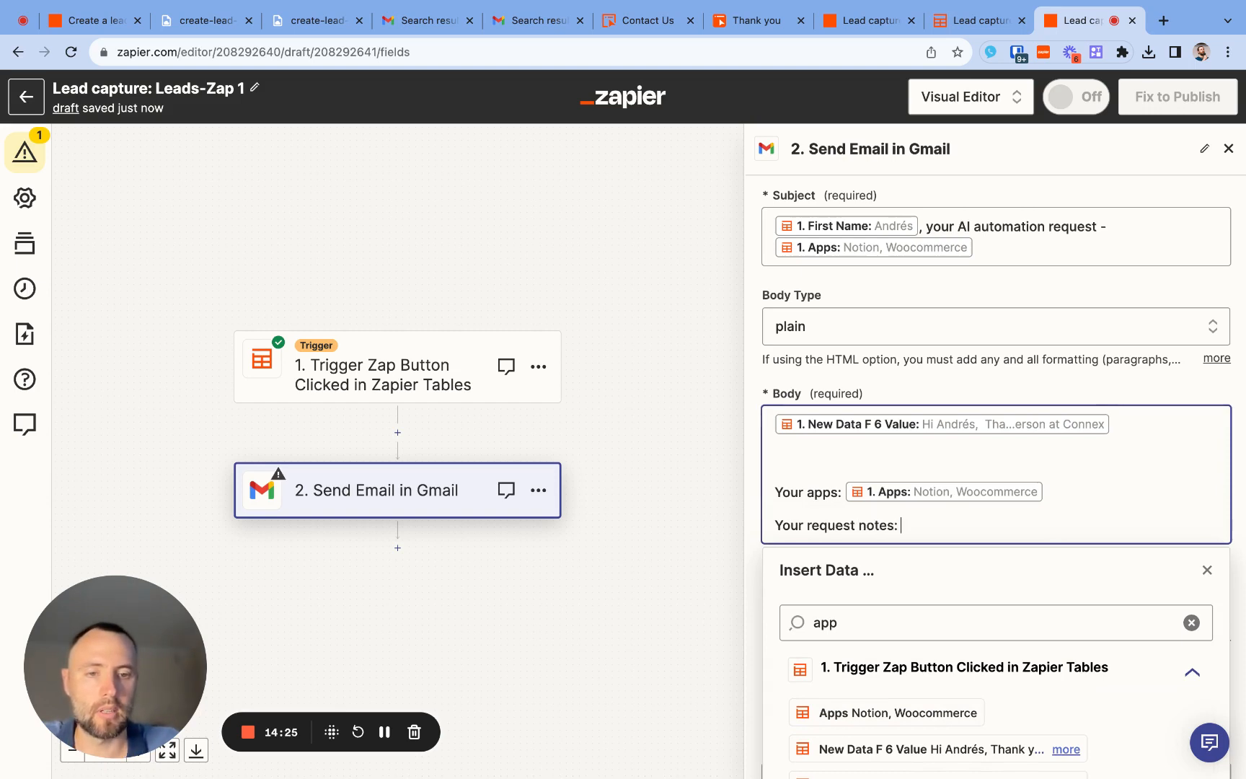
left_click(964, 624)
key("ctrl+a")
type("not")
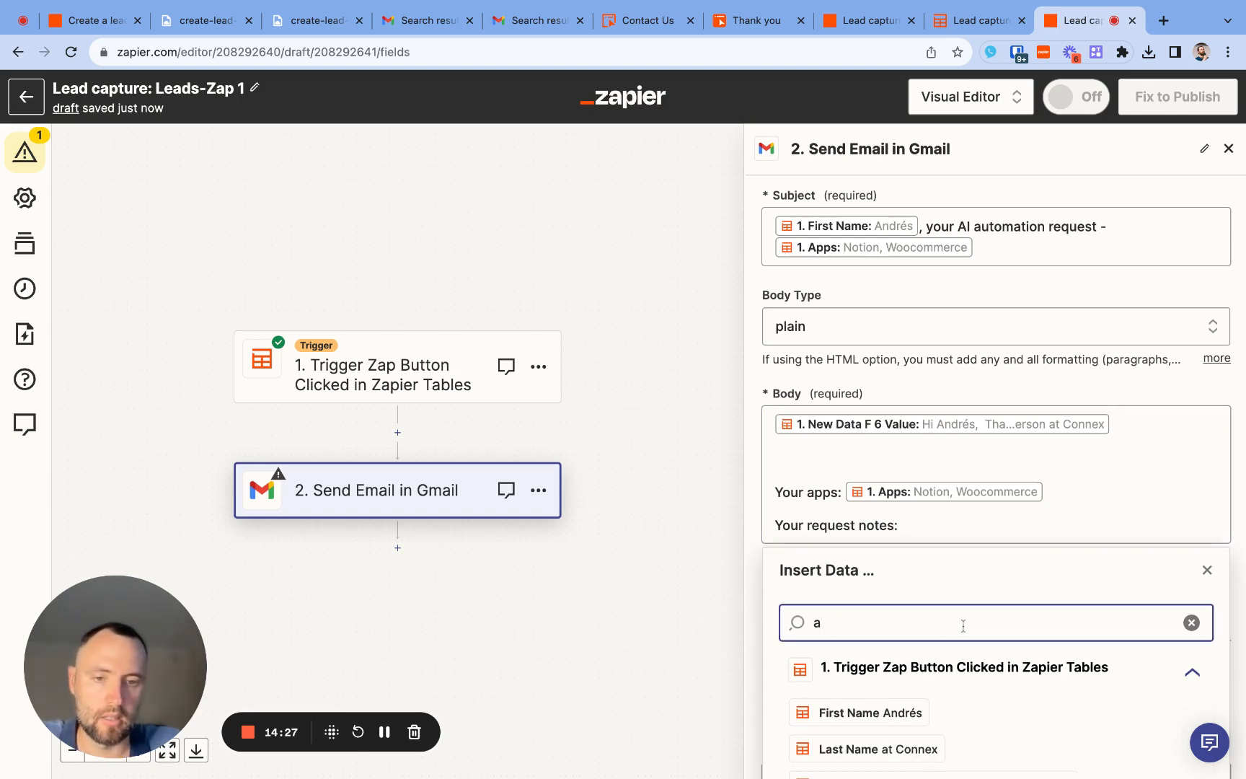
type("es")
left_click(901, 712)
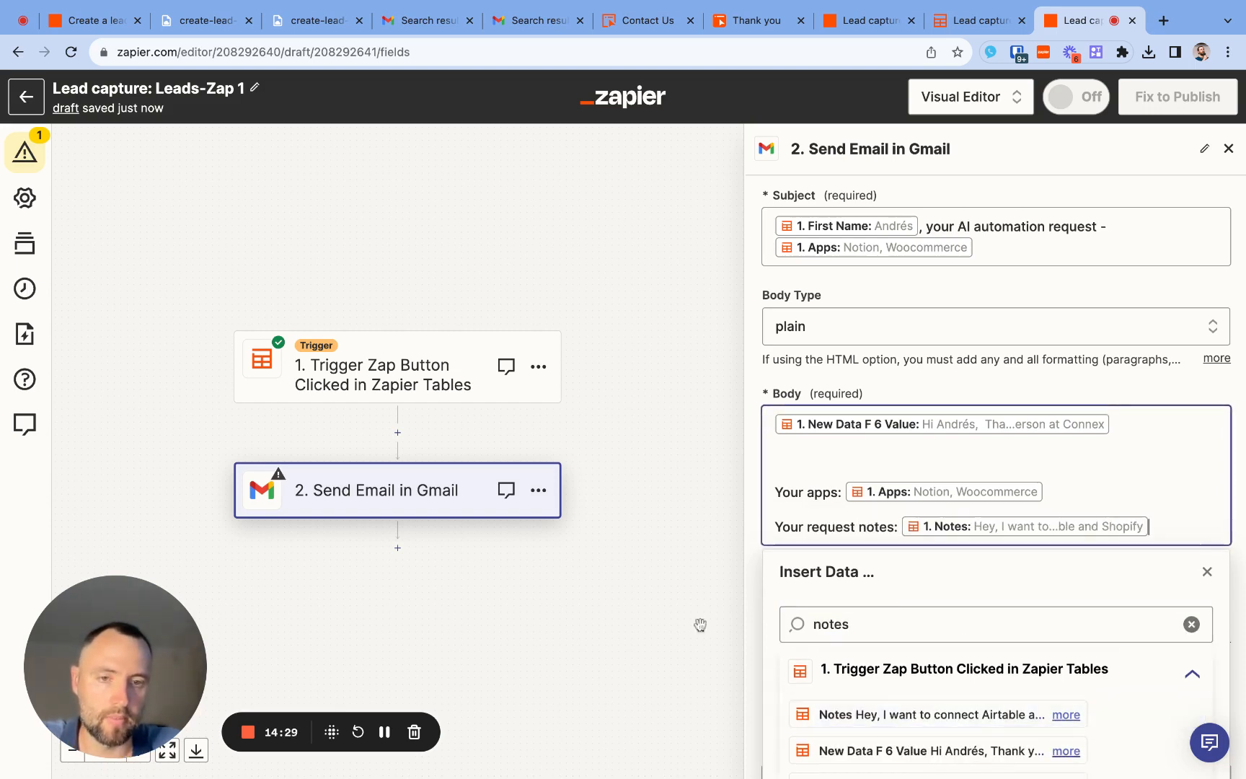
- Continue past the email fields and test the Send Email action by sending a sample email
scroll(856, 617, "down", 2)
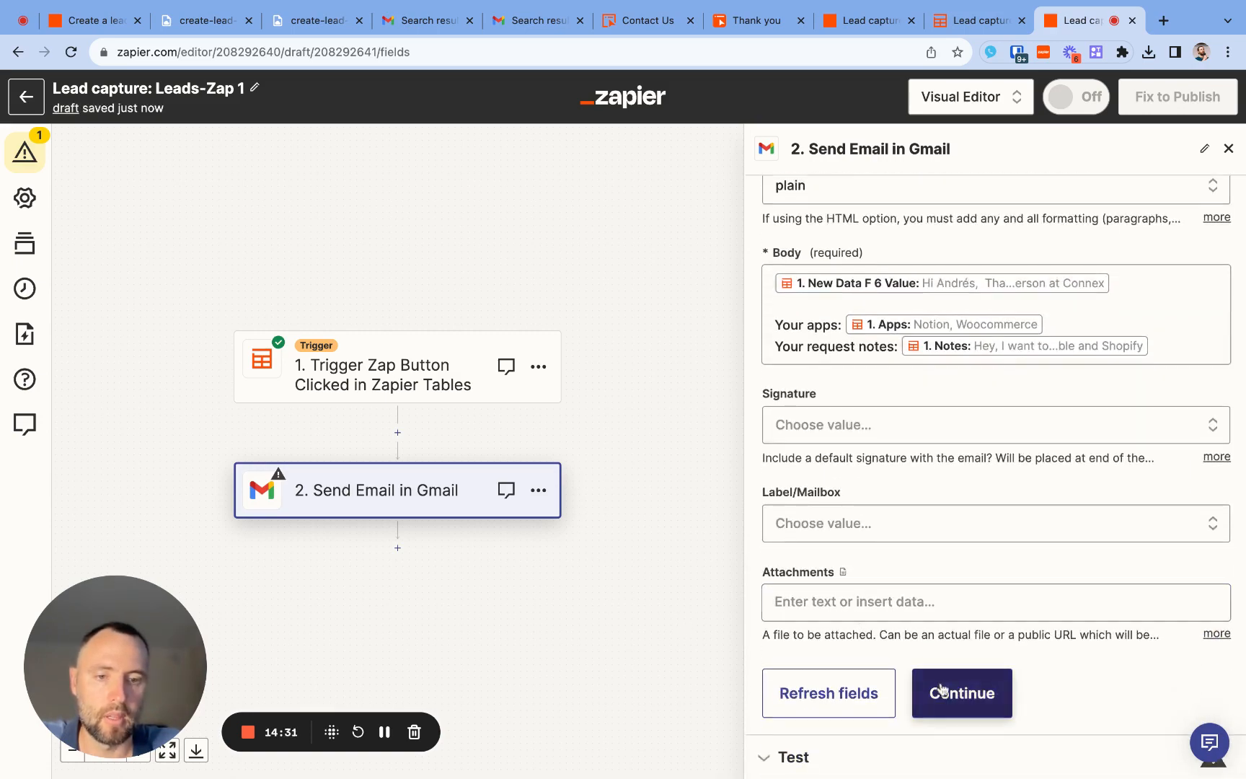
left_click(943, 692)
left_click(940, 753)
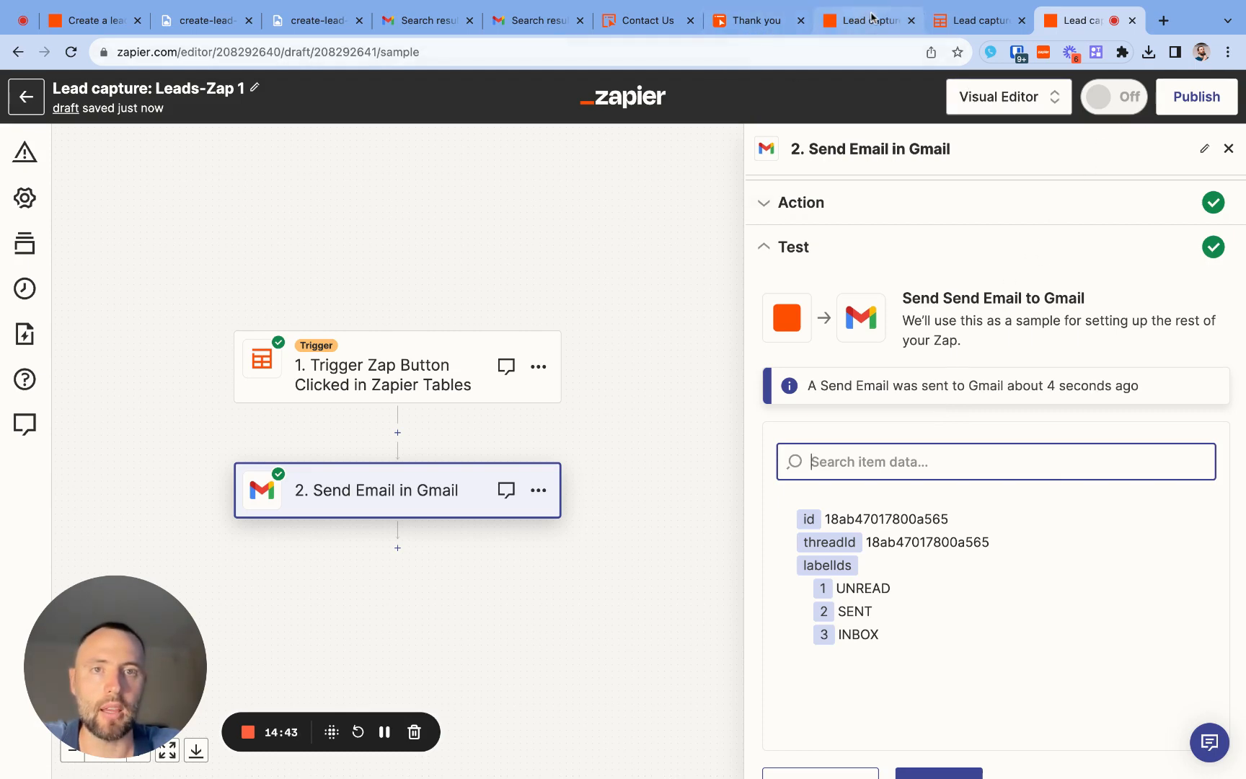
- Switch to Gmail, refresh the sent-mail search for "your ai automation" and open the new test email to review its content
left_click(514, 21)
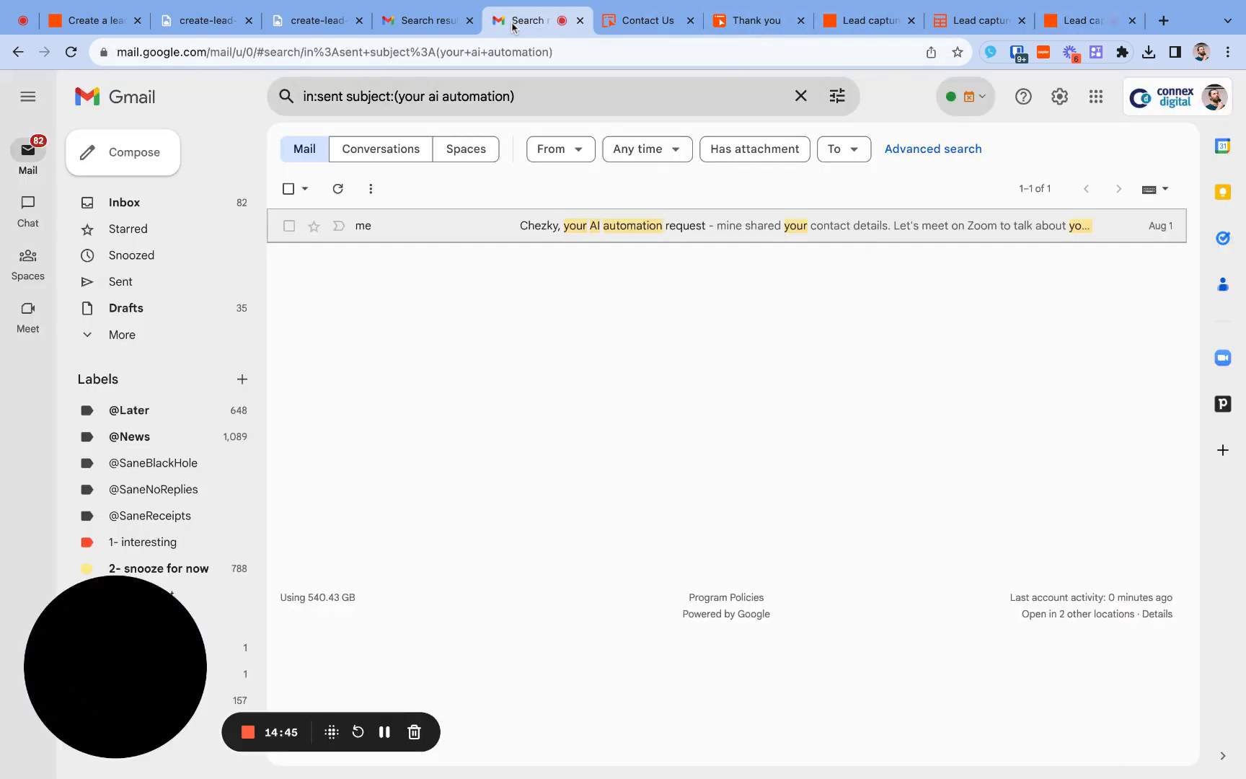
left_click(338, 189)
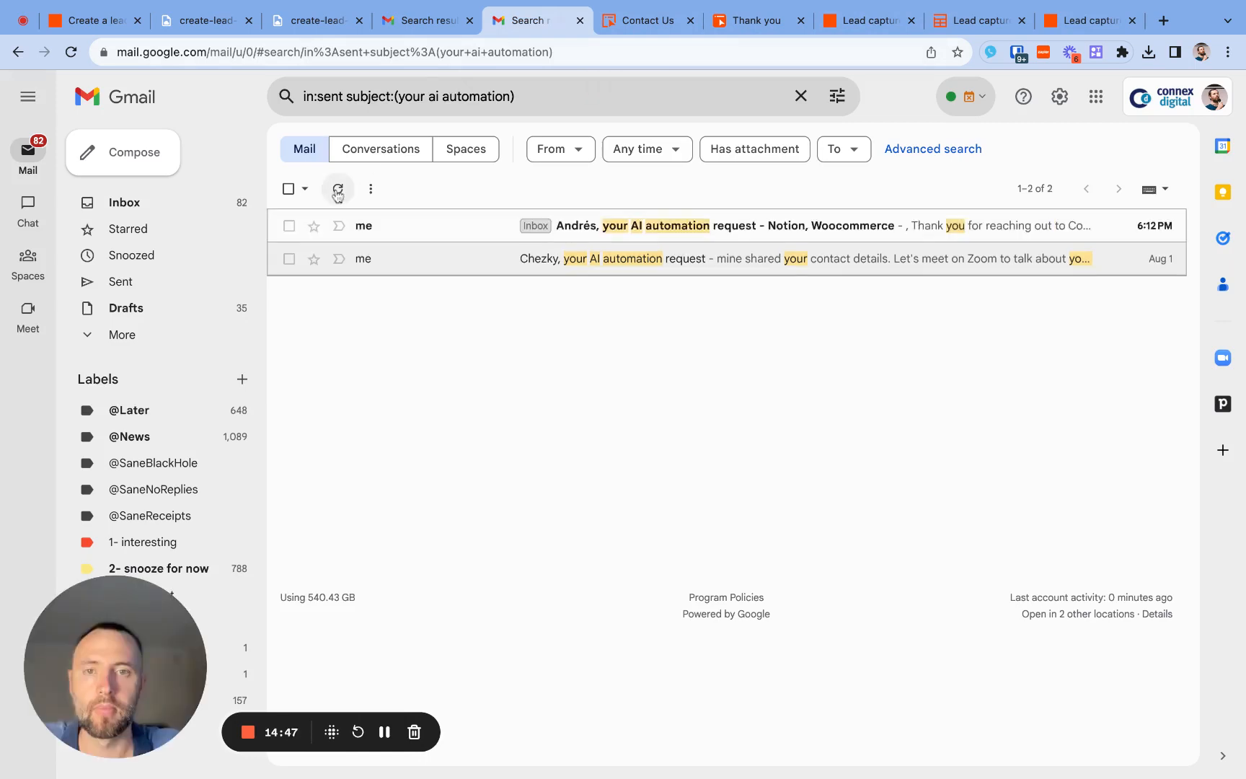
left_click(430, 234)
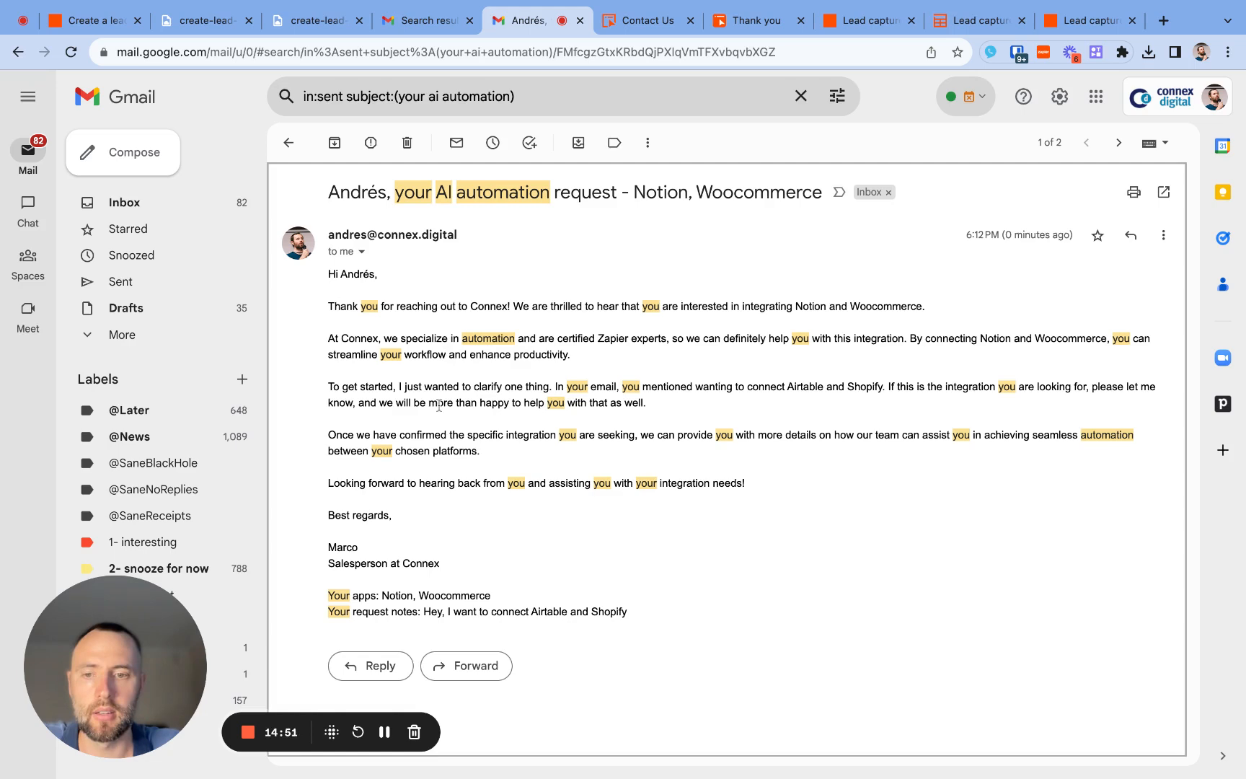
- Return to the Zap editor and publish the Lead capture: Leads-Zap 1 Zap
left_click(1075, 22)
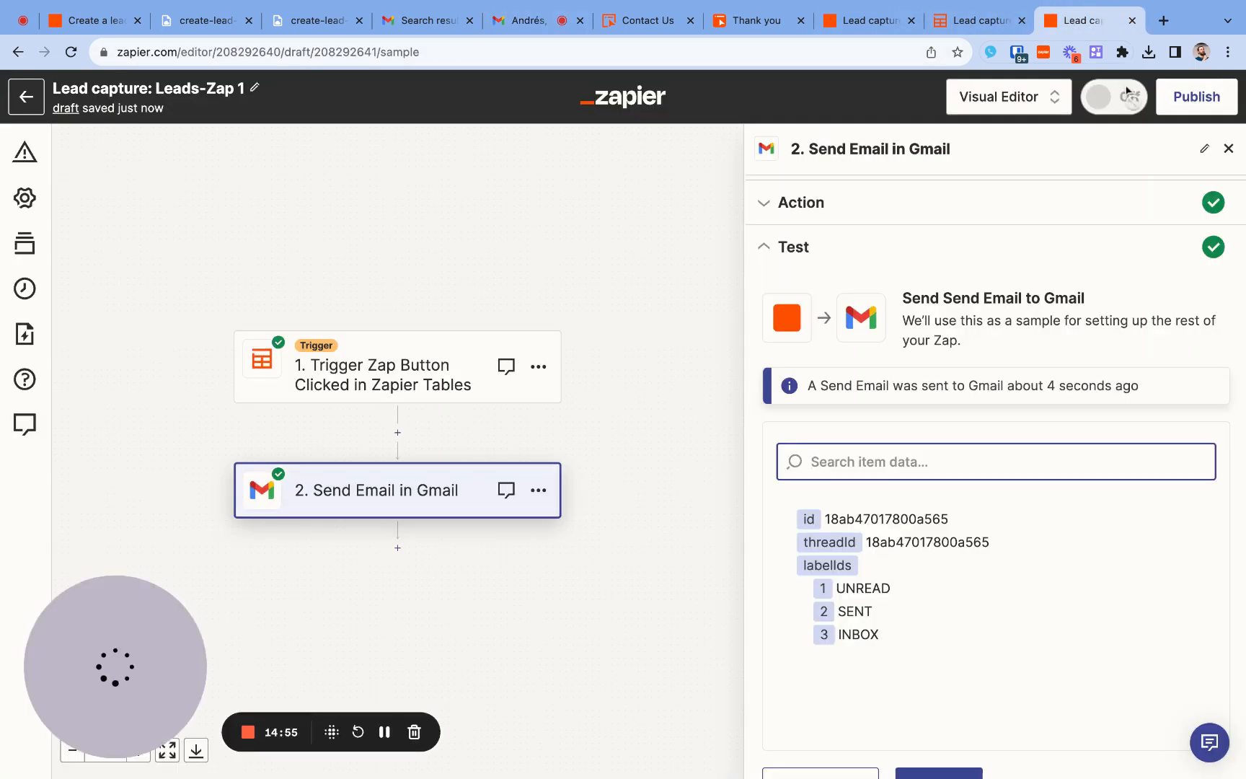
left_click(1168, 105)
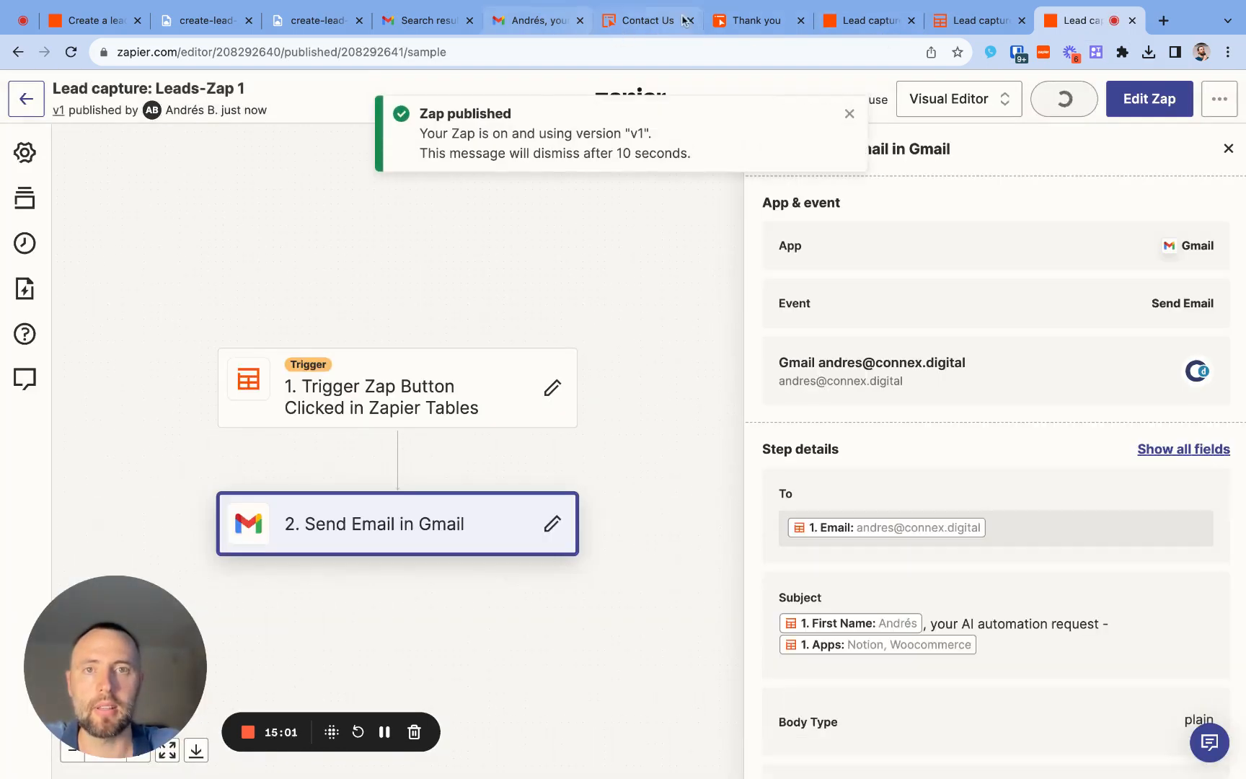
- Return to the Lead capture interface's overview of pages and tables and open the interface settings
left_click(749, 19)
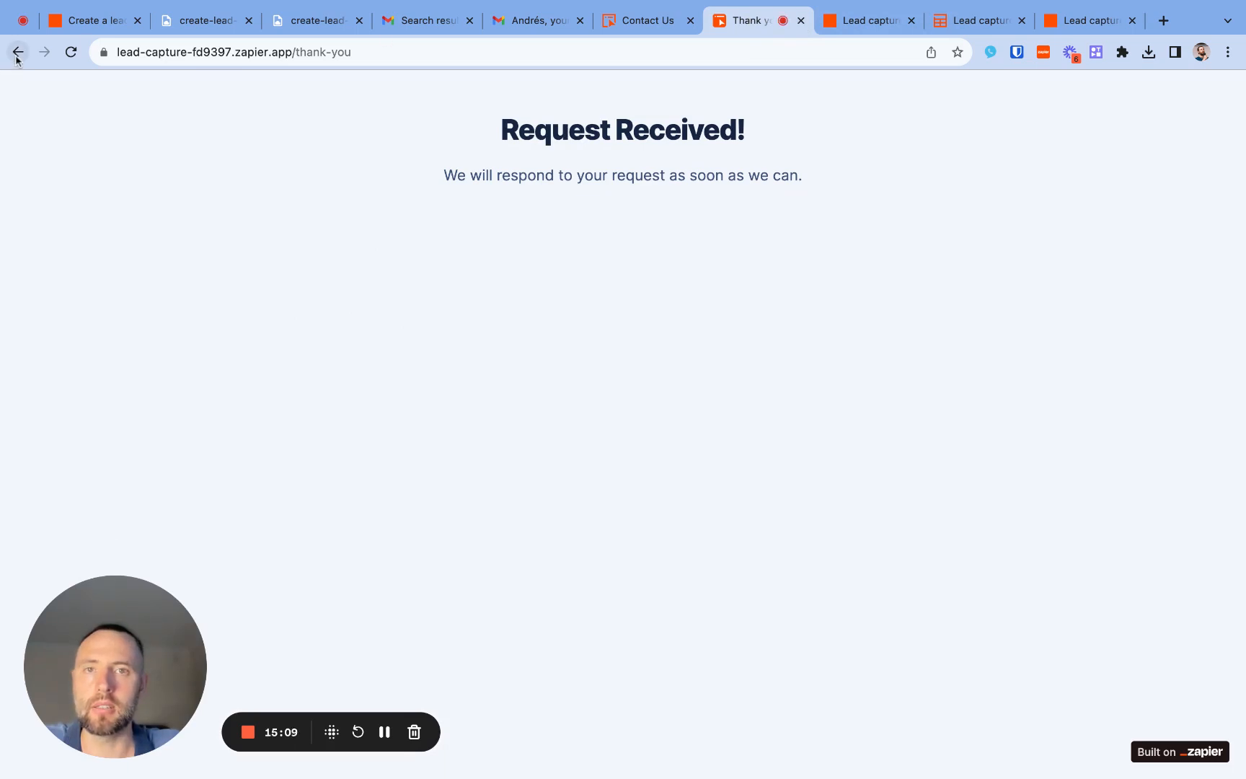
key("ctrl+shift+Tab")
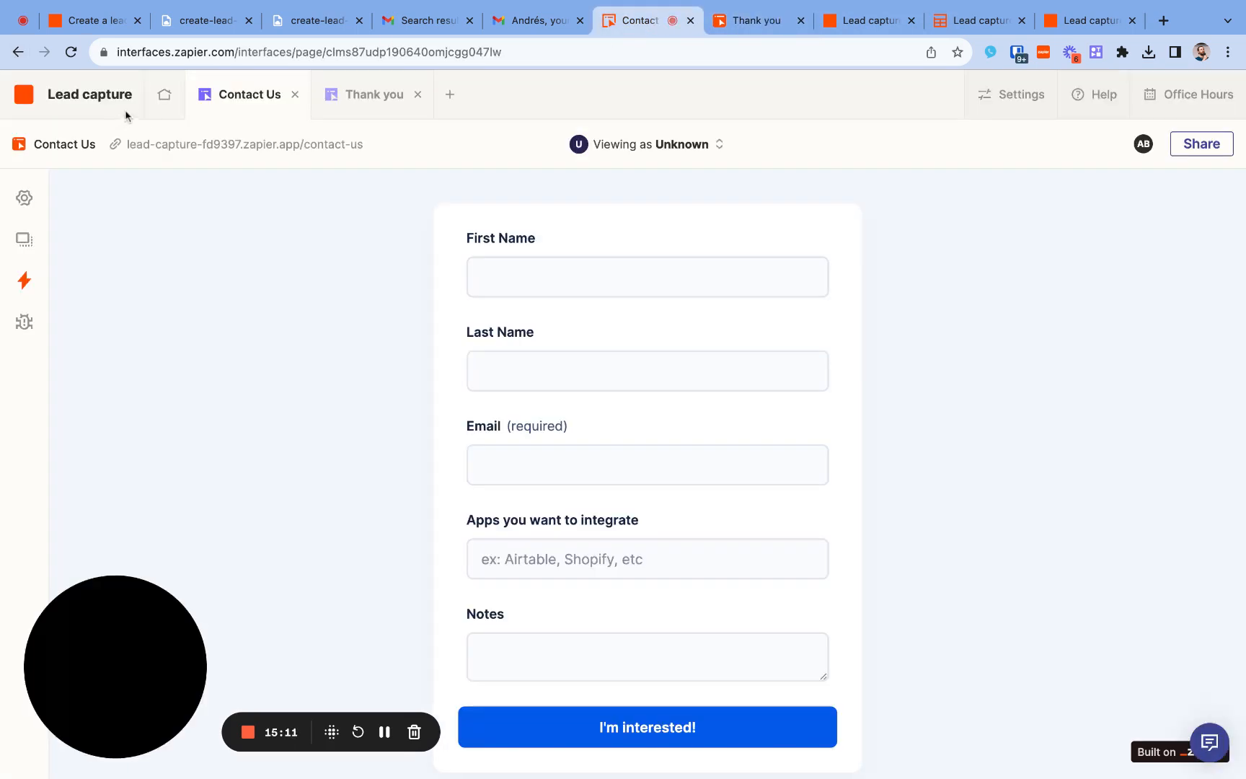
left_click(160, 99)
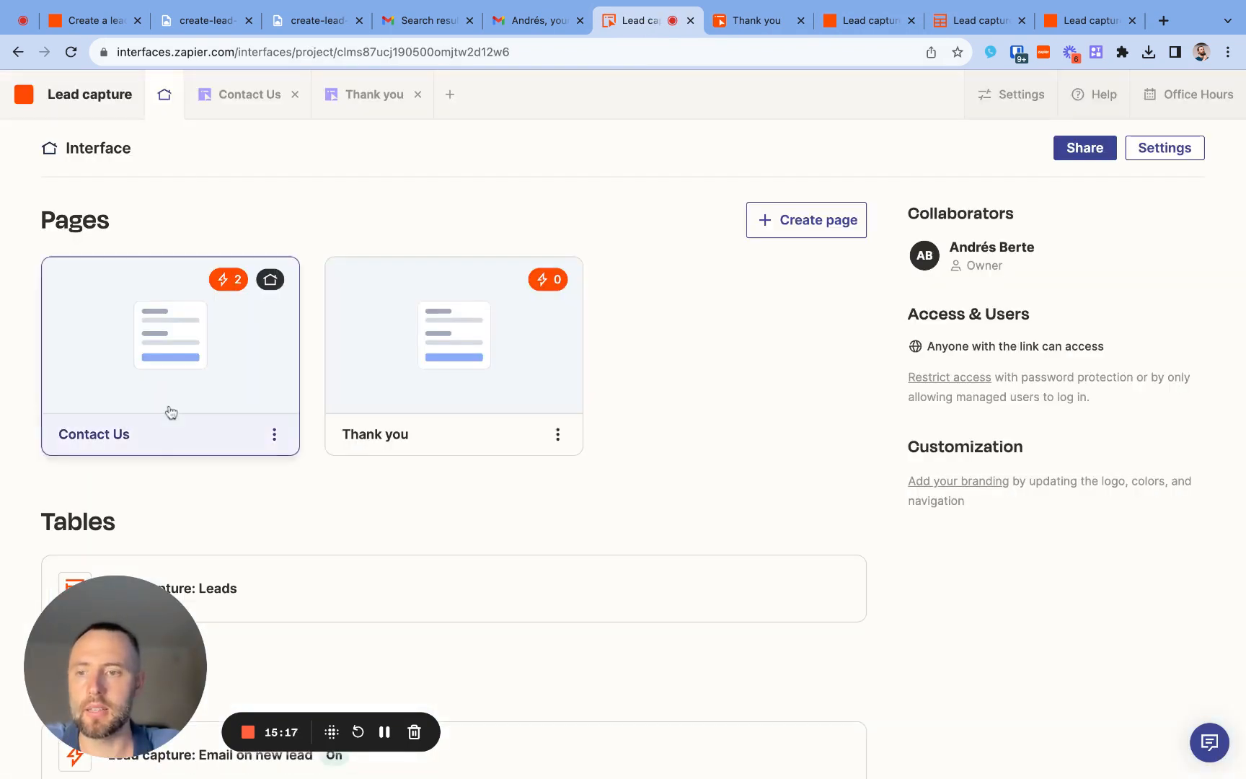
scroll(167, 412, "down", 2)
scroll(167, 412, "up", 2)
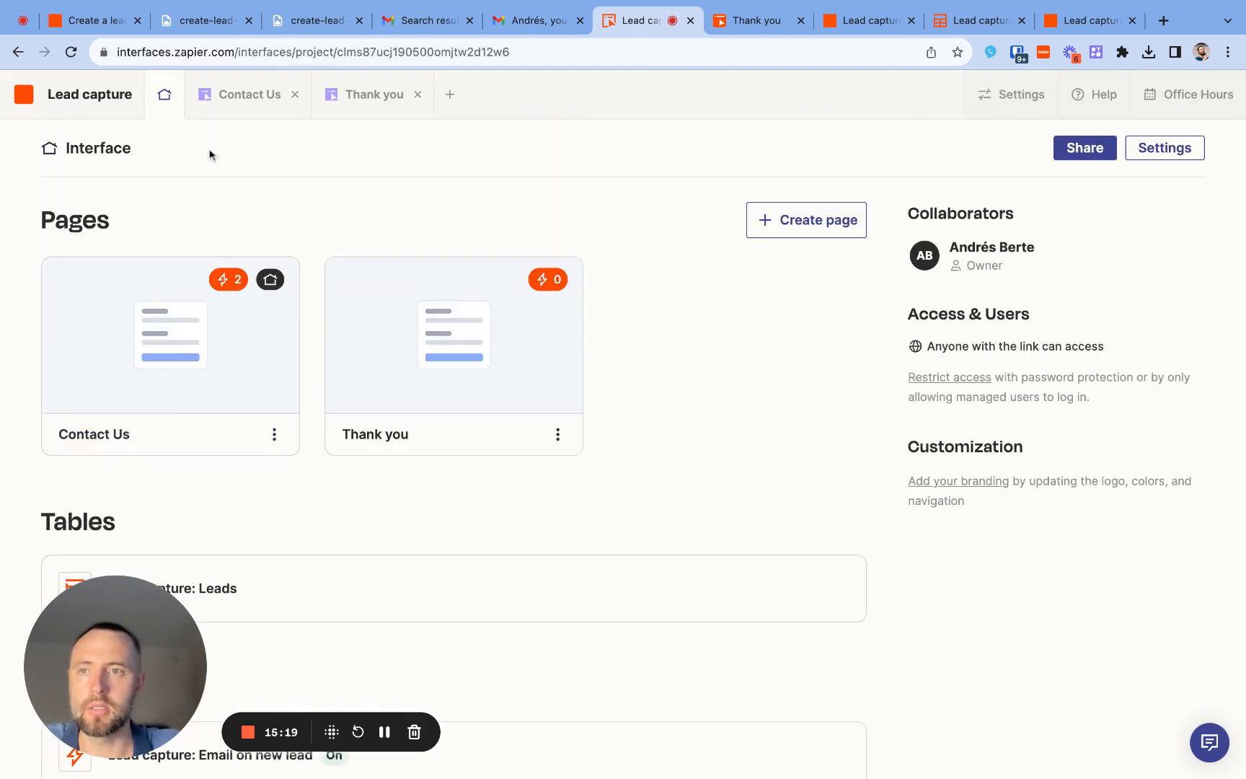
left_click(163, 94)
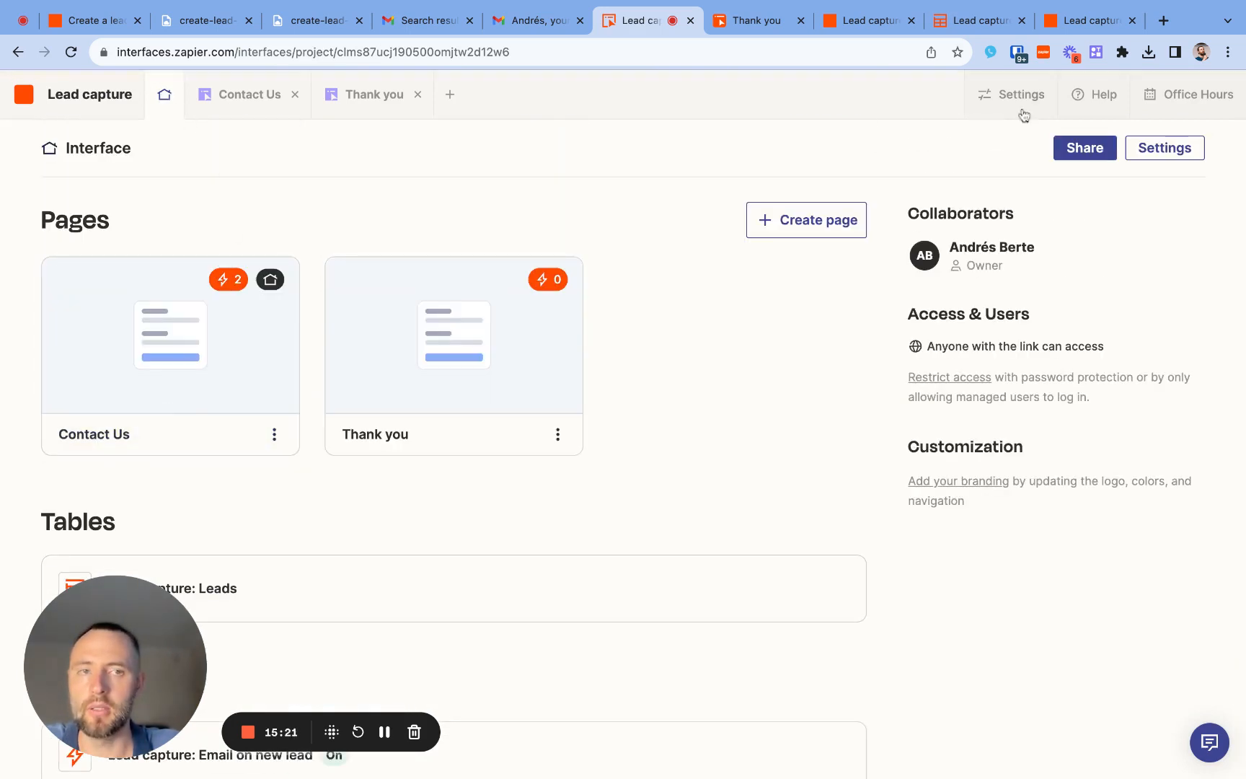
left_click(1183, 146)
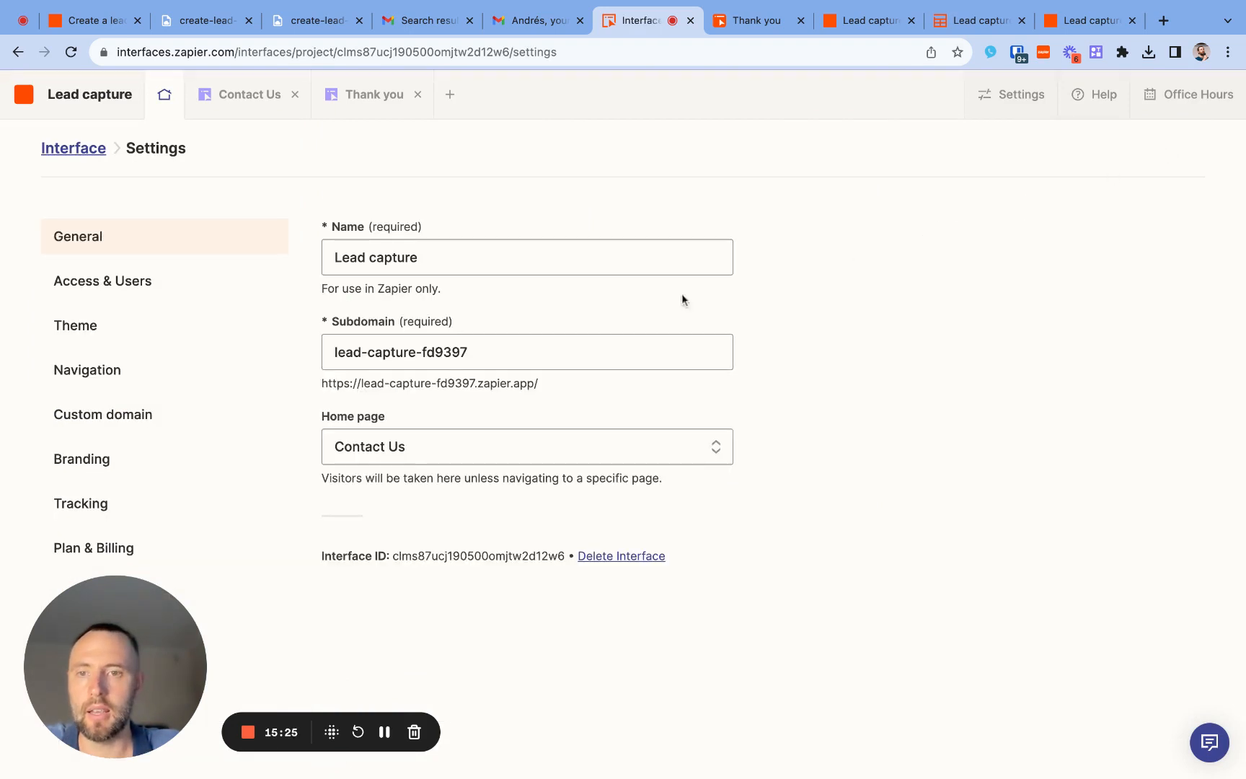
- Try to change the interface's subdomain to lead-capture-form and save the settings
double_click(437, 352)
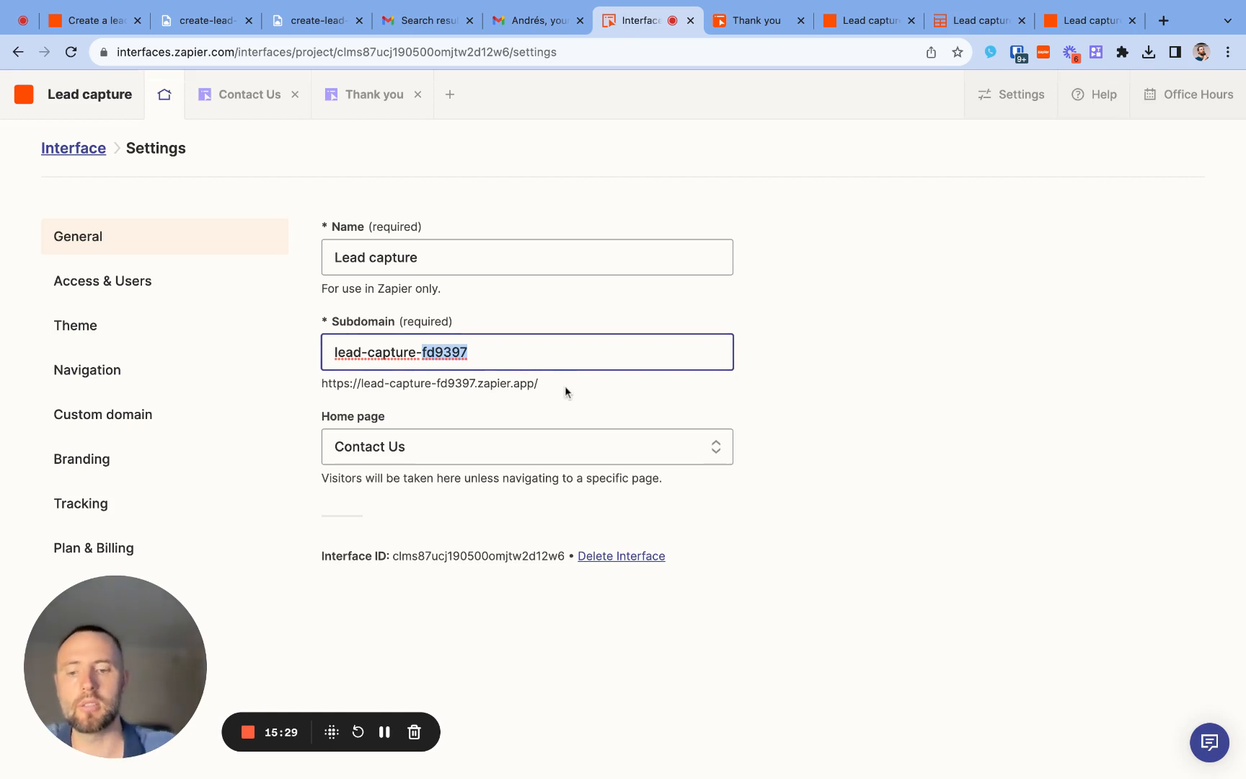
type("form")
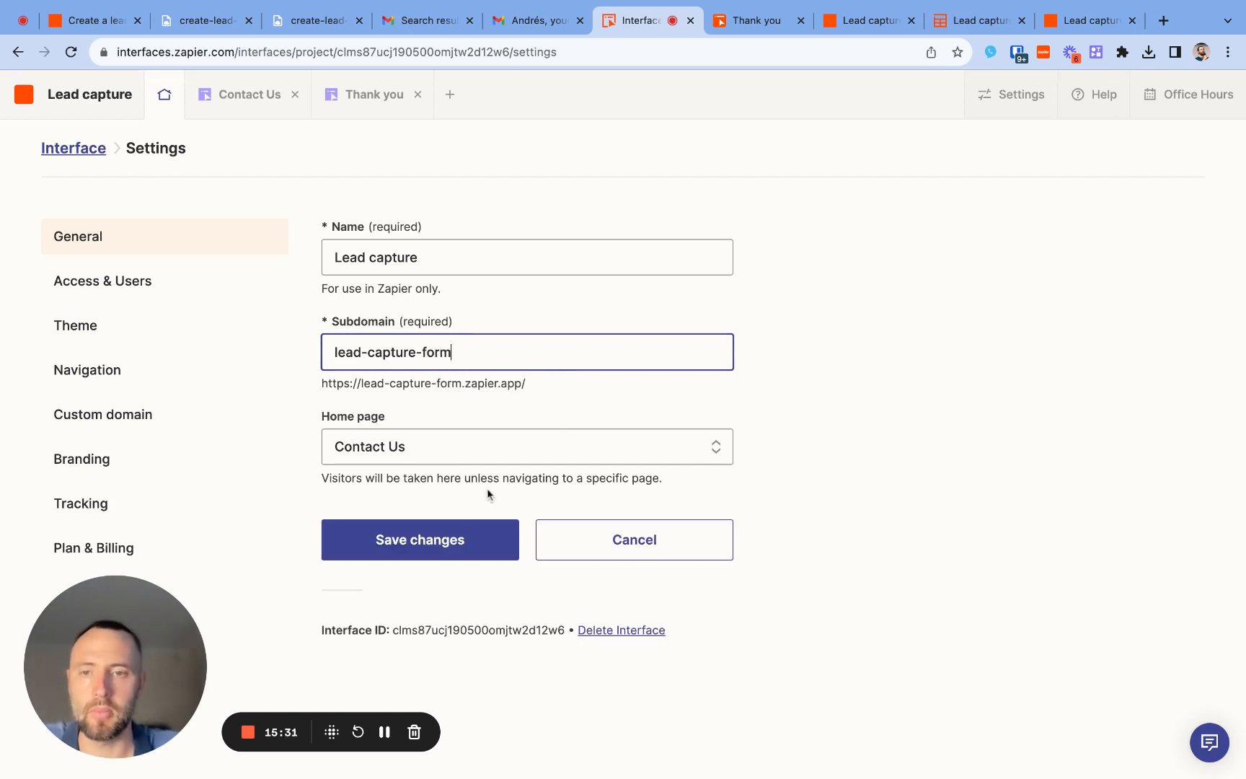
left_click(431, 548)
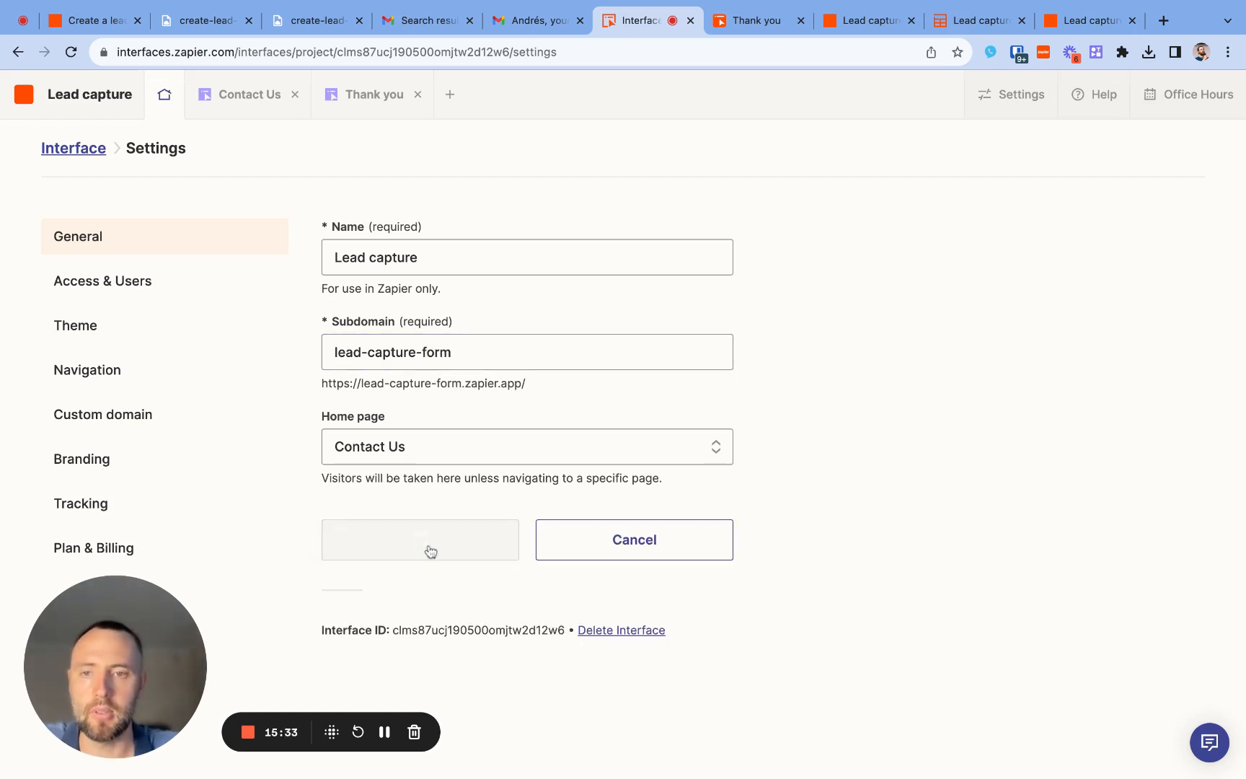
- Try to save lead-capture-connex as the interface's subdomain
left_click(447, 353)
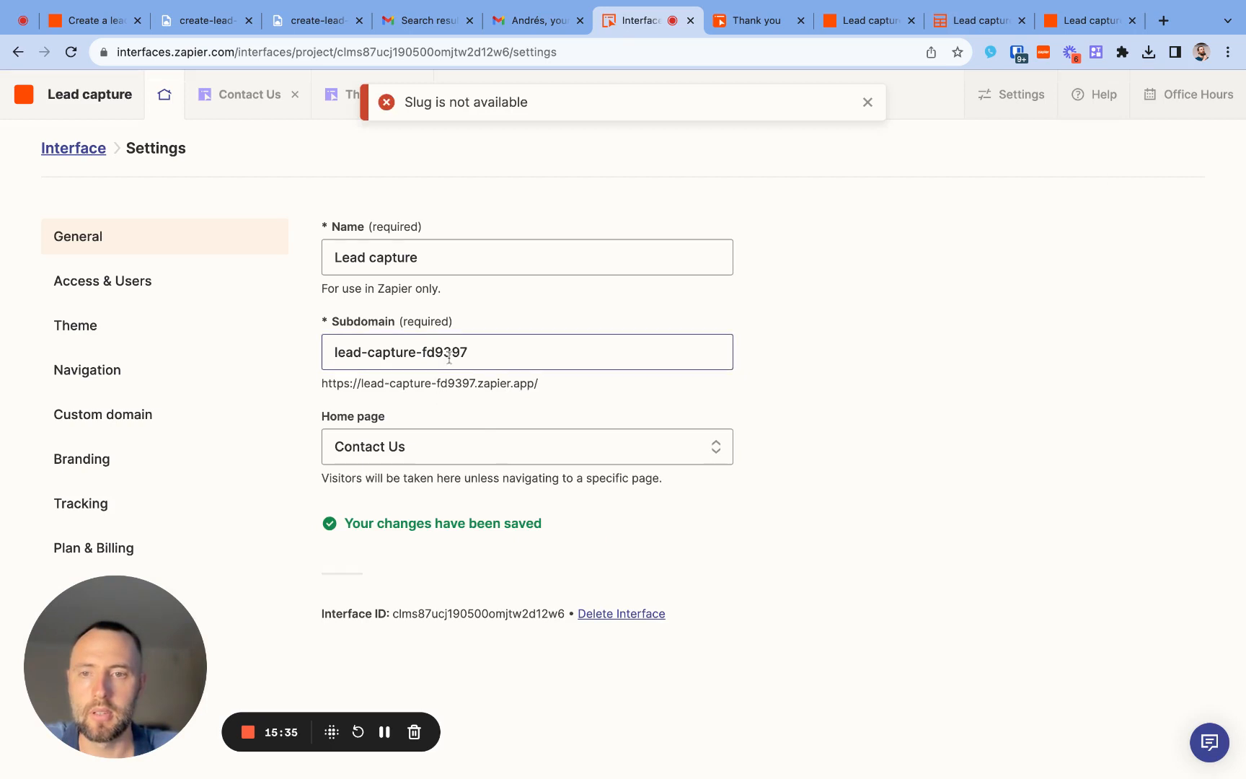
double_click(449, 353)
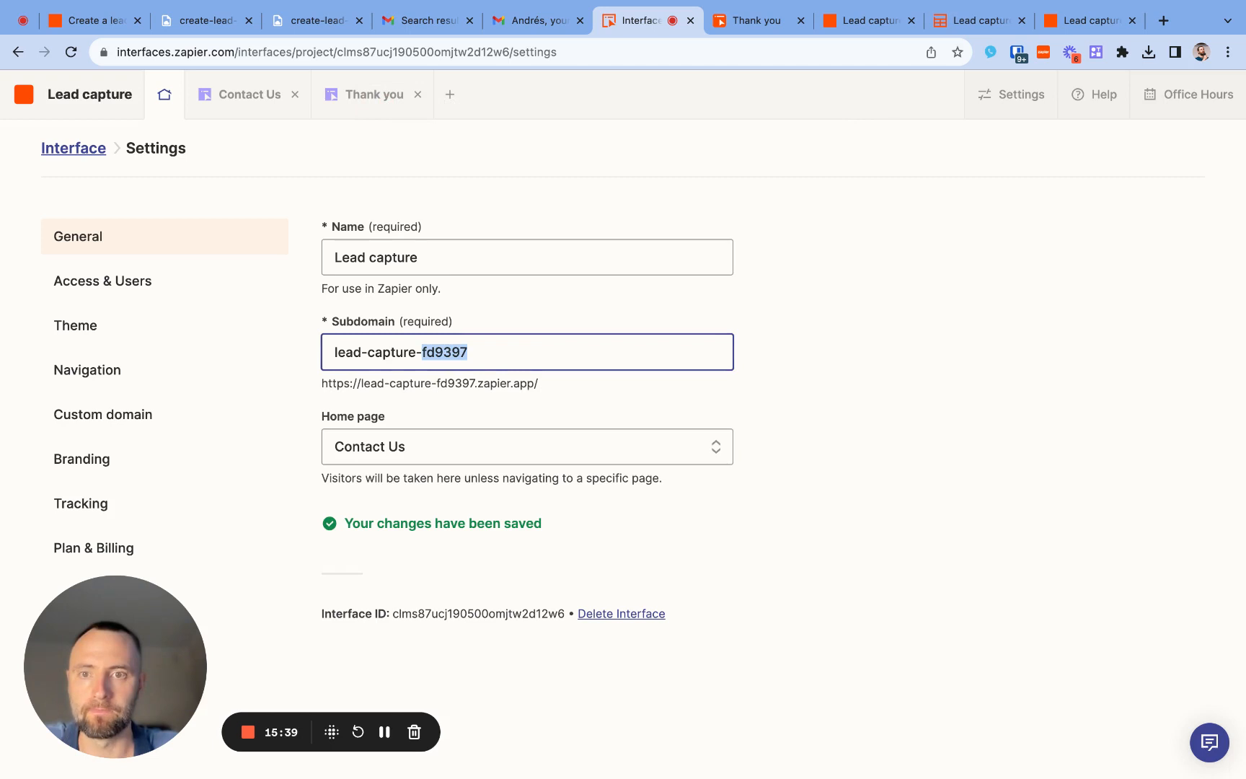
key("BackSpace")
type("connex")
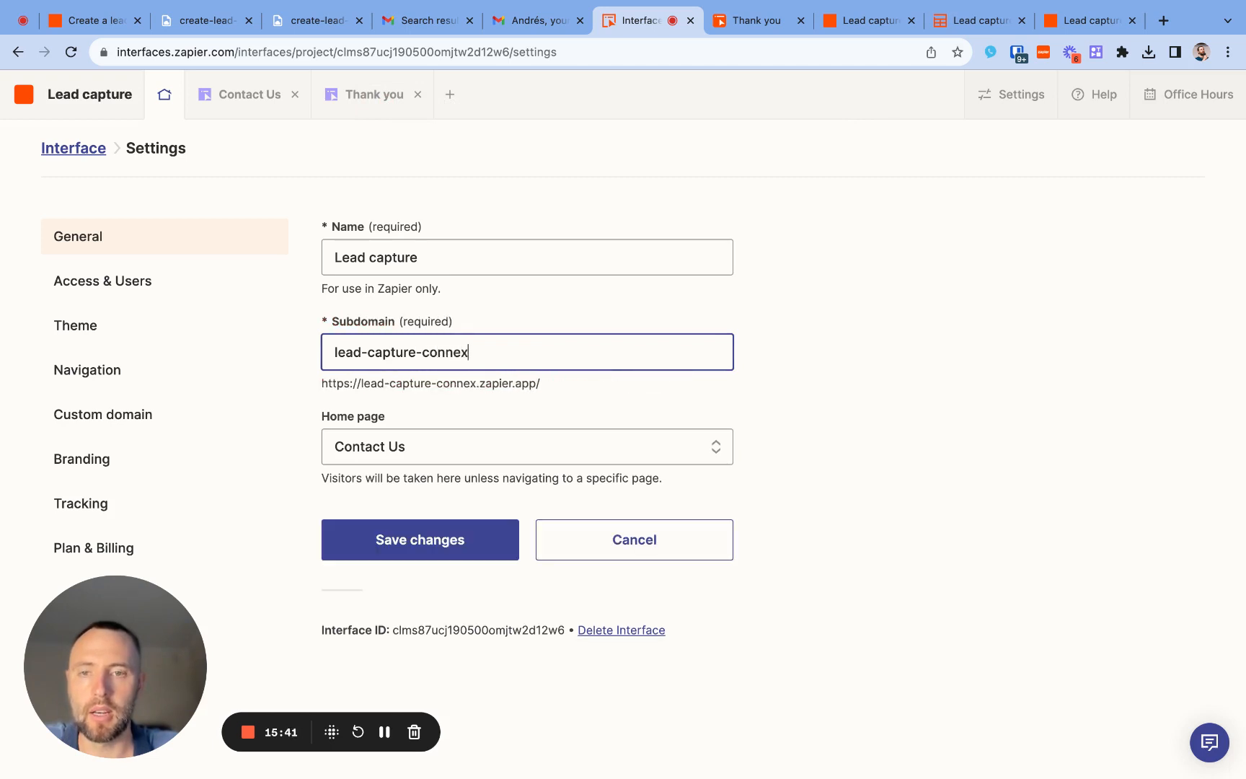
left_click(429, 552)
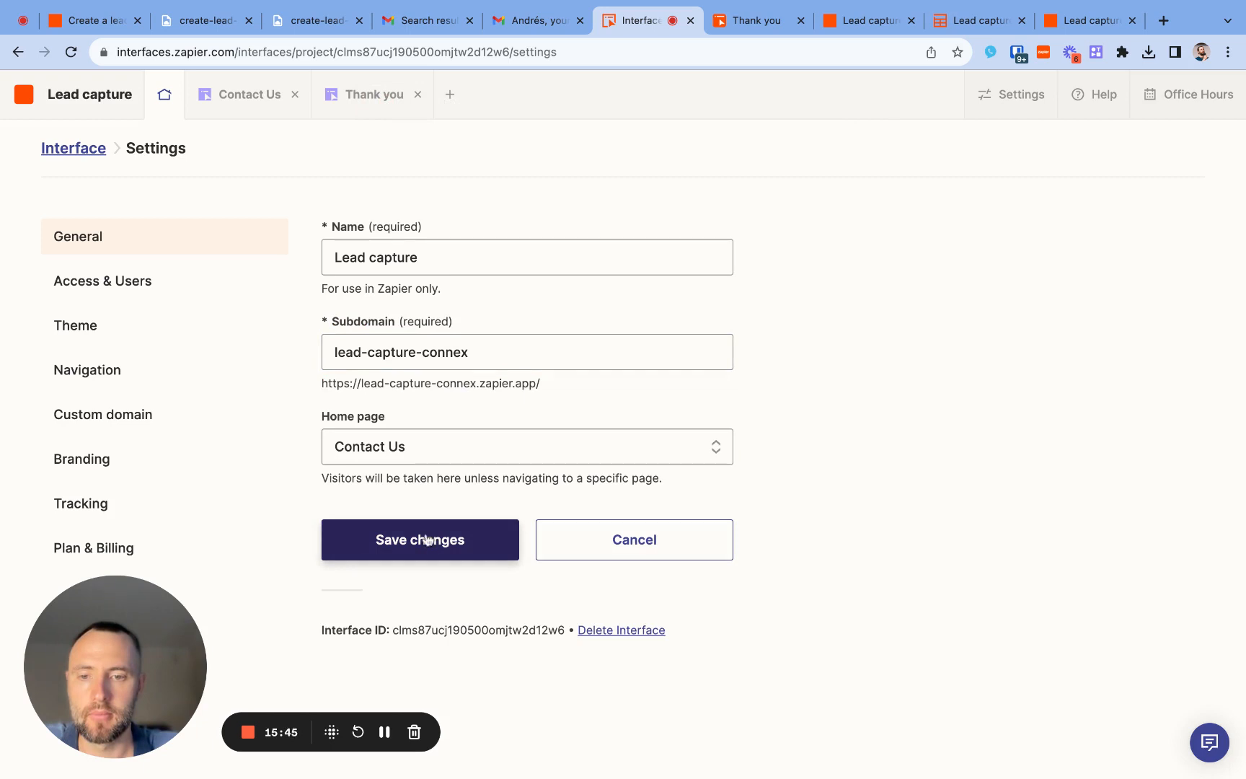
left_click(429, 540)
- Reload the interface settings, set the subdomain to lead-capture-connex and save the changes
left_click(71, 51)
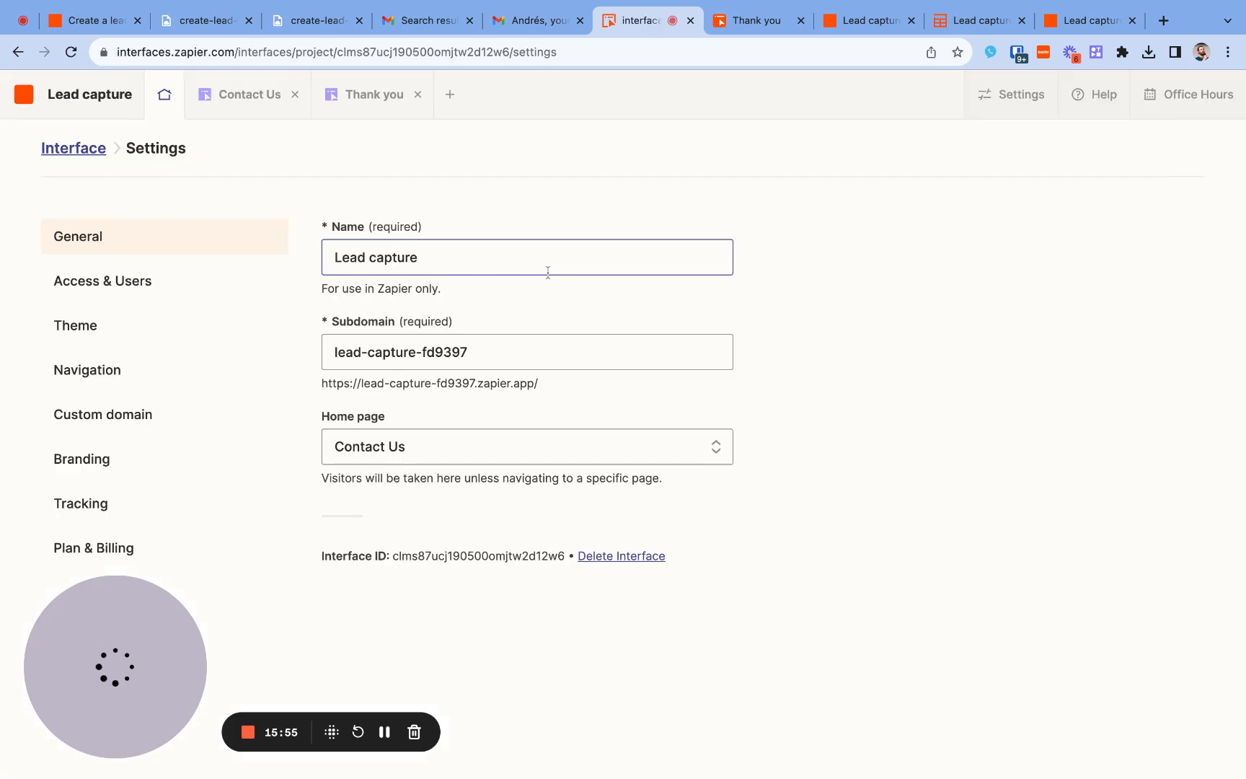
double_click(450, 352)
type("c")
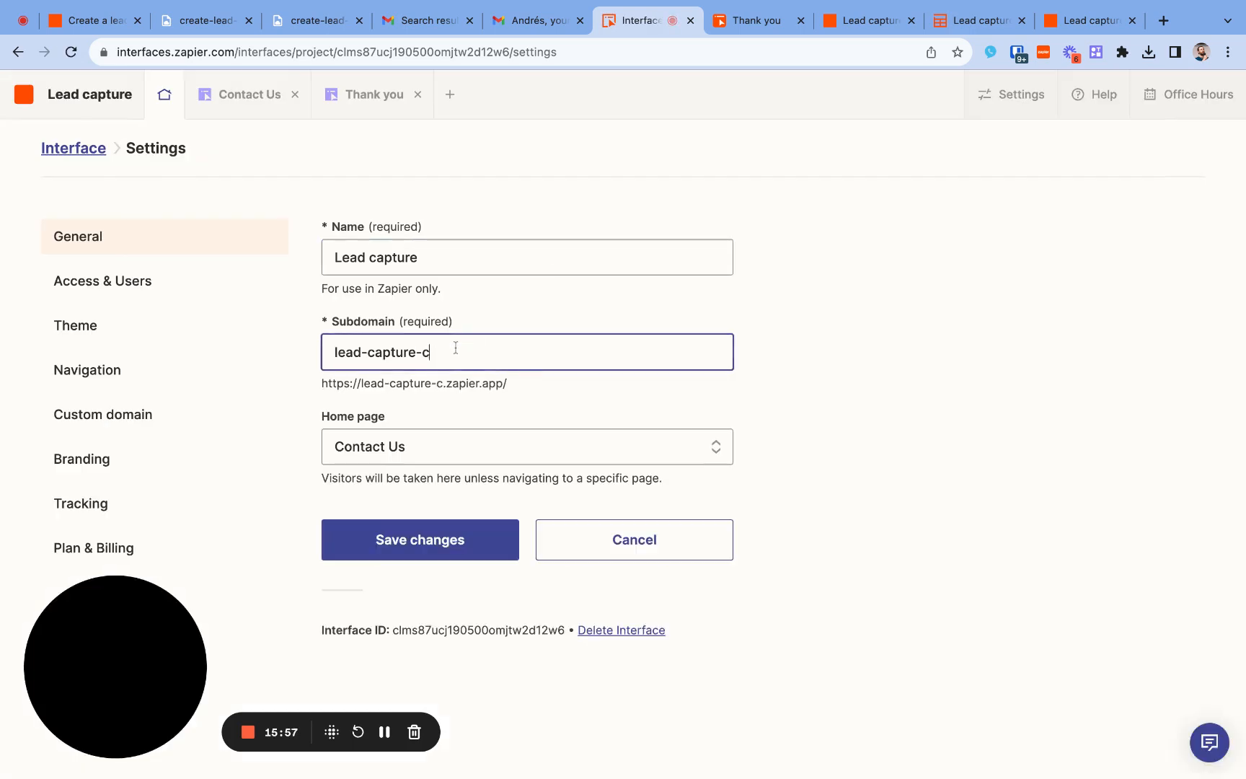
type("onnex")
left_click(454, 553)
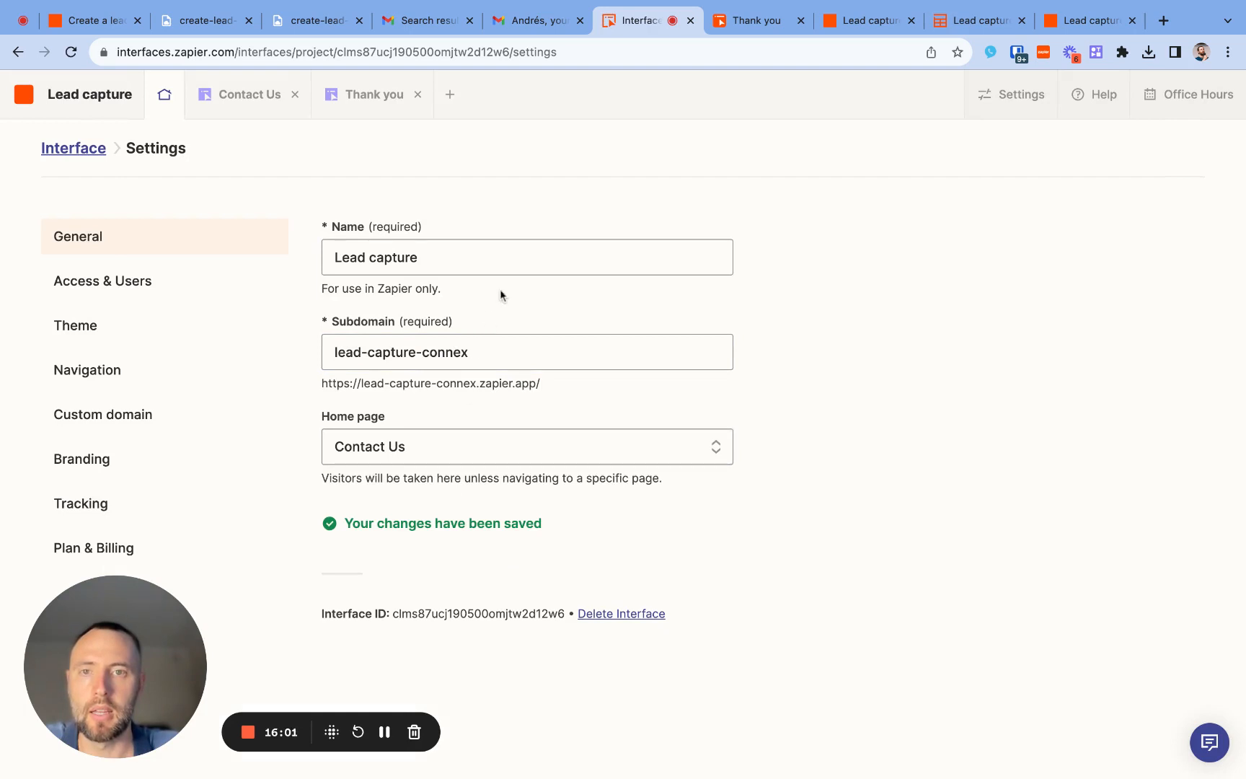
- Go back to the interface overview and open the public contact form from its sharing link
triple_click(473, 384)
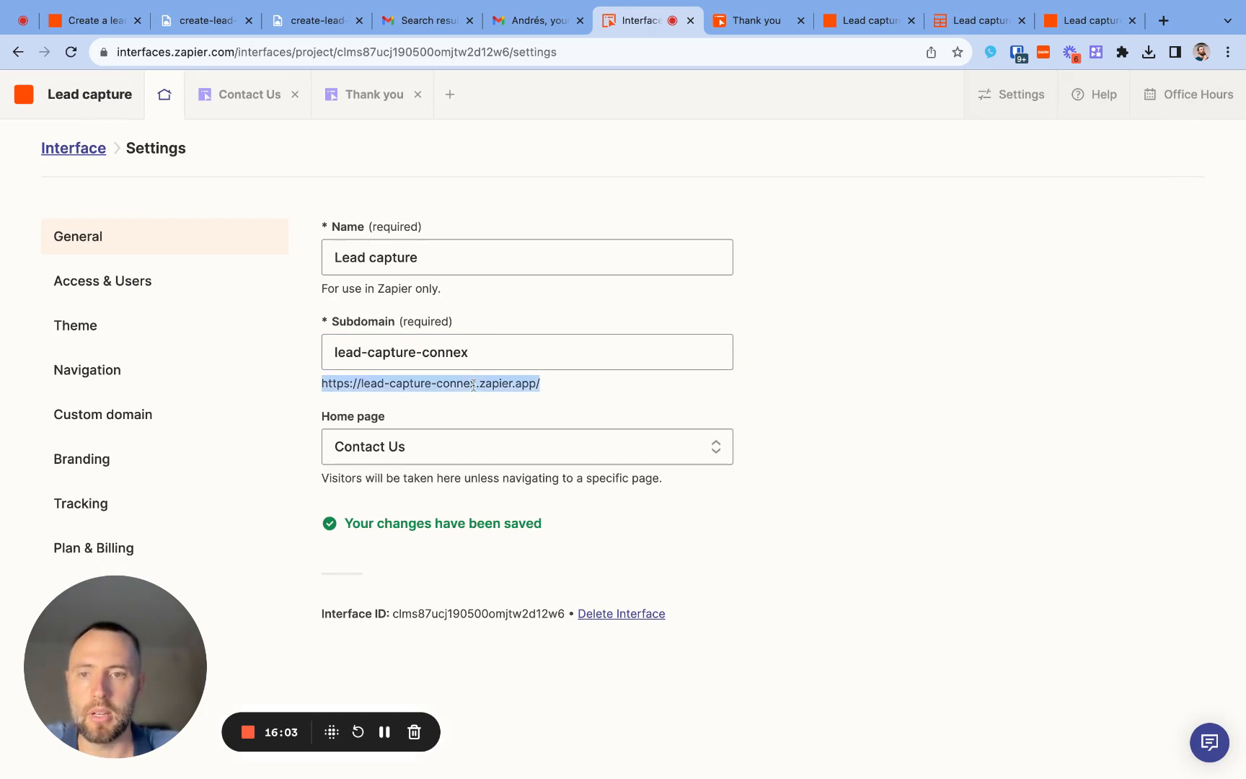
left_click(77, 147)
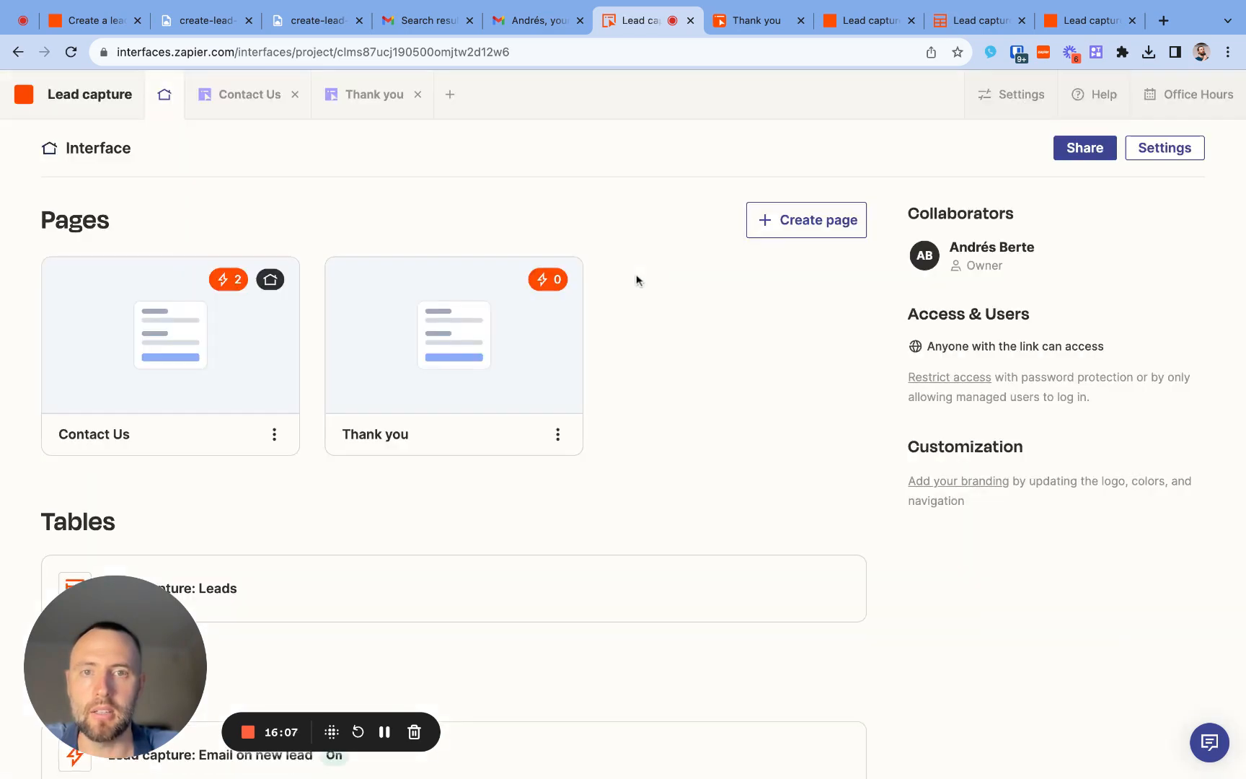
left_click(1087, 150)
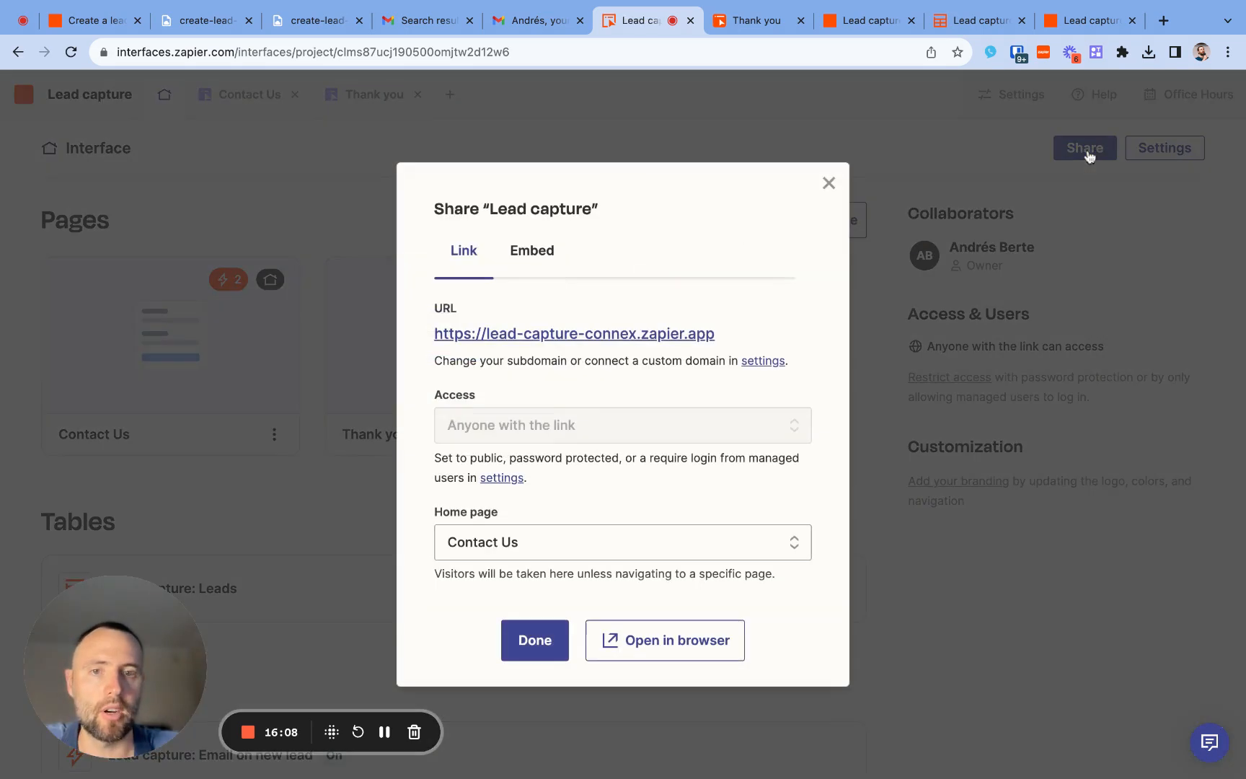
left_click(665, 335)
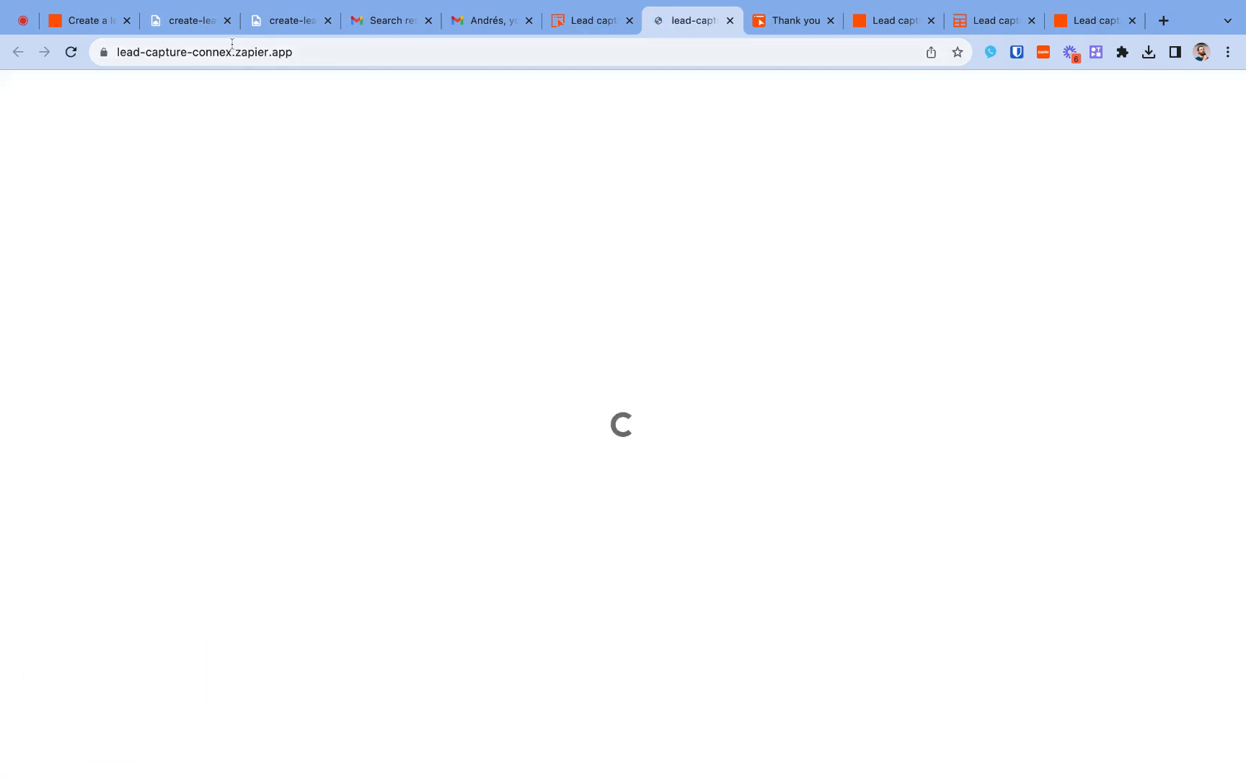
left_click(231, 51)
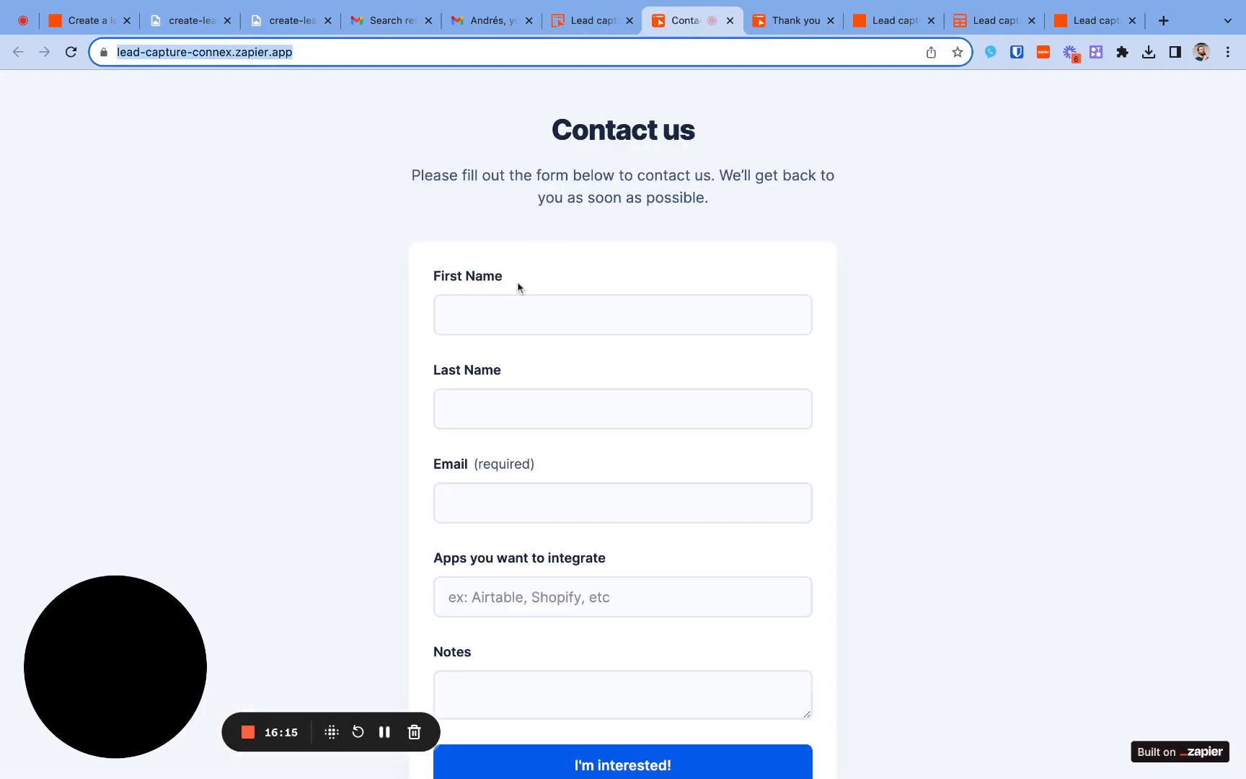
- Enter the sample lead's first name and last name in the public contact form
left_click(520, 303)
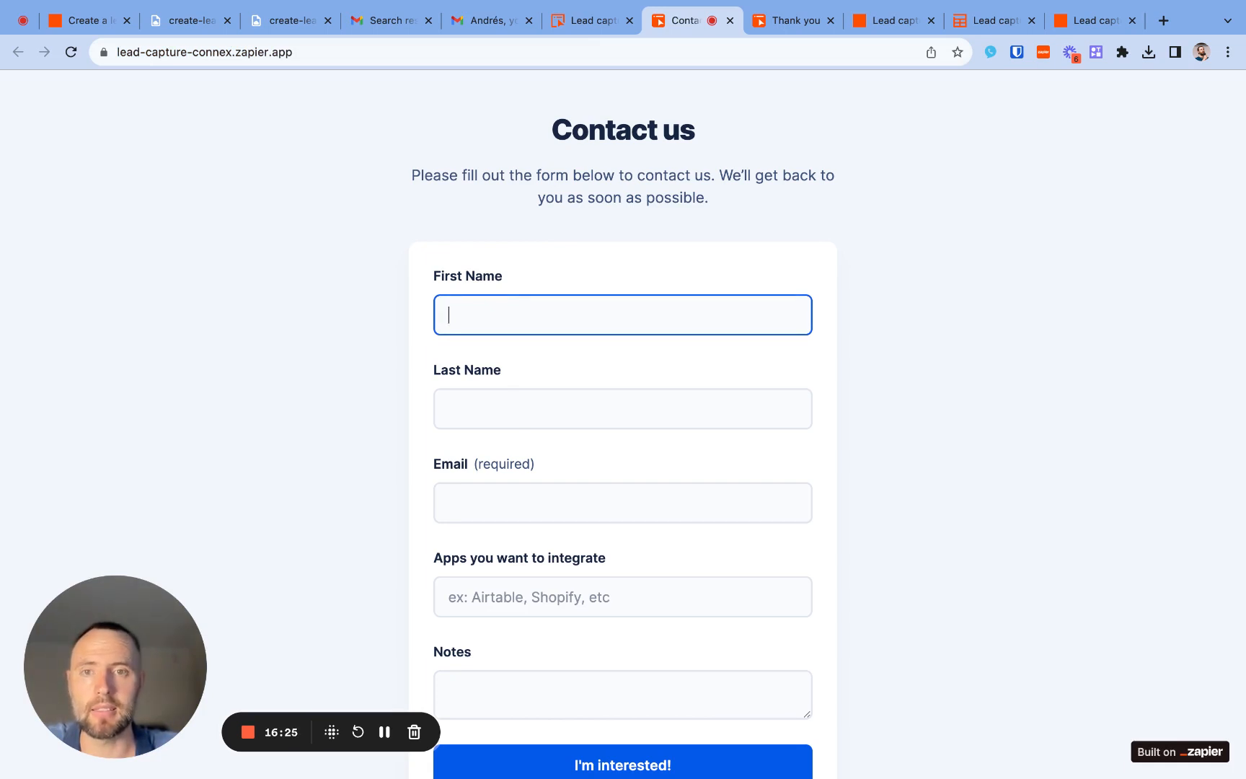
type("ta")
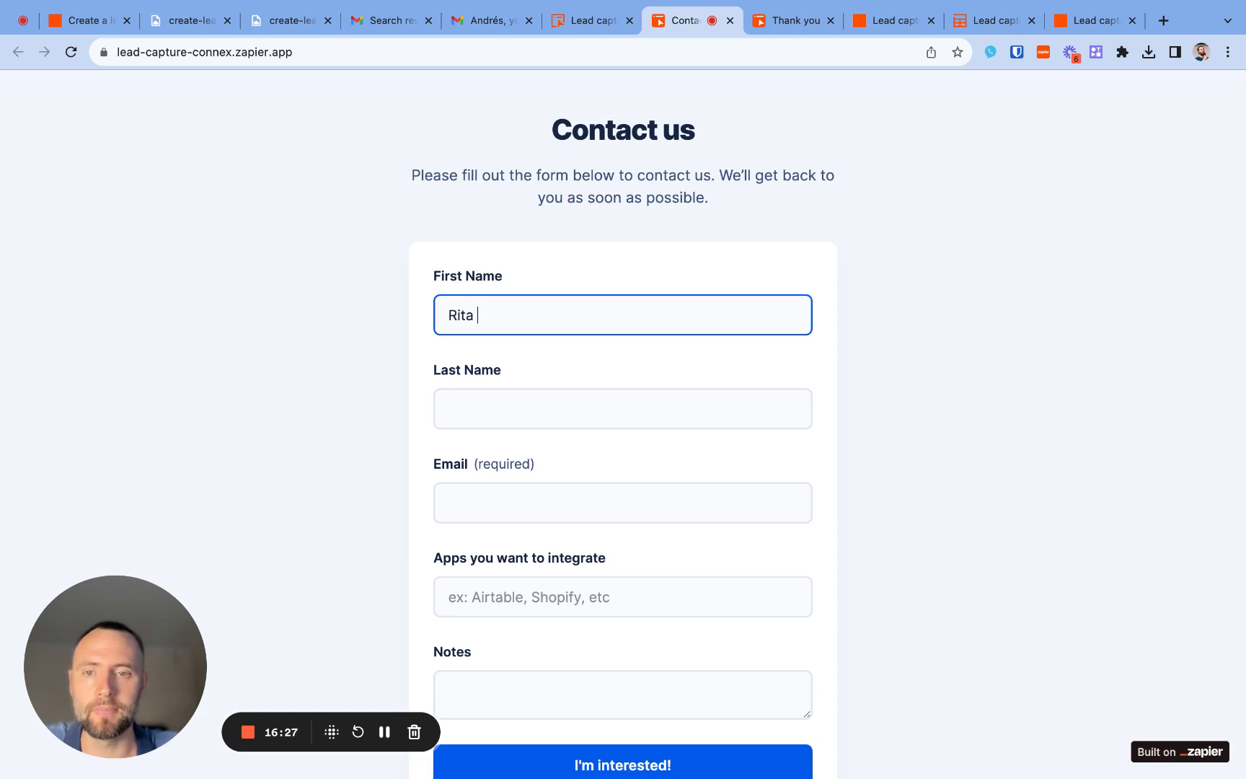
left_click(524, 408)
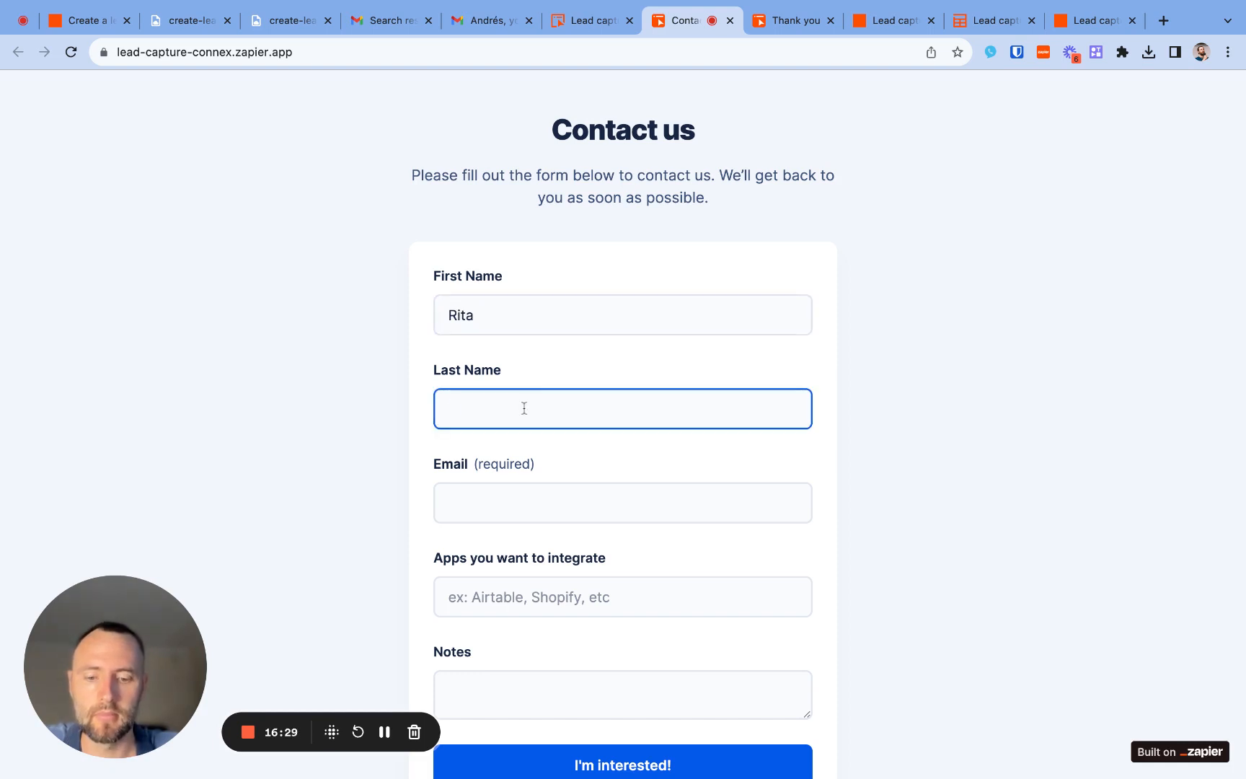
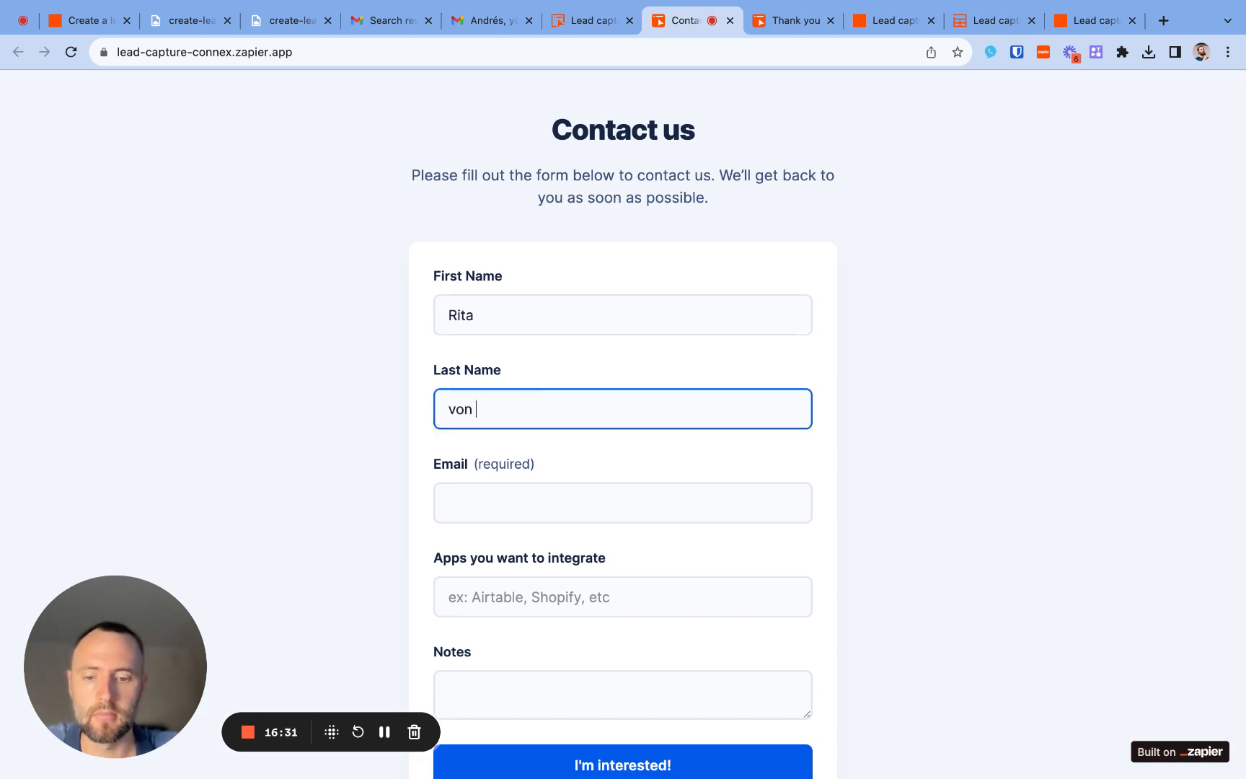
- Fill in the sample lead's e-mail address in the required Email field
left_click(497, 510)
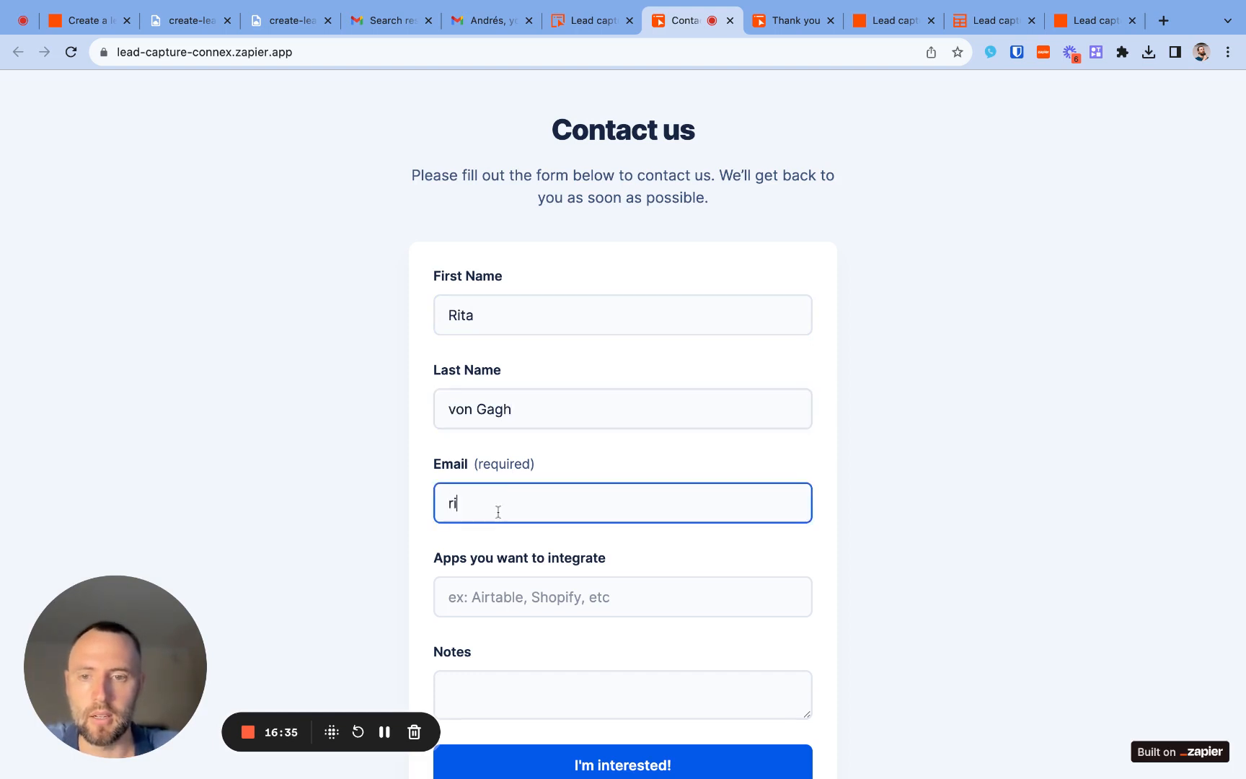
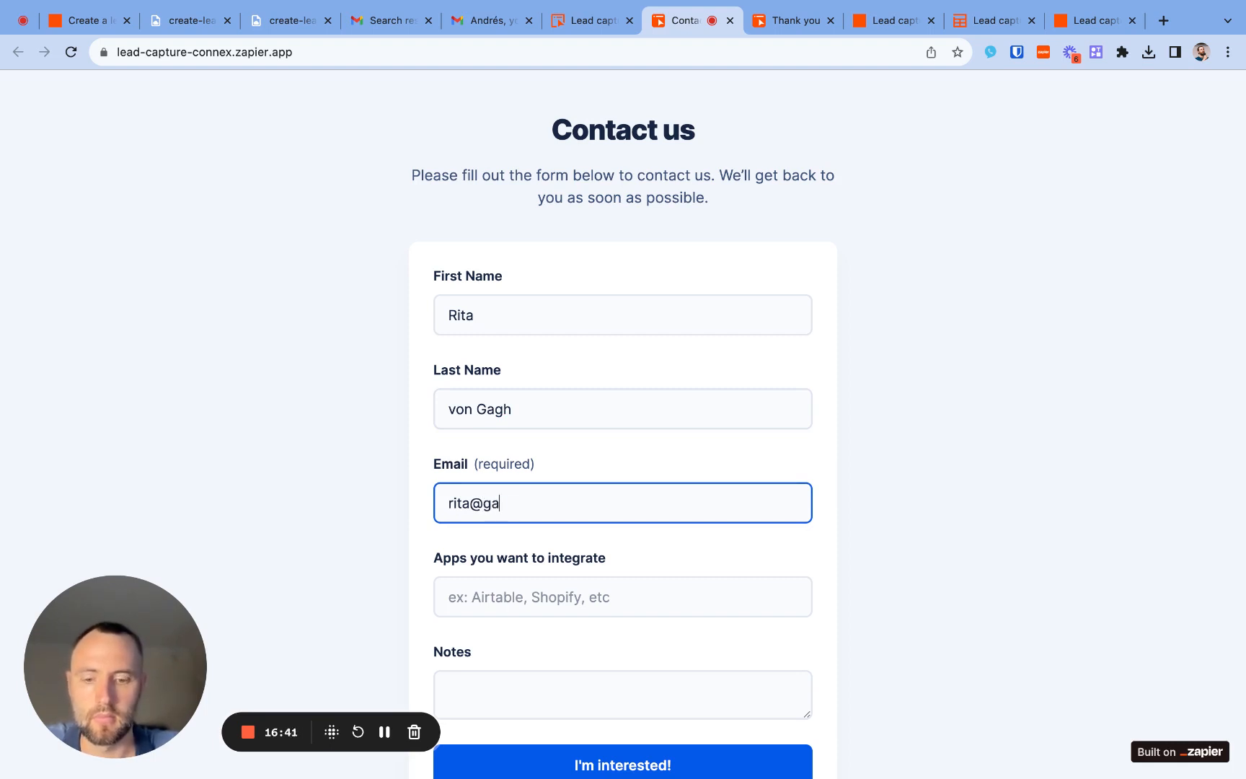
- Enter "Airtable, Shopify" as the apps the lead wants to integrate
left_click(490, 602)
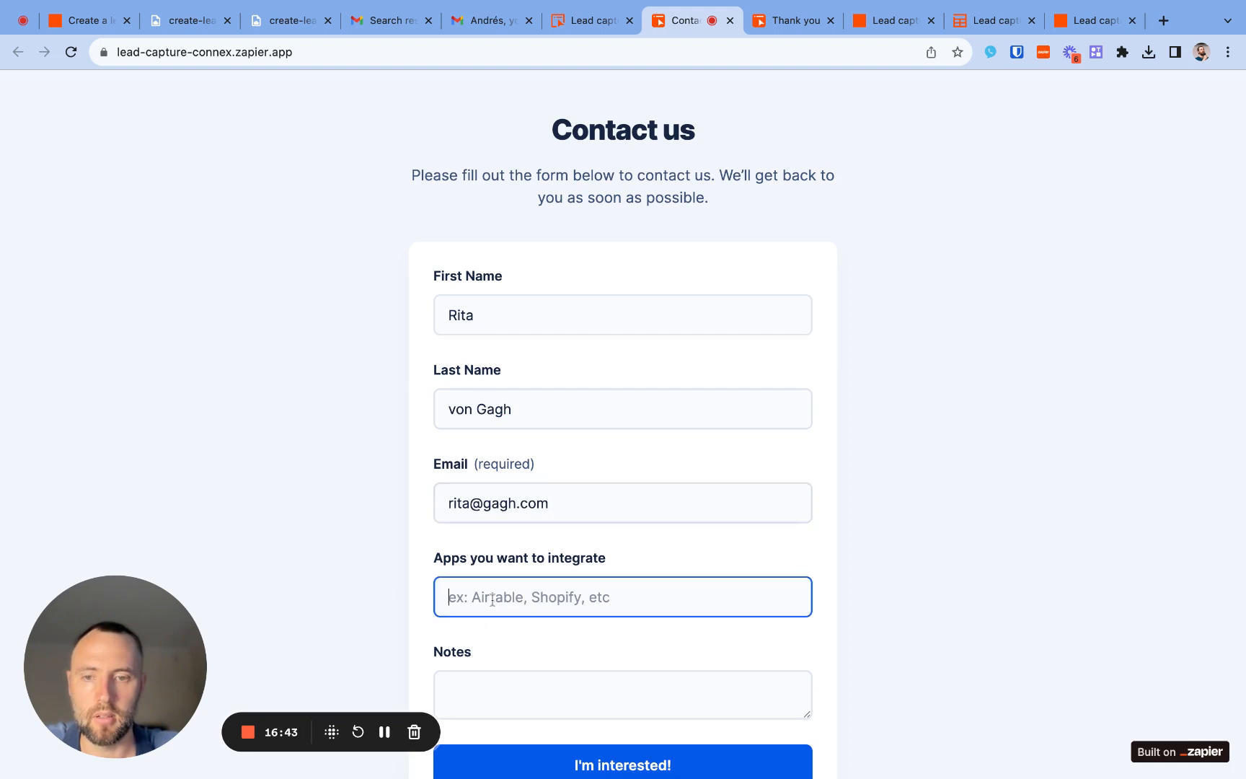
type("Airtav")
key("BackSpace")
type("b")
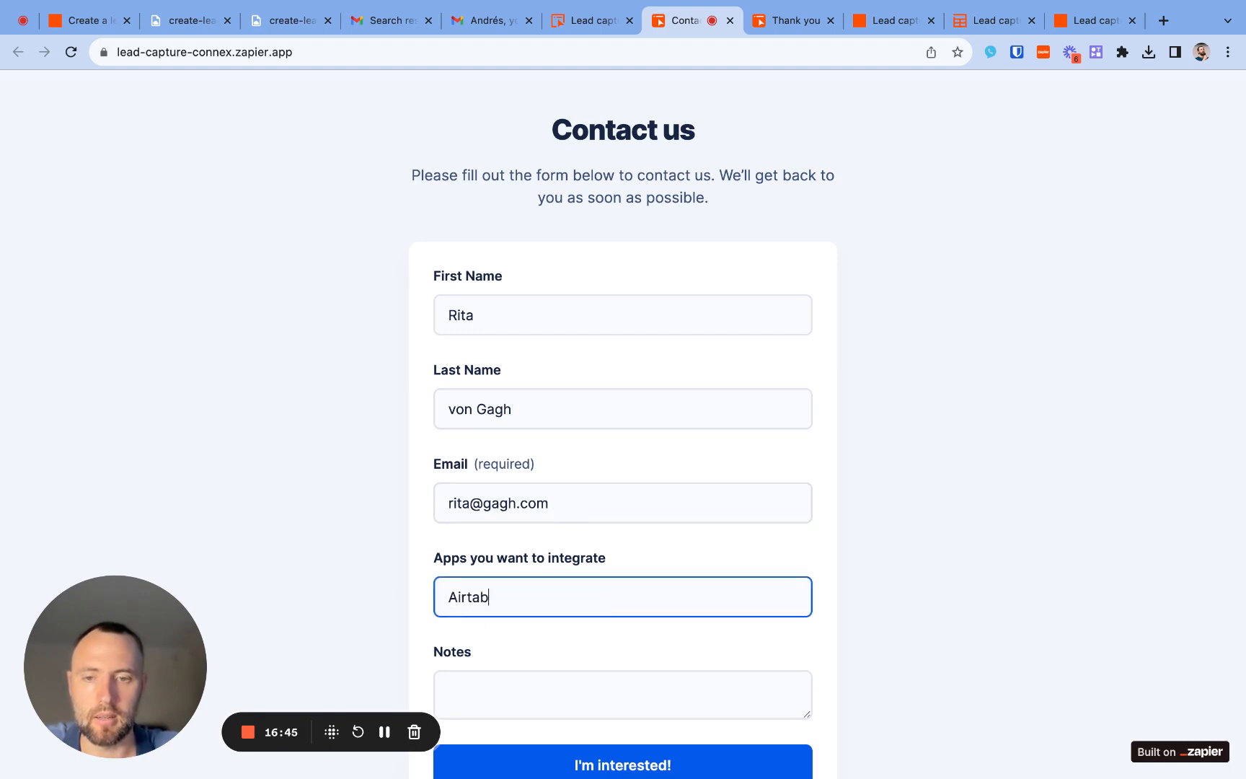
type("le, Shop")
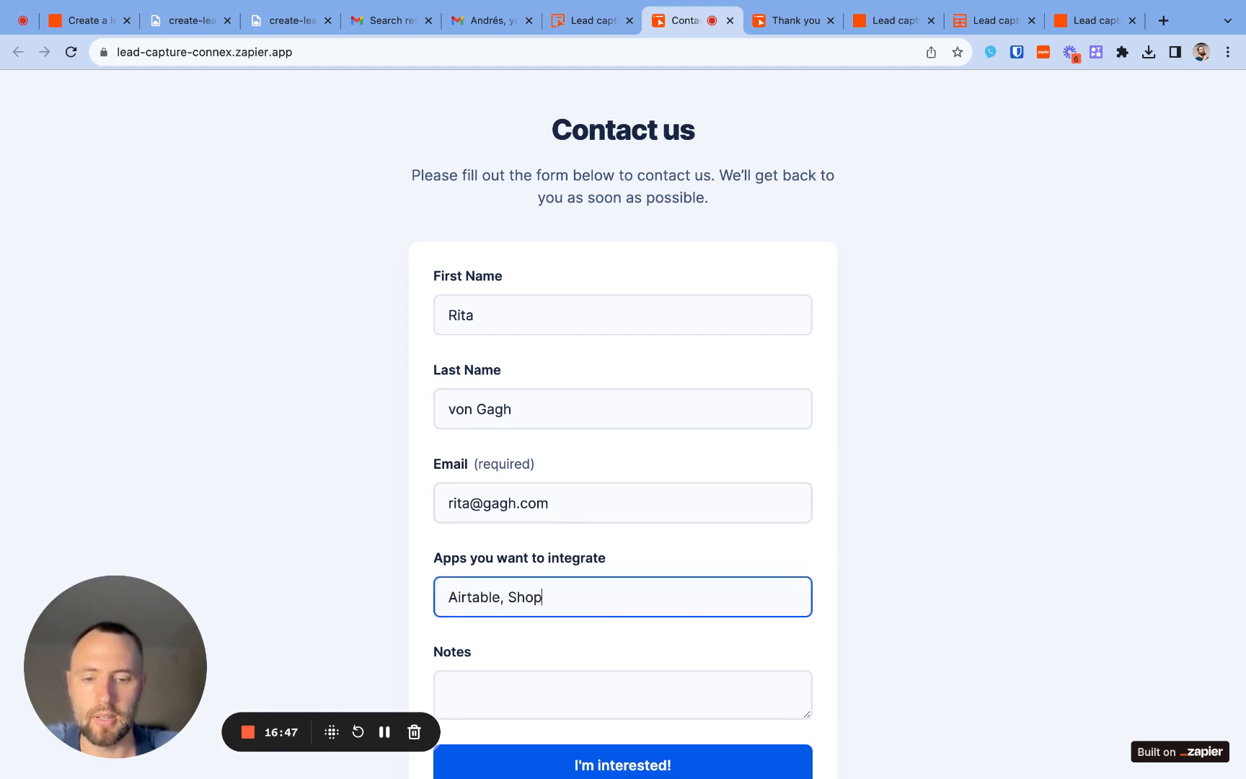
type("ify")
- Enter "I want to see customers from Shopify in Airtable." as the notes and submit the contact form
left_click(481, 693)
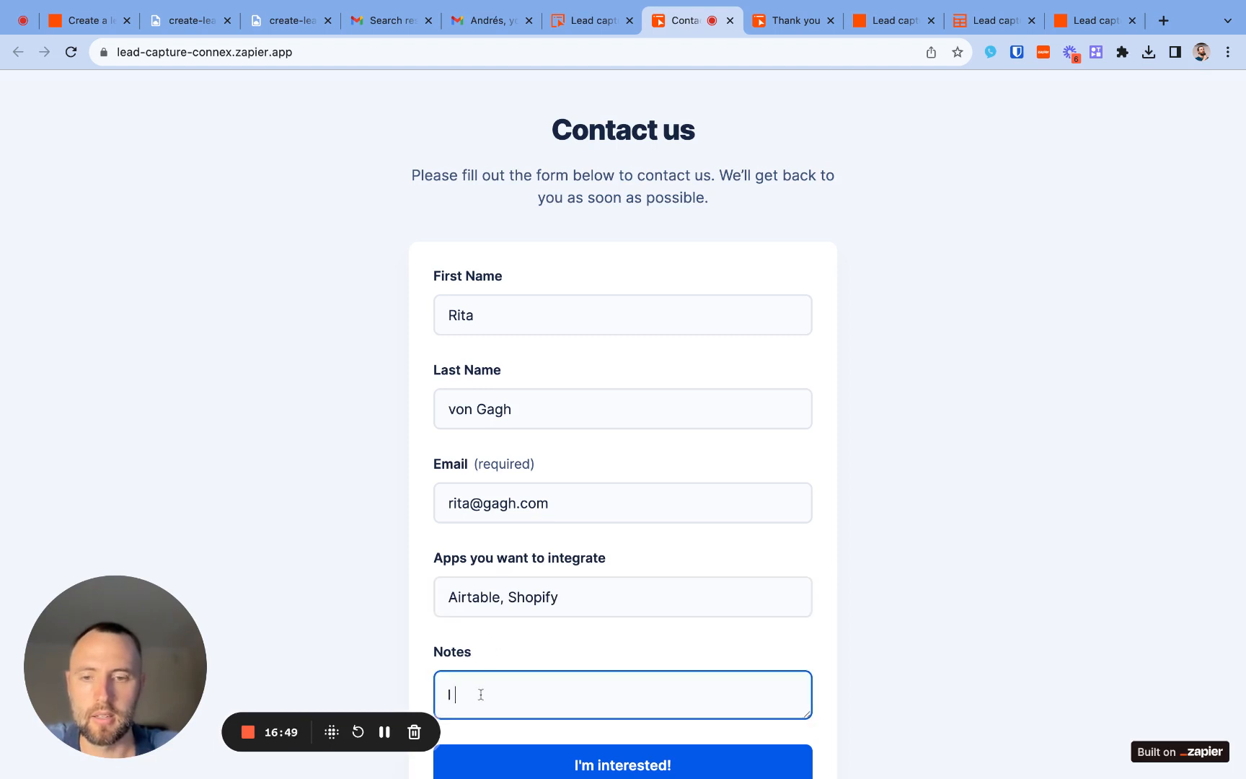
type("I want to s")
type("ee ")
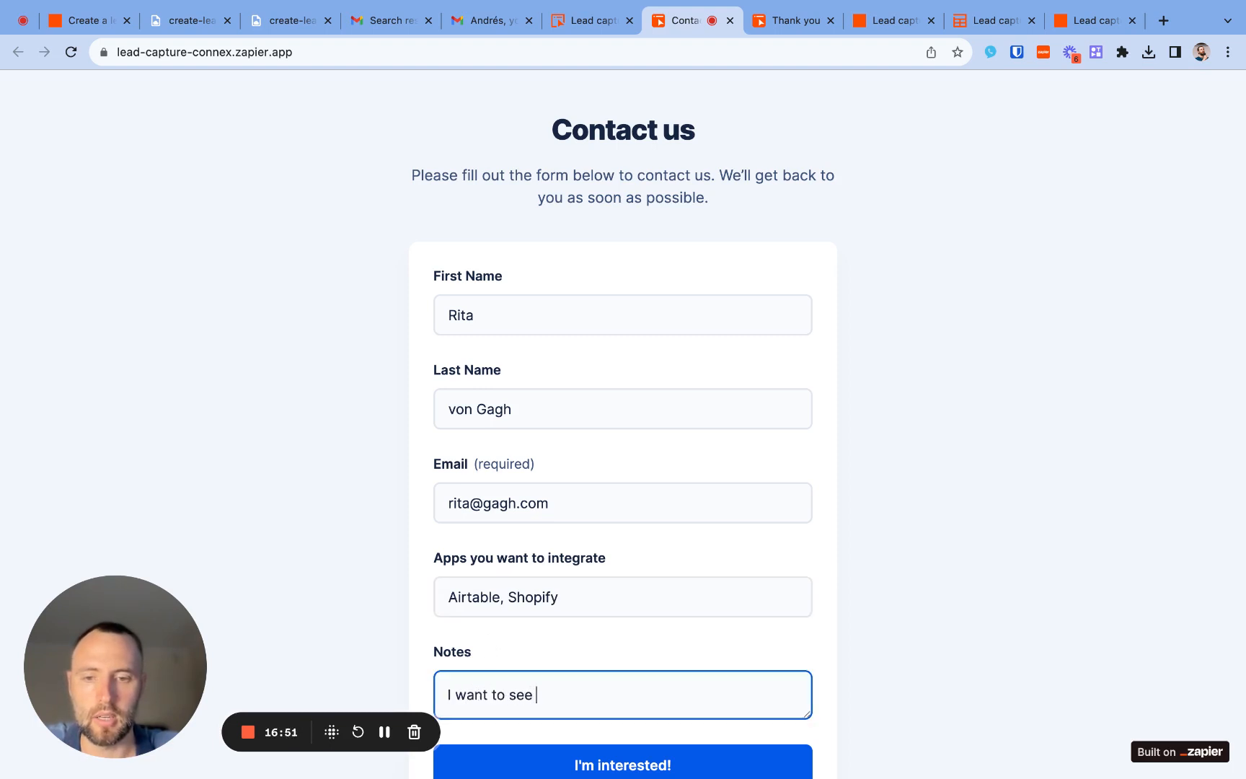
type("customers ")
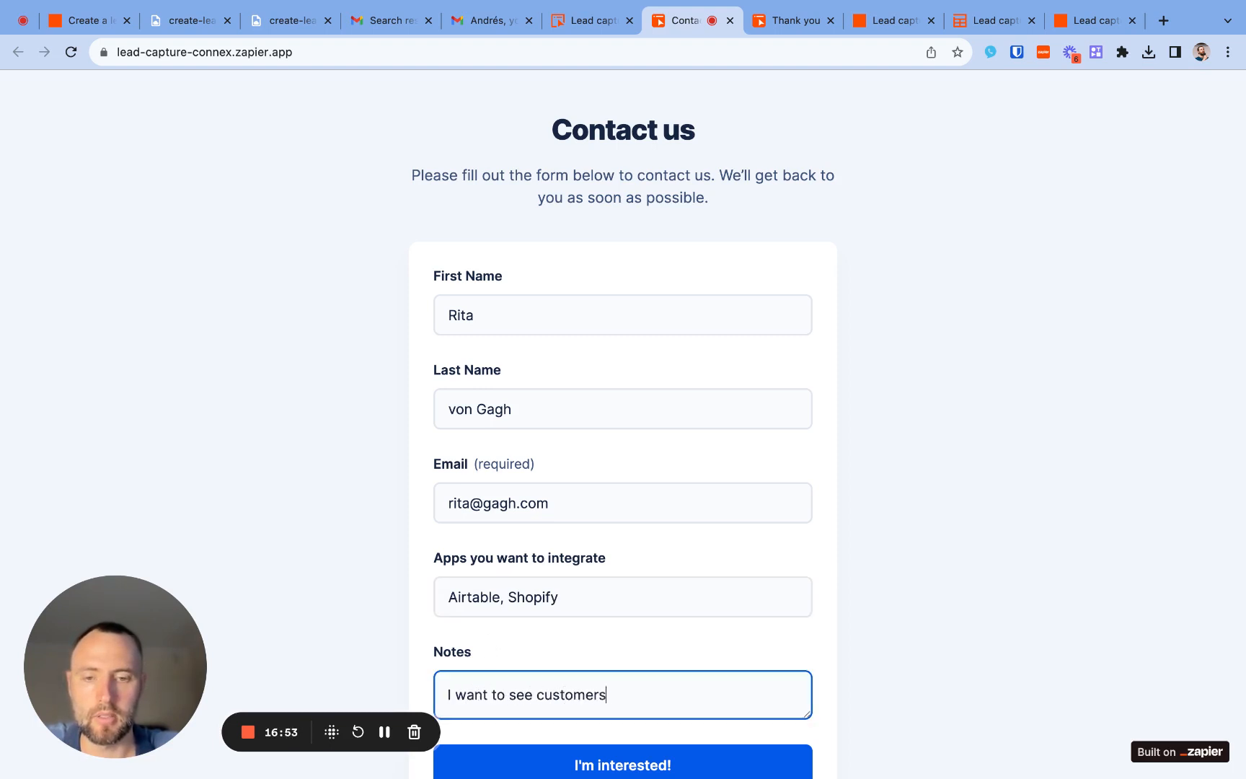
type("from Sho")
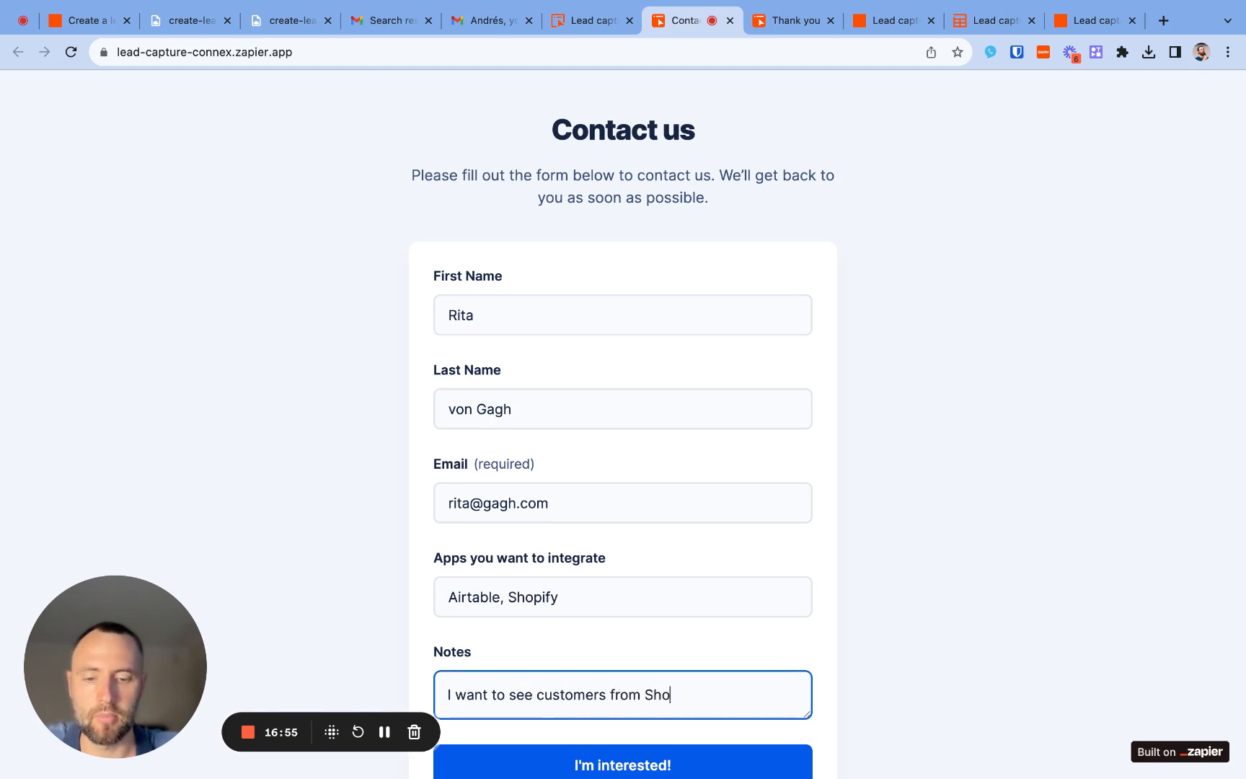
type("pify ")
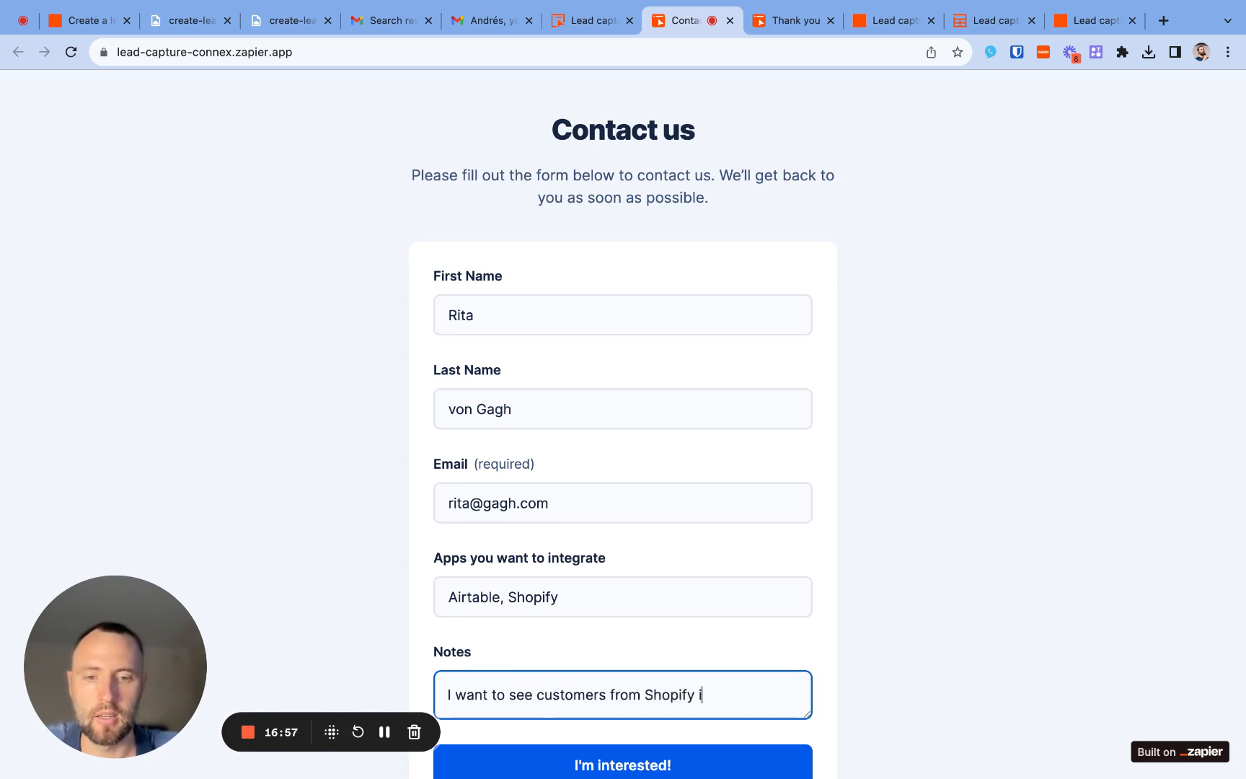
type("in Airtabl")
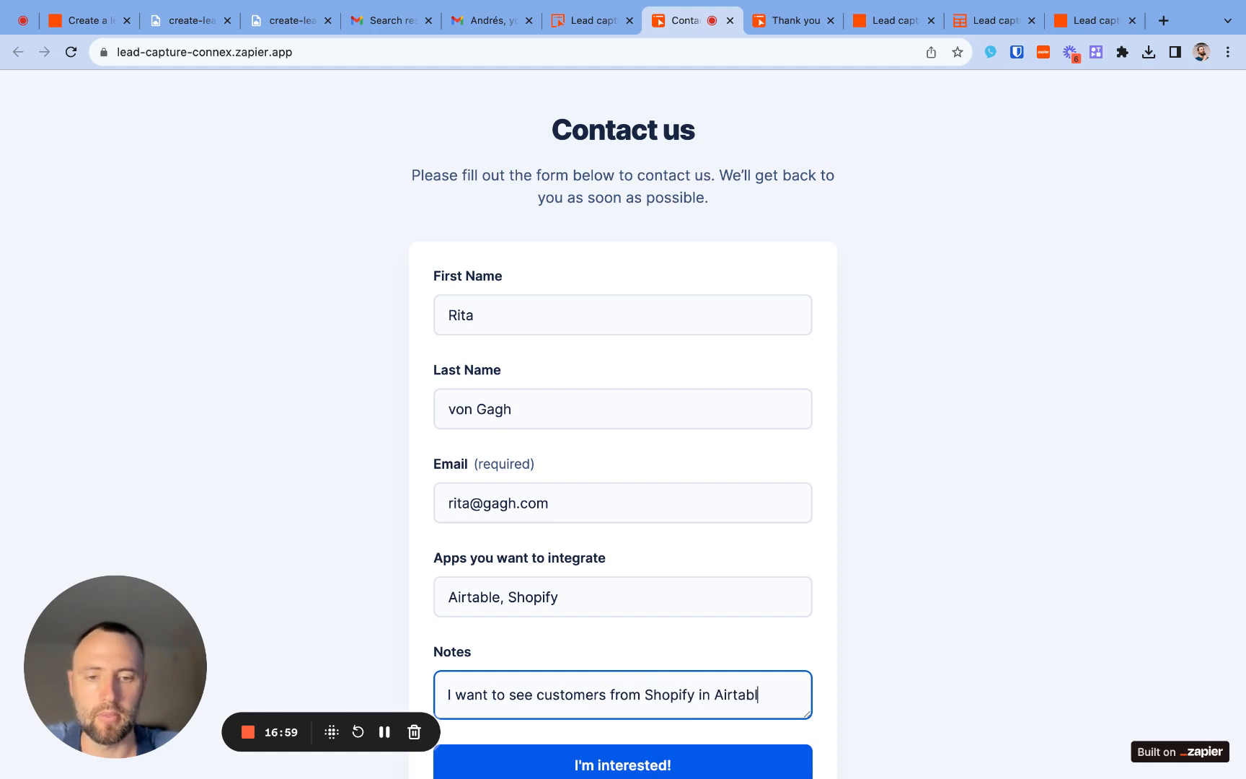
type("e.")
left_click(559, 754)
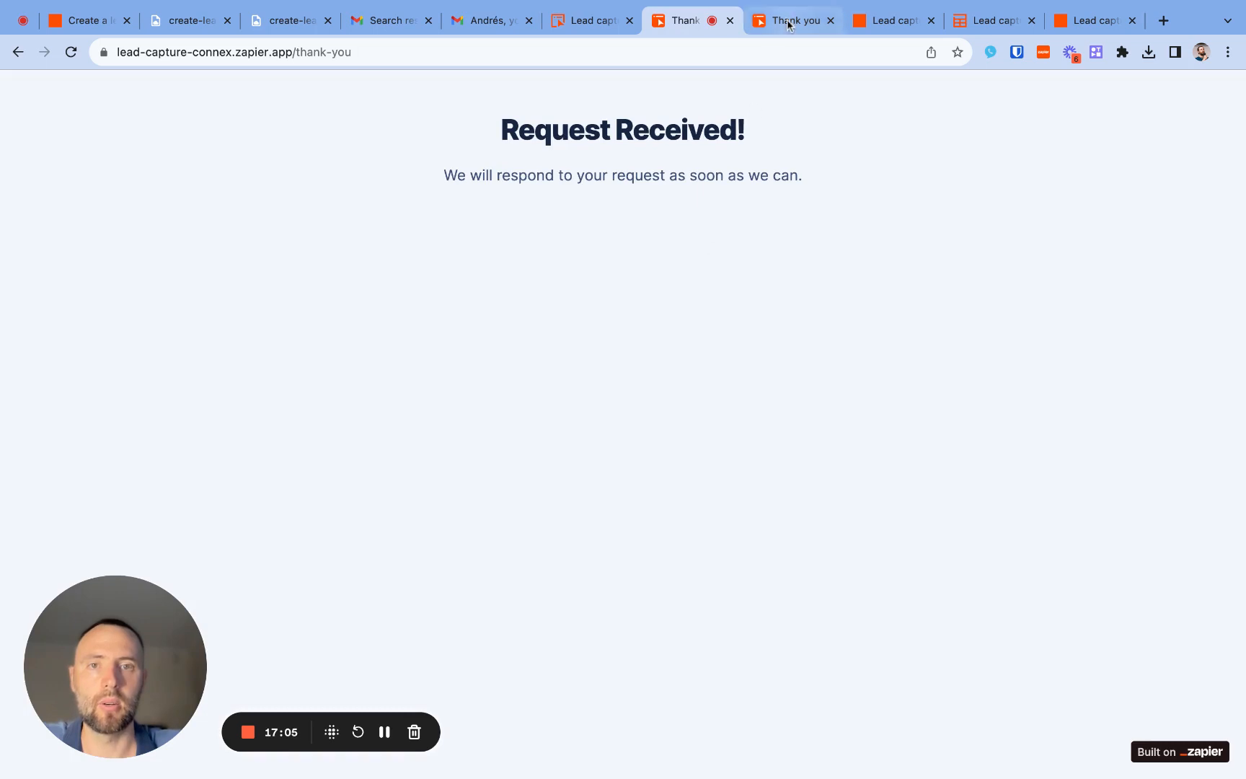
- Close the old thank-you page, switch to the Leads table, and reload it without the field editor
left_click(830, 21)
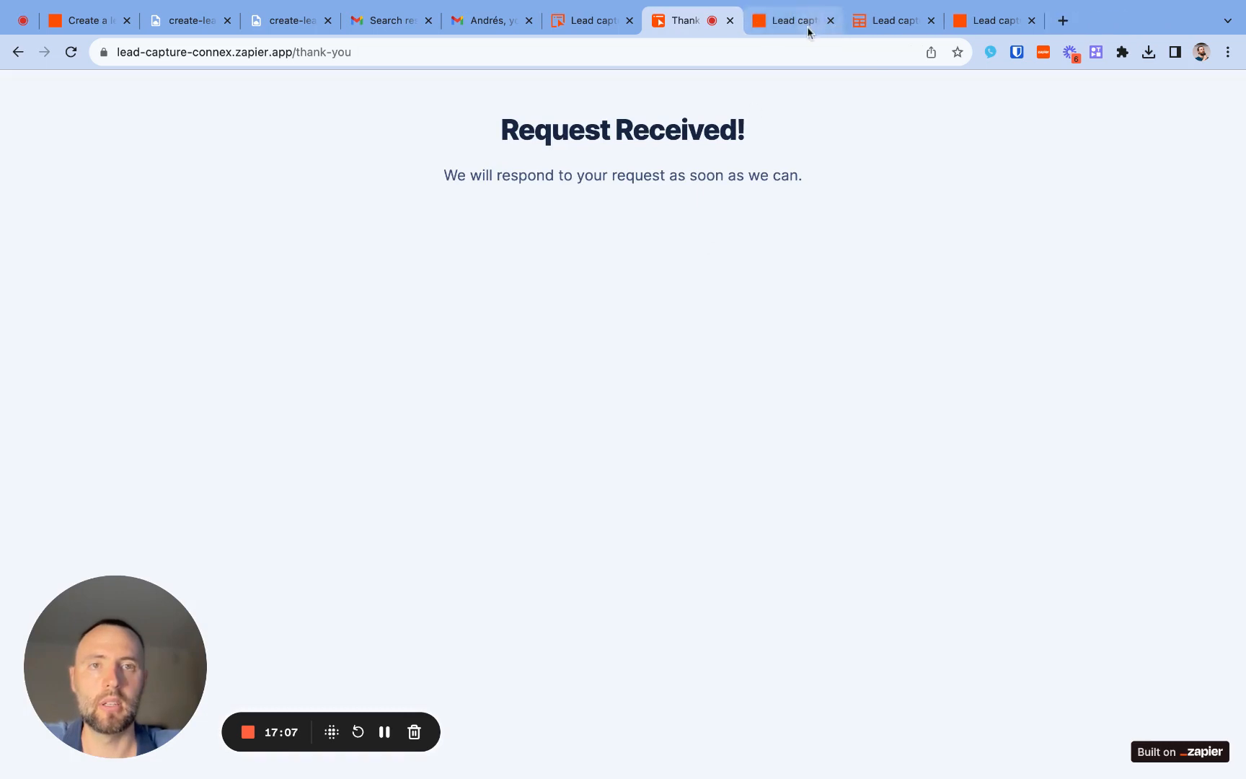
left_click(863, 24)
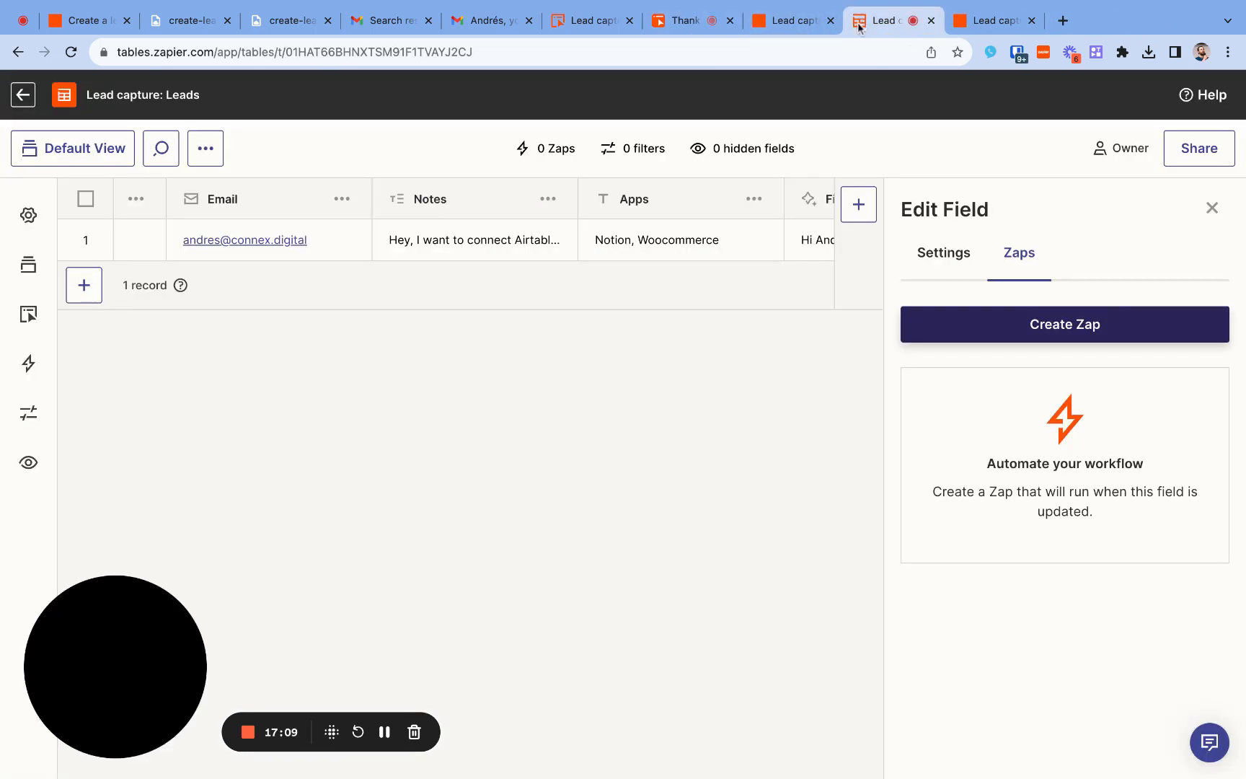
left_click(1212, 209)
left_click(71, 52)
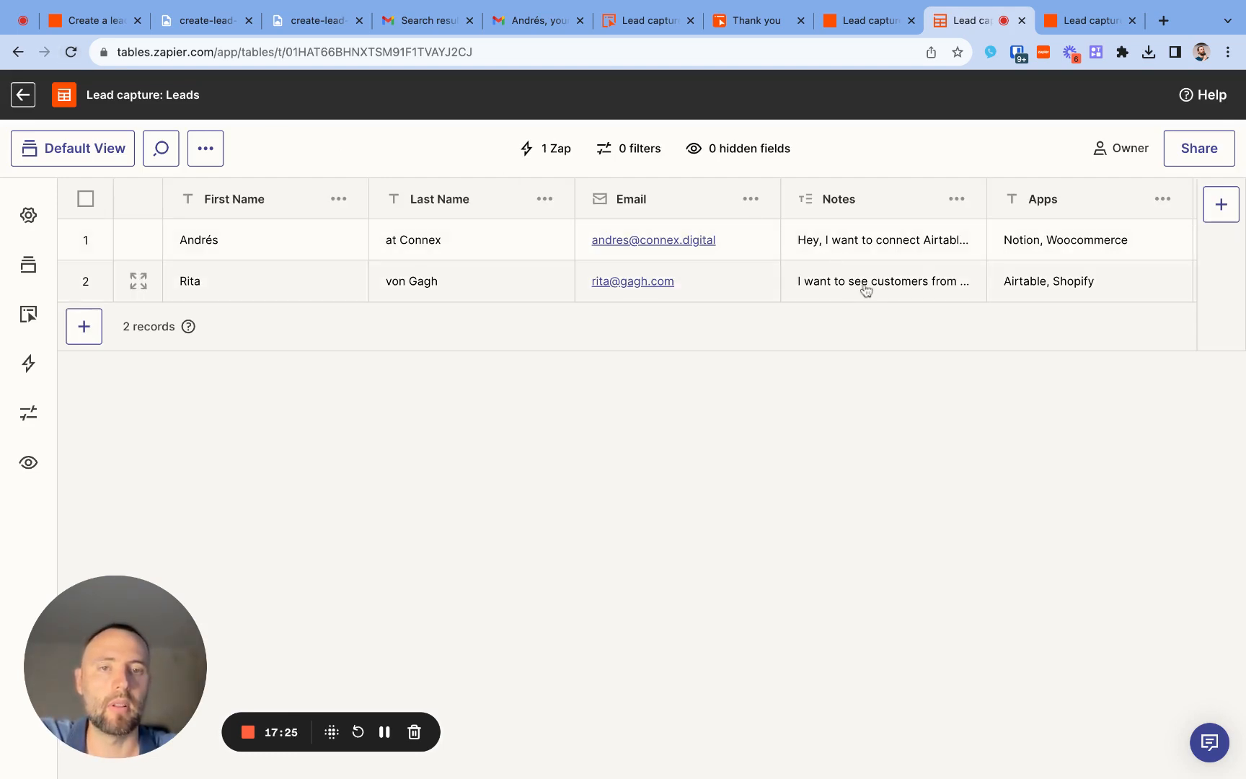
- Check the First Message value of the newly submitted lead in the Leads table
scroll(865, 288, "right", 5)
scroll(874, 287, "right", 6)
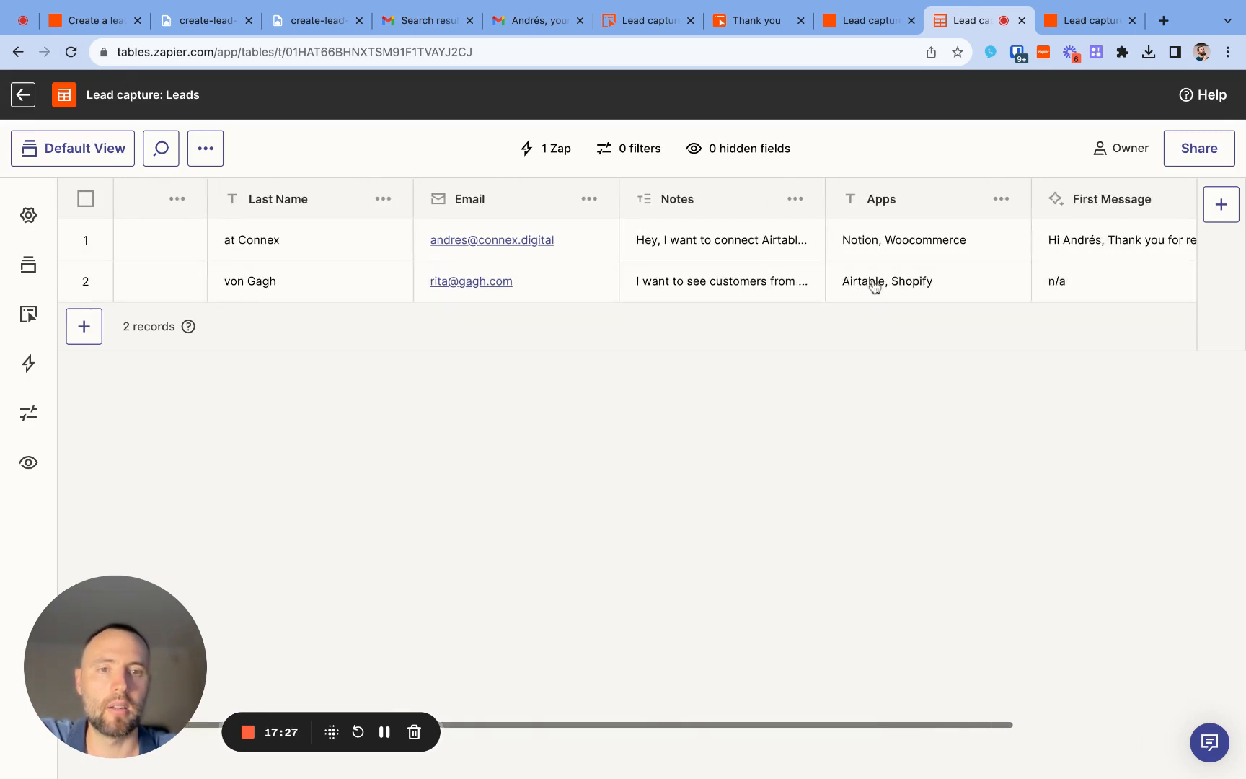
scroll(932, 282, "right", 2)
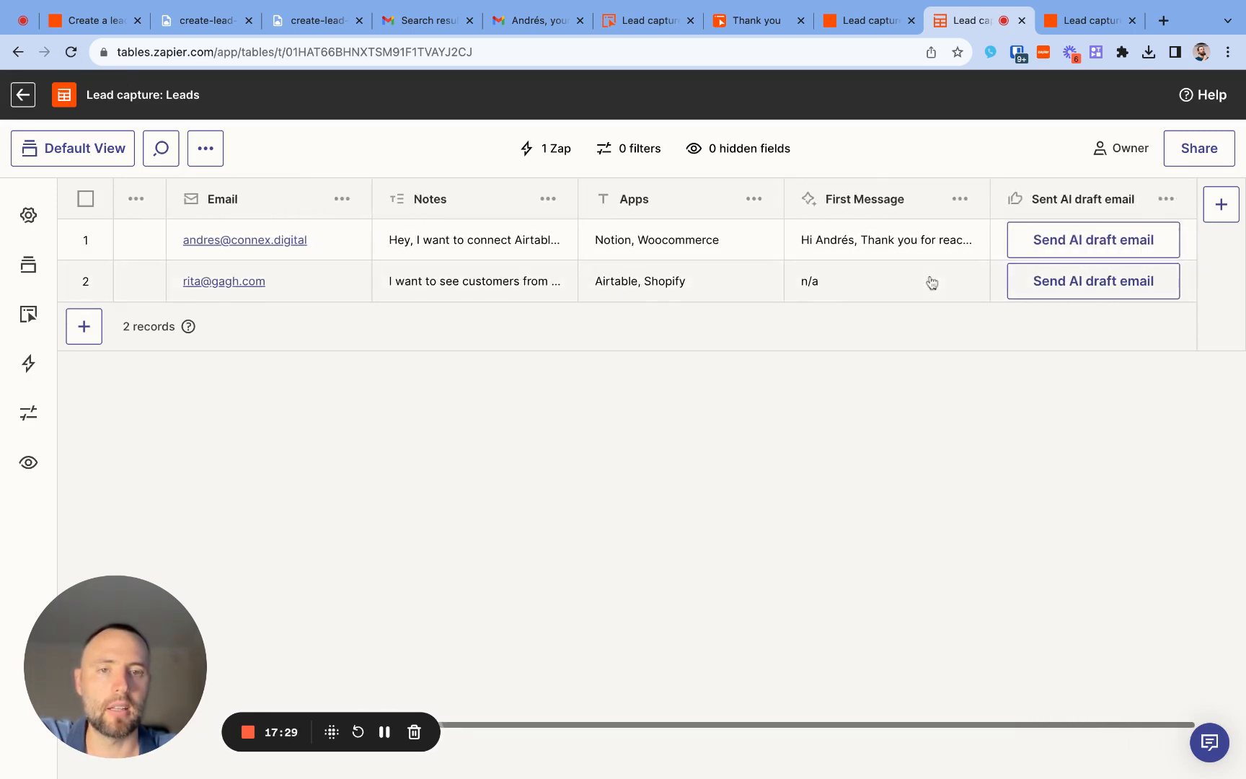
left_click(836, 296)
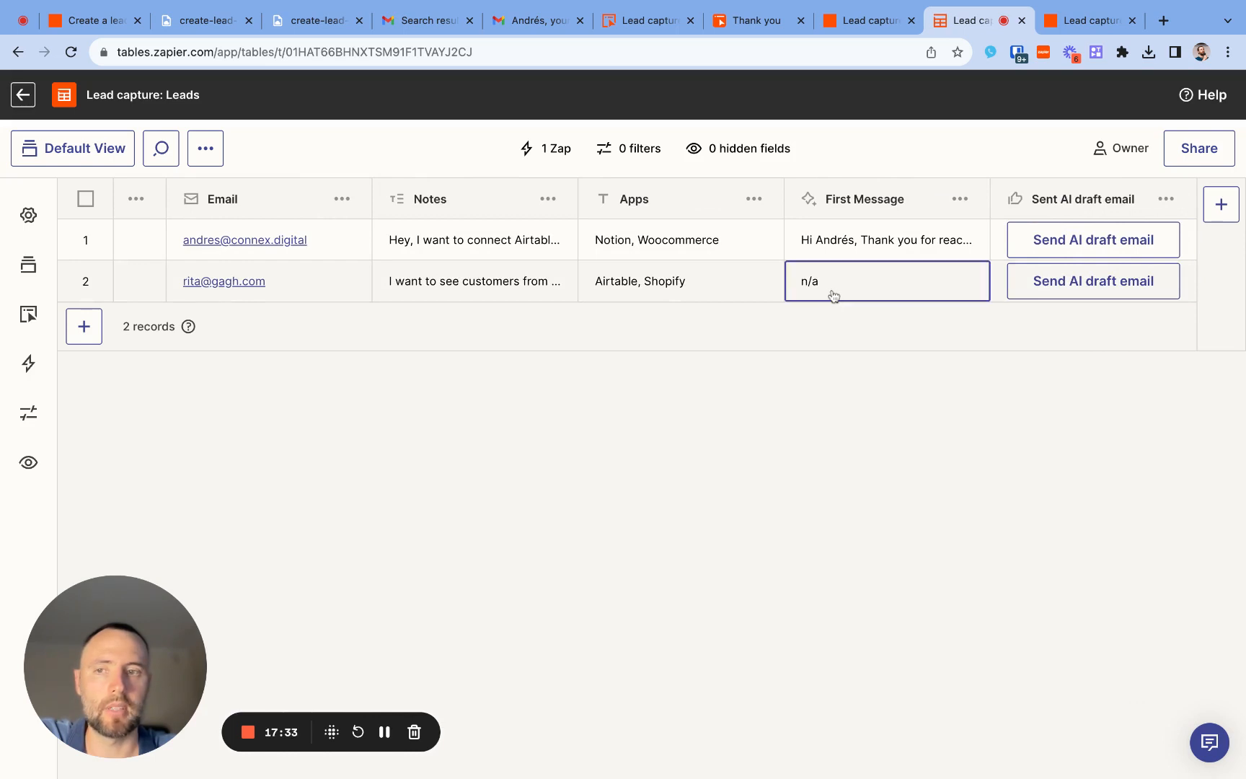
- Open the new lead's record details and examine its First Message field and the available record actions
scroll(808, 289, "left", 10)
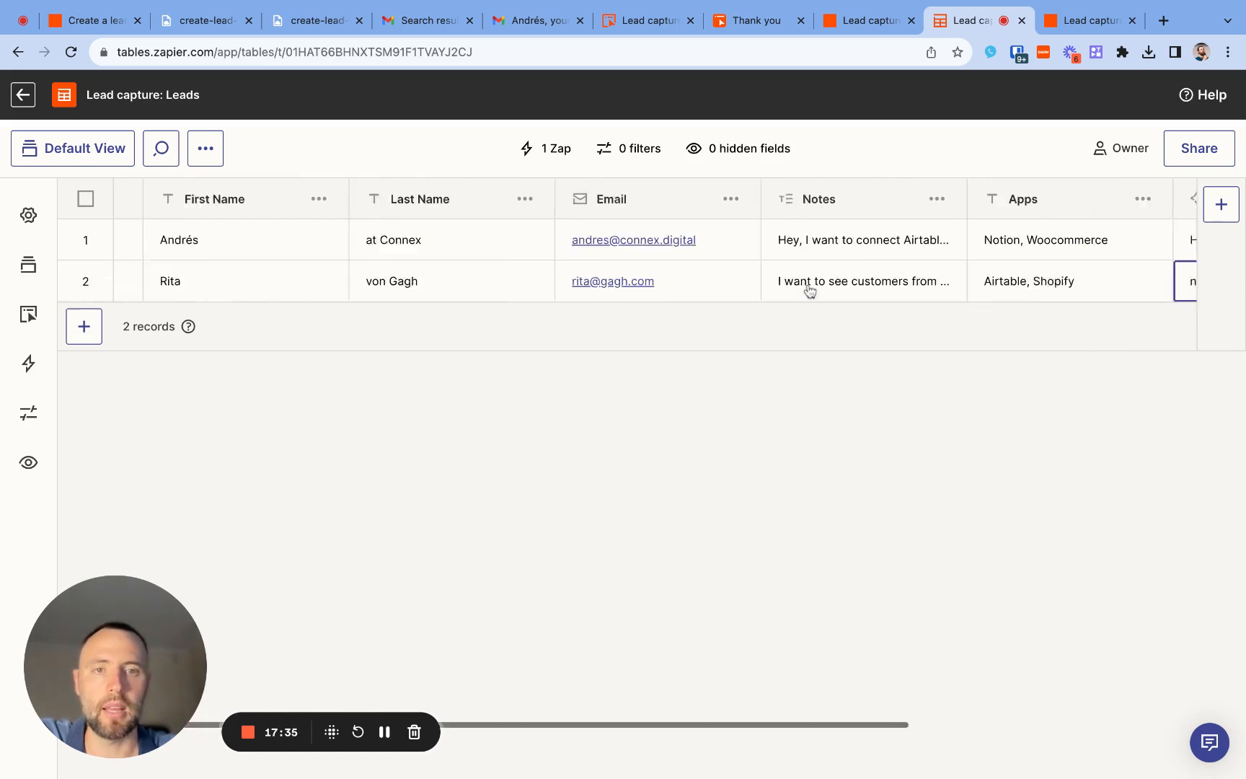
left_click(139, 282)
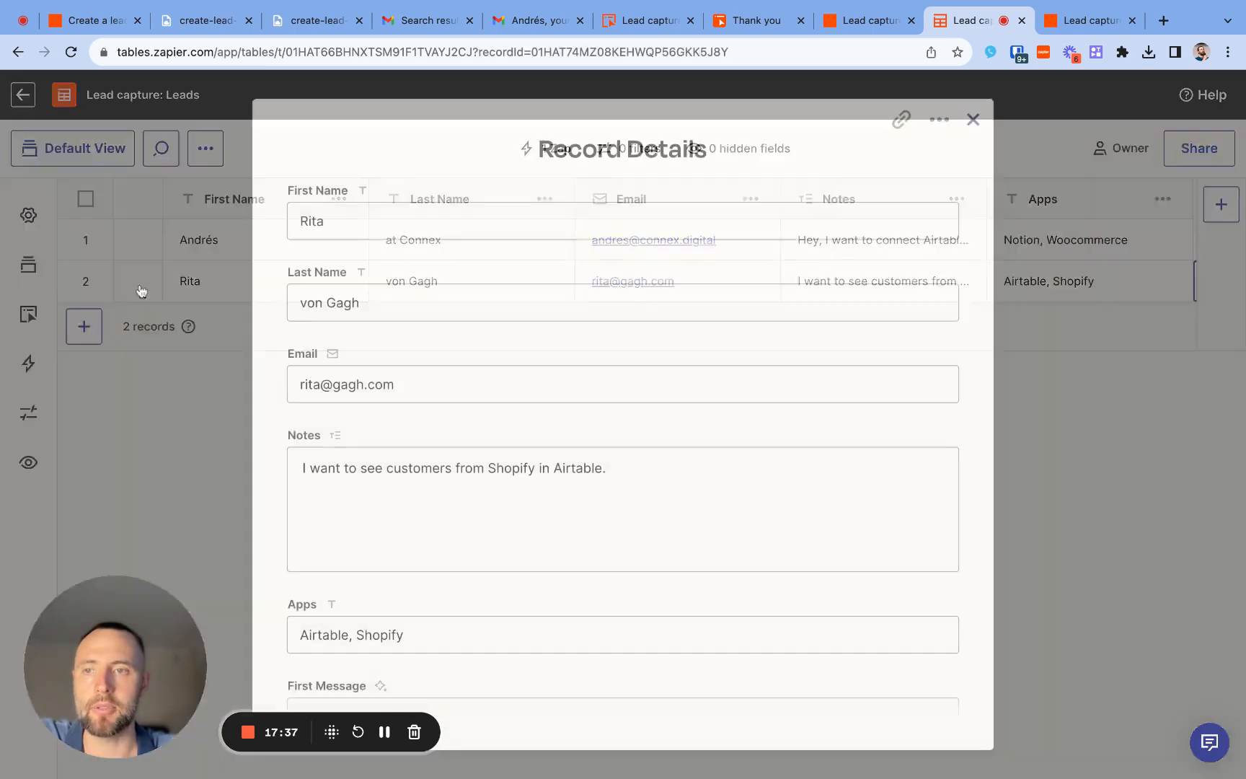
scroll(700, 432, "down", 3)
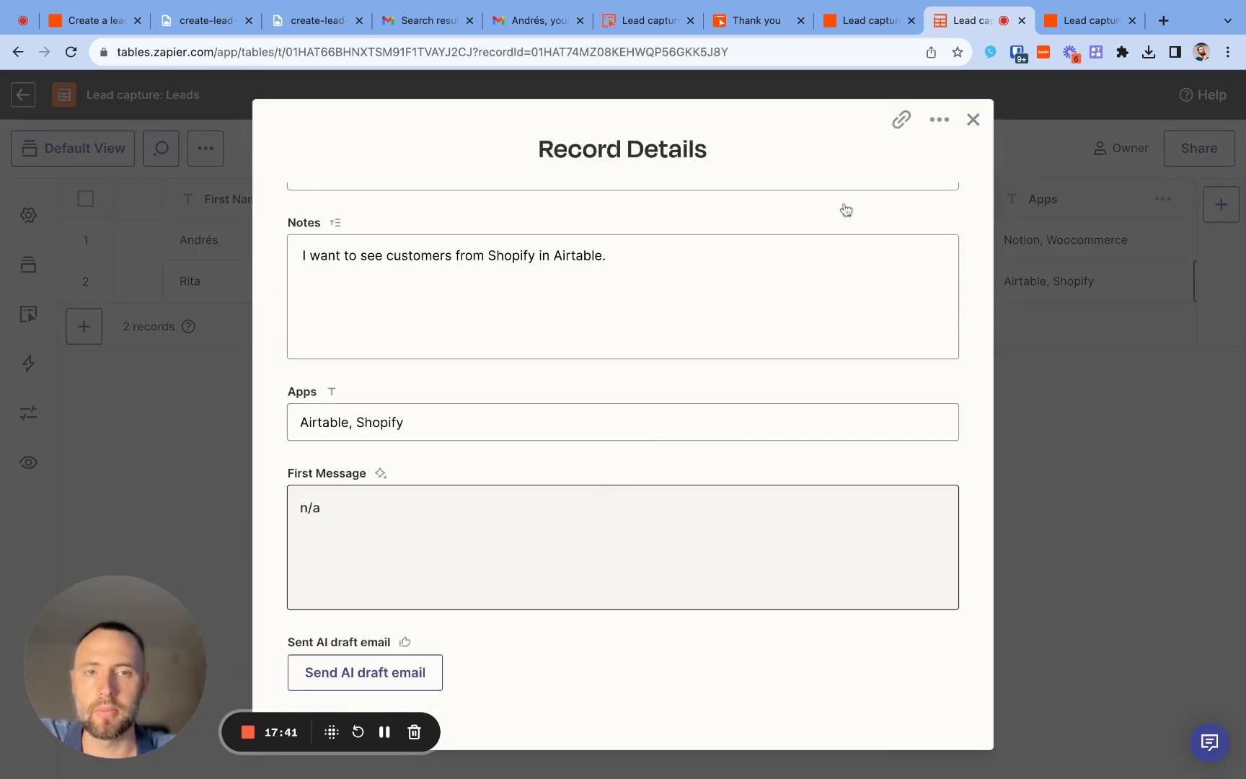
left_click(940, 120)
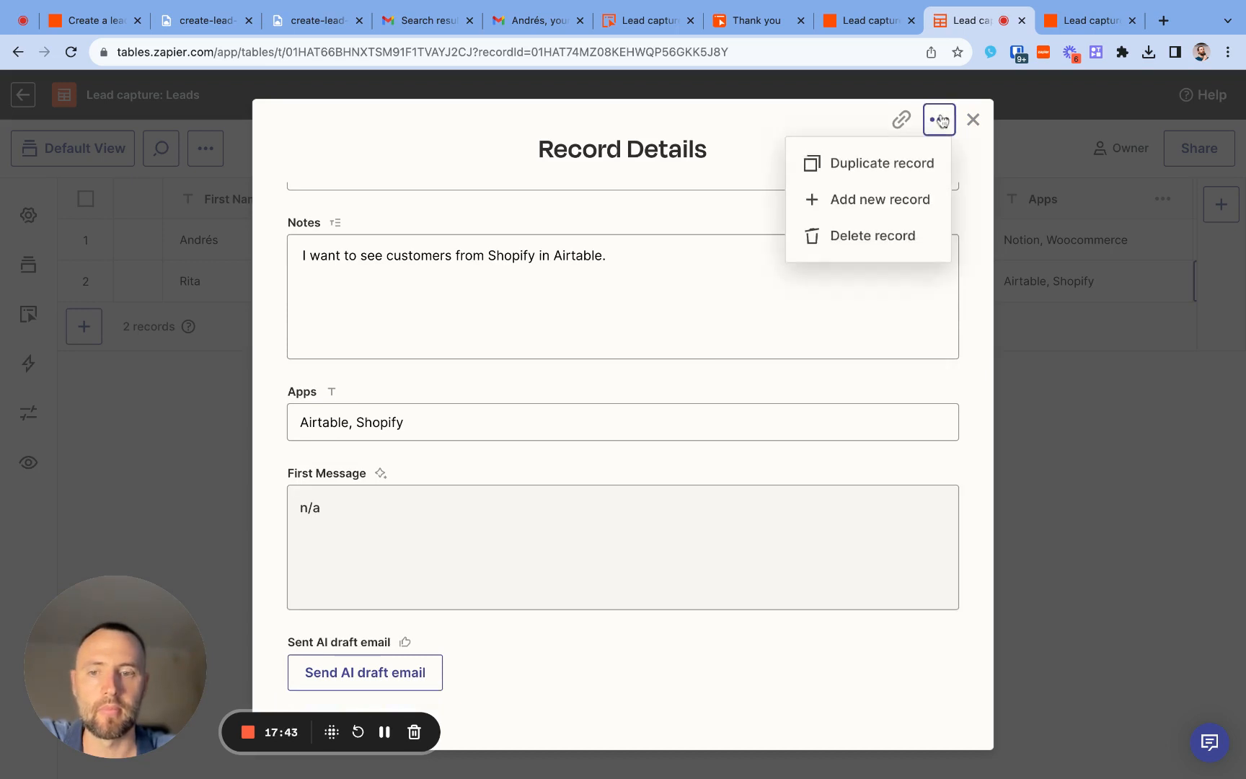
left_click(939, 119)
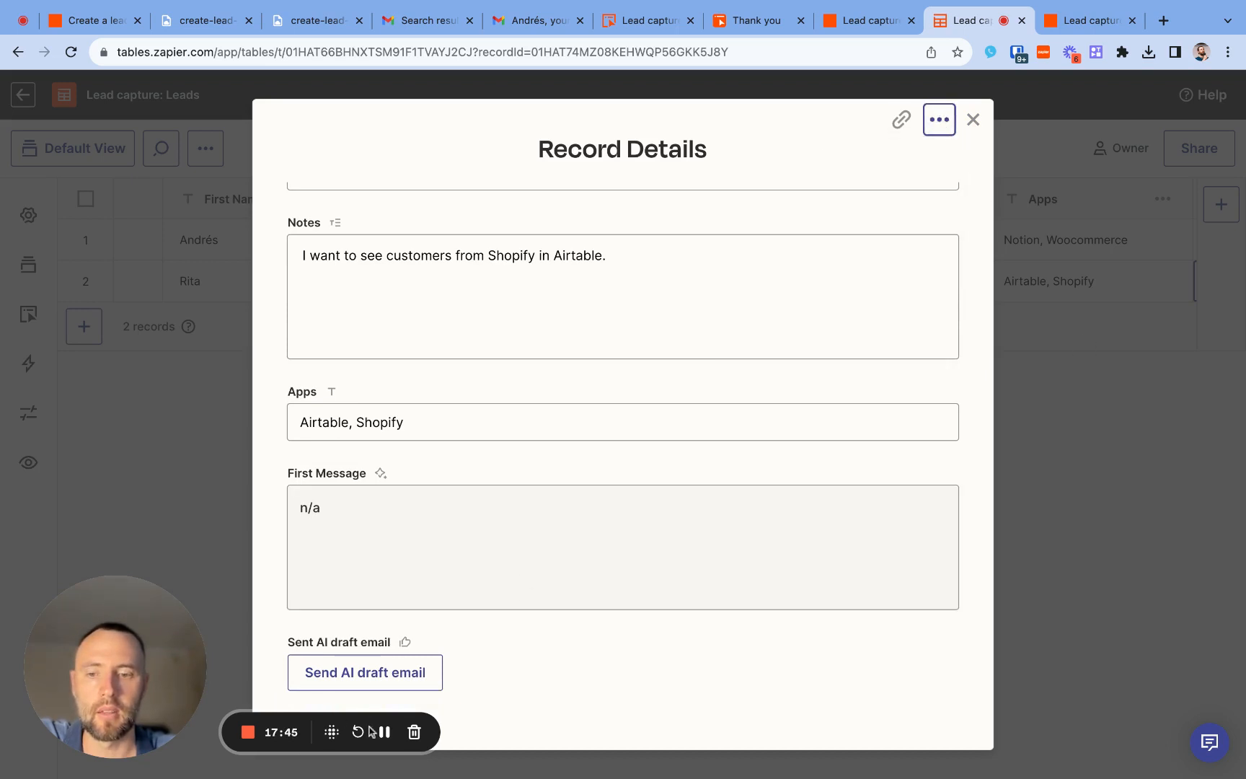
- Switch to Gmail, refresh the "from:lead capture" search and open the form response notification
left_click(422, 23)
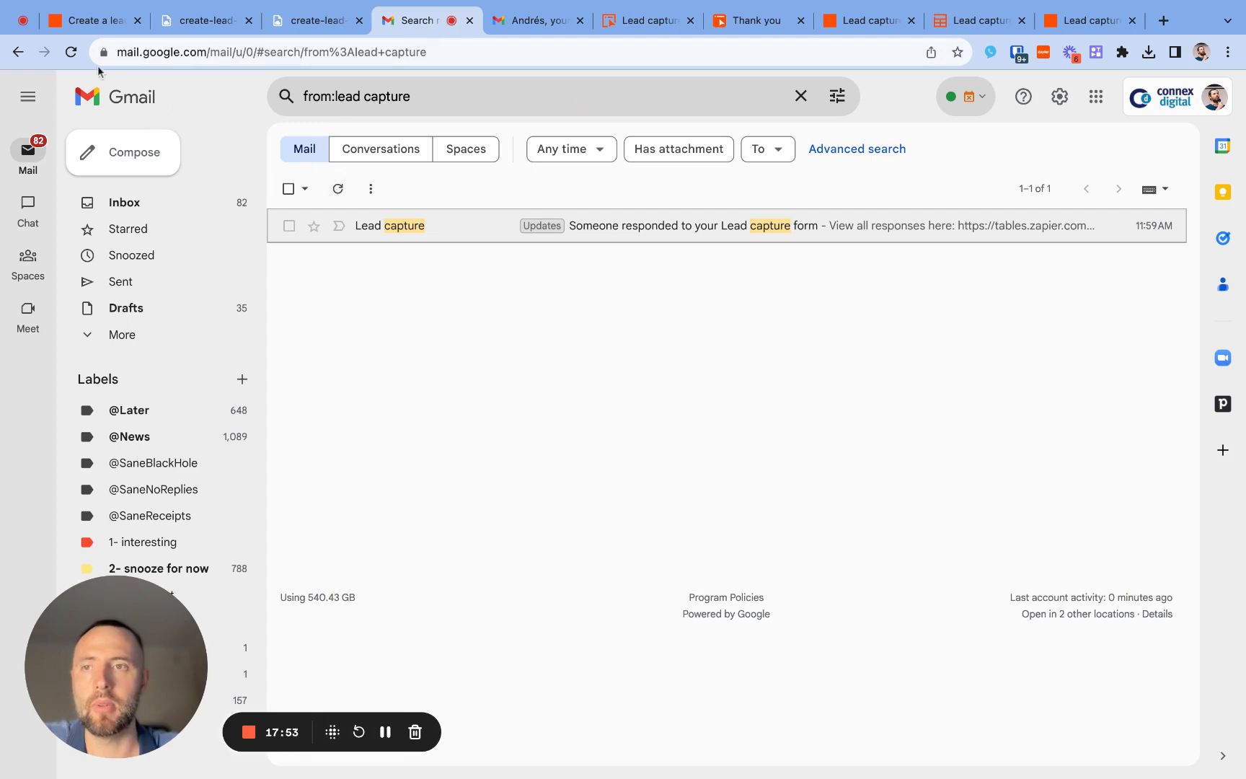
left_click(70, 52)
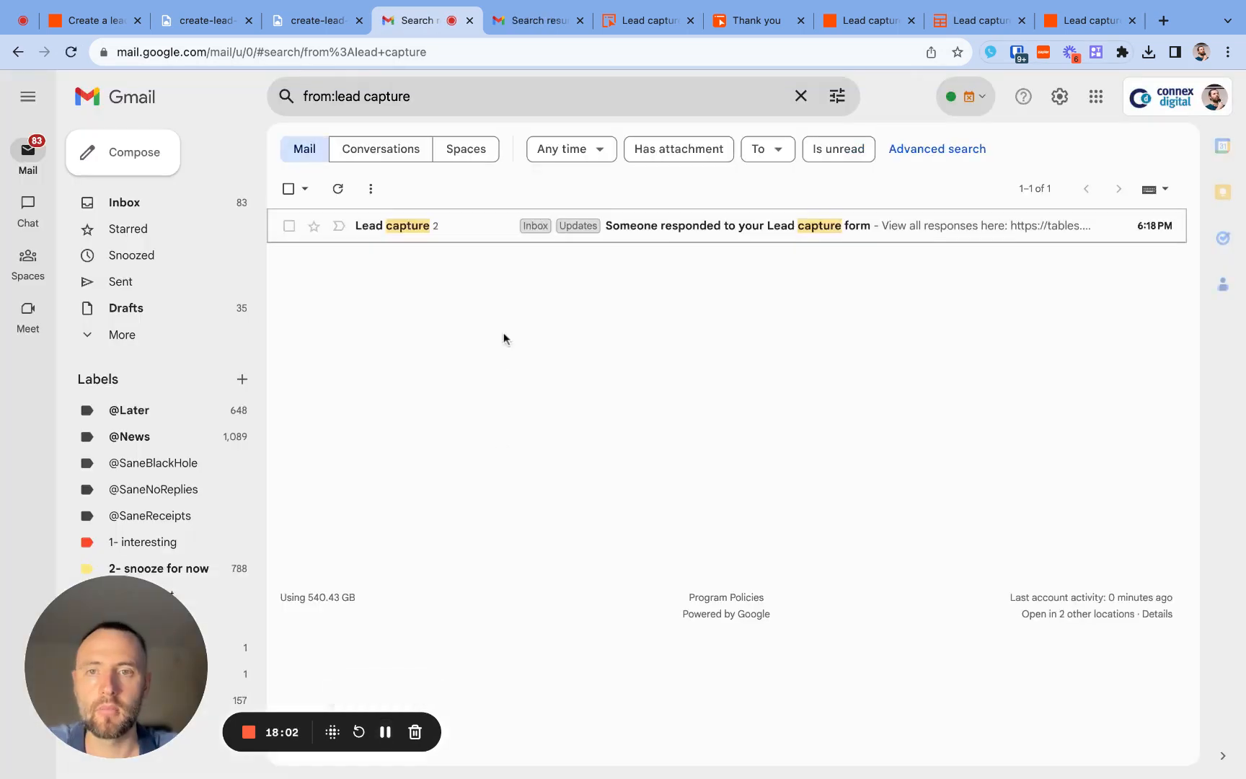
left_click(493, 232)
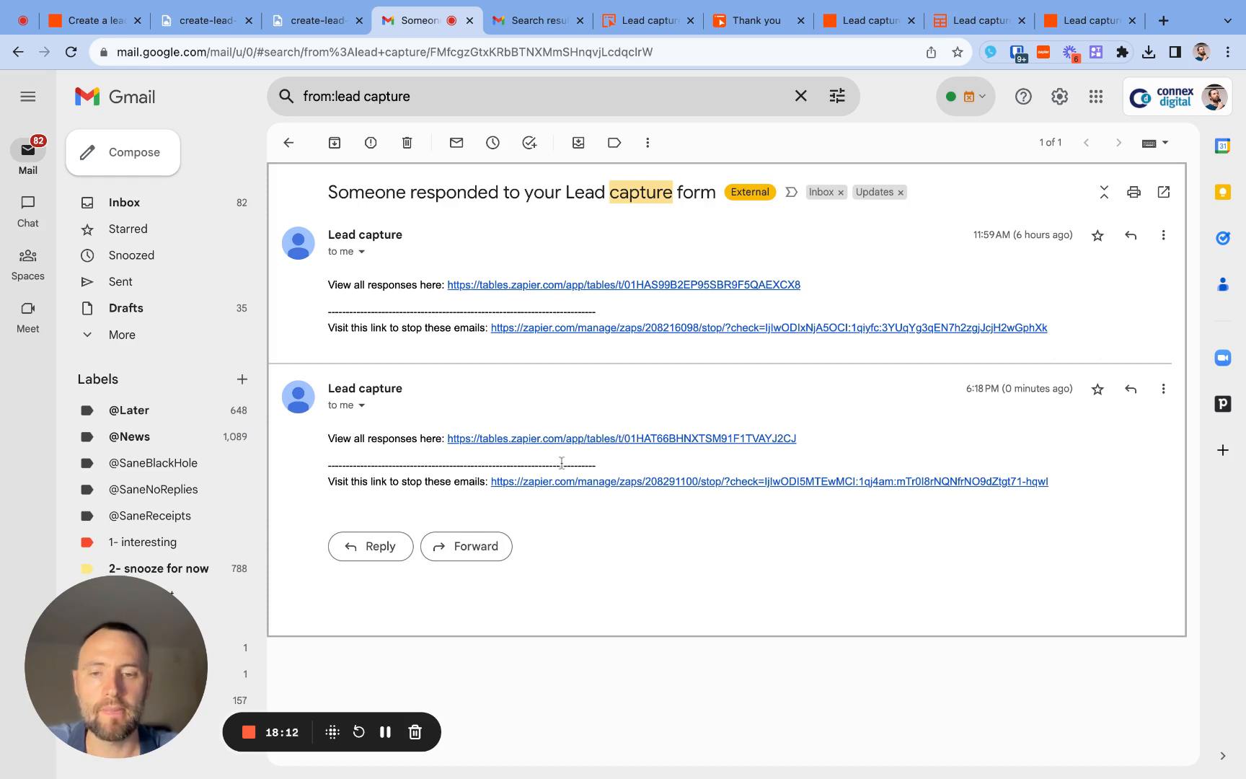
- Return to the Leads table and open the record details of the second lead
left_click(944, 22)
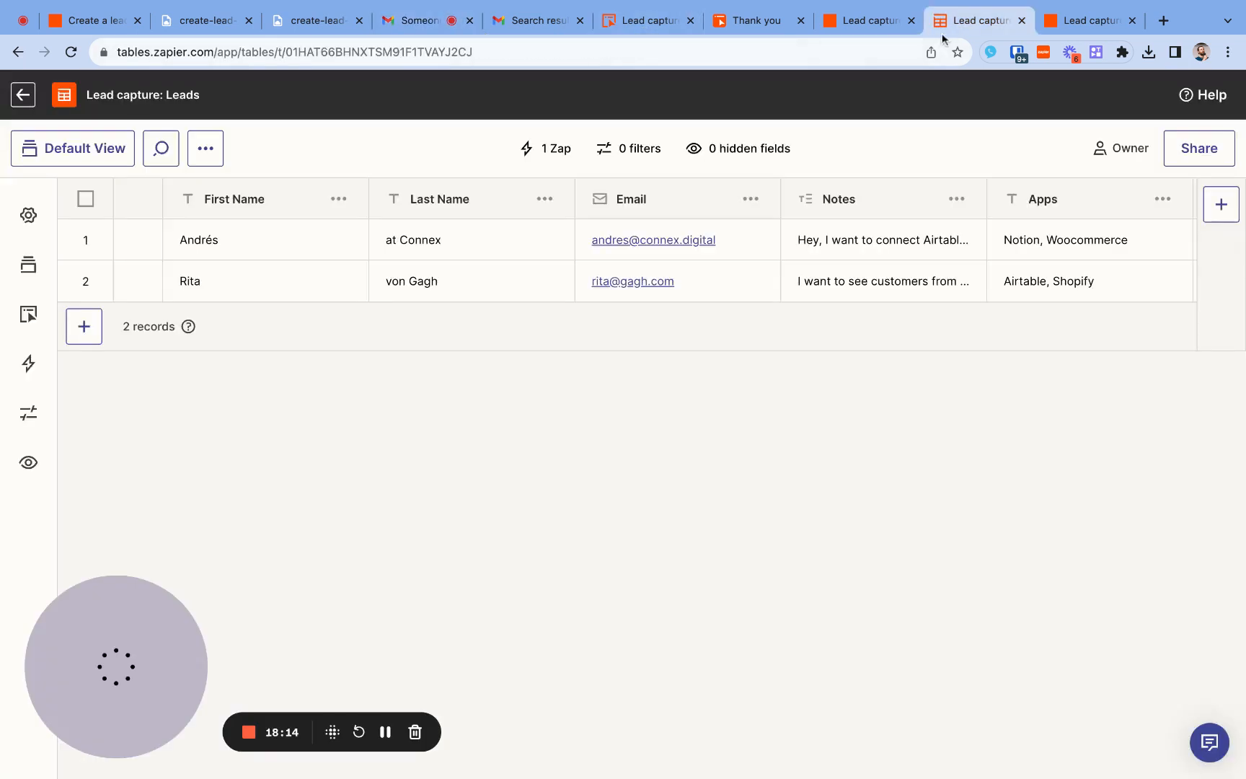
scroll(809, 228, "right", 6)
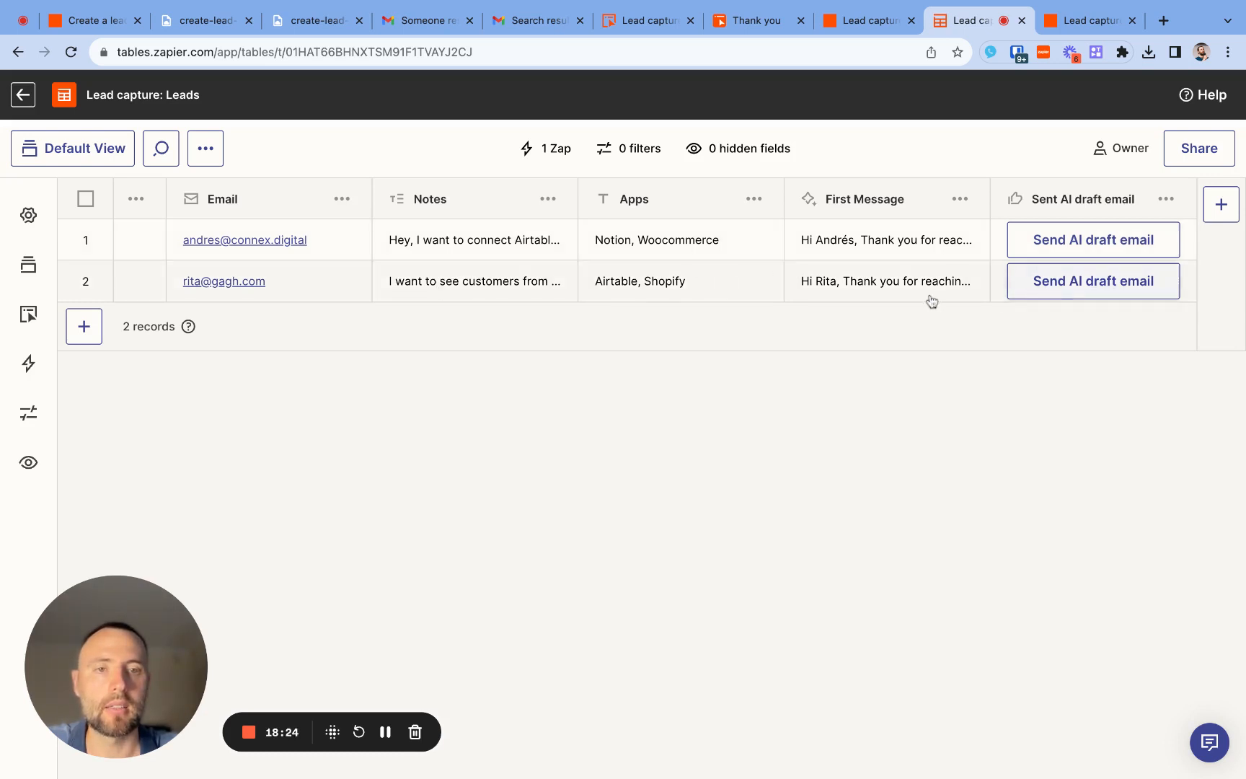
left_click(139, 291)
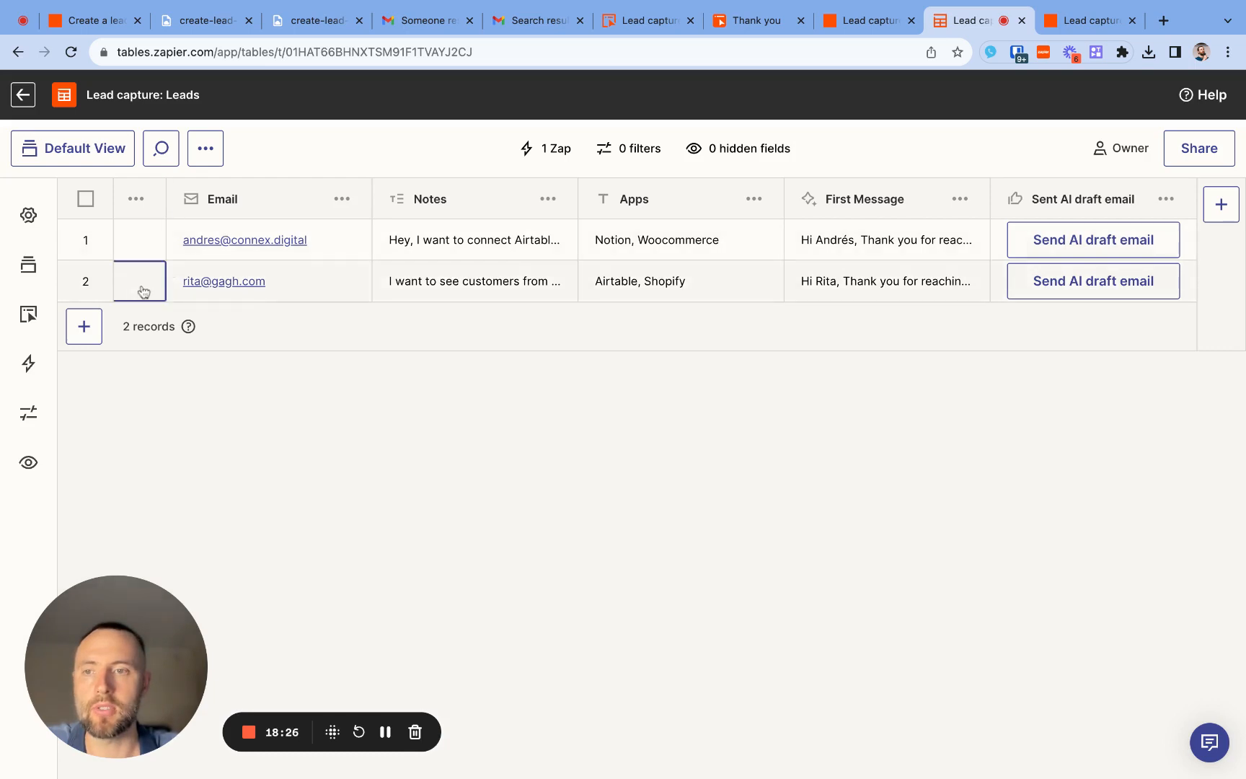
left_click(139, 278)
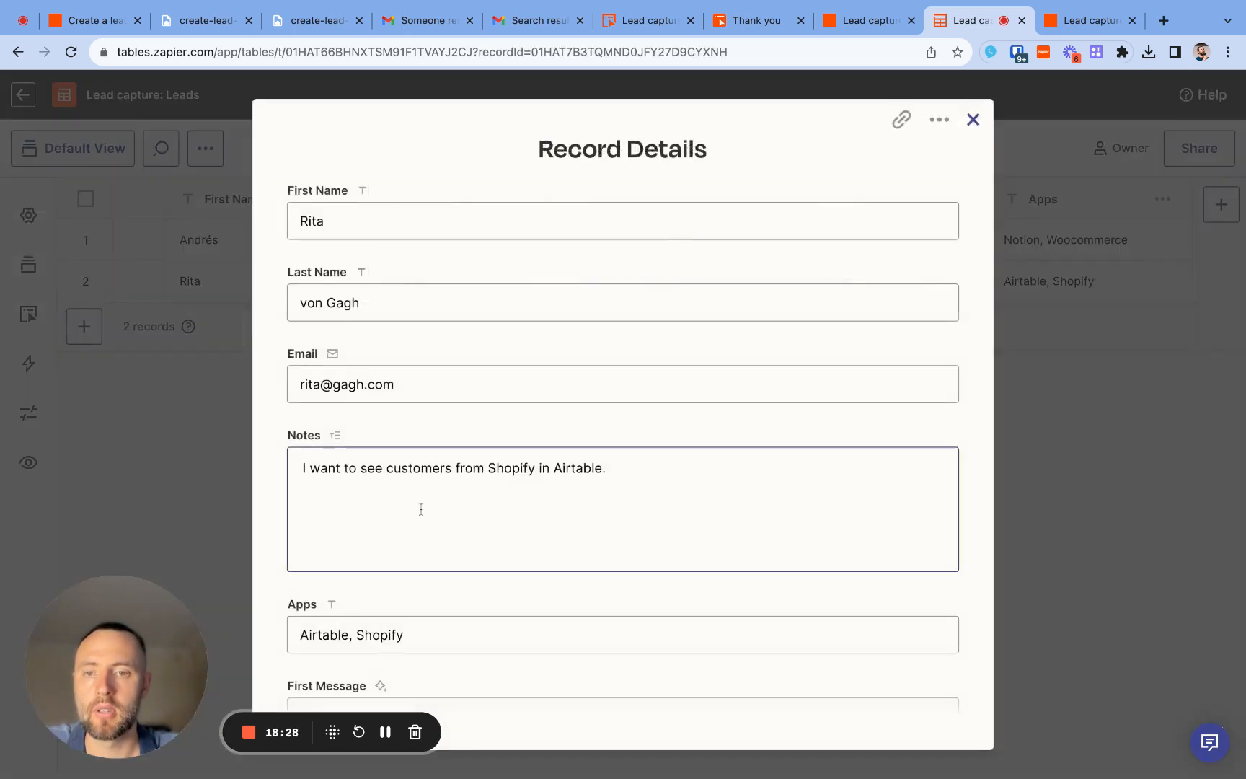
- Read through the lead's AI-generated First Message and send the AI draft email from the record
scroll(421, 509, "down", 3)
scroll(425, 534, "down", 3)
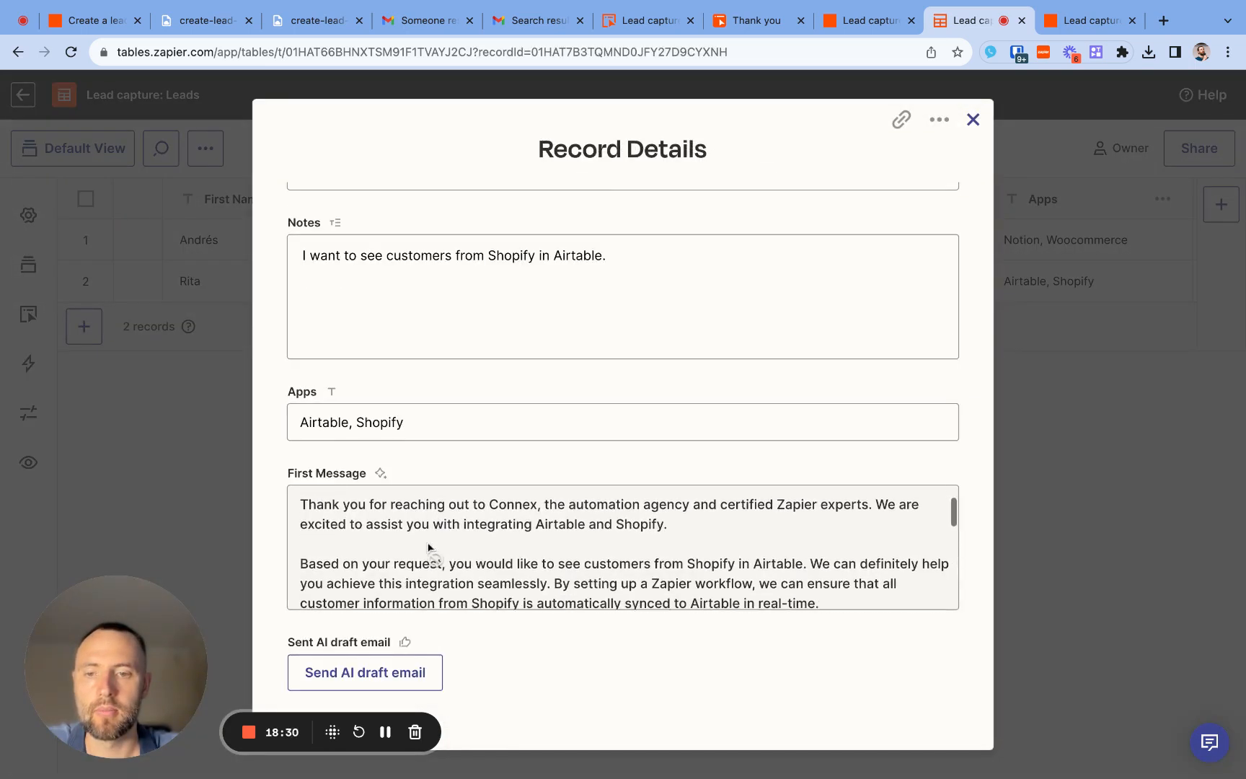
scroll(429, 546, "down", 2)
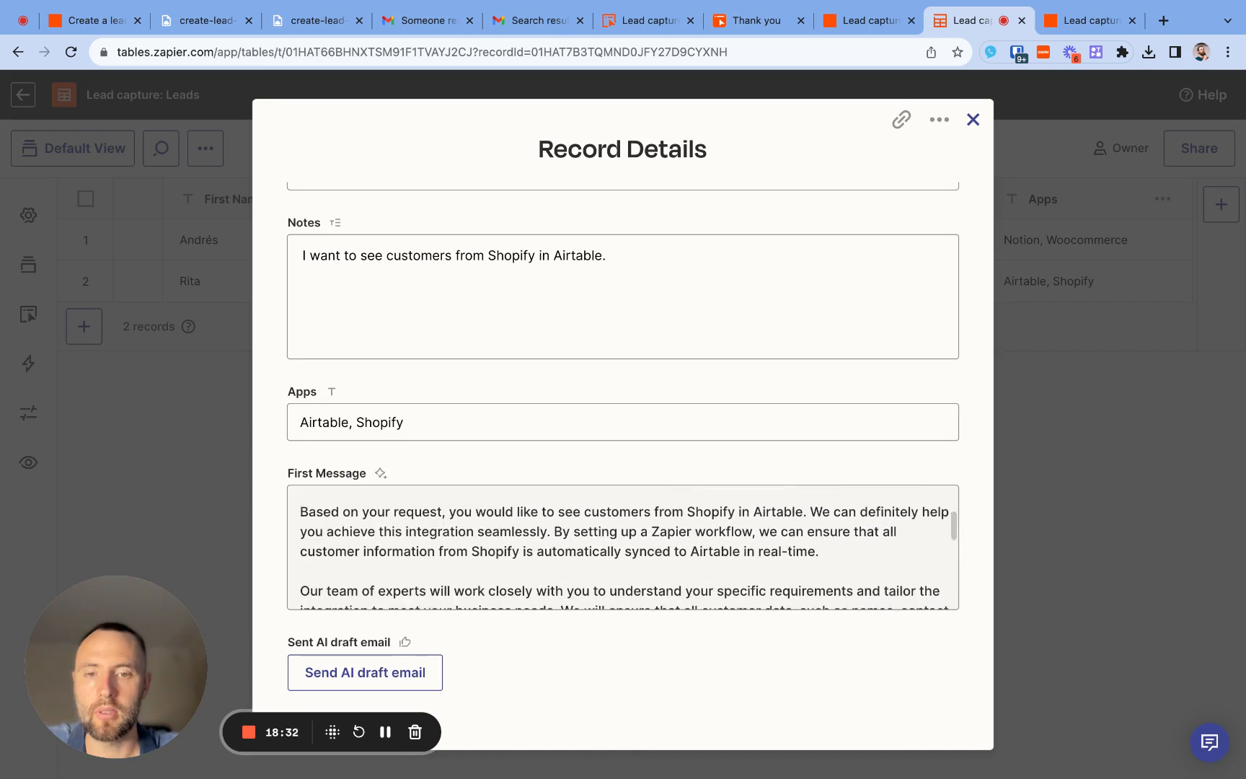
scroll(629, 547, "down", 3)
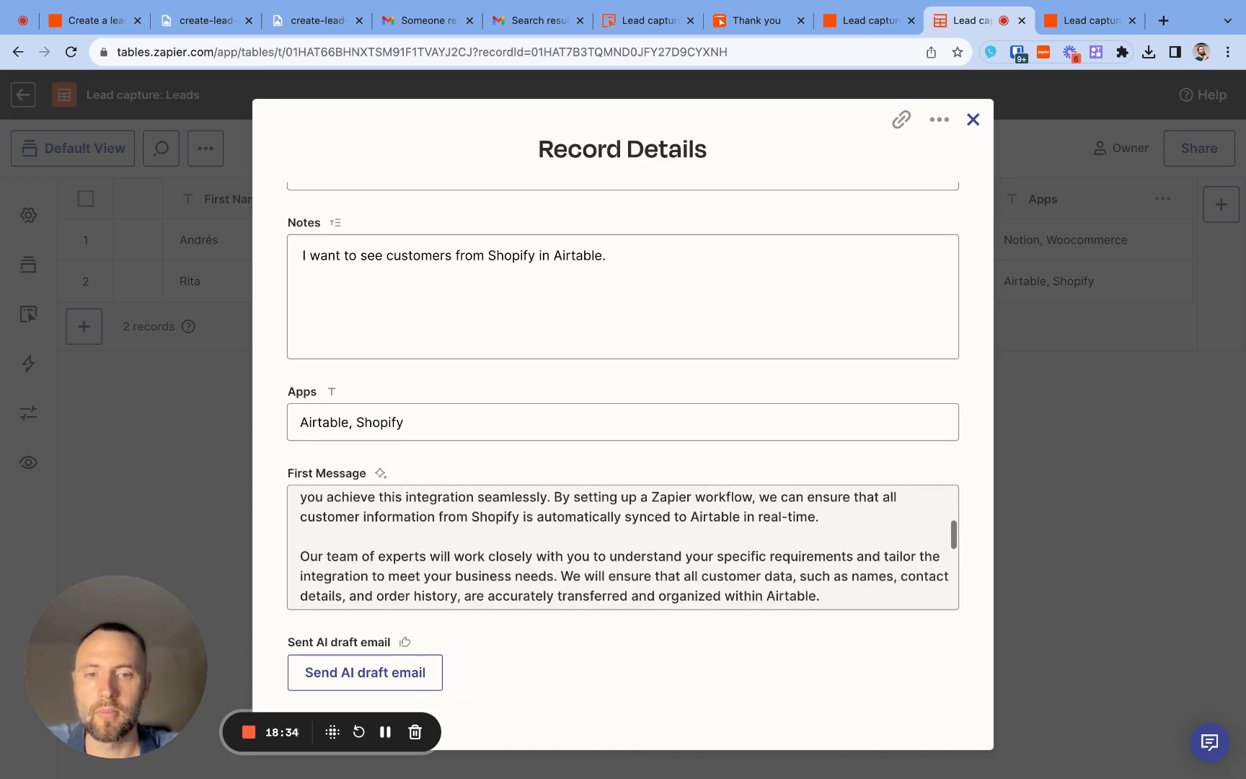
scroll(623, 547, "down", 5)
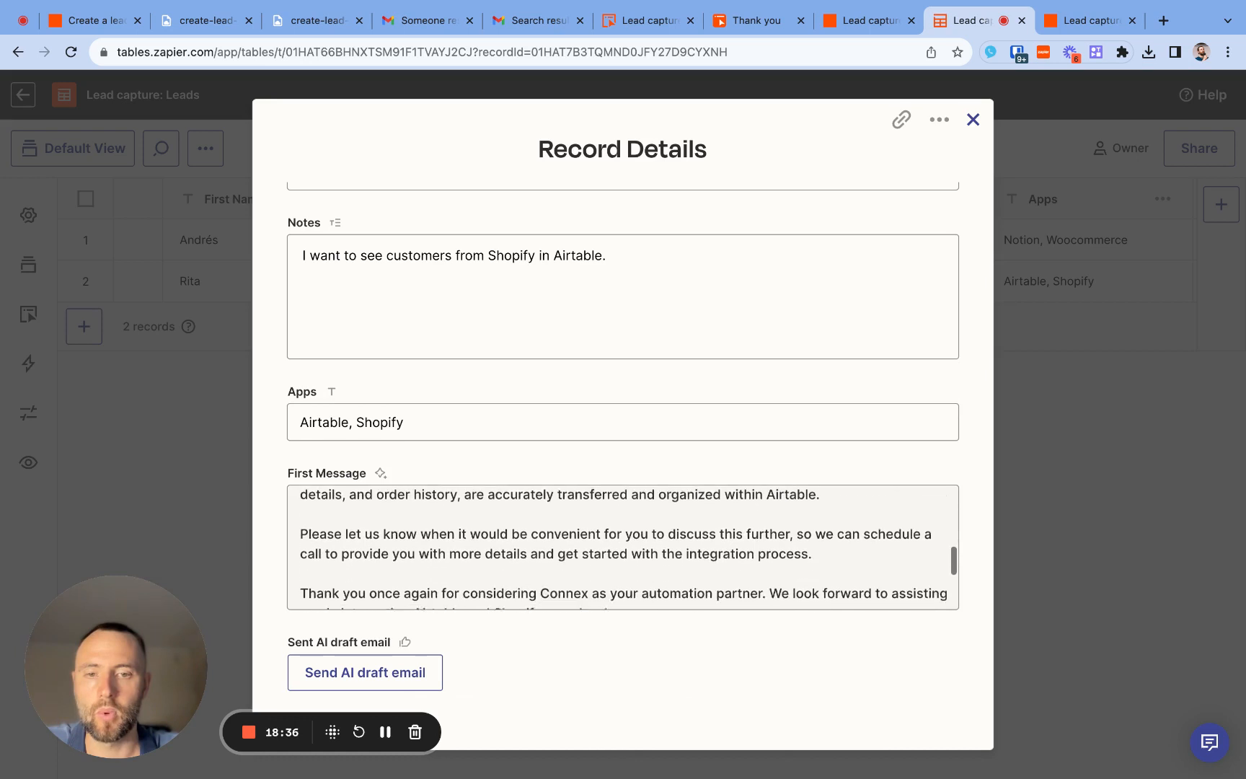
scroll(623, 547, "down", 3)
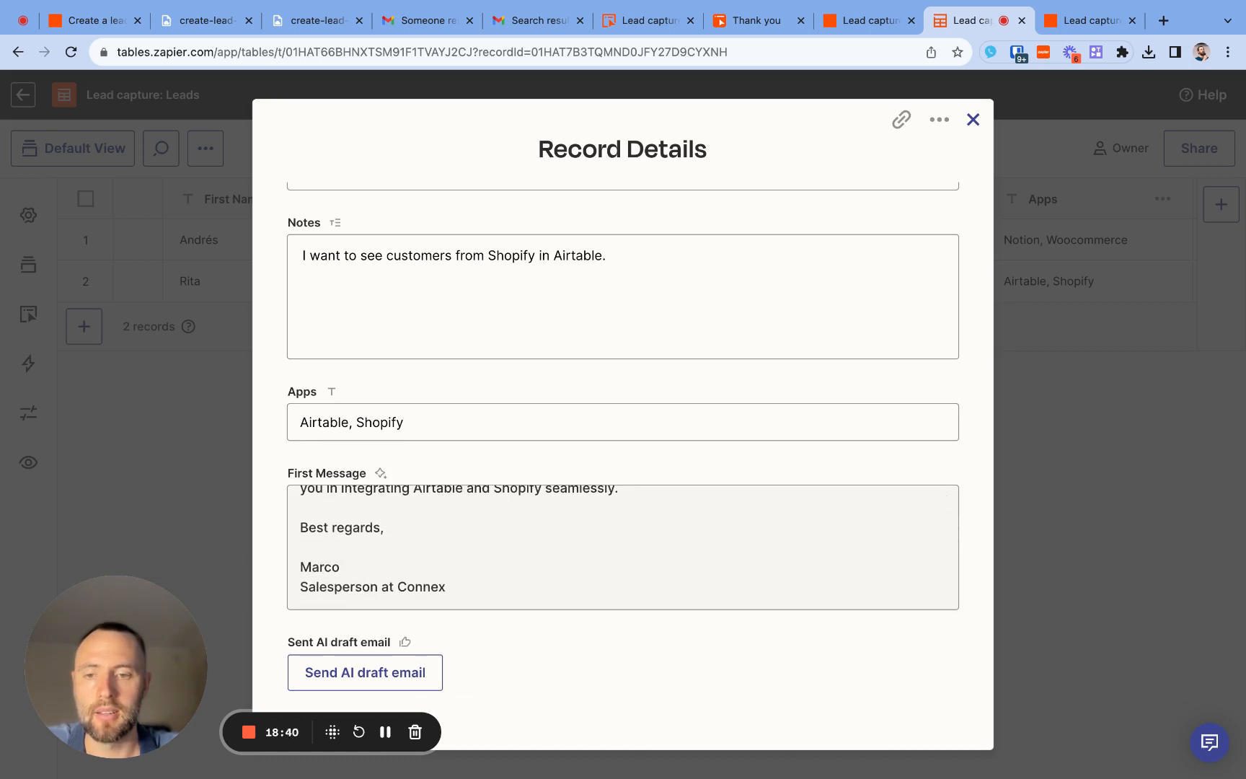
scroll(622, 547, "up", 10)
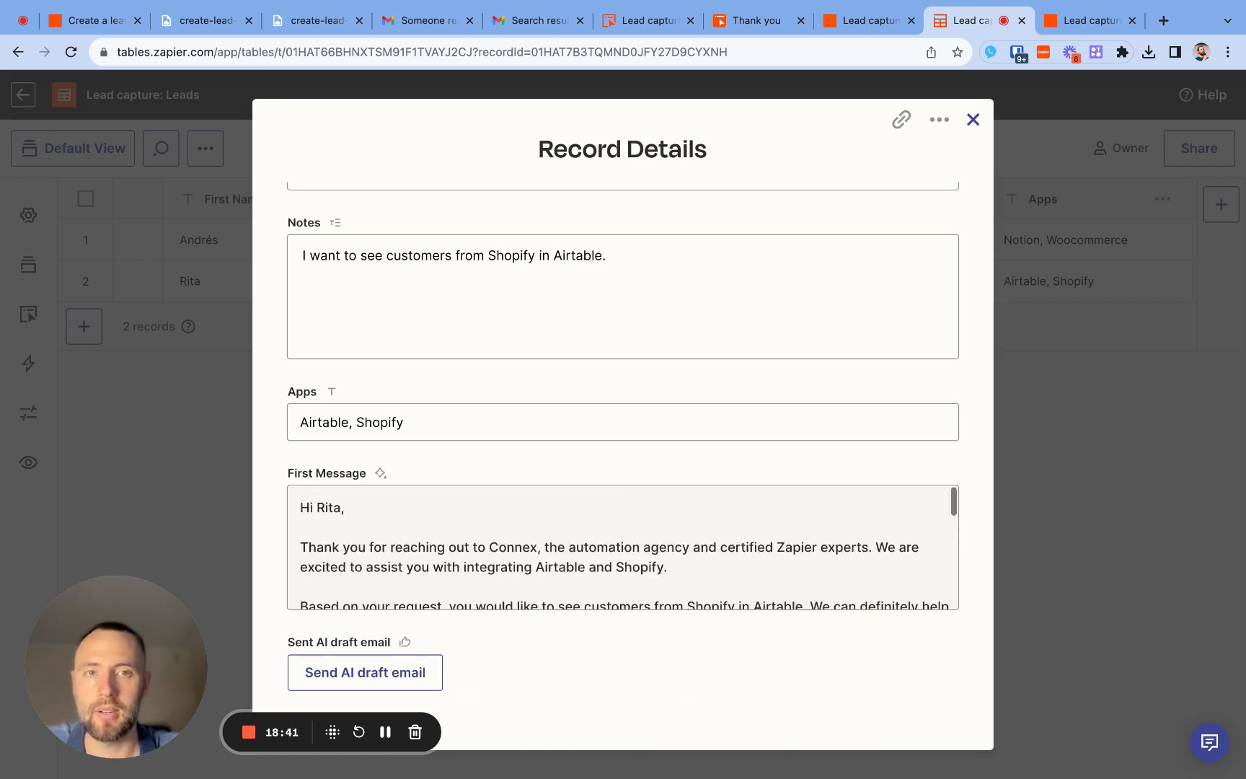
left_click(370, 679)
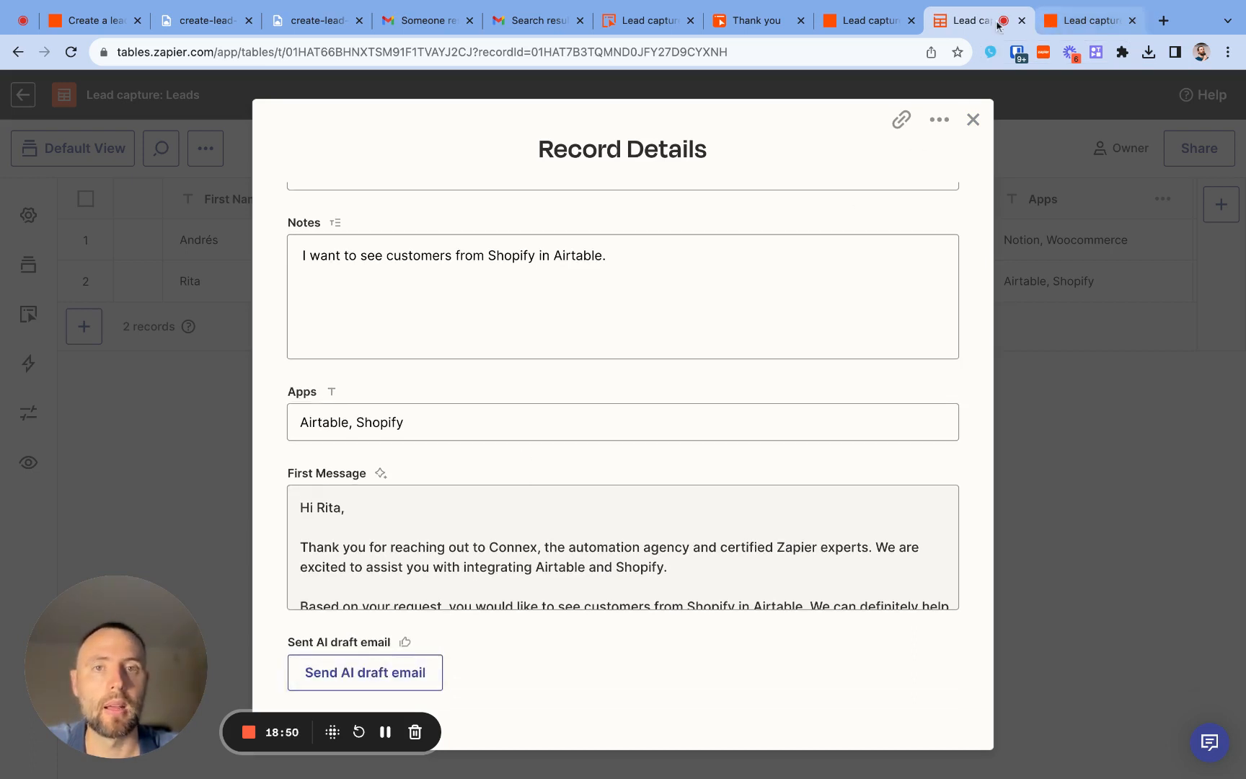
- Switch to Gmail, refresh the sent "your ai automation" search and open the newest message, about Airtable and Shopify
left_click(520, 24)
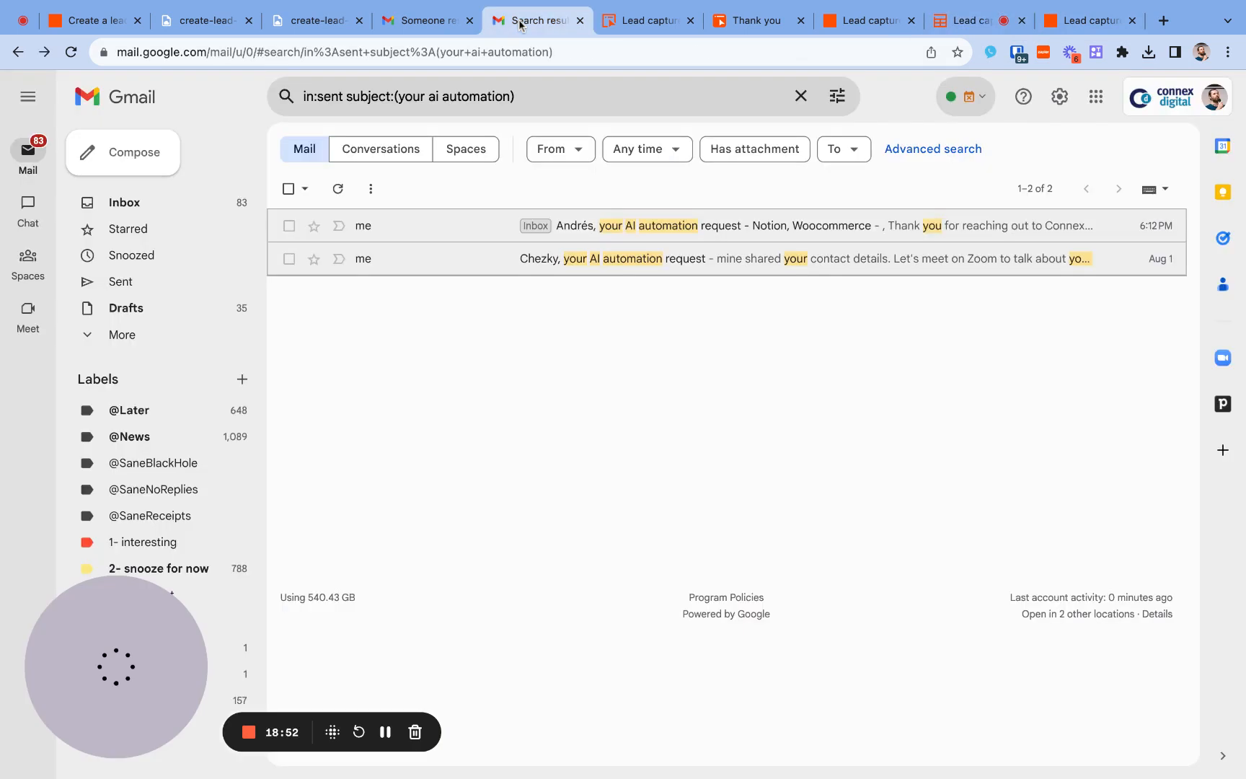
left_click(338, 189)
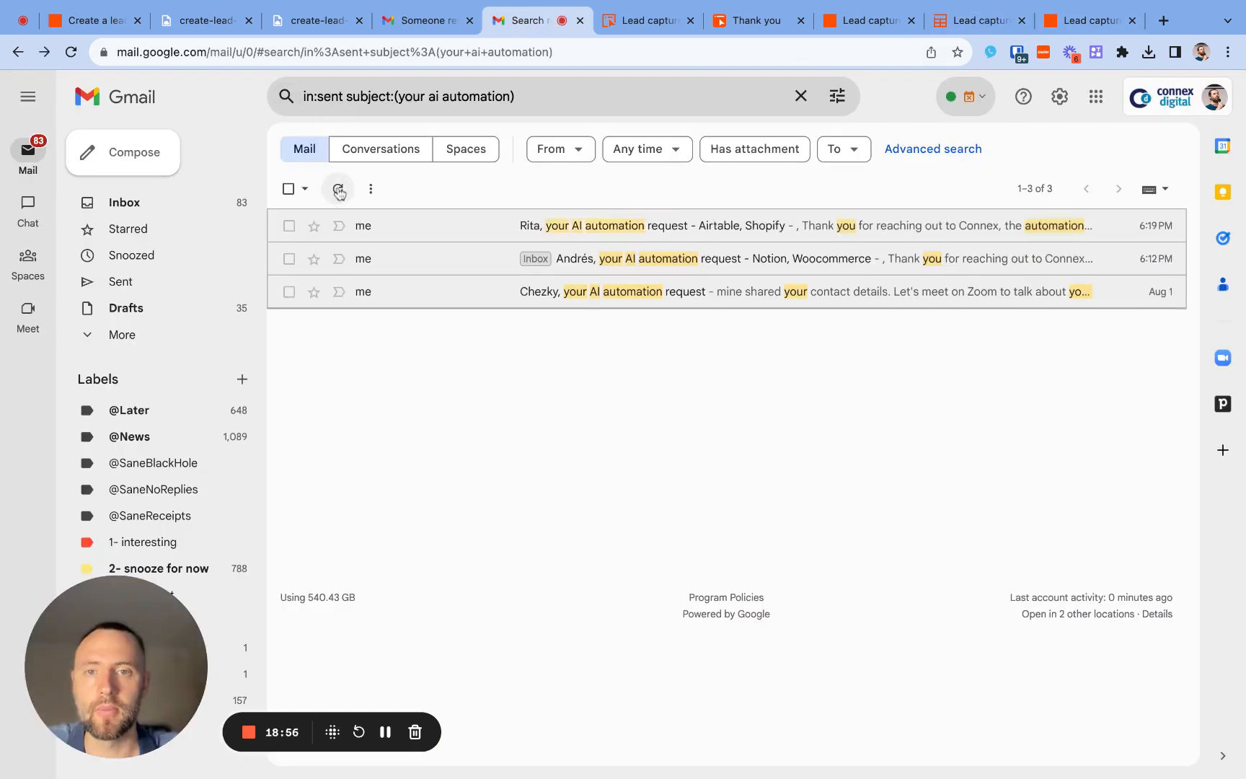
left_click(437, 235)
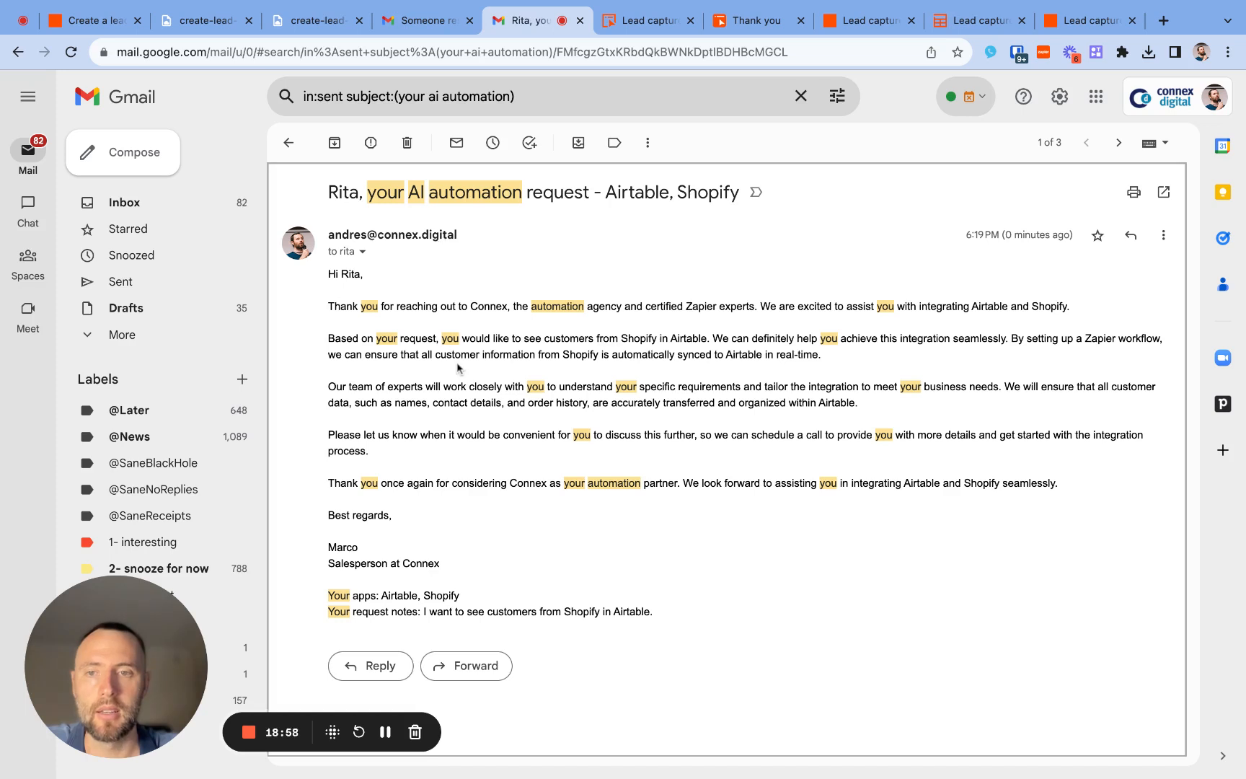
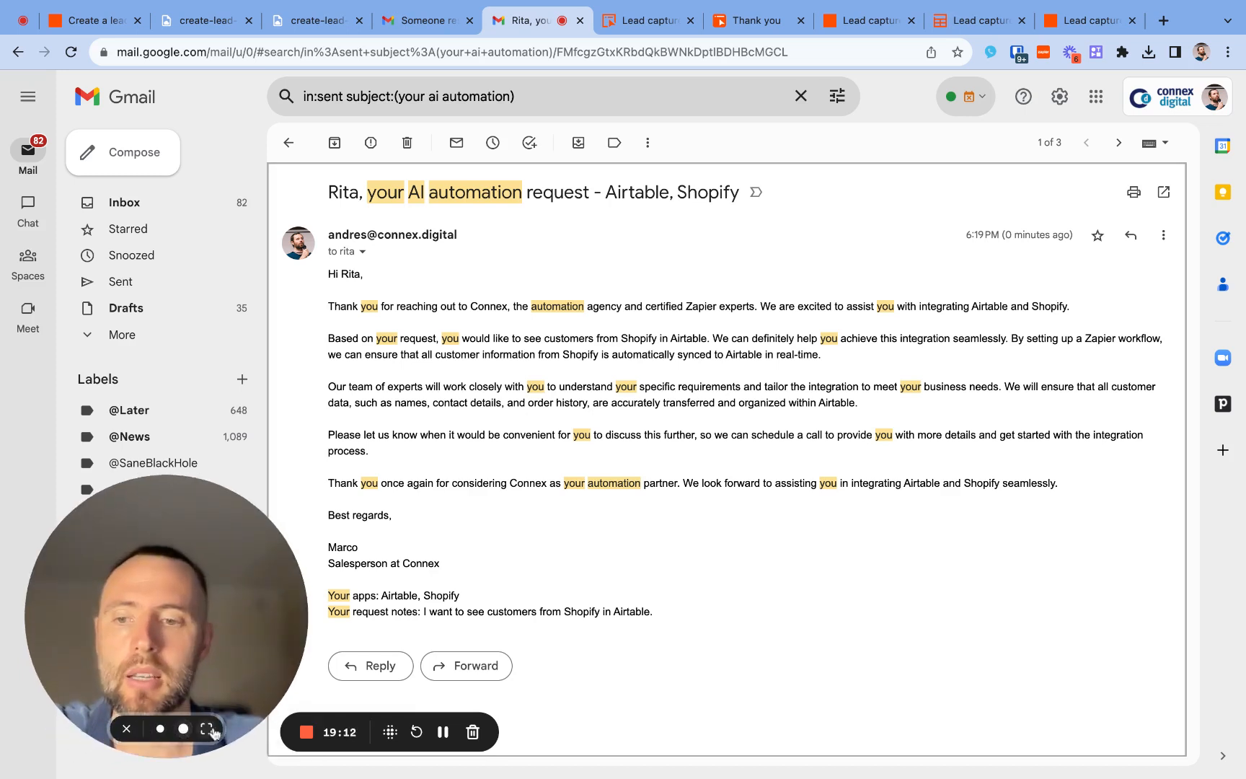
left_click(134, 729)
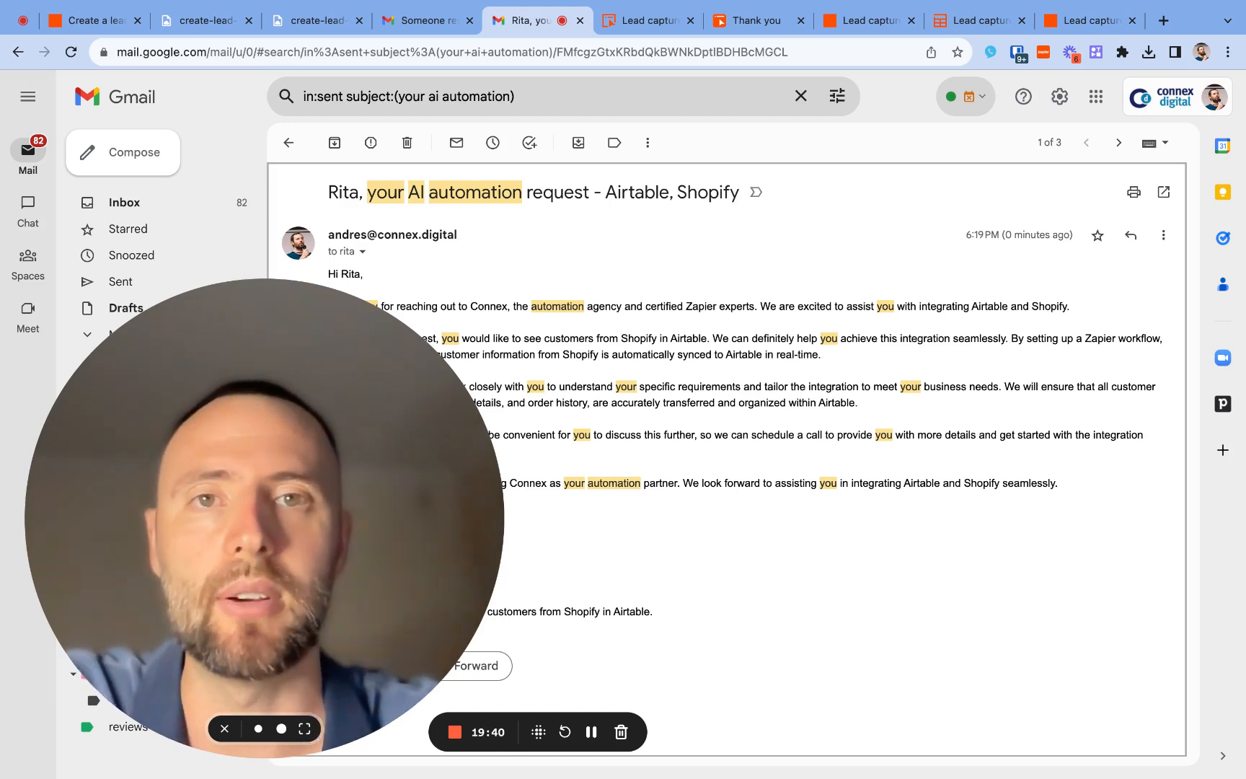
mouse_move(287, 737)
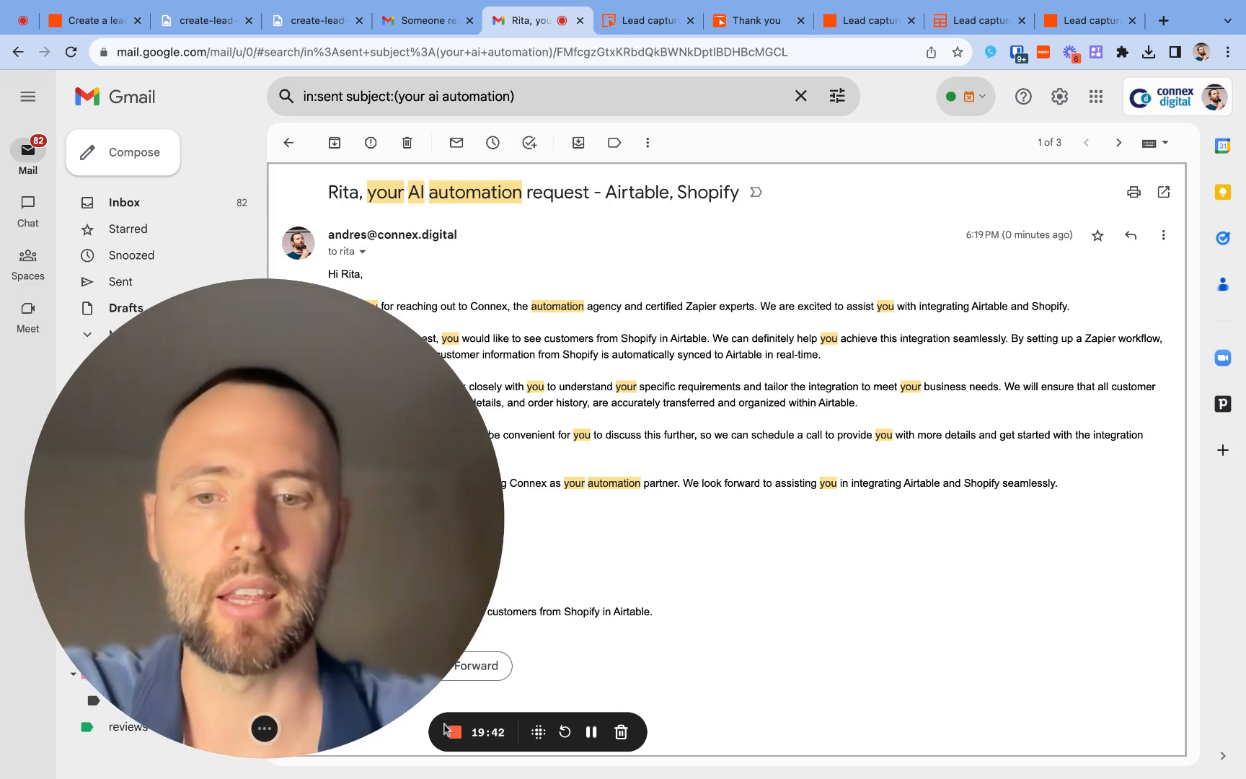